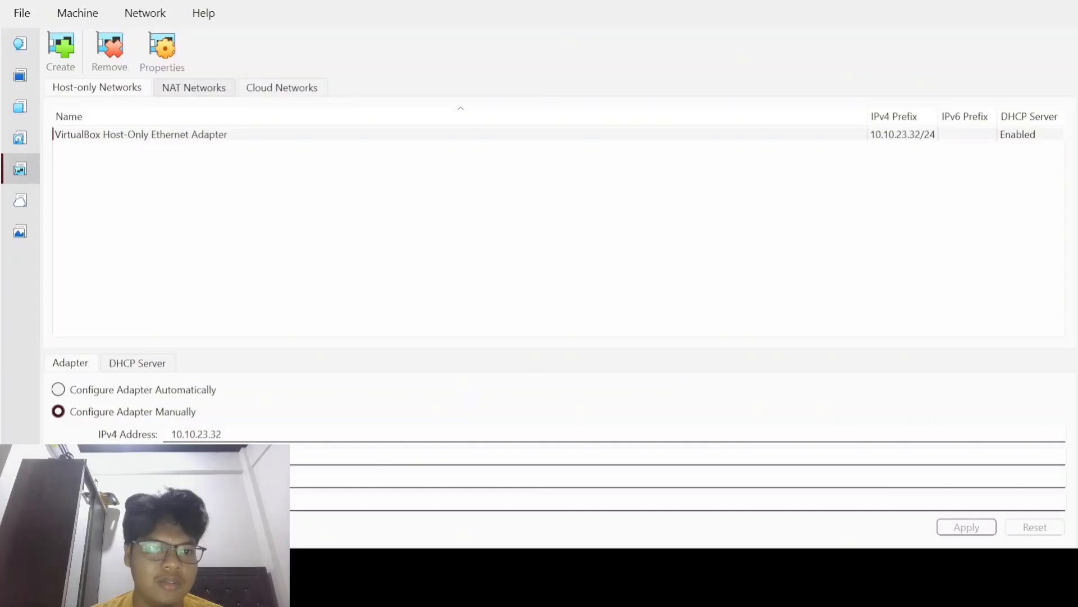
Step: Switch Network Manager to the NAT Networks list
click(194, 88)
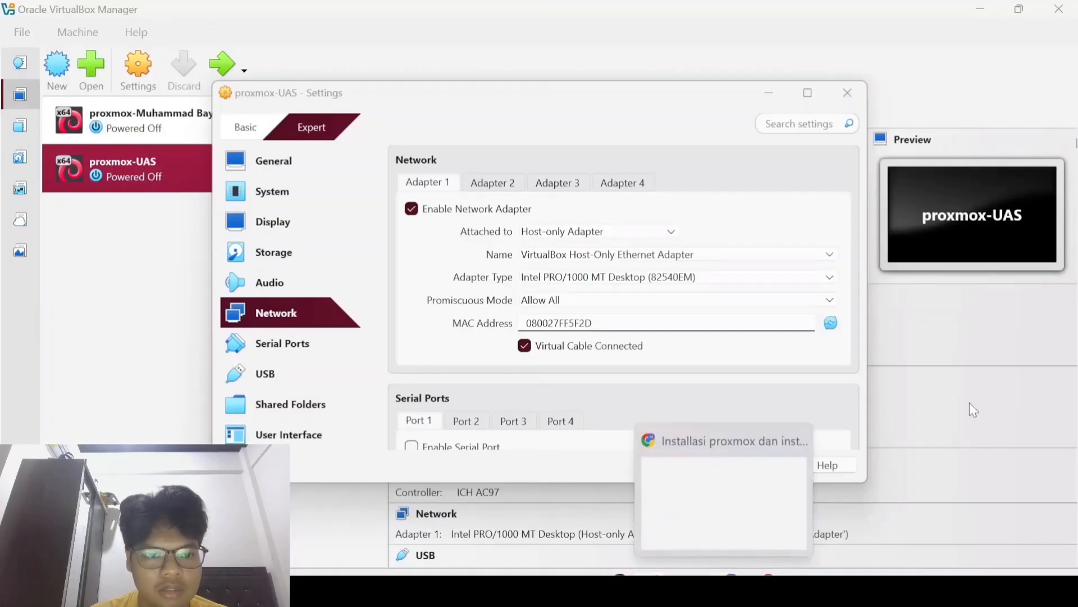
Step: Turn on Adapter 2, attach it to NAT Network NatNetwork1, and set promiscuous mode to Allow All
mouse_move(696, 586)
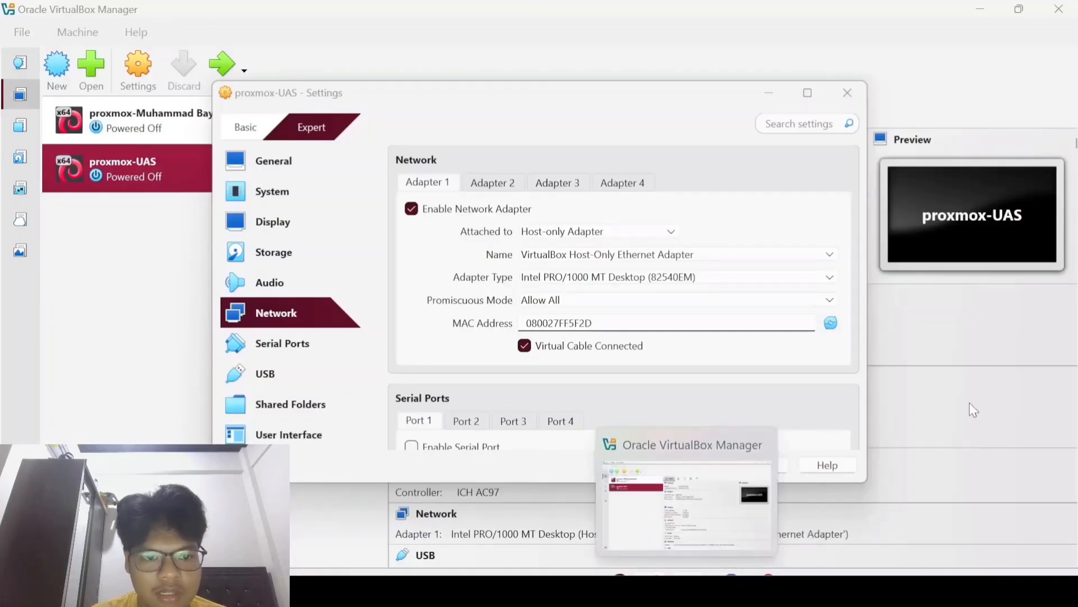
click(710, 517)
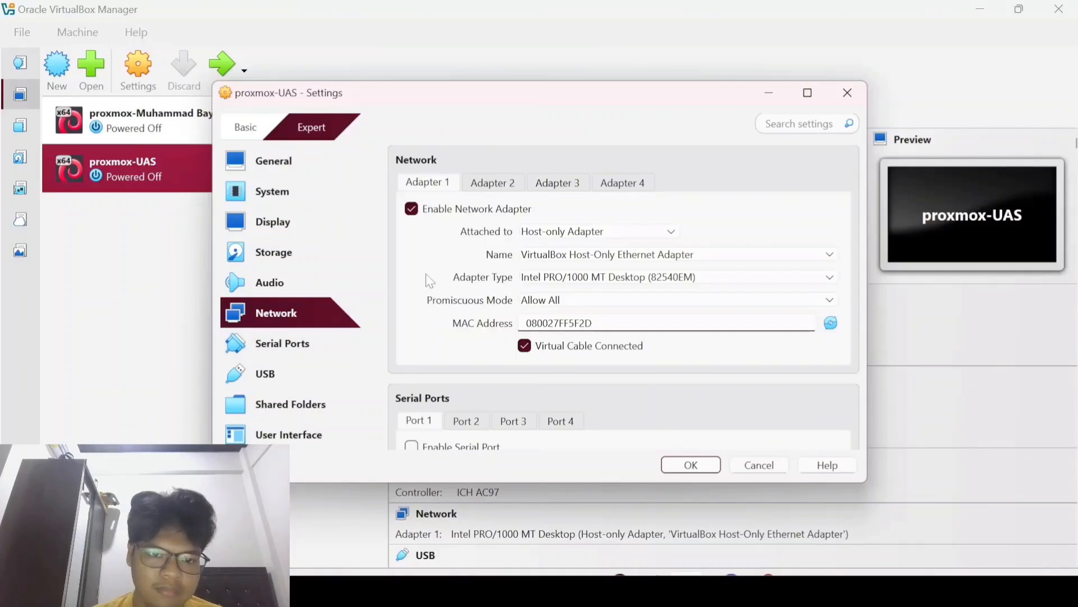
click(492, 184)
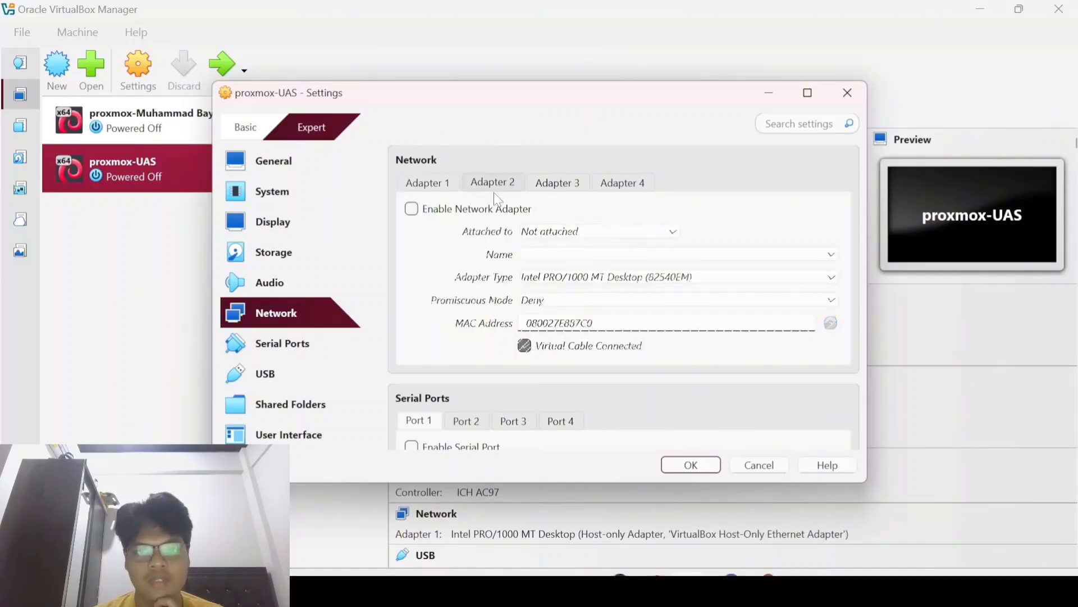
click(443, 217)
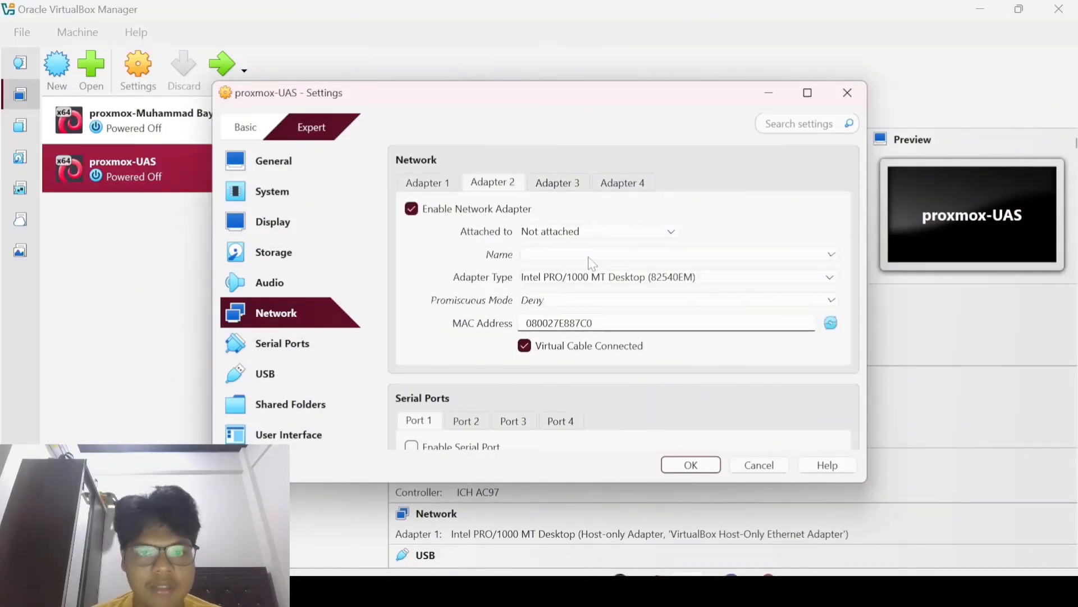
click(602, 233)
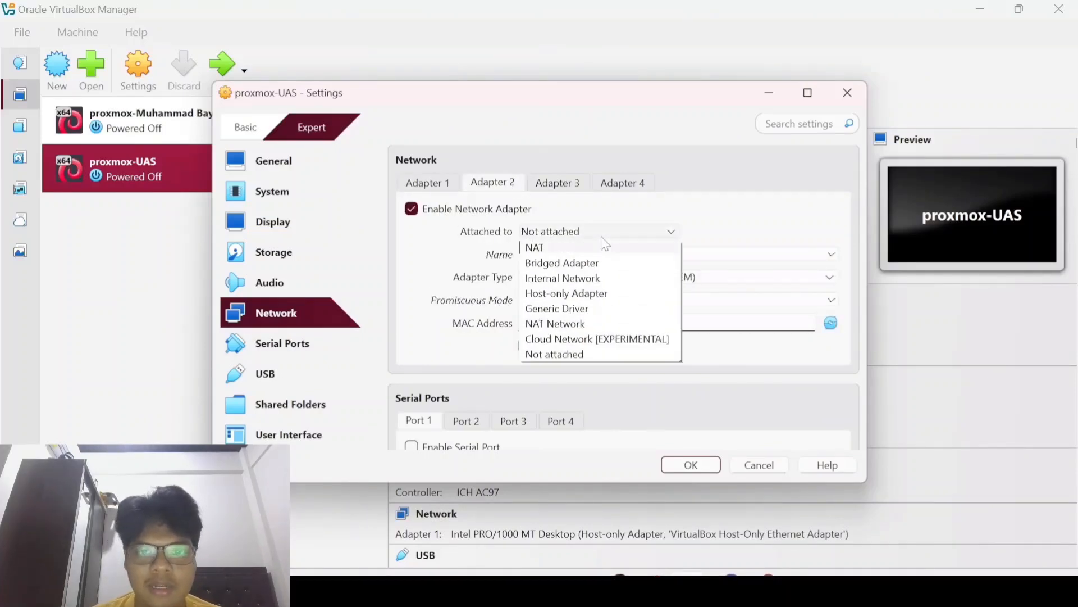
click(581, 324)
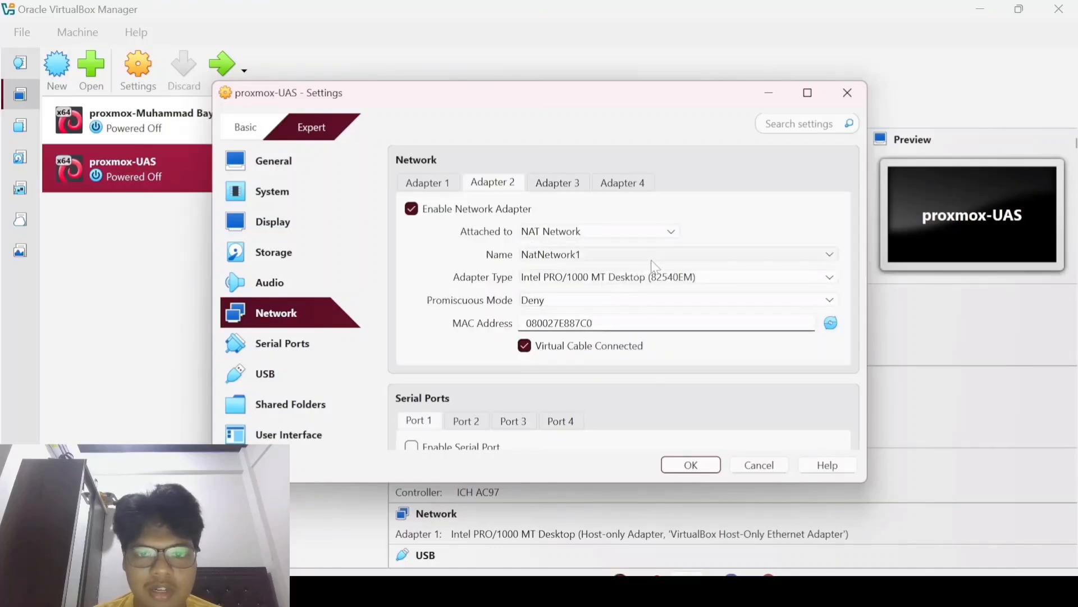
click(621, 302)
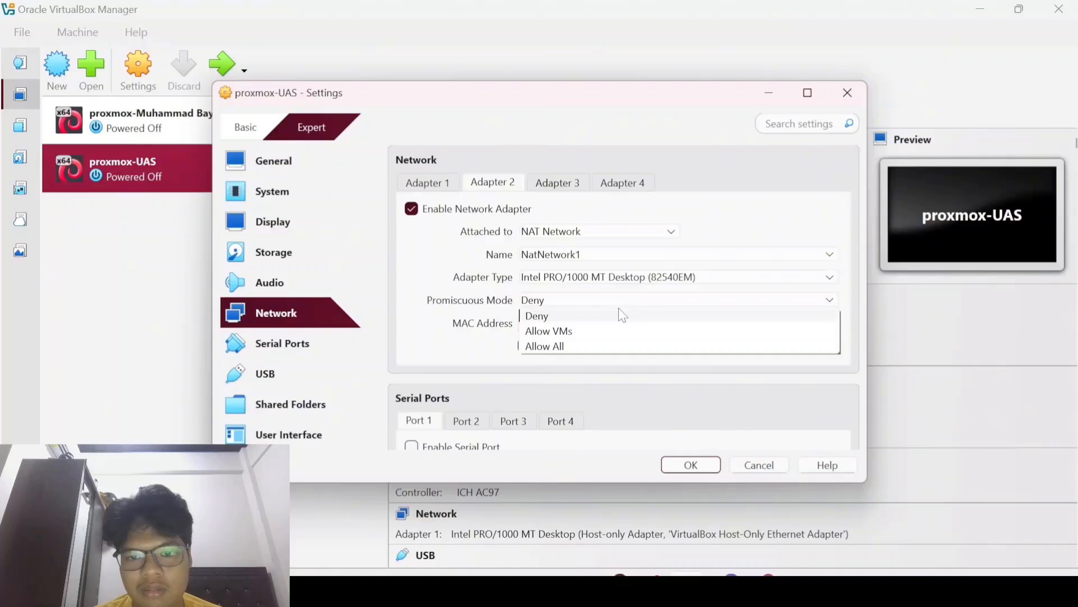
click(588, 345)
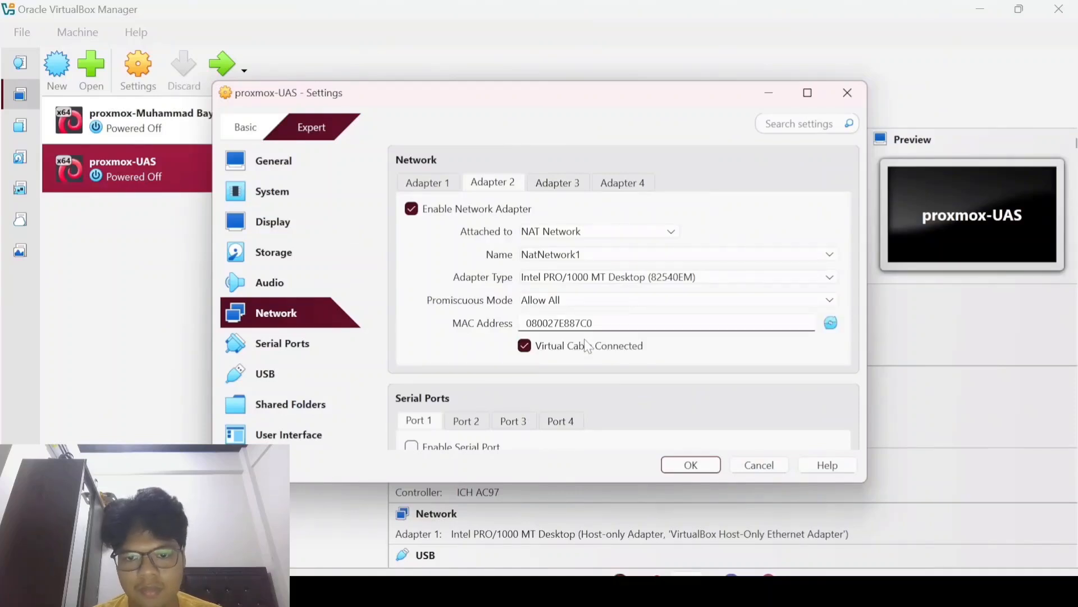
click(616, 281)
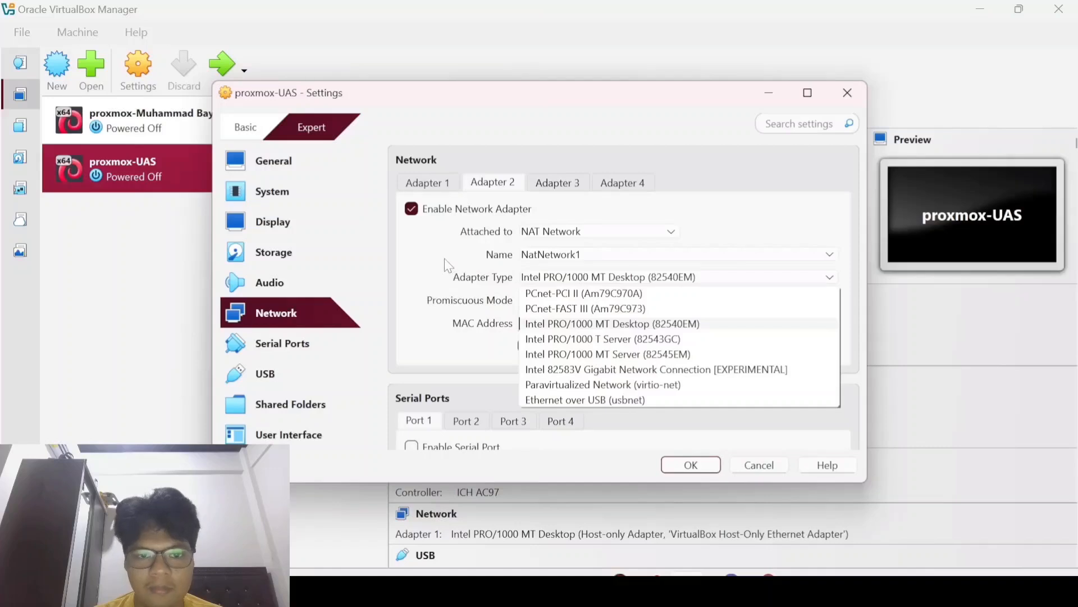
click(482, 263)
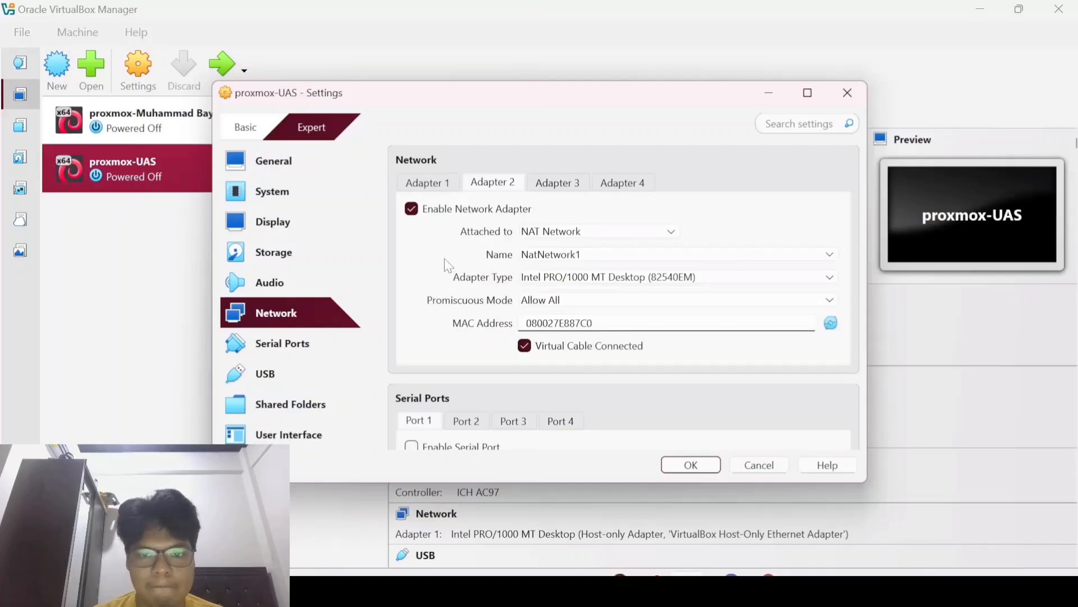
Step: Save the adapter settings and boot proxmox-UAS into Install Proxmox VE (Graphical)
click(692, 466)
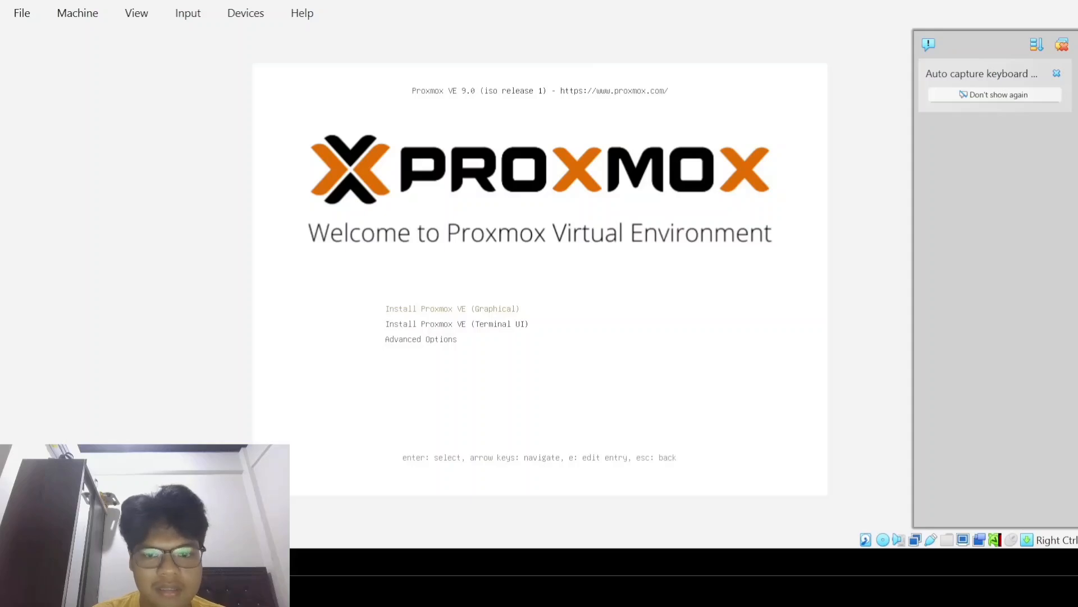
key(Return)
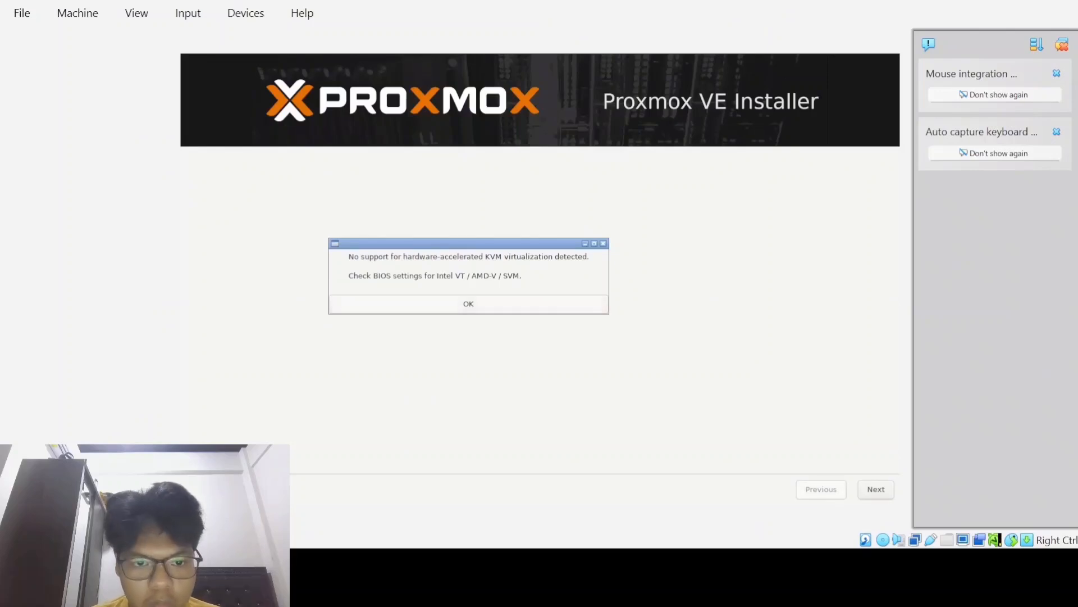
Step: Dismiss the KVM warning, accept the licence agreement, and keep the default target disk
key(Return)
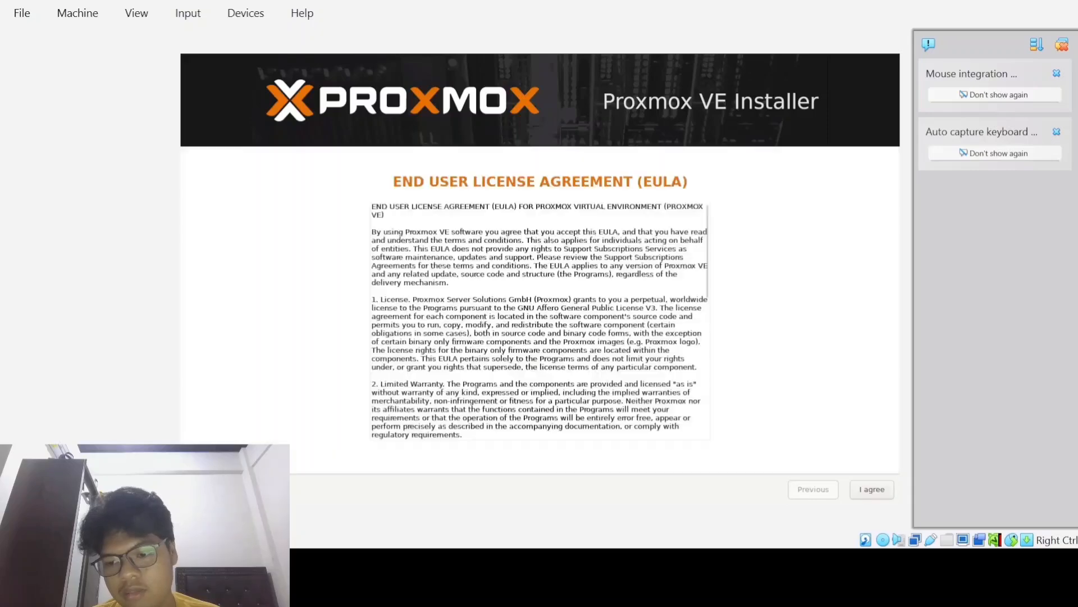
key(Return)
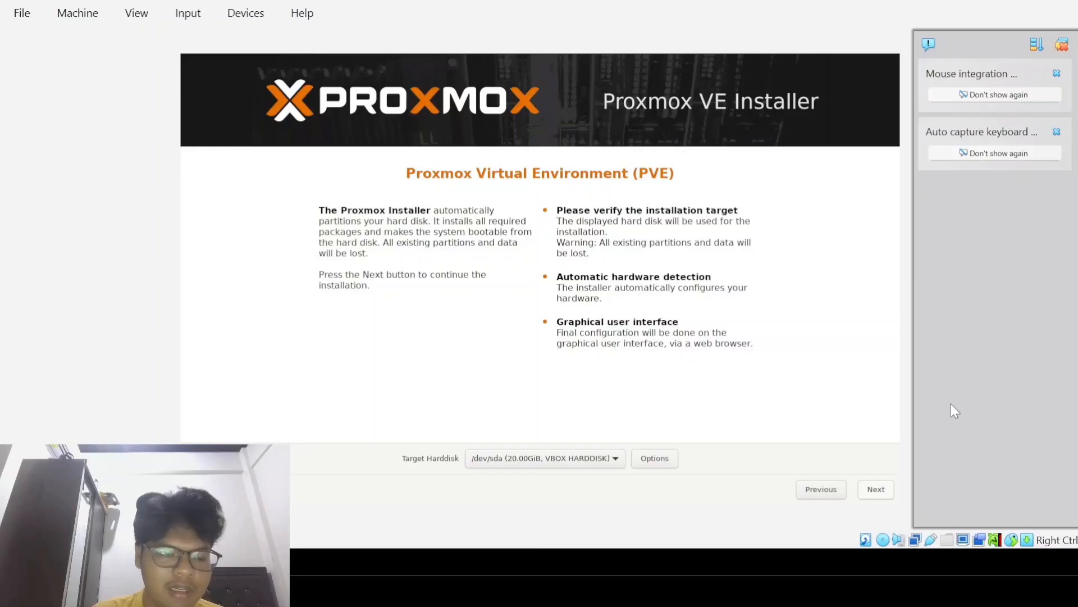
key(Return)
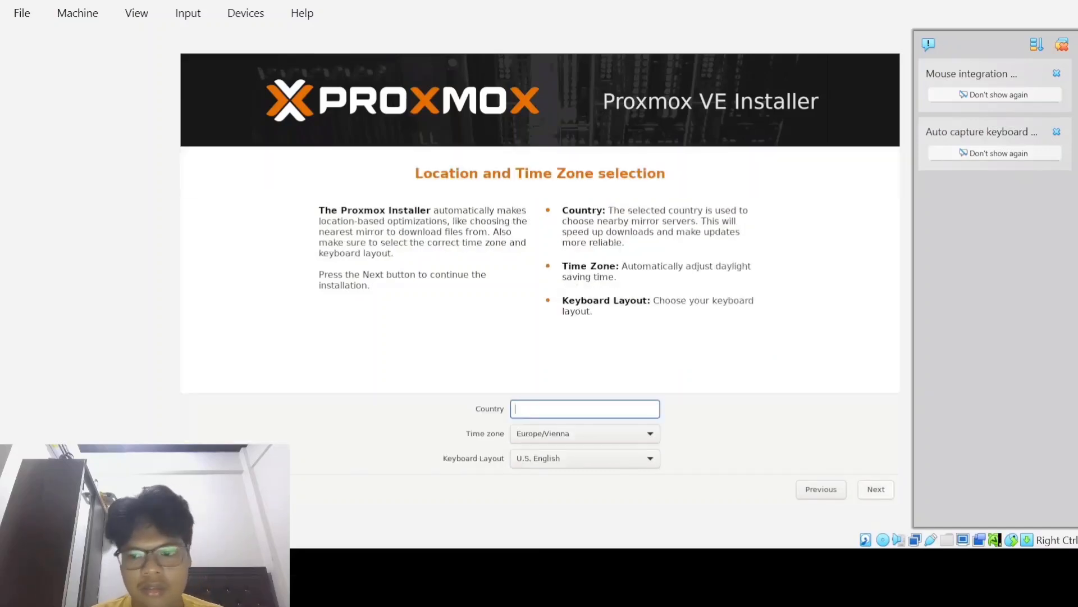
Step: Set the country to Indonesia so the time zone becomes Asia/Jakarta
text(Indonesia)
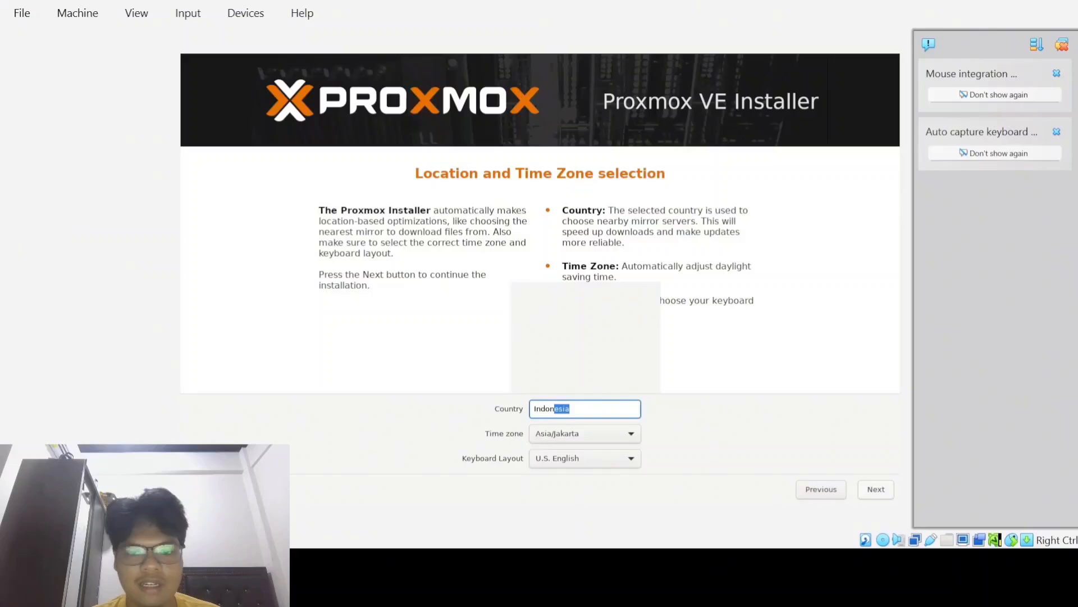
key(Tab)
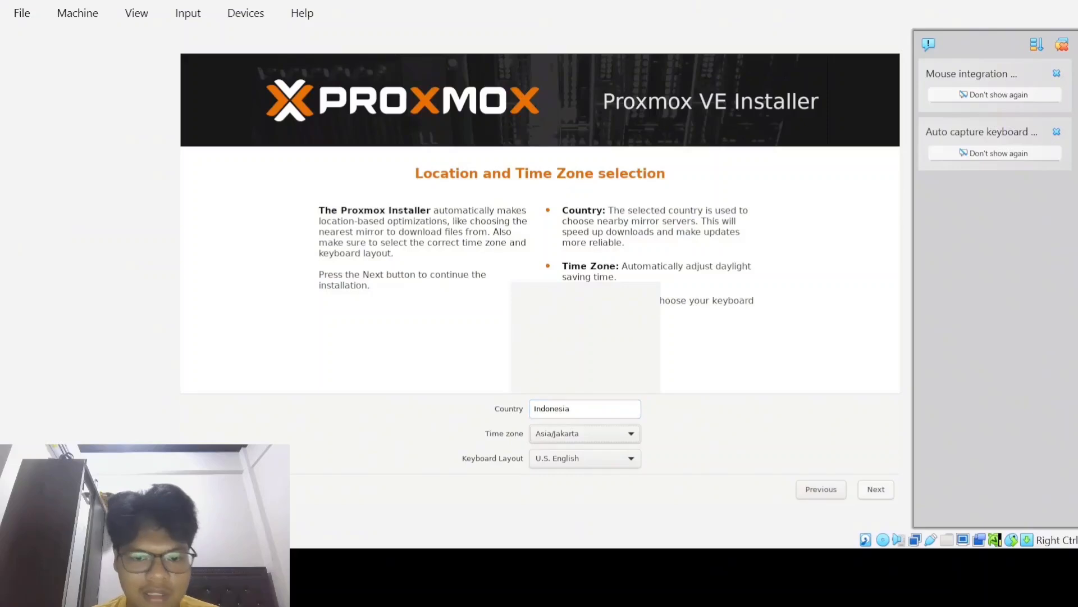
key(Return)
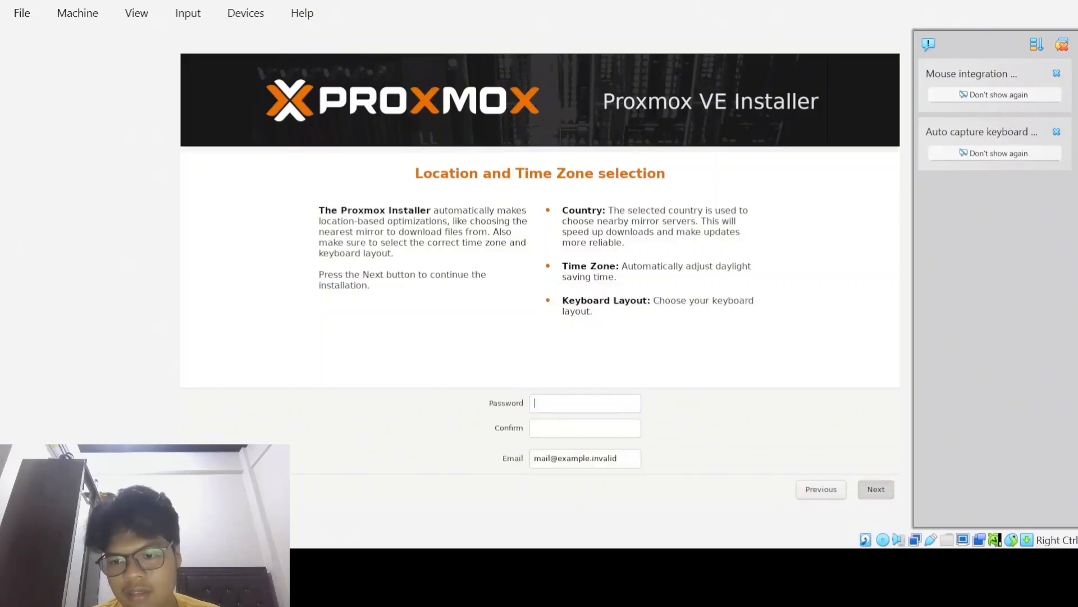
click(822, 489)
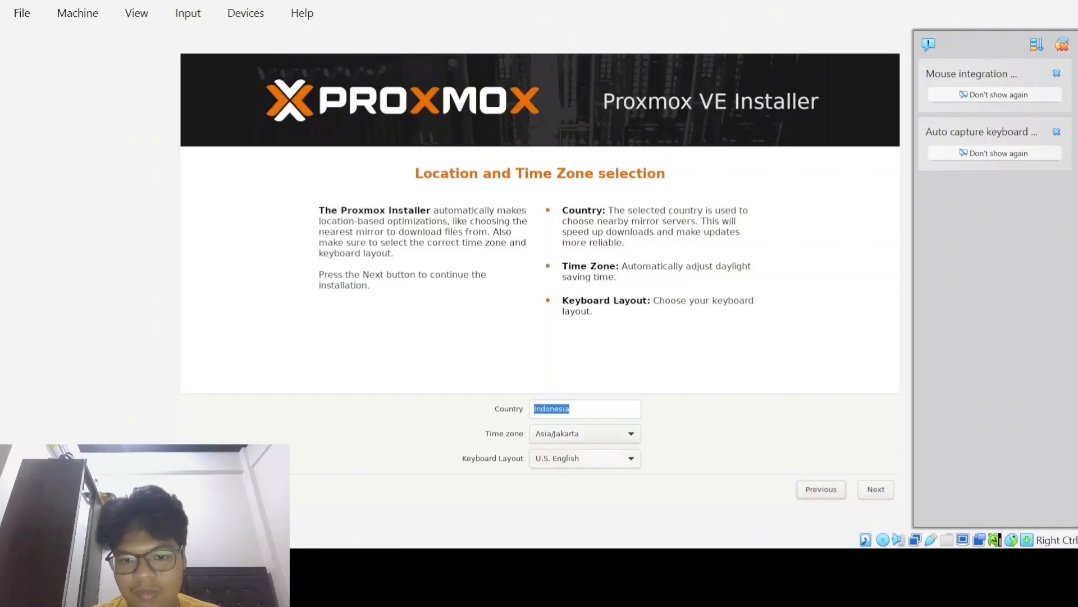
Step: Enter the root password in both the Password and Confirm fields
key(Return)
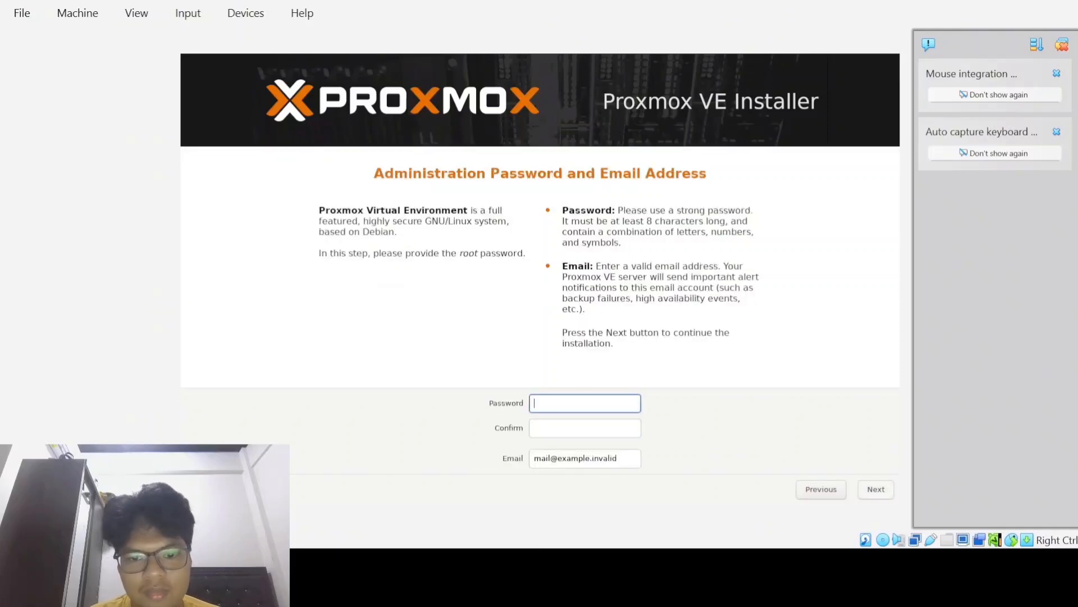
text(******)
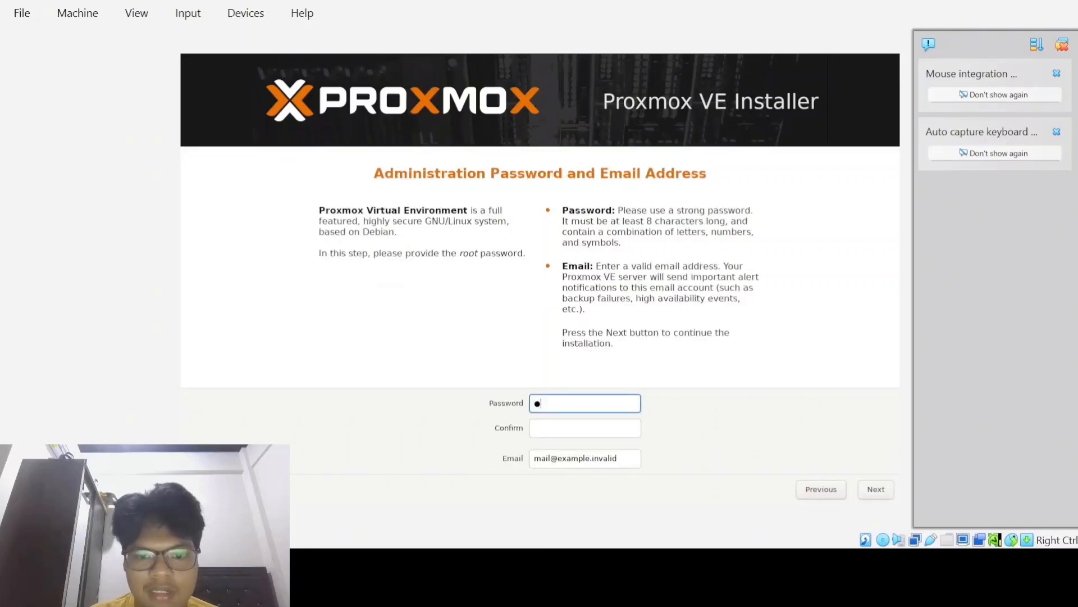
text(**)
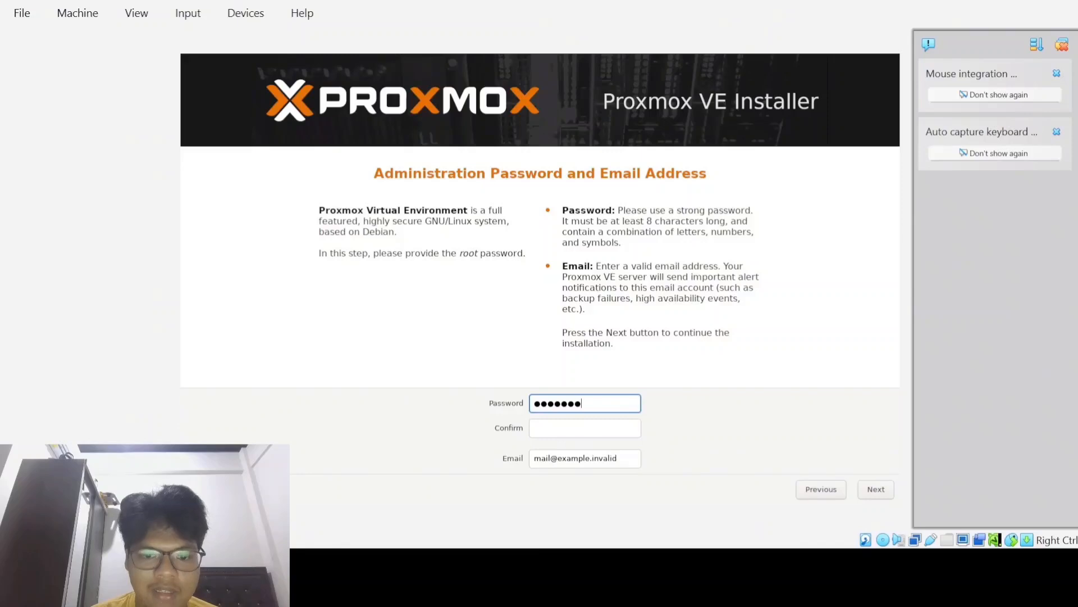
key(Tab)
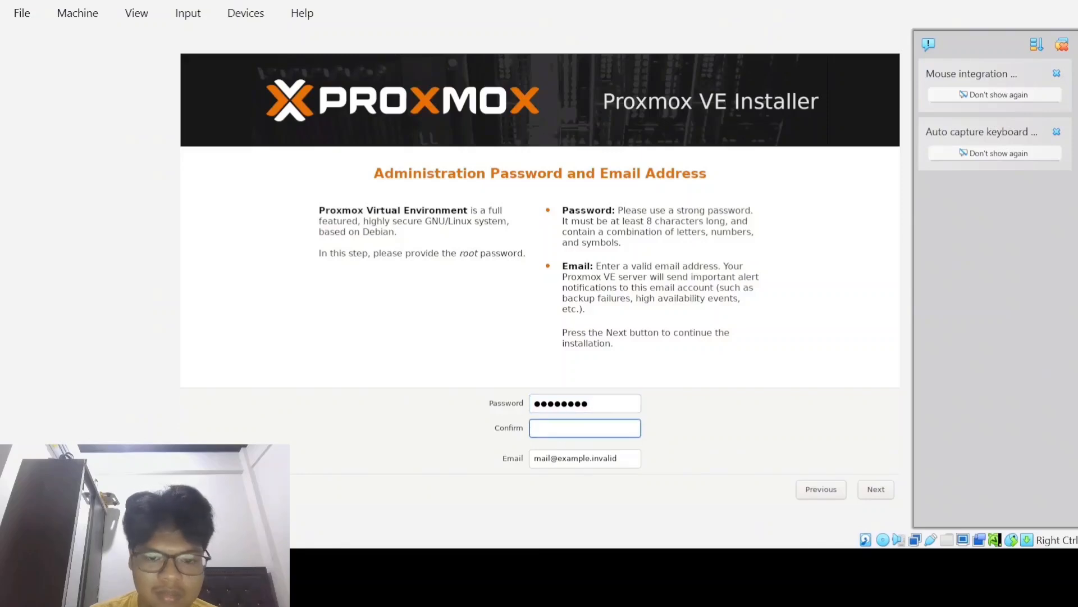
text(******)
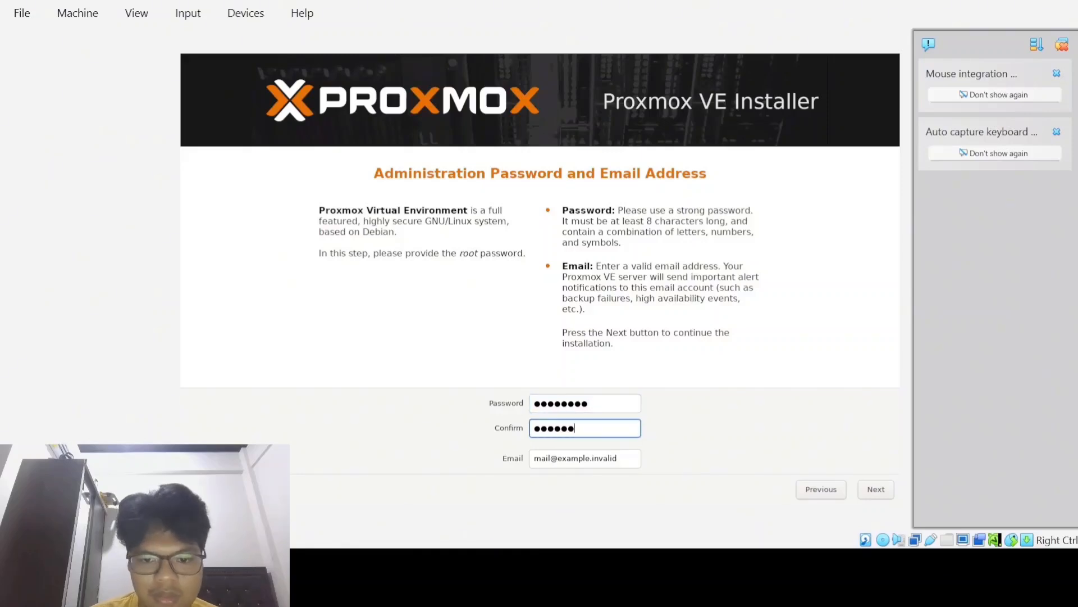
text(**)
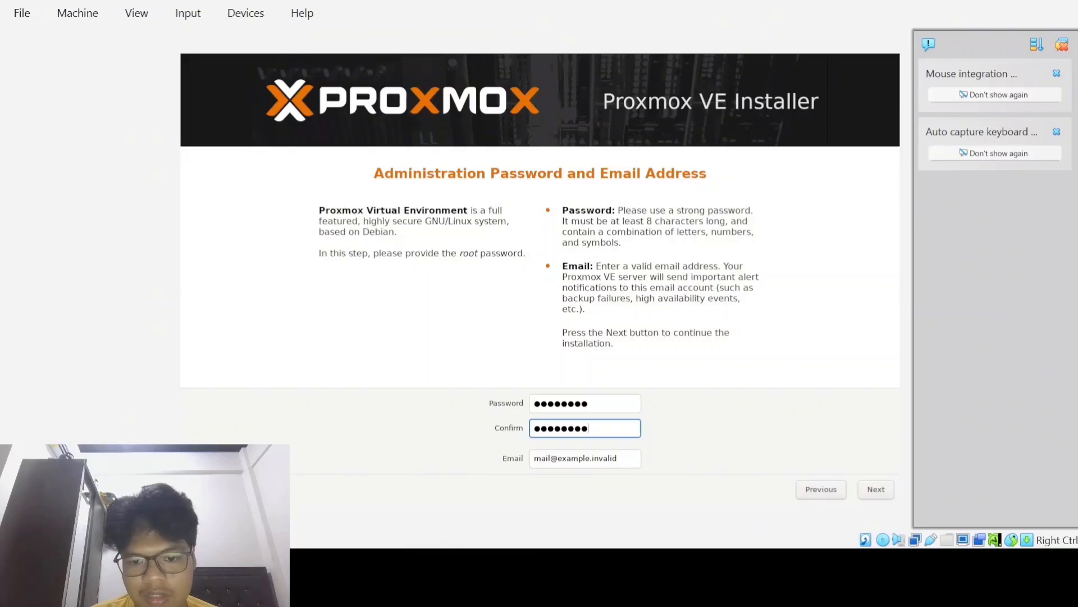
Step: Replace the administrator e-mail address and continue to the network configuration page
key(Tab)
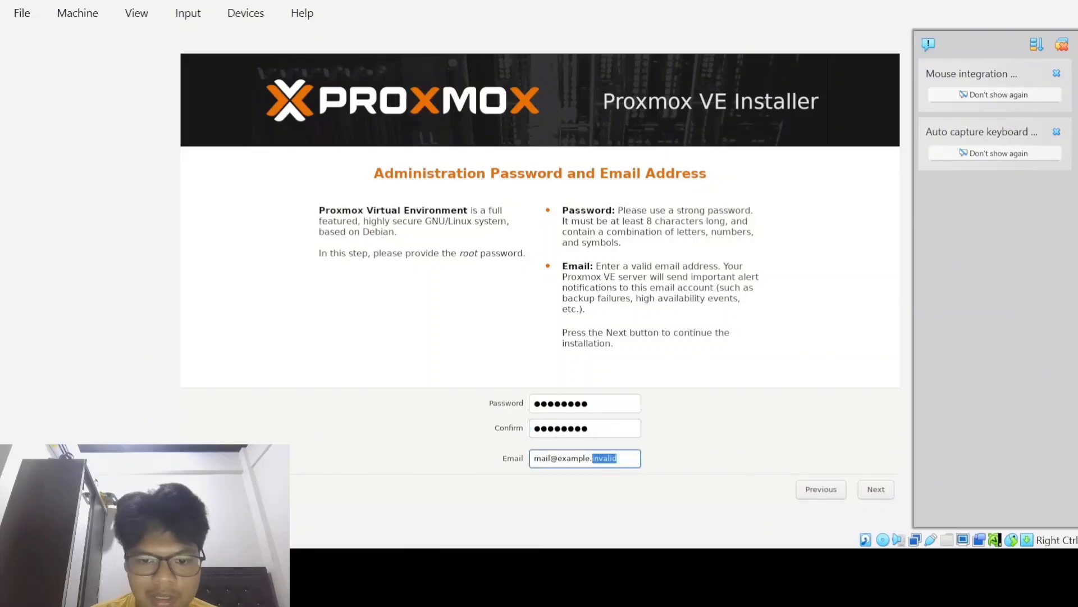
click(615, 458)
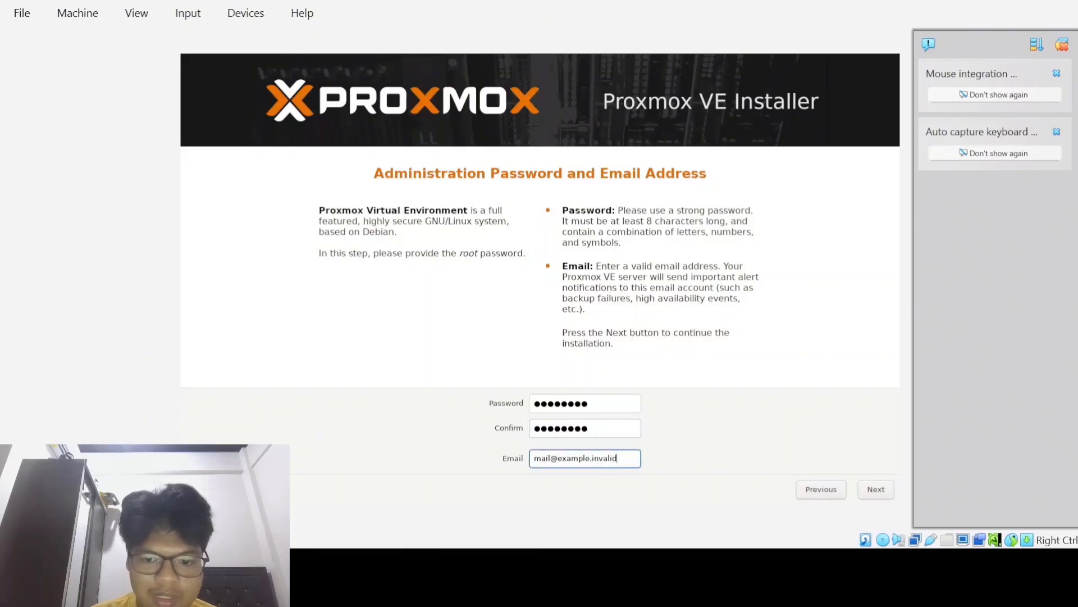
key(ctrl+a)
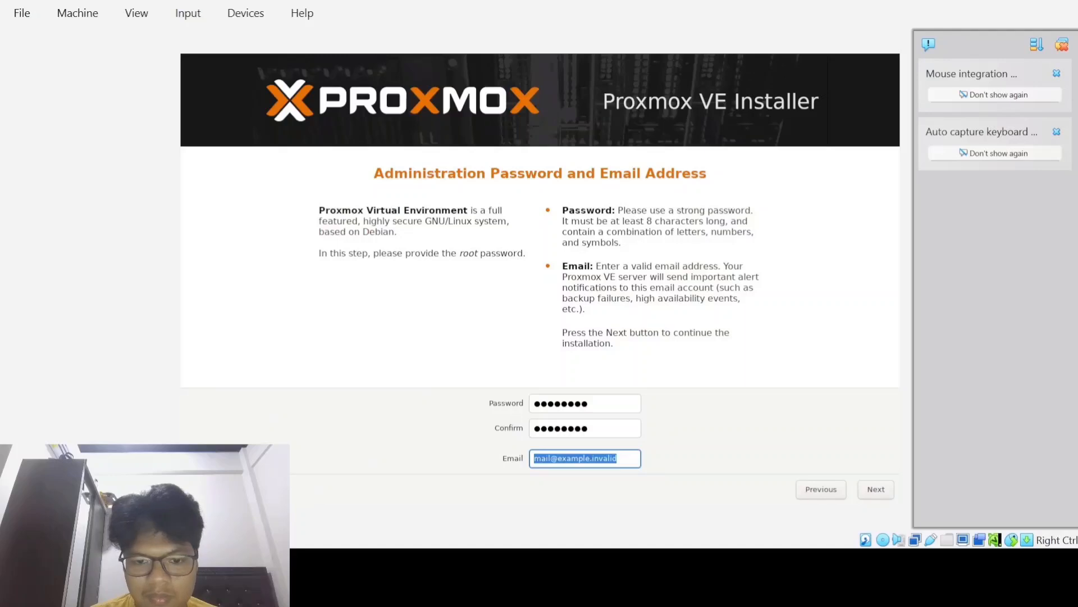
text(tyg)
key(BackSpace)
key(BackSpace)
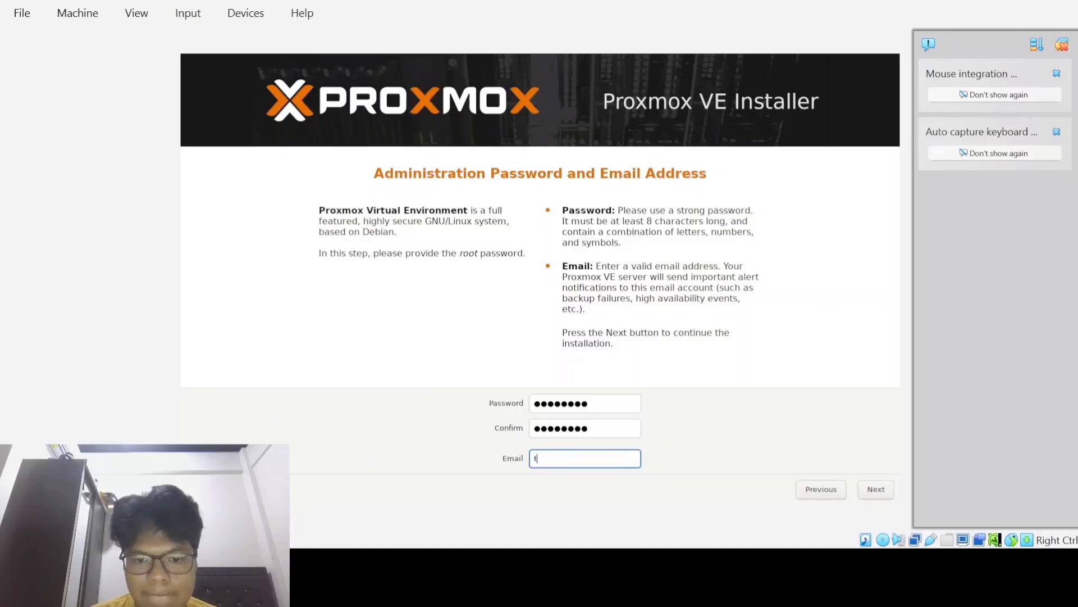
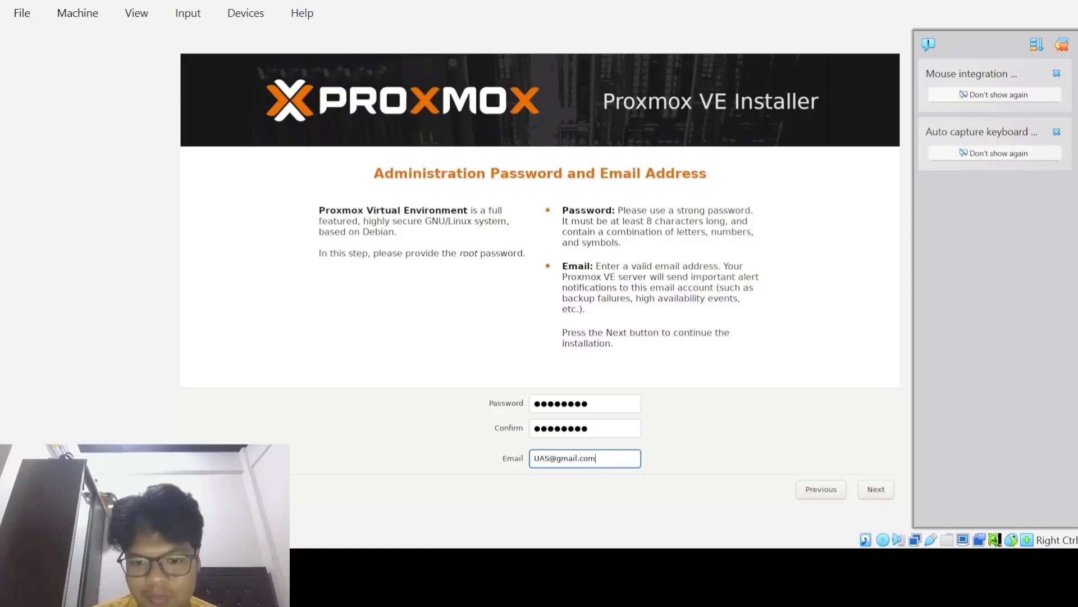
key(Return)
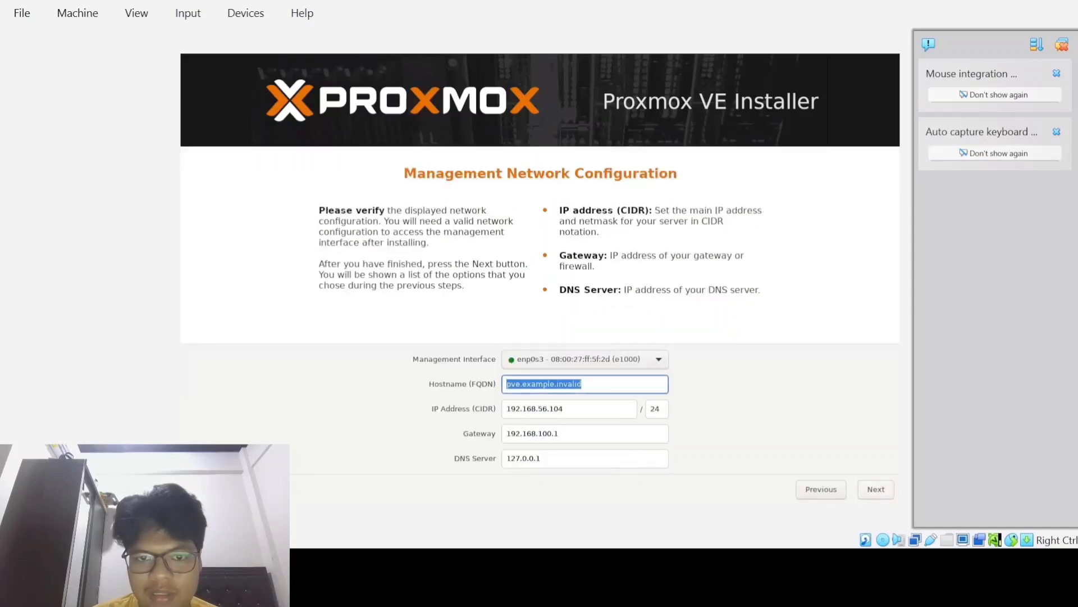
Step: Change the hostname to UAS and the IP address to 10.10.23.9
click(582, 384)
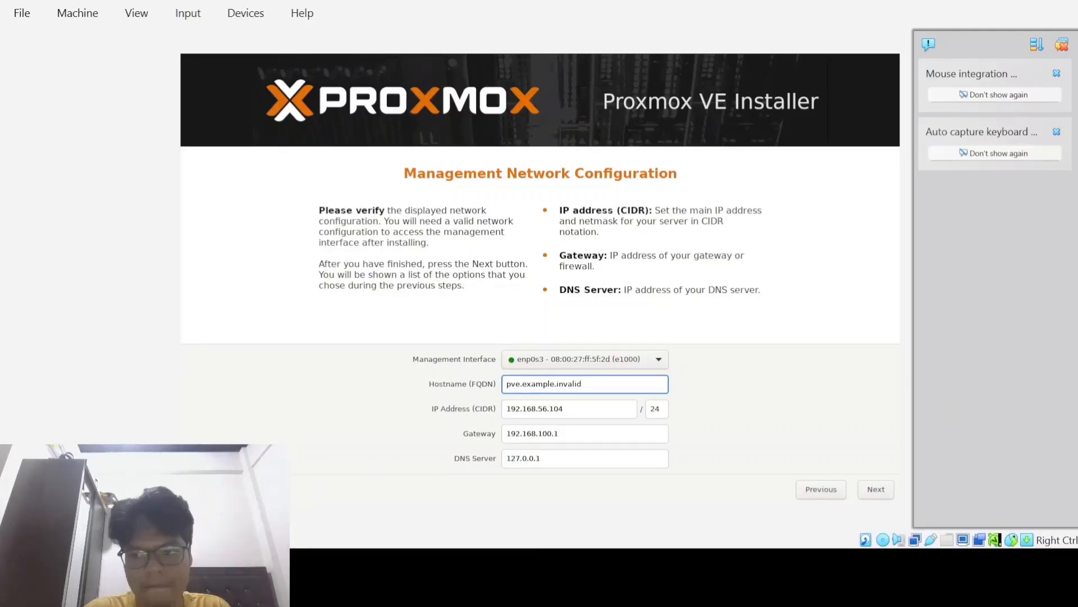
key(ctrl+a)
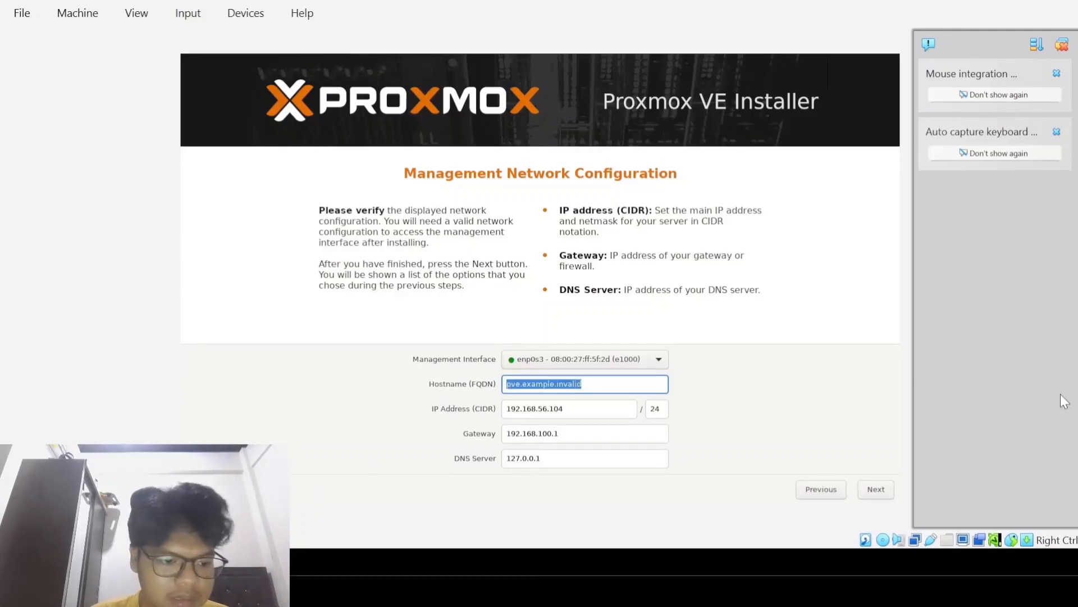
key(BackSpace)
text(UAS)
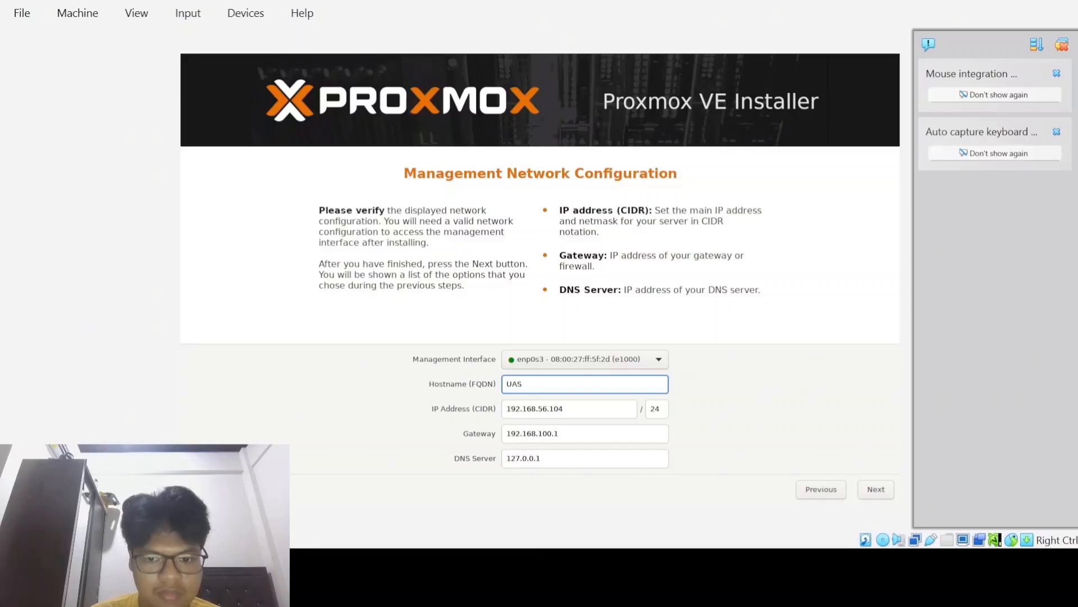
click(584, 458)
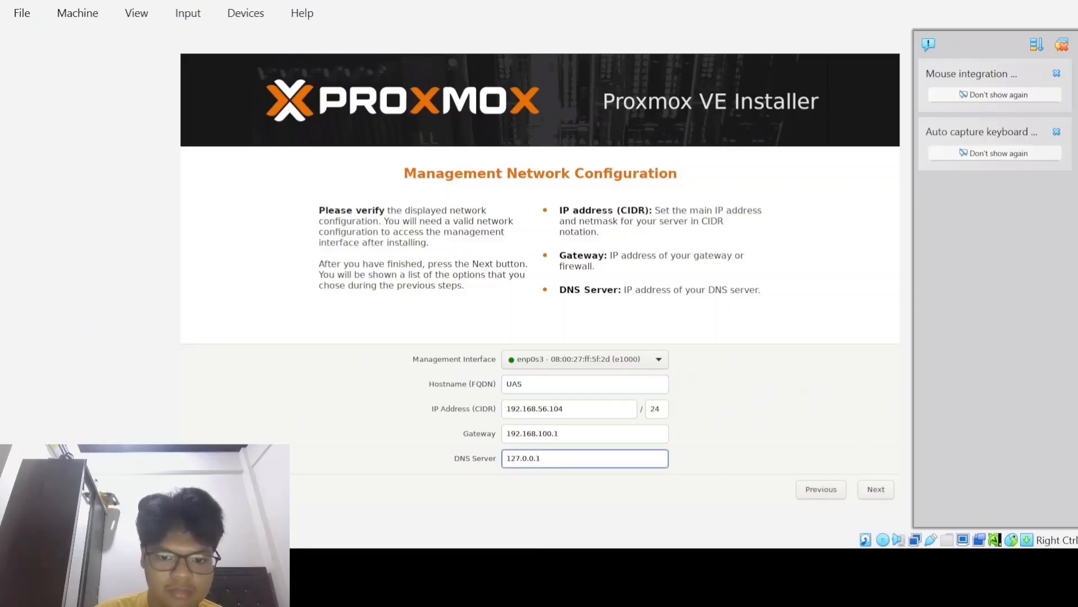
click(550, 409)
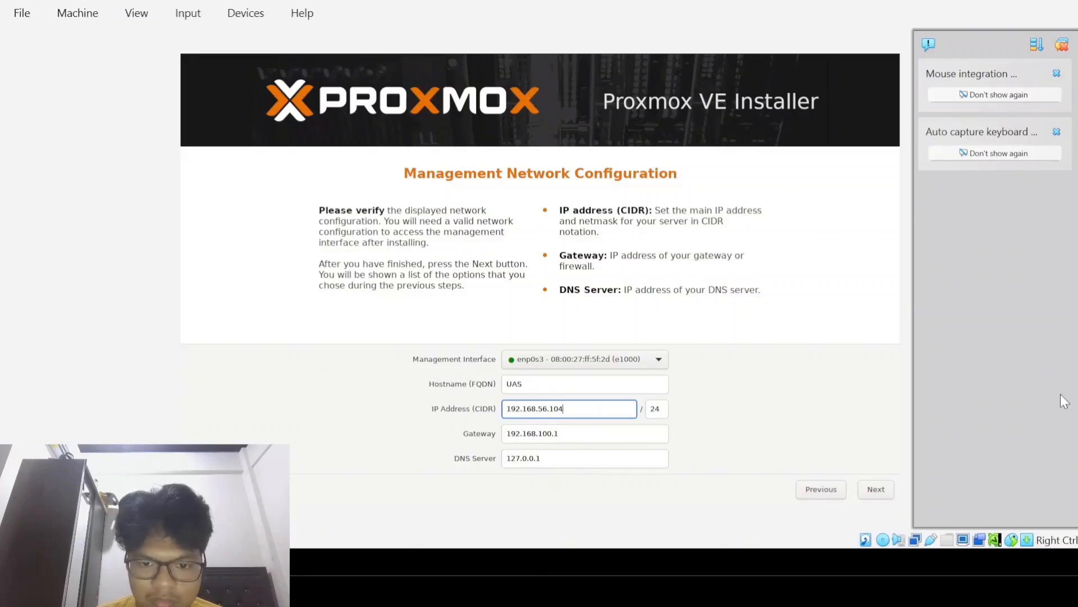
key(BackSpace)
key(BackSpace)
key(BackSpace)
key(BackSpace)
key(BackSpace)
key(BackSpace)
key(BackSpace)
key(BackSpace)
key(BackSpace)
key(BackSpace)
key(BackSpace)
key(BackSpace)
key(BackSpace)
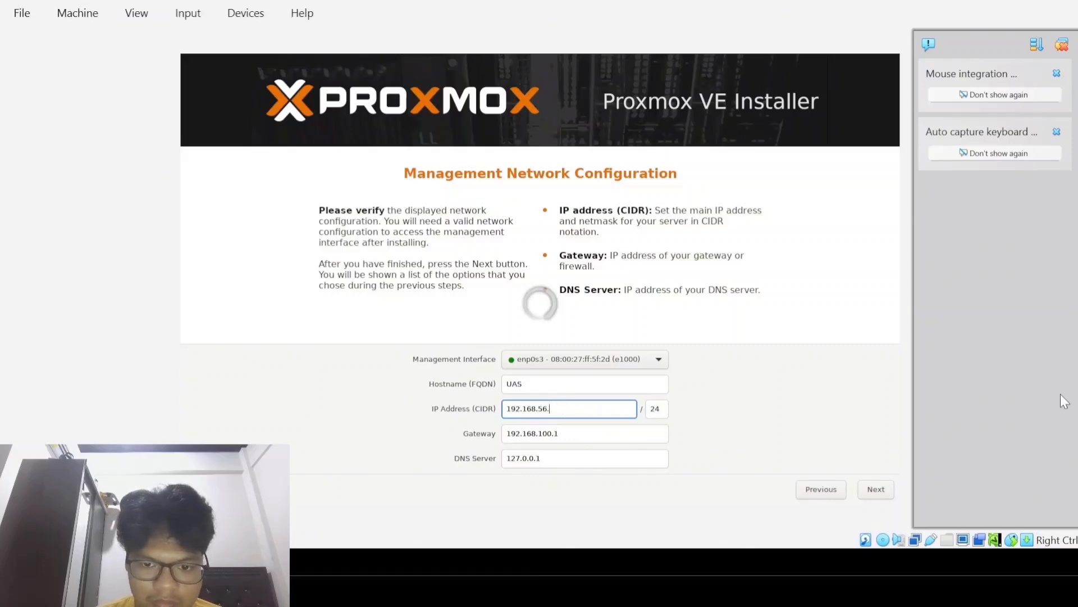
text(0.10.23)
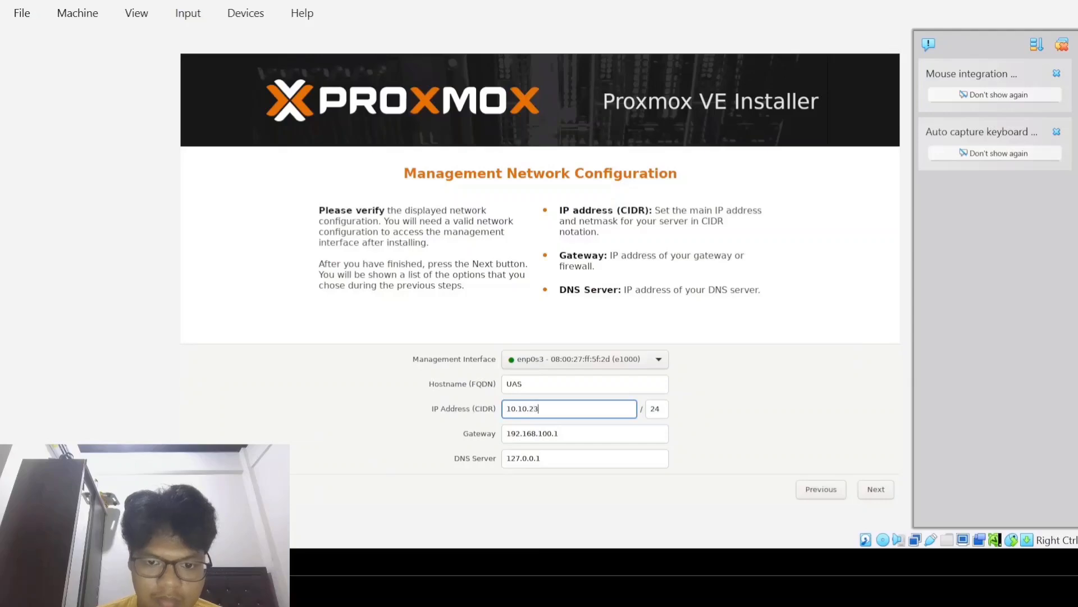
text(.8)
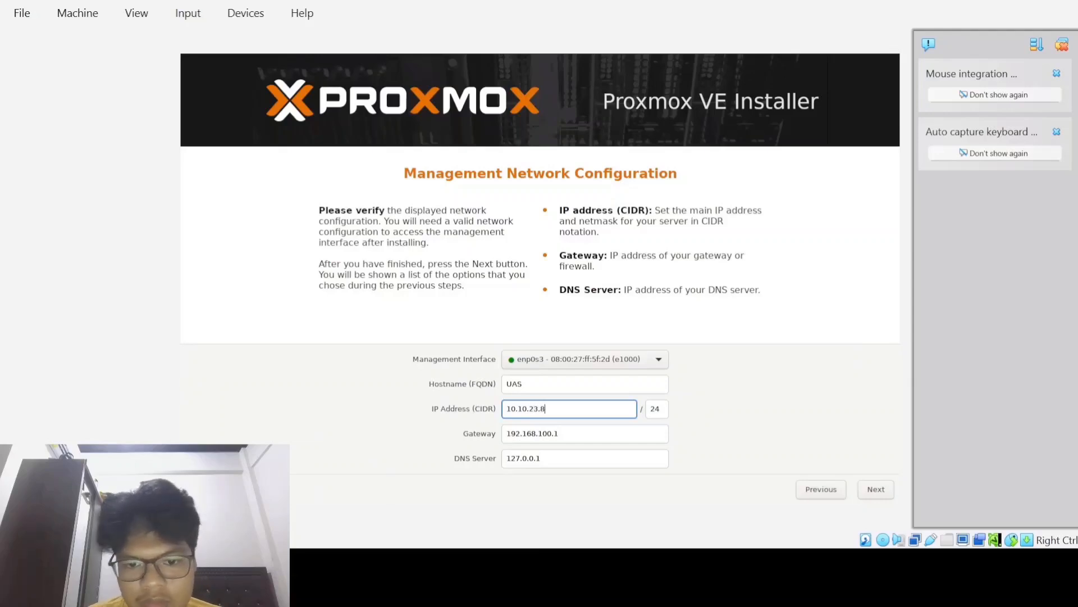
key(BackSpace)
text(9)
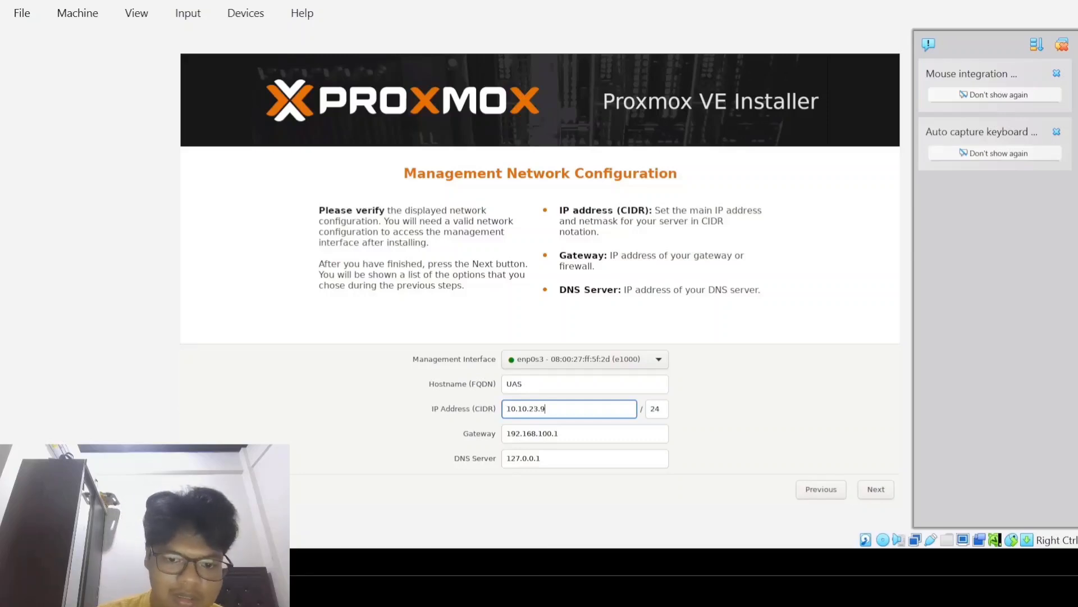
key(Tab)
key(Tab)
Step: Set both the gateway and the DNS server to 10.10.23.32
key(BackSpace)
key(BackSpace)
key(BackSpace)
key(BackSpace)
key(BackSpace)
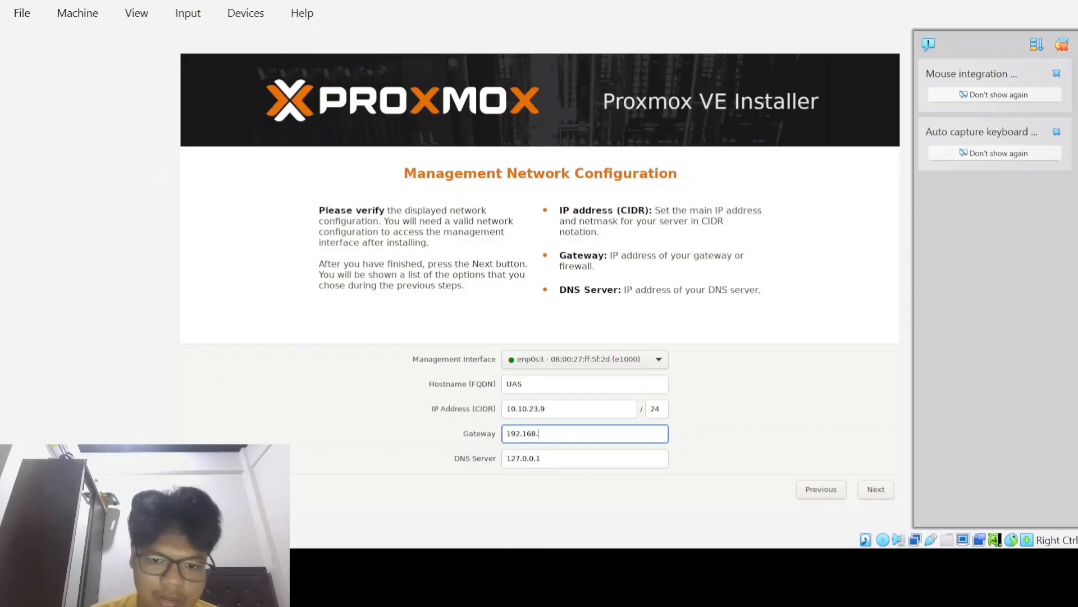
key(BackSpace)
key(BackSpace)
key(BackSpace)
key(BackSpace)
key(BackSpace)
key(BackSpace)
key(BackSpace)
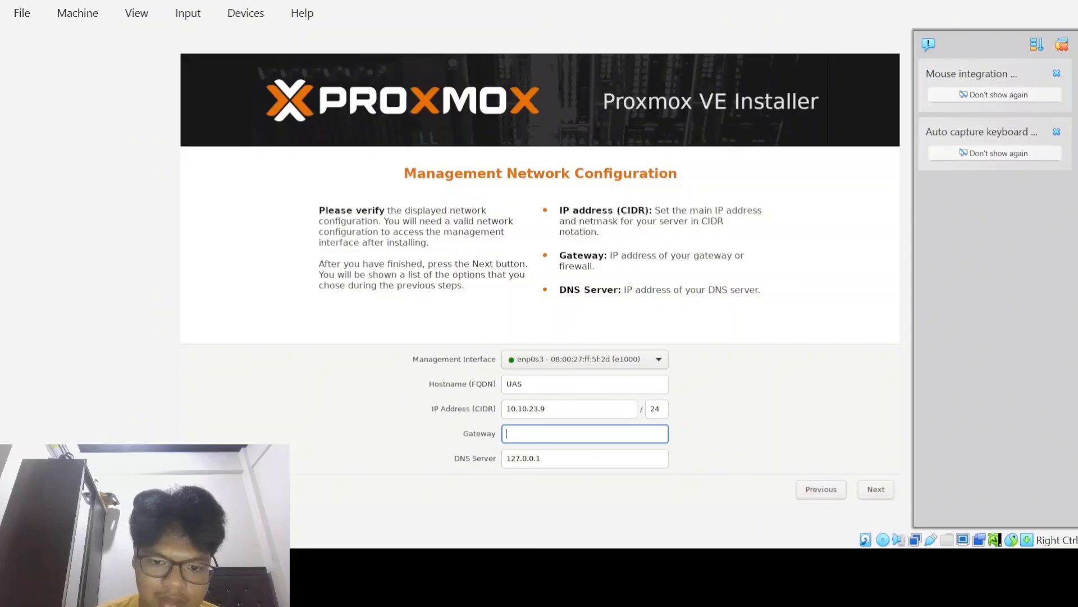
text(10.10.)
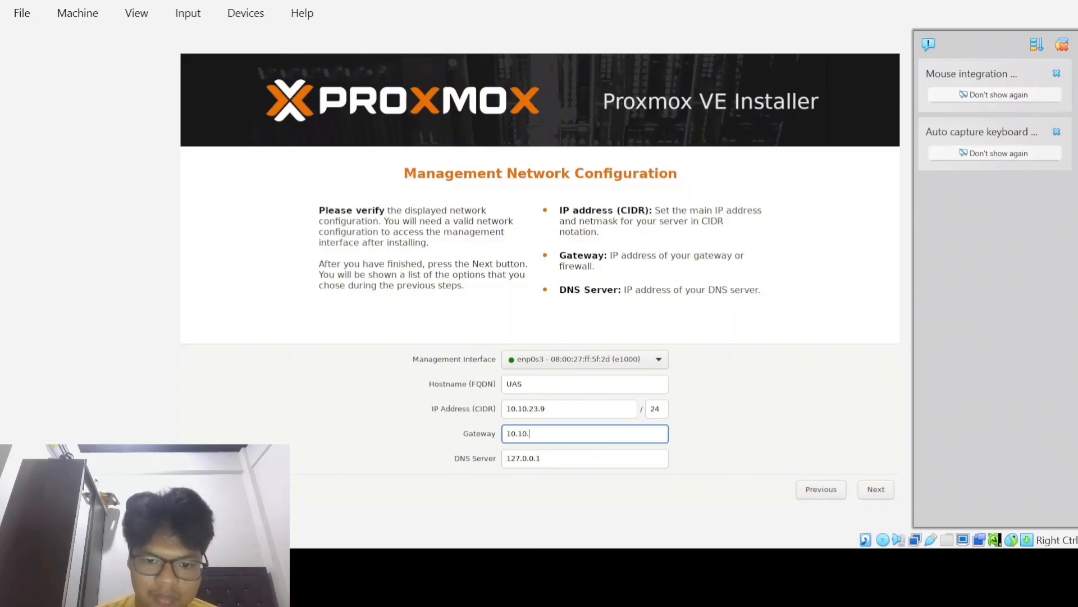
text(23.)
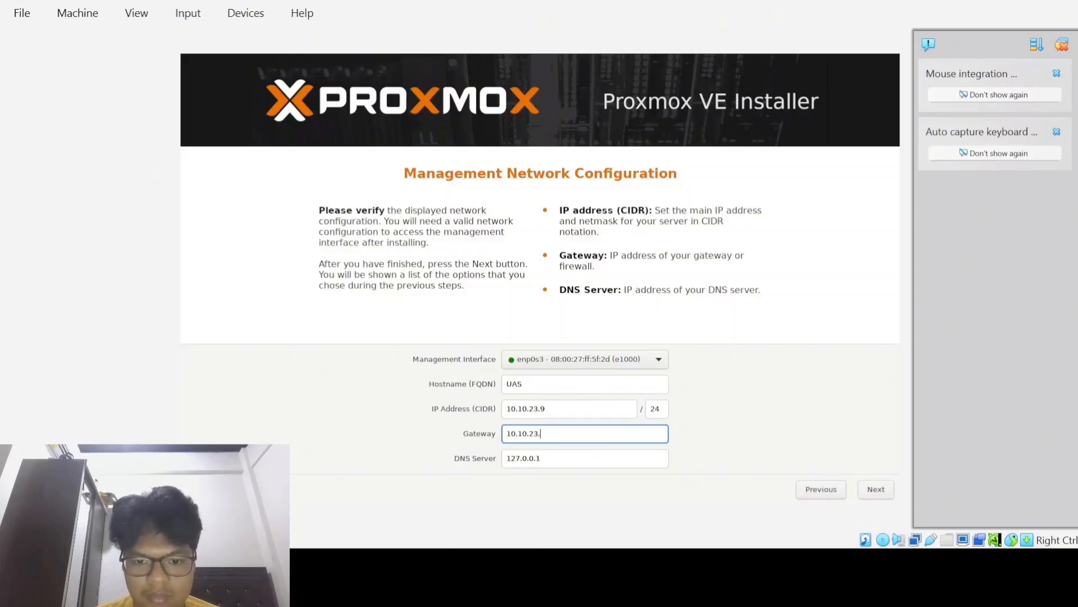
text(32)
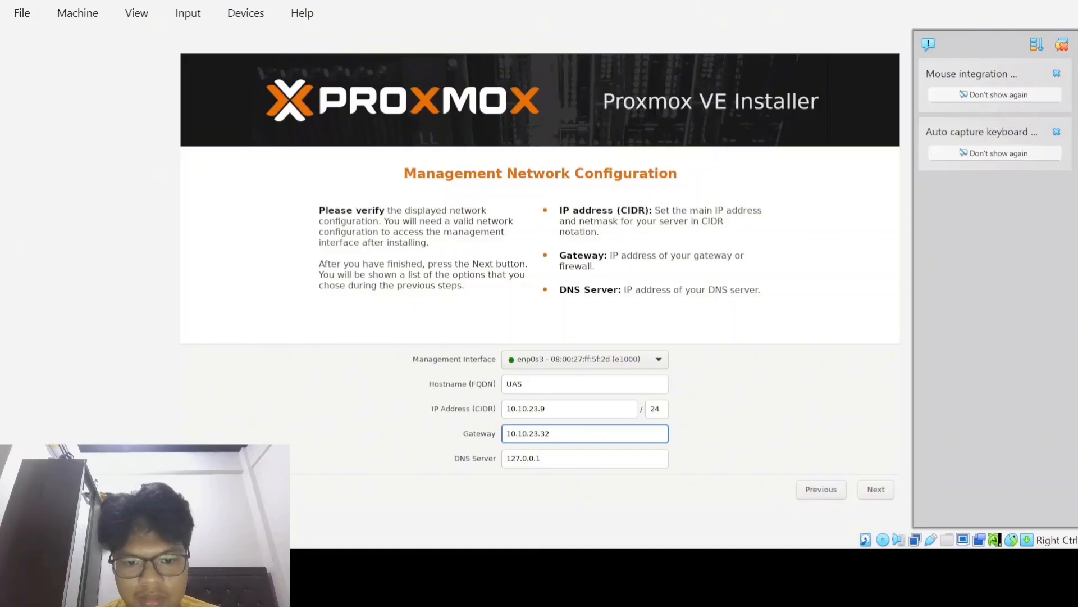
key(Tab)
text(10.1)
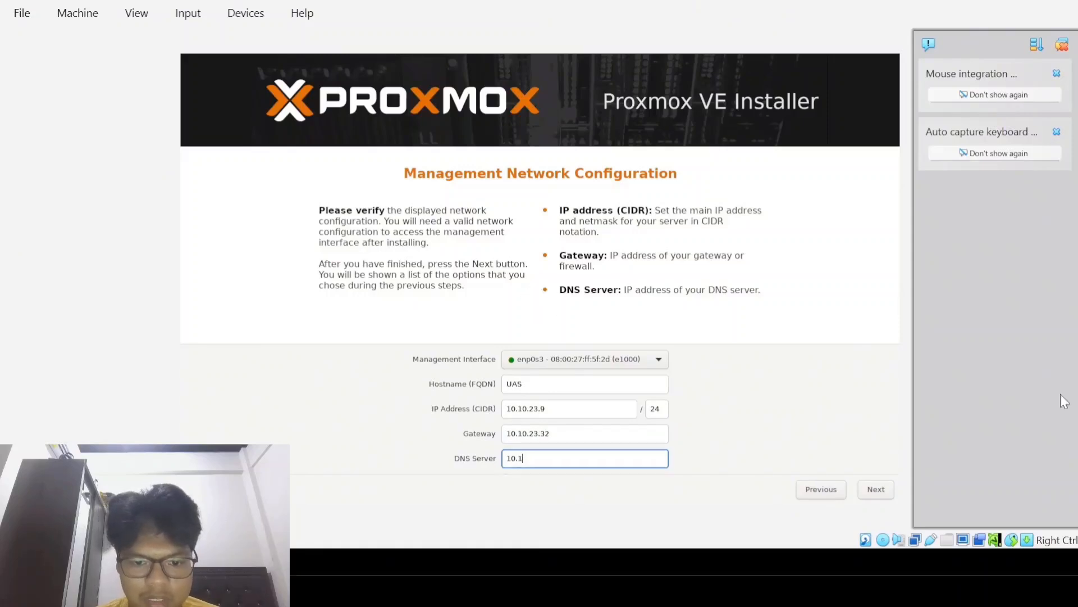
text(0.23.32)
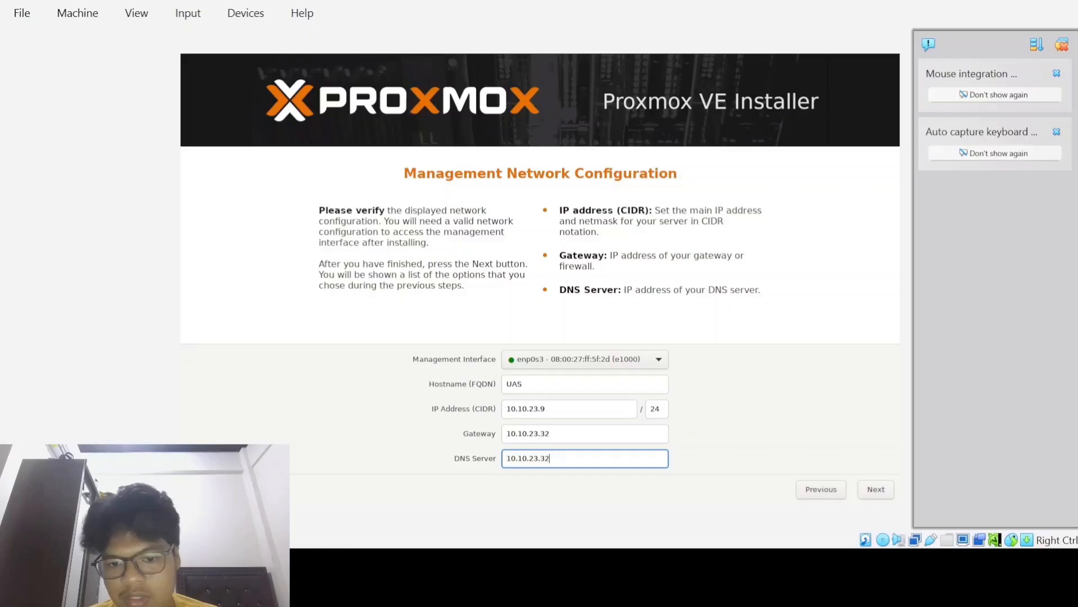
Step: After the FQDN warning, change the hostname to proxmox.uas and proceed to the summary
click(876, 490)
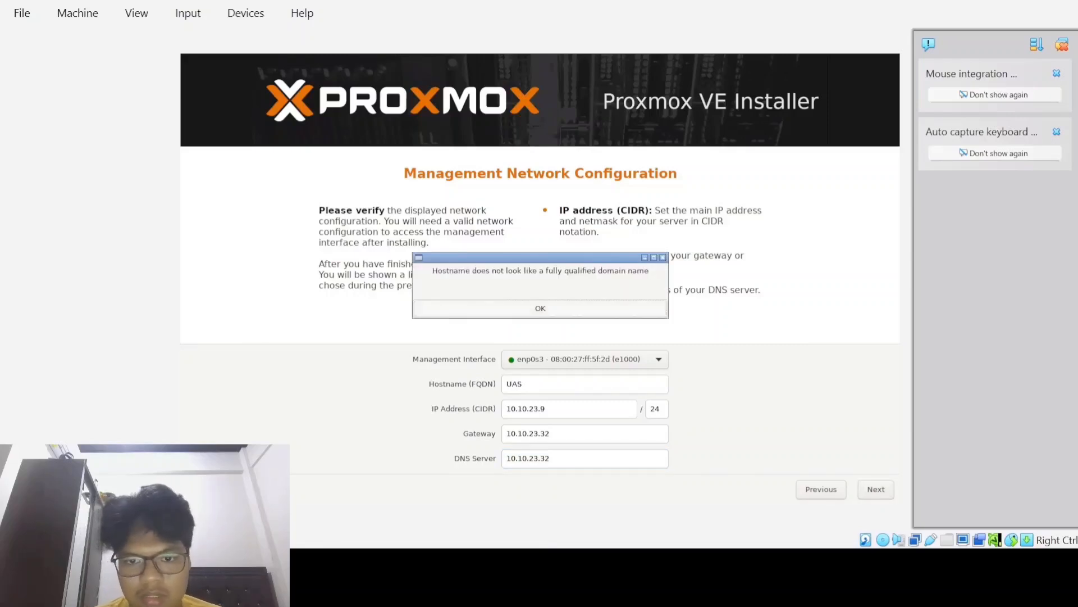
key(Return)
key(Right)
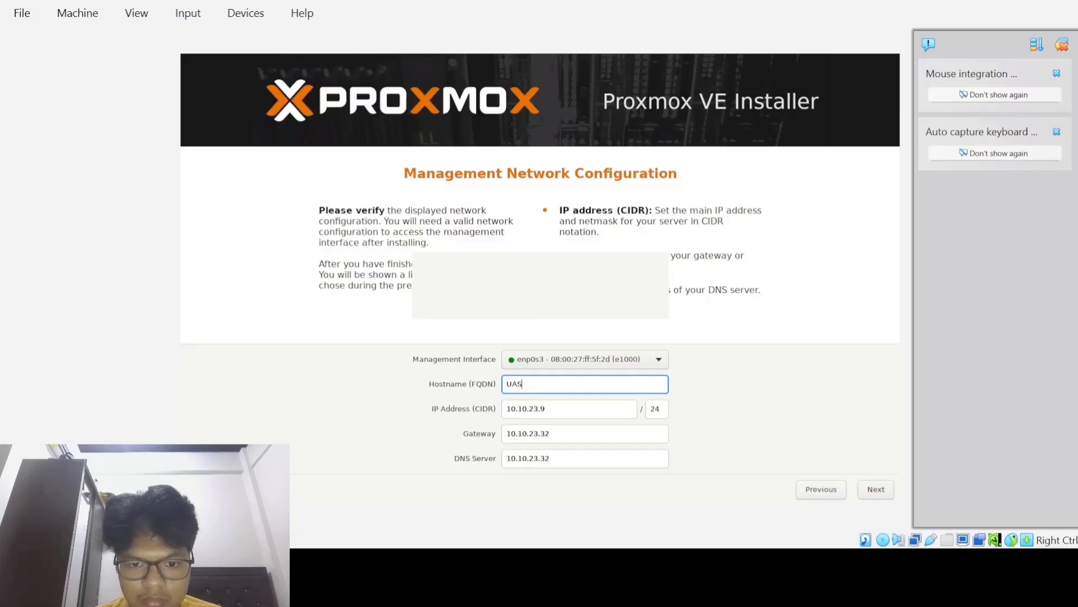
key(ctrl+a)
text(u)
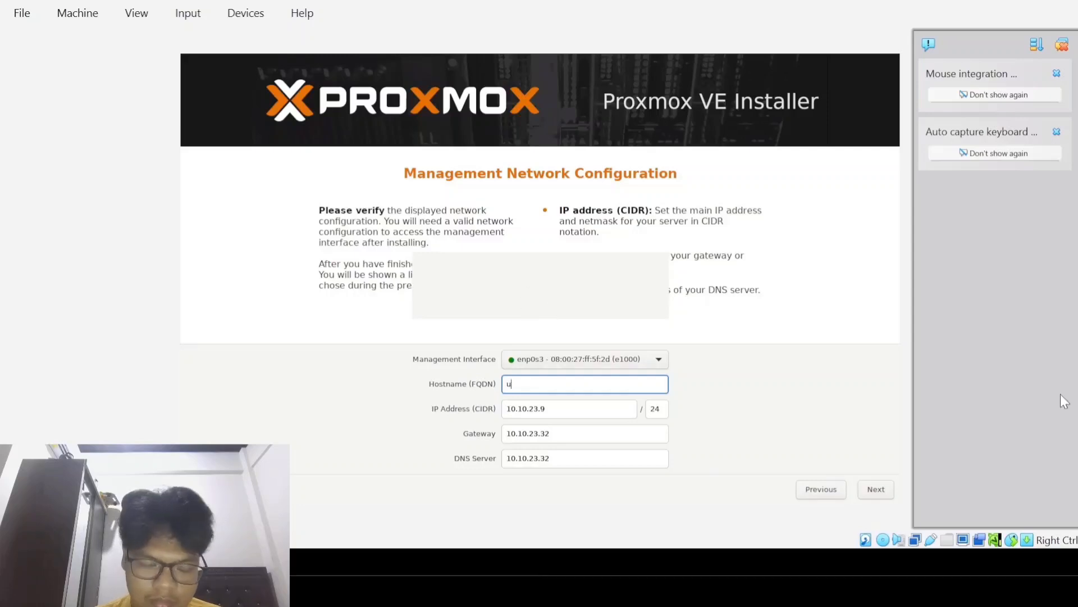
key(BackSpace)
text(p)
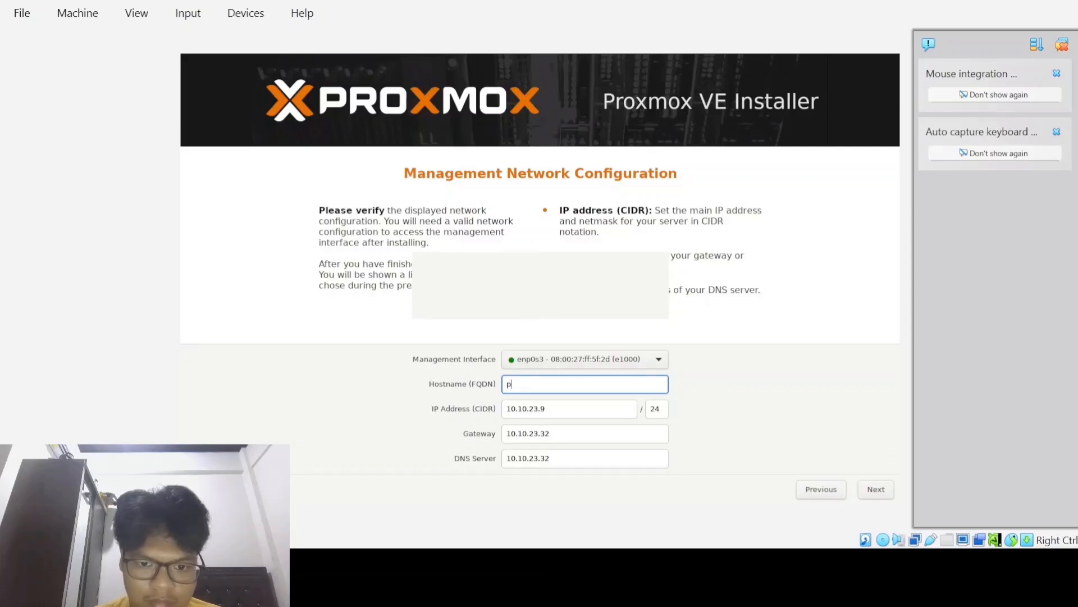
text(roxm)
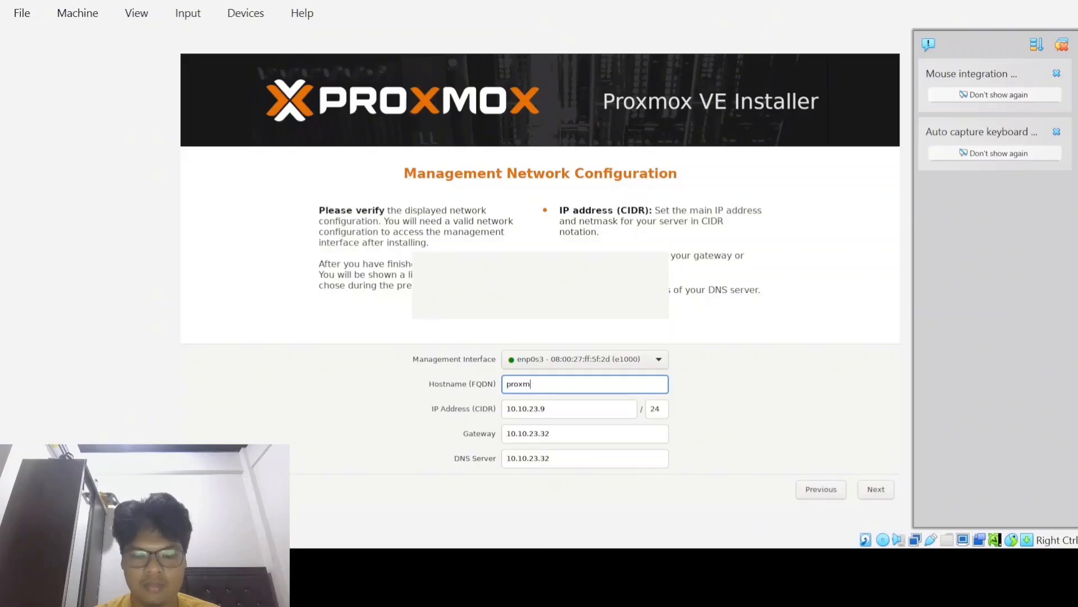
text(ox.uas)
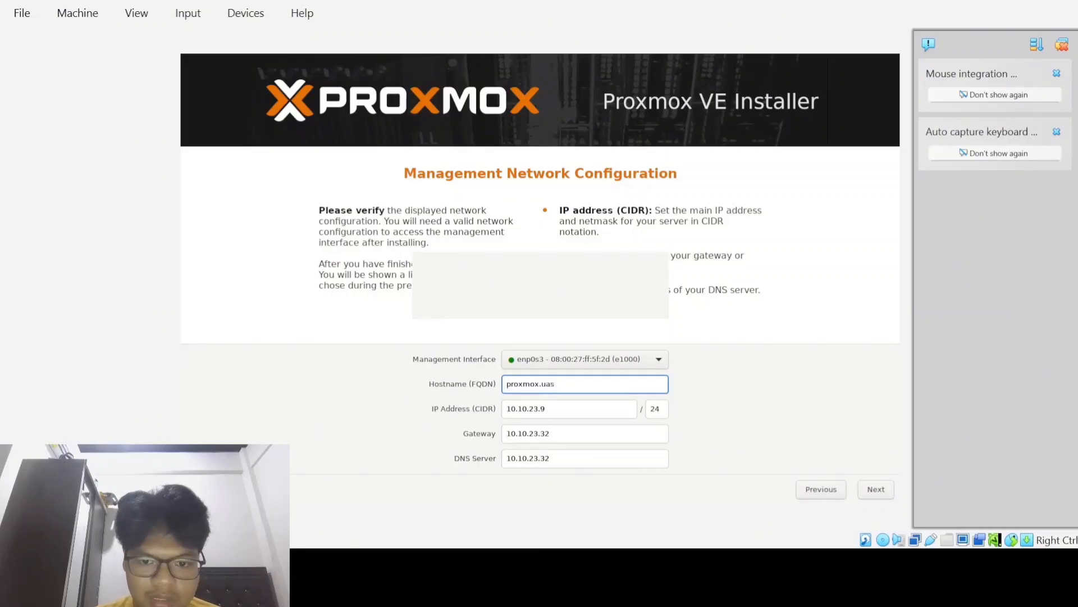
click(877, 489)
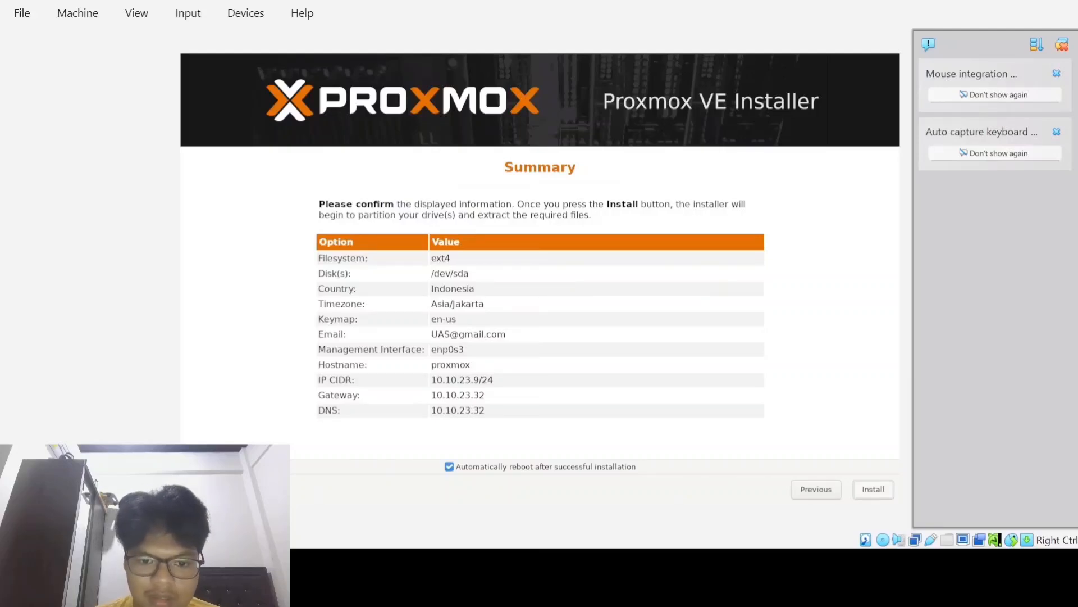
Step: Start the installation from the Summary page and let the VM reboot to its login prompt
click(873, 490)
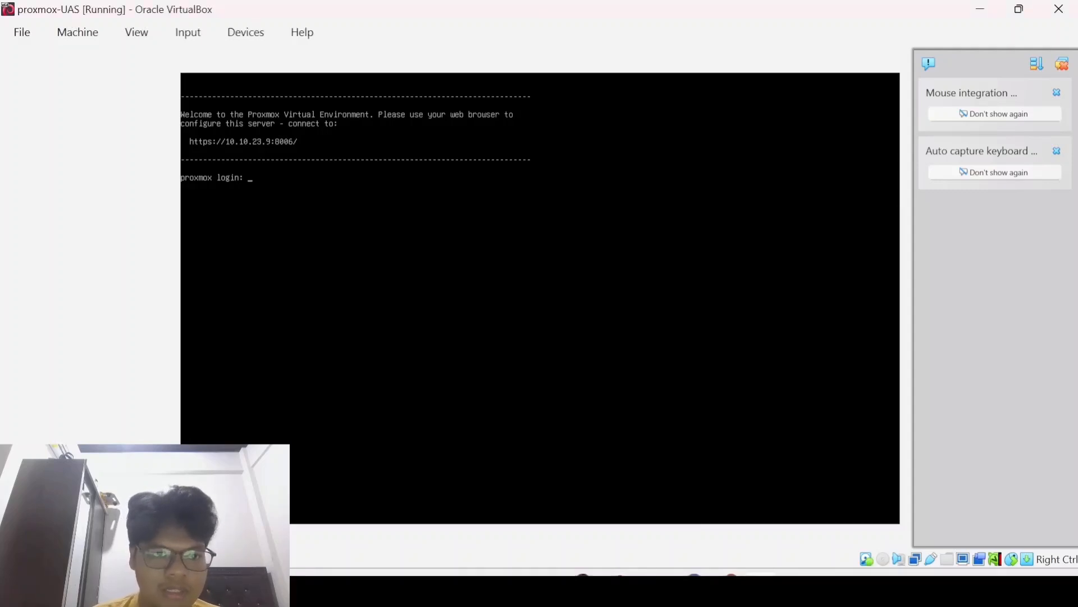
Step: Log in as root on the console and open /etc/network/interfaces in nano
text(o)
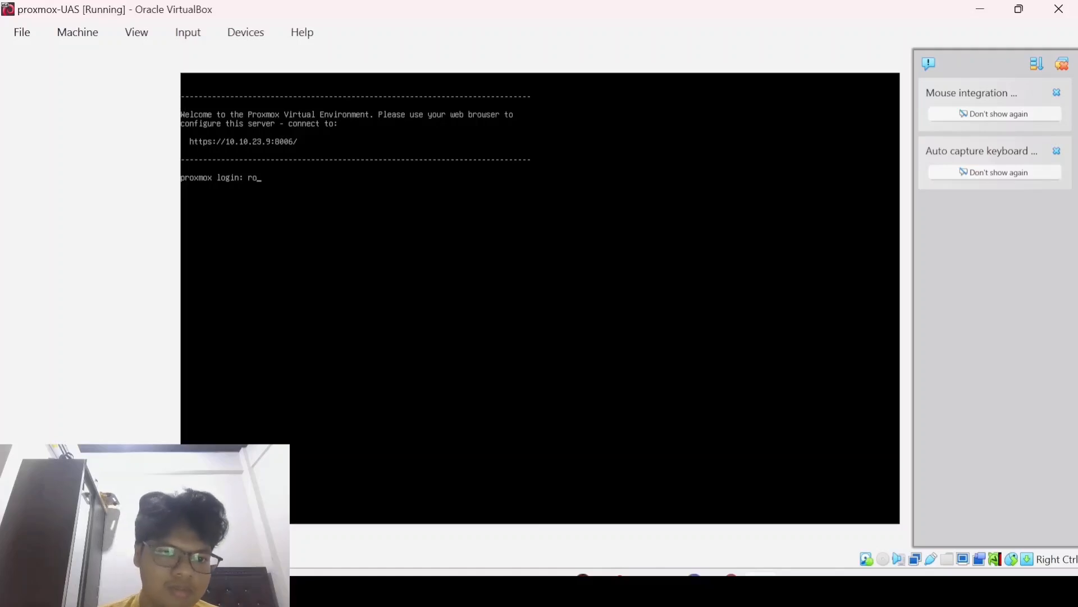
text(ooooot)
key(Return)
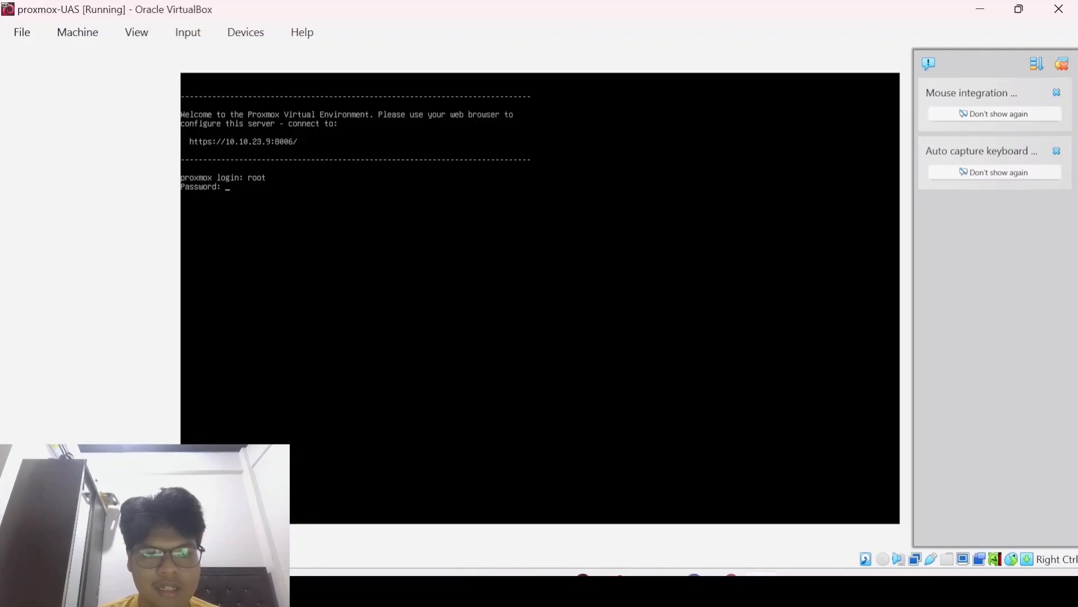
key(Return)
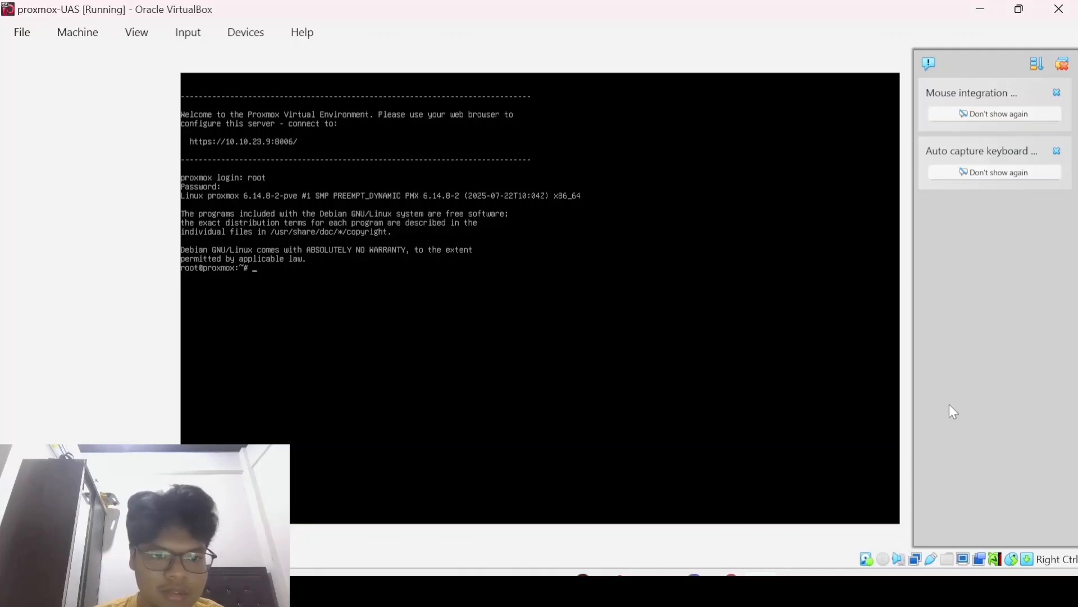
text(nano /e)
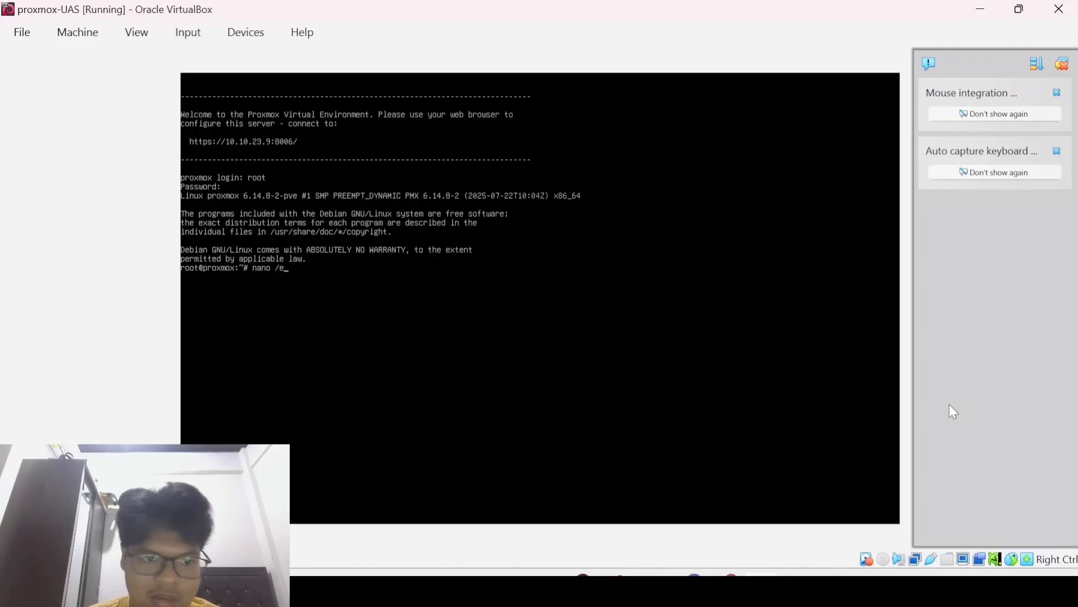
text(tc/)
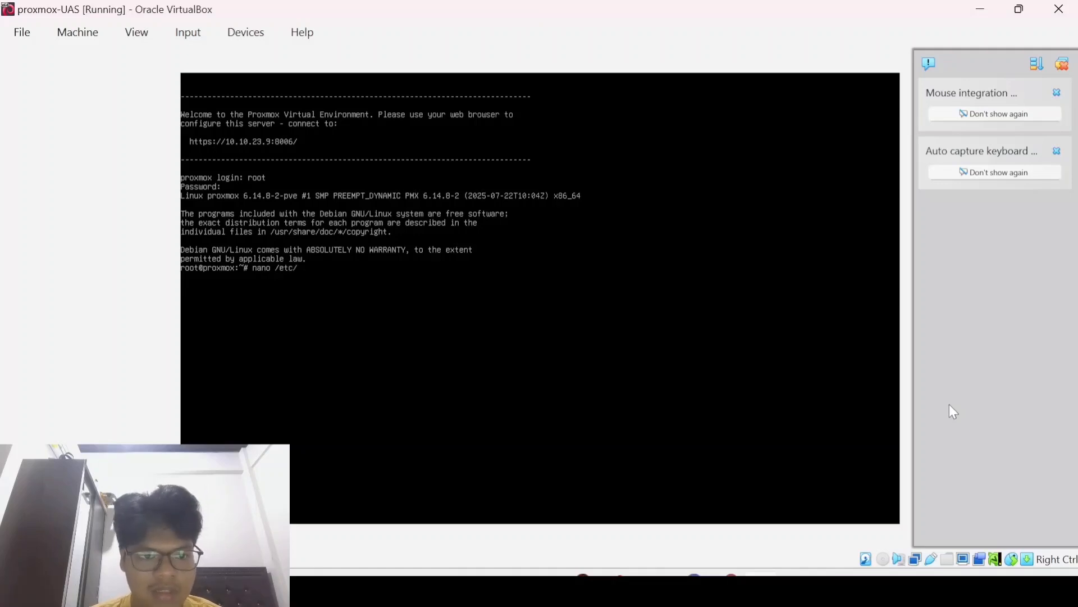
text(network/)
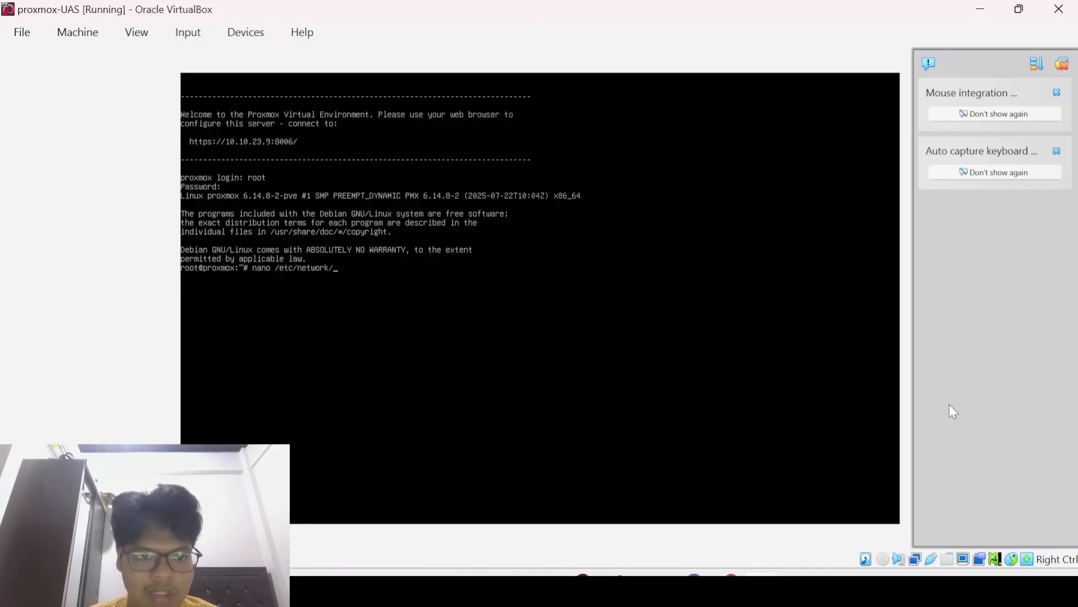
text(inte)
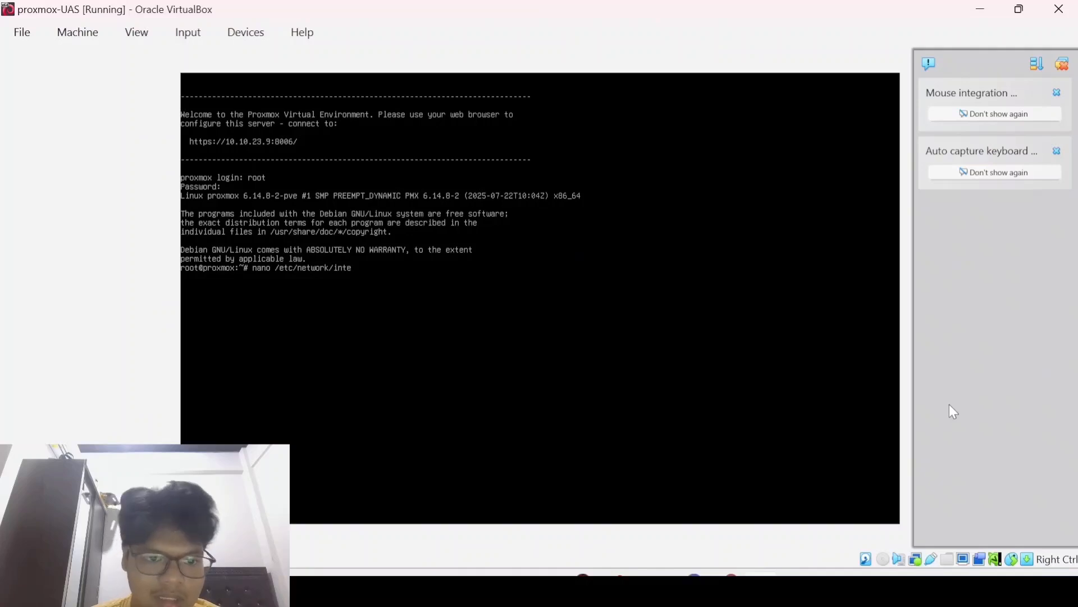
text(rfaces)
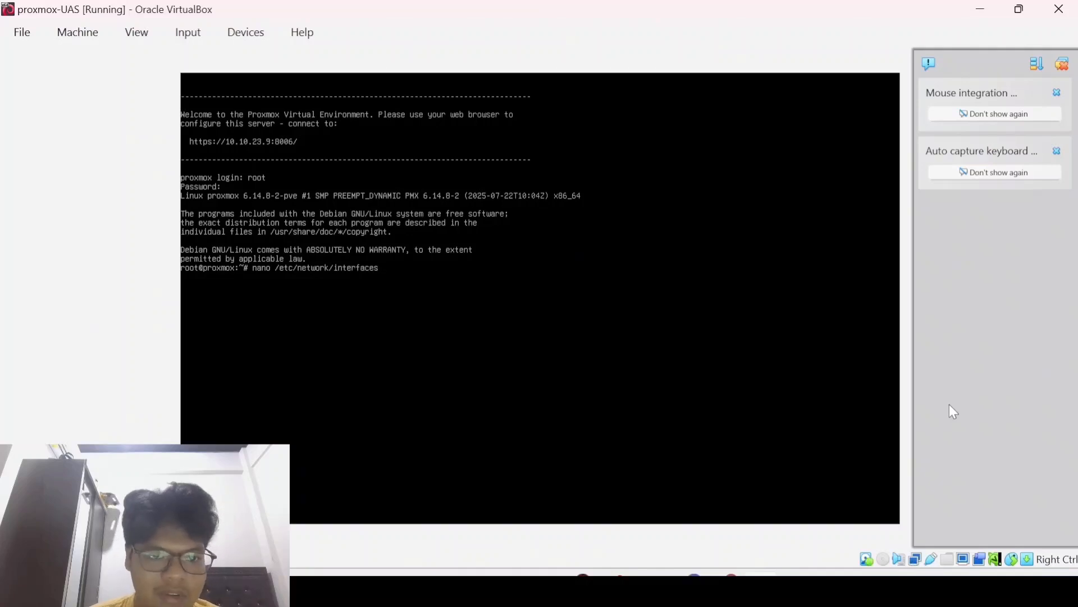
key(Return)
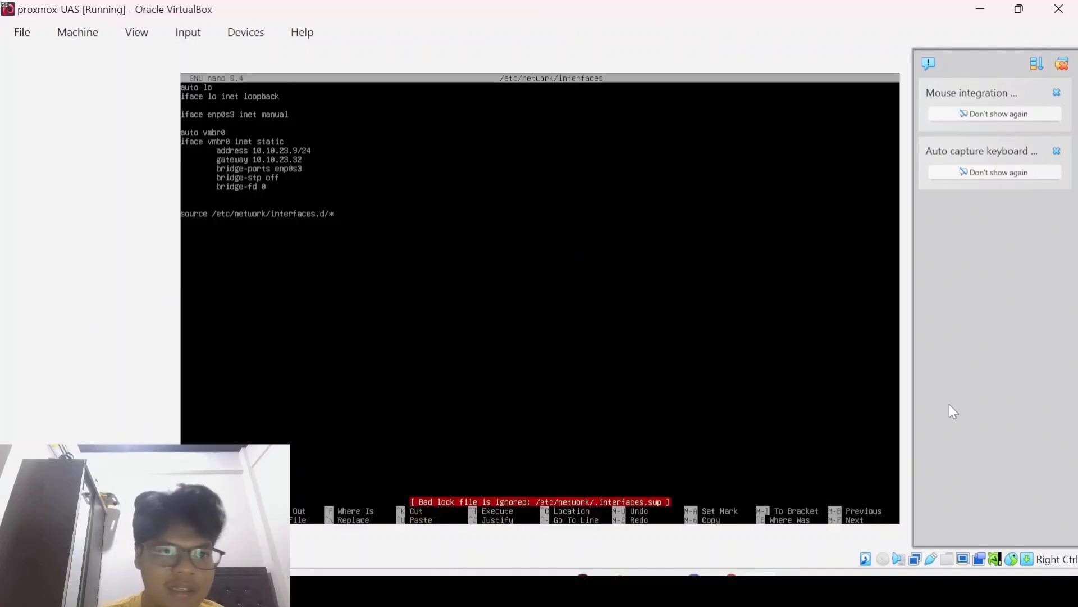
Step: Add 'auto enp0s8', 'iface enp0s8 inet static' and 'address 192.168.32.0/34' lines
key(Down)
key(Down)
key(Down)
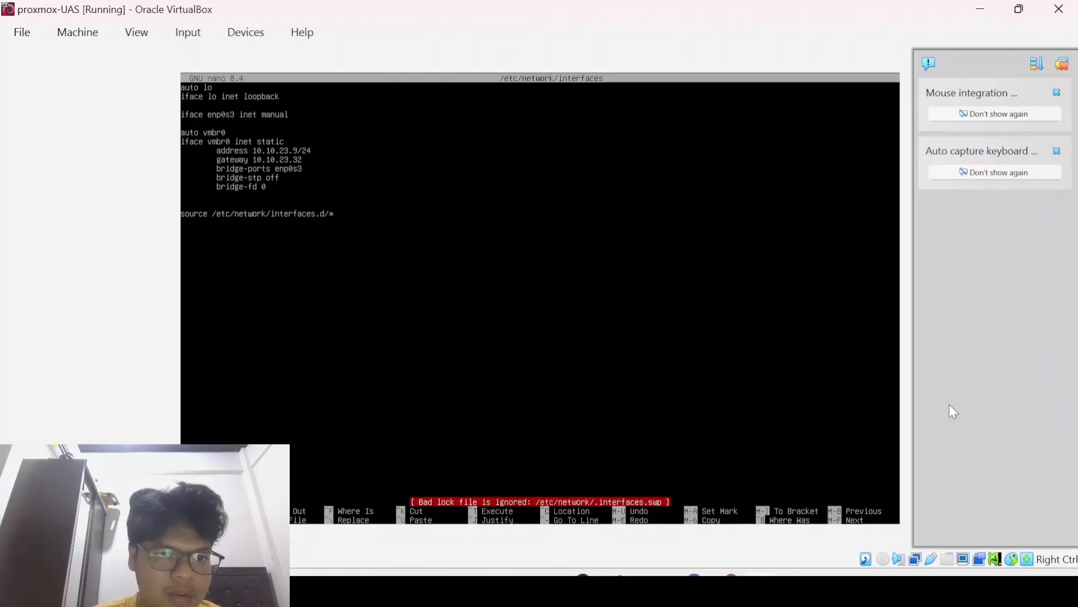
text(auto en)
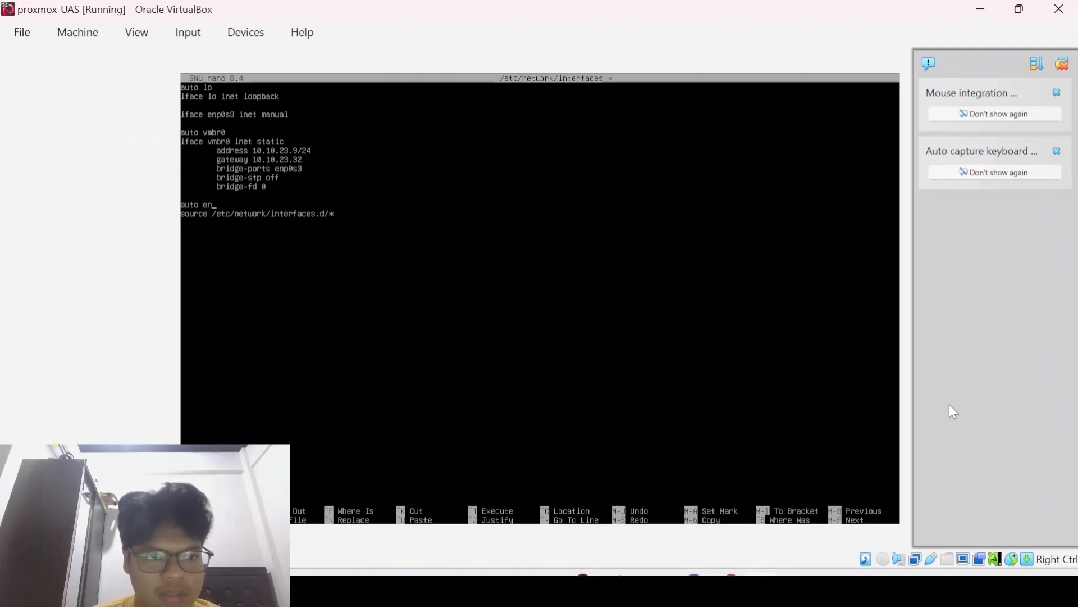
text(p0s8)
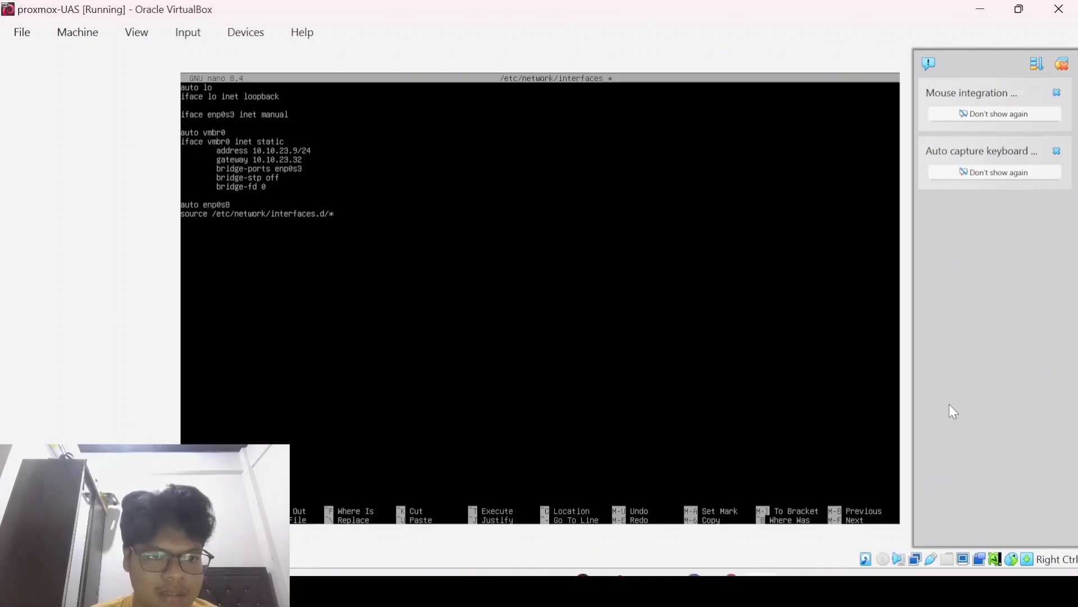
key(Return)
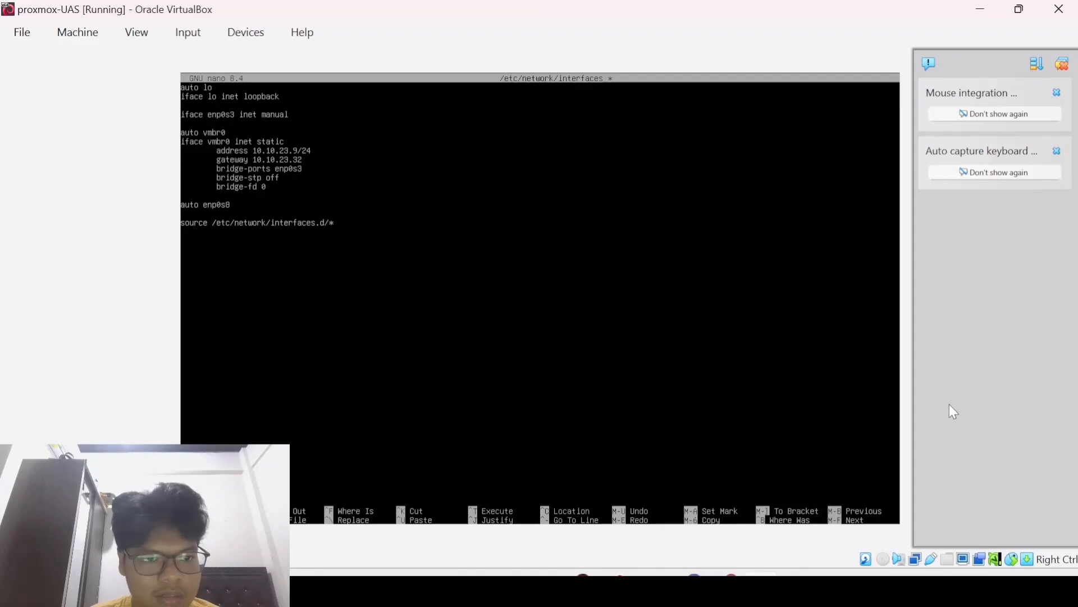
text(ifa)
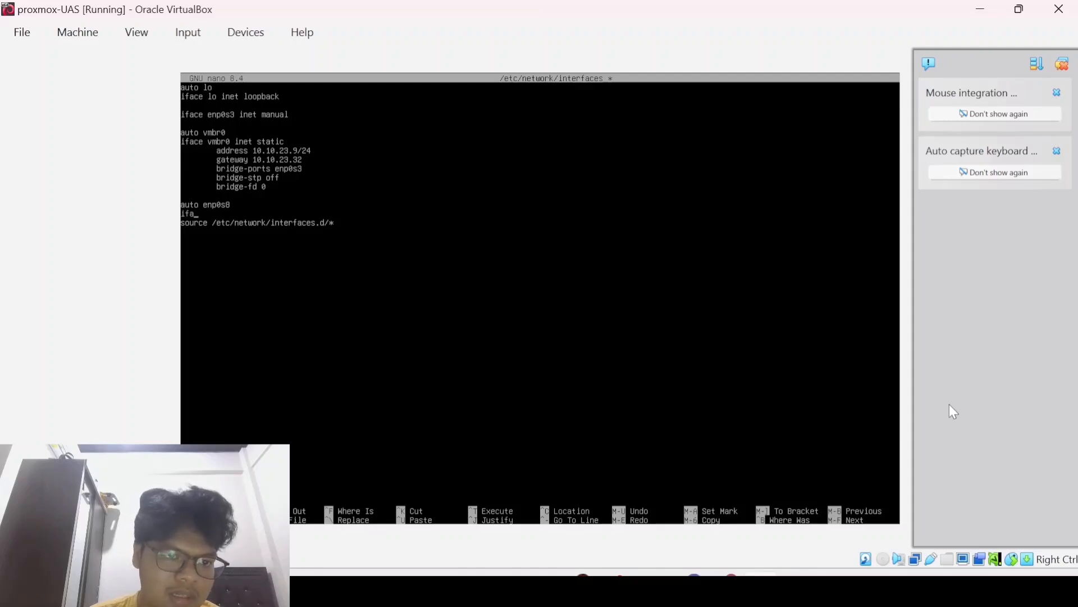
text(ce en)
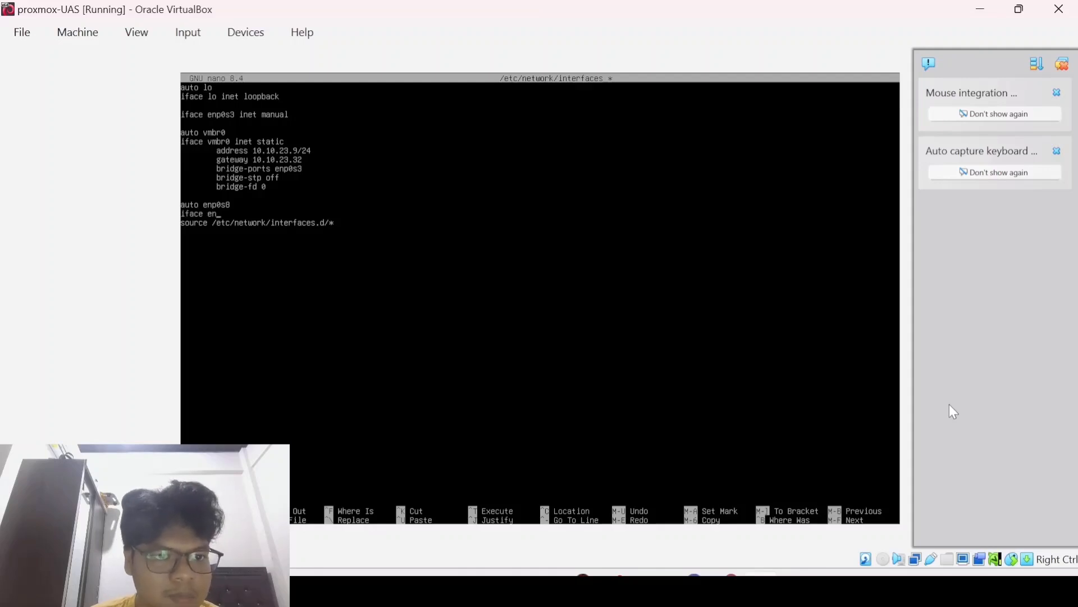
text(ps0)
key(BackSpace)
key(BackSpace)
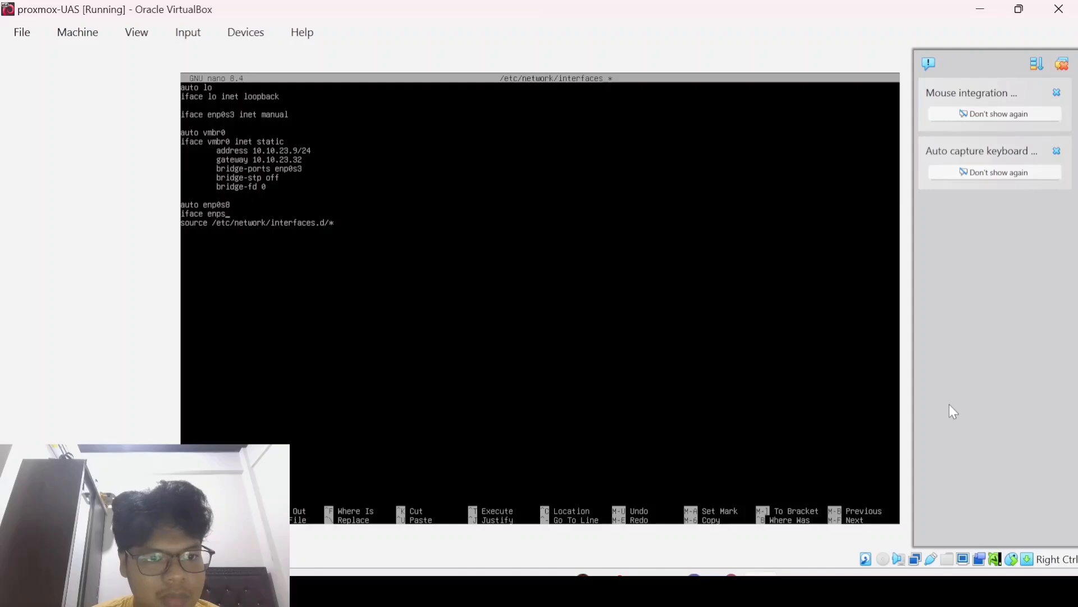
text(0)
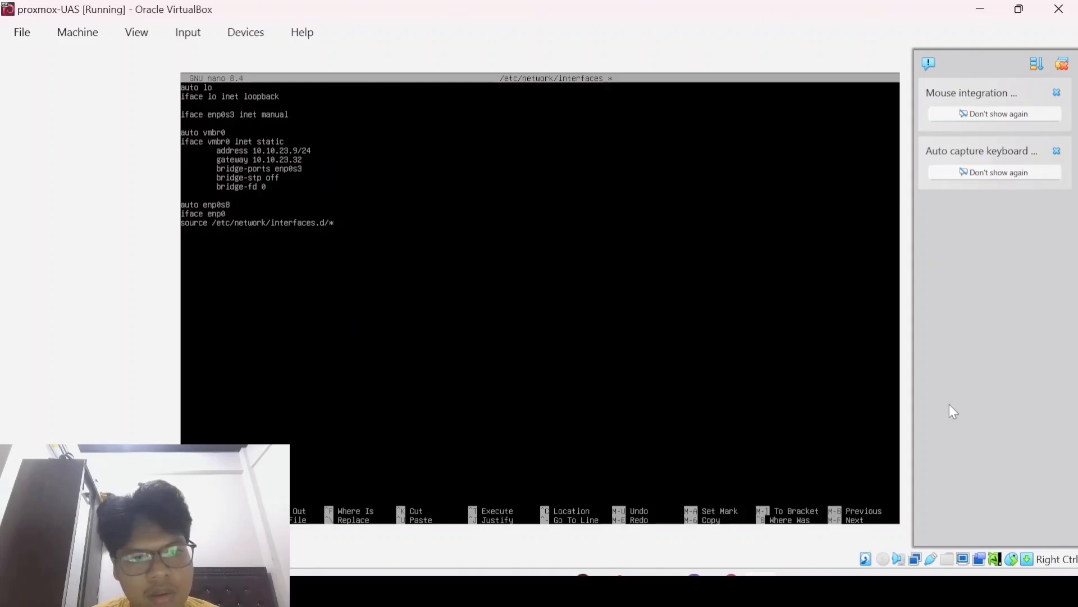
key(BackSpace)
text(s8)
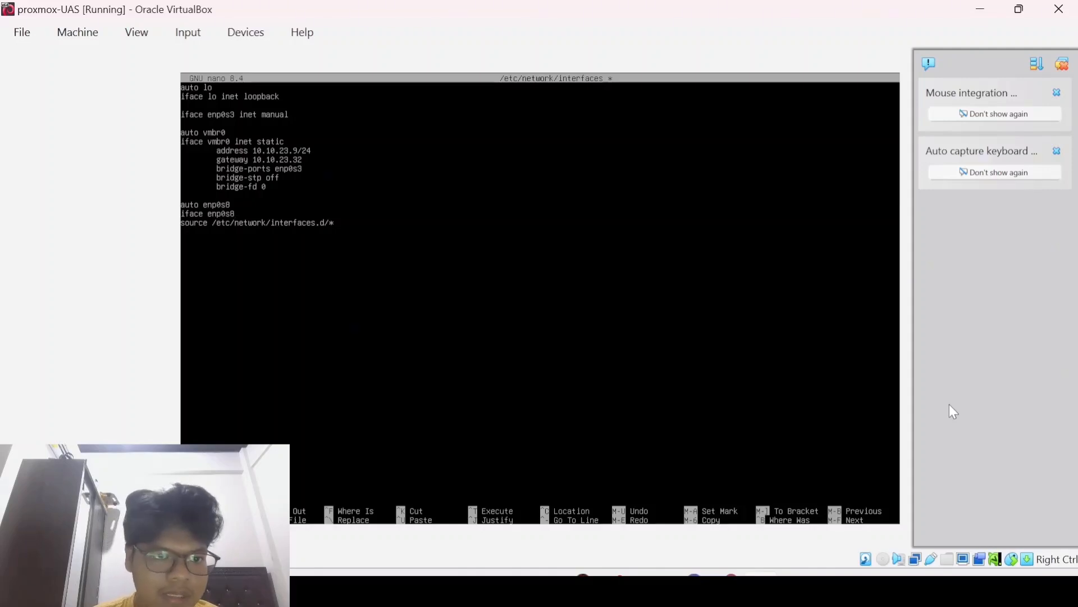
text( inet s)
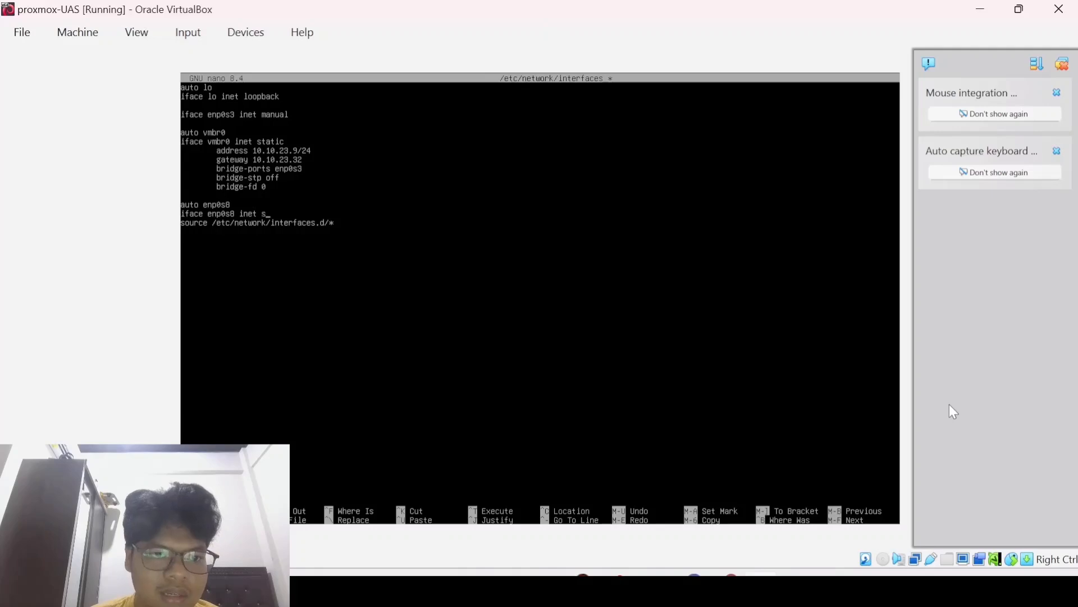
text(tatic)
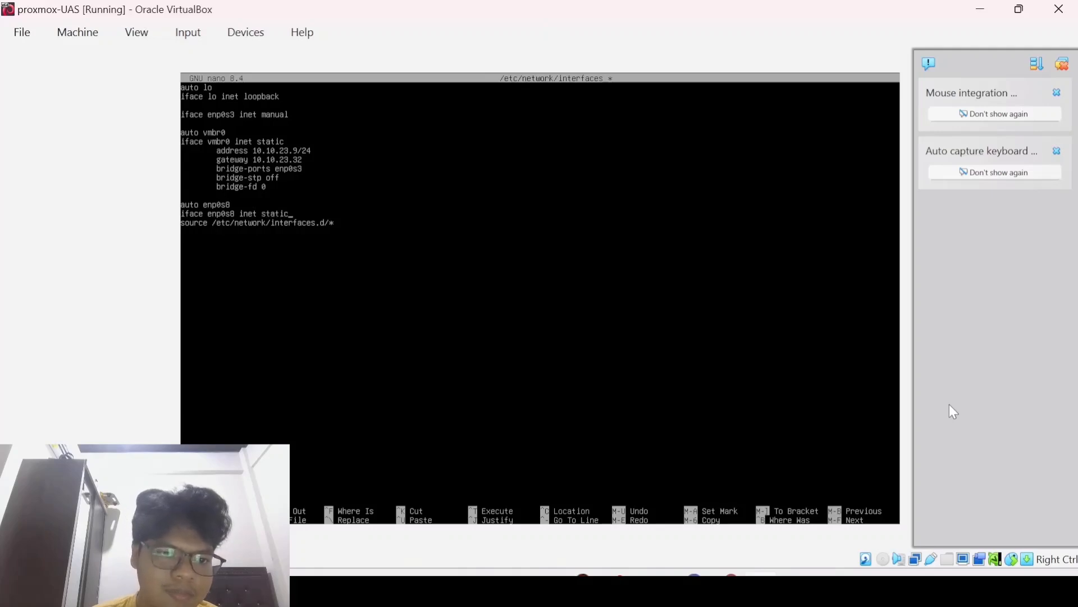
key(Return)
text(addree)
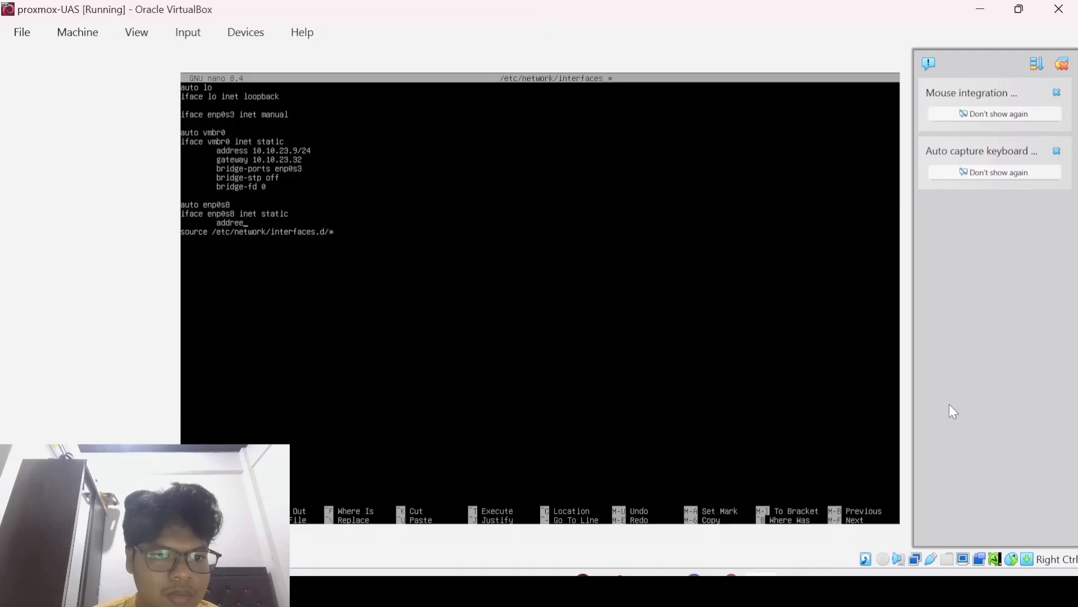
key(BackSpace)
text(ss 192.)
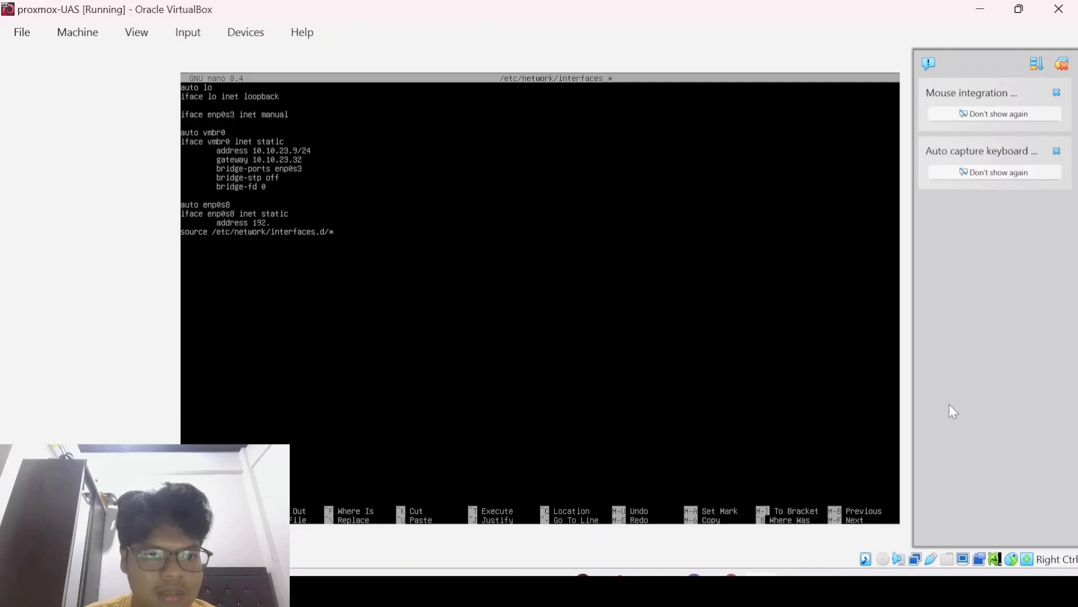
text(168.)
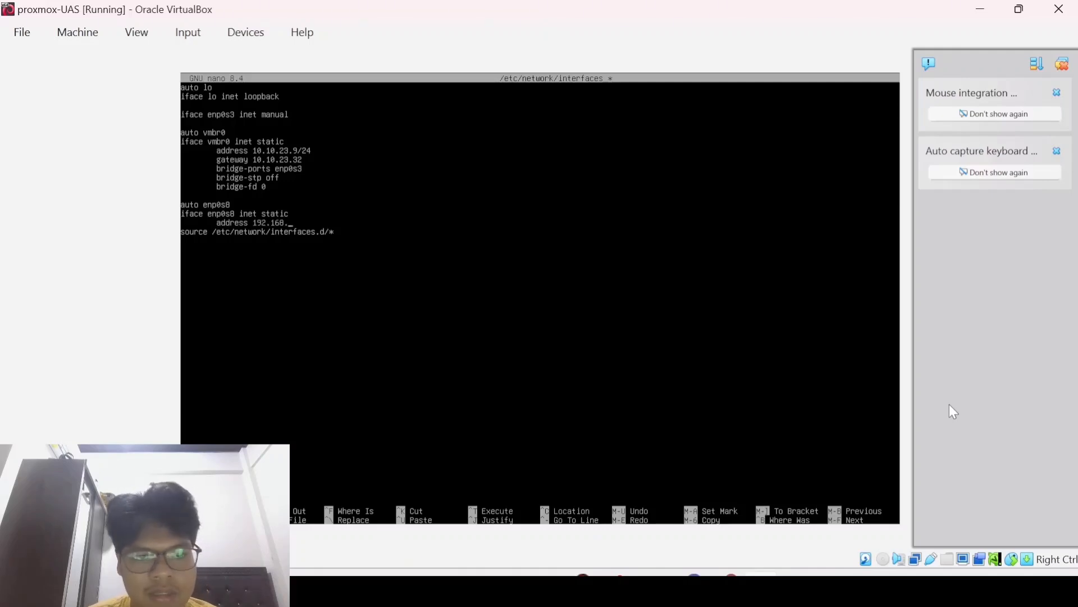
text(32.0)
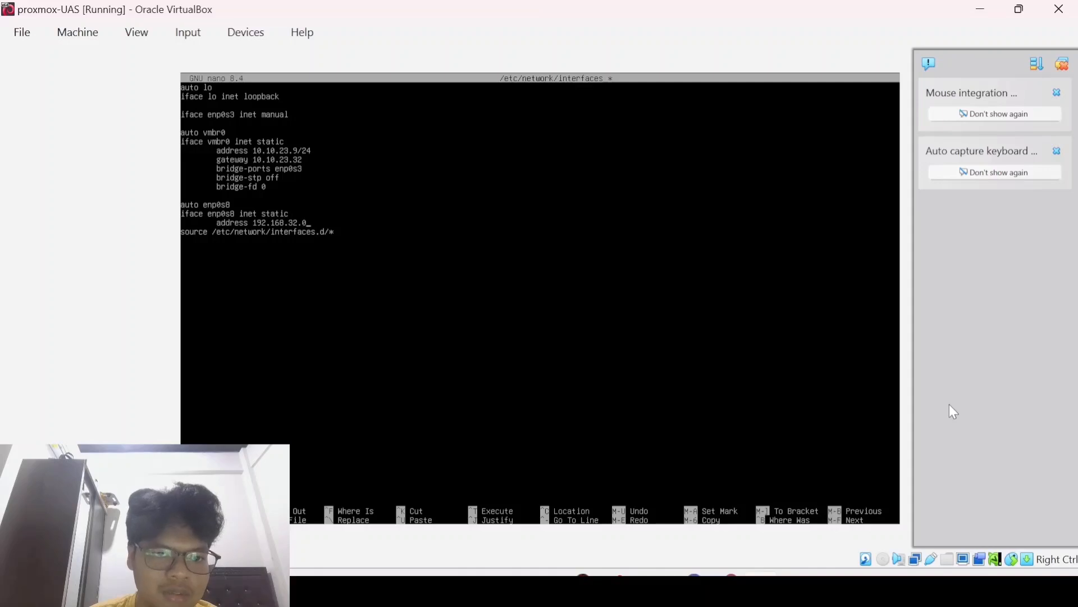
text(/34)
Step: Add 'gateway 192.168.32.1' and 'dns-nameserver 8.8.8.8' lines to the enp0s8 entry
key(Return)
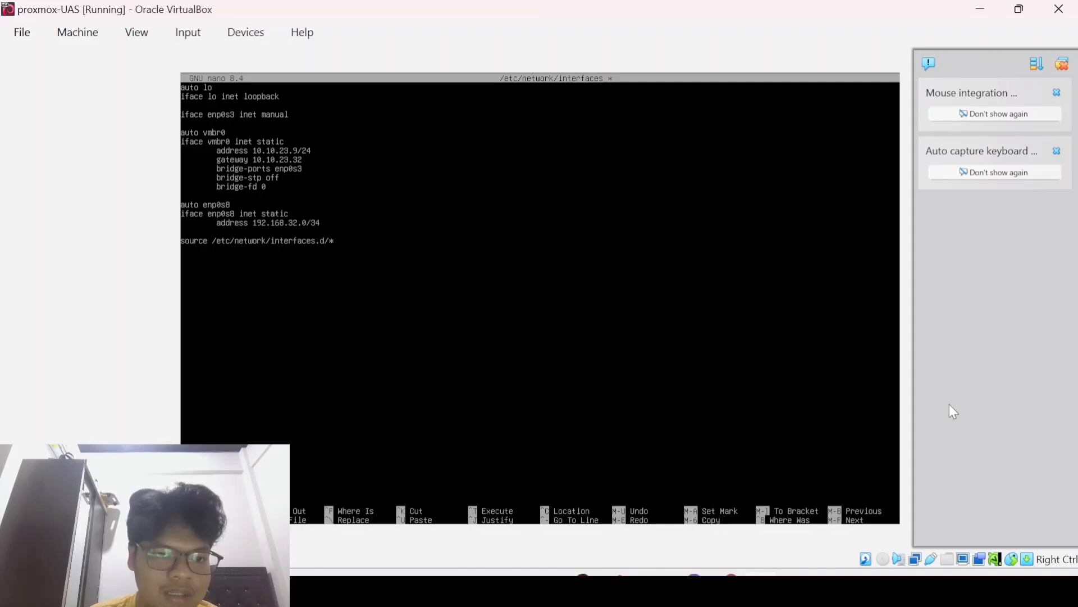
text(gateway)
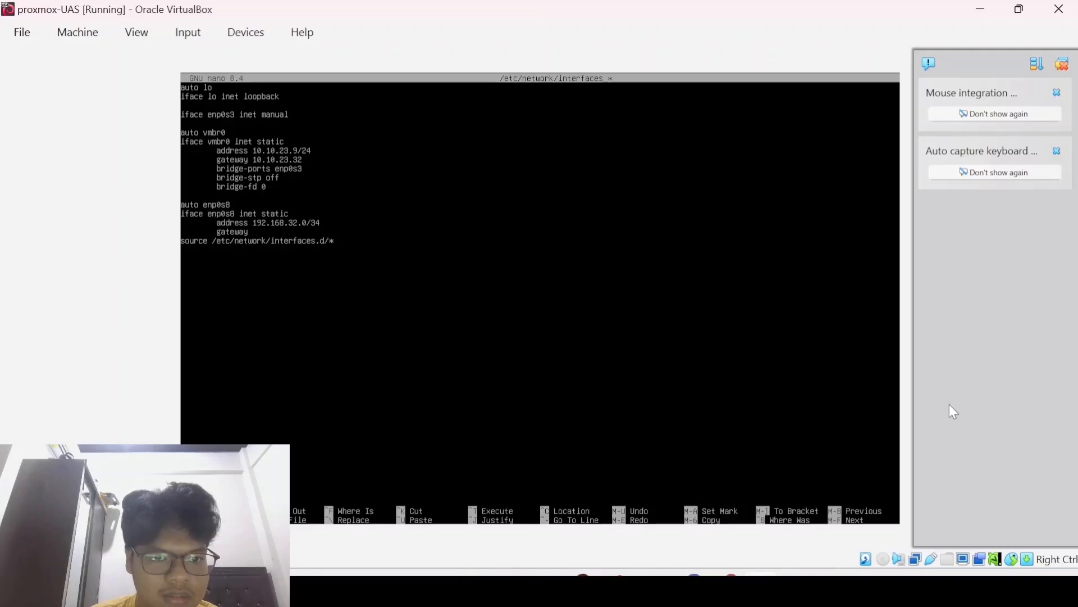
text( 192.168)
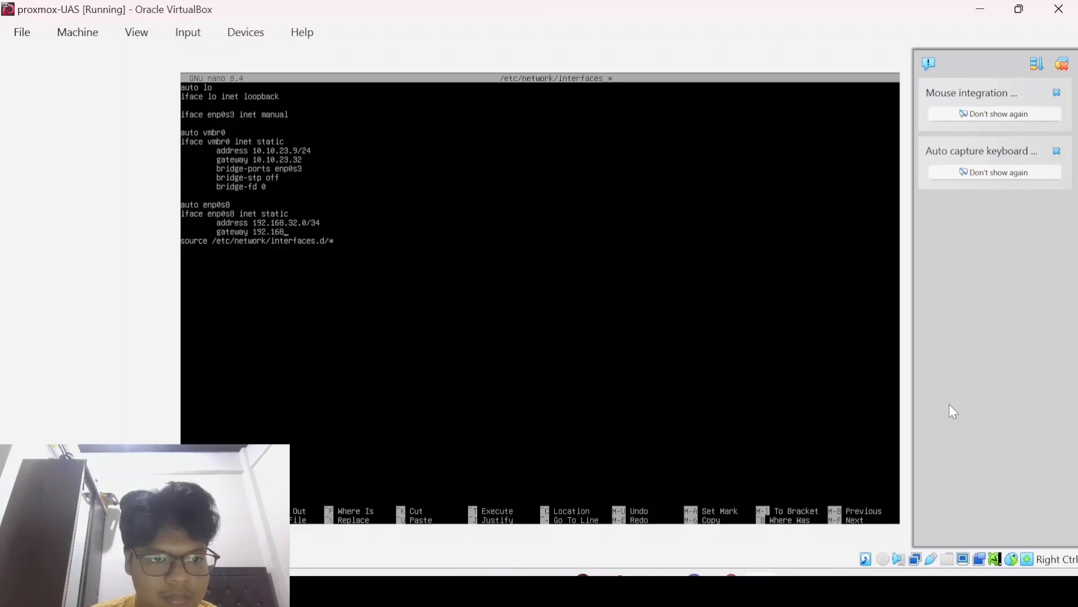
text(.32)
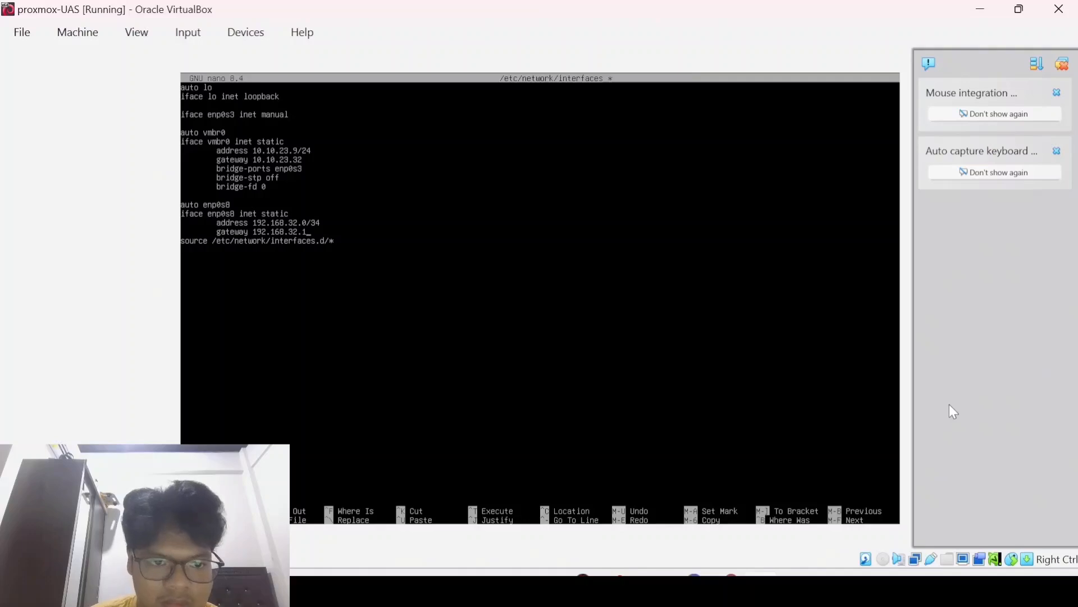
text(.1)
key(Return)
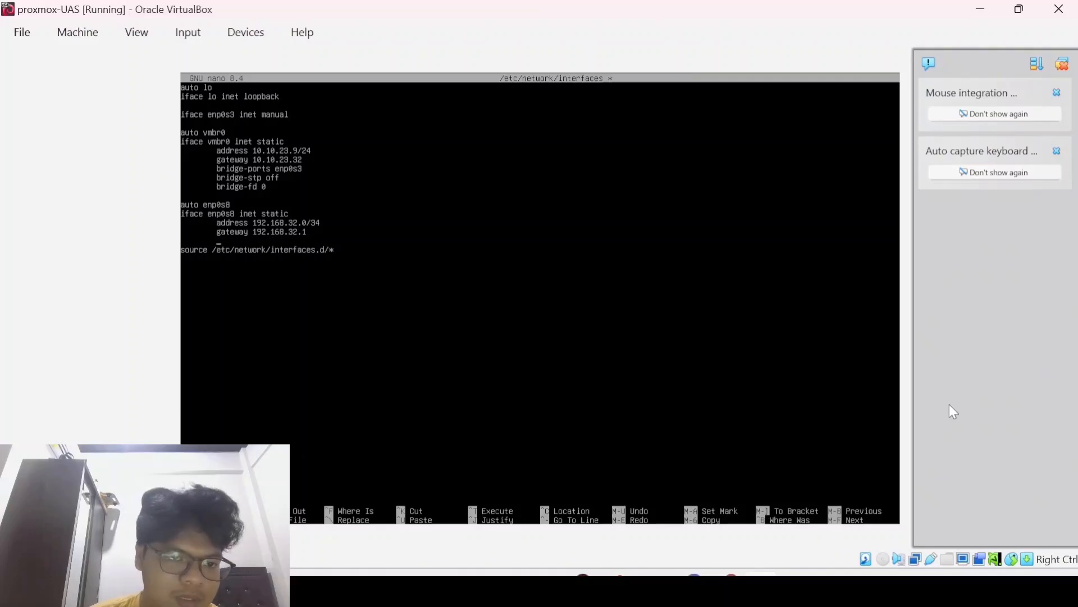
text(dns)
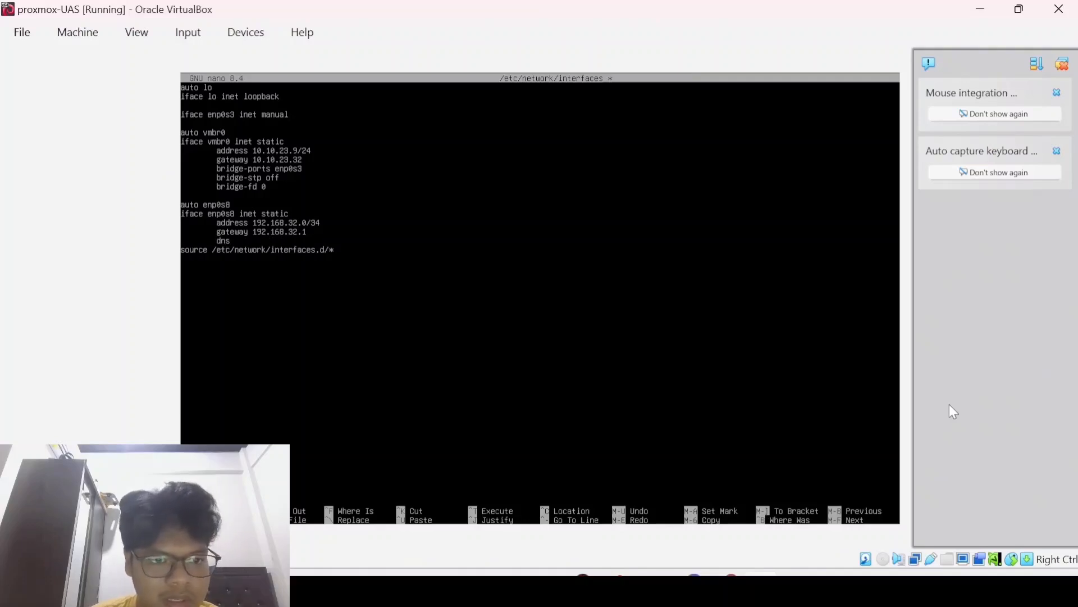
text(-name)
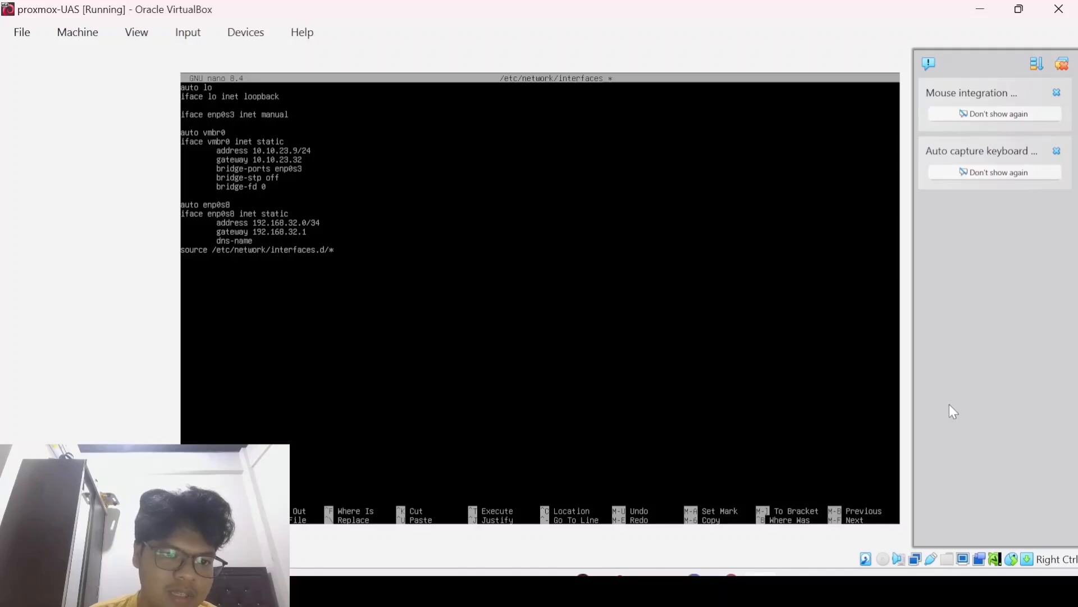
text(servver)
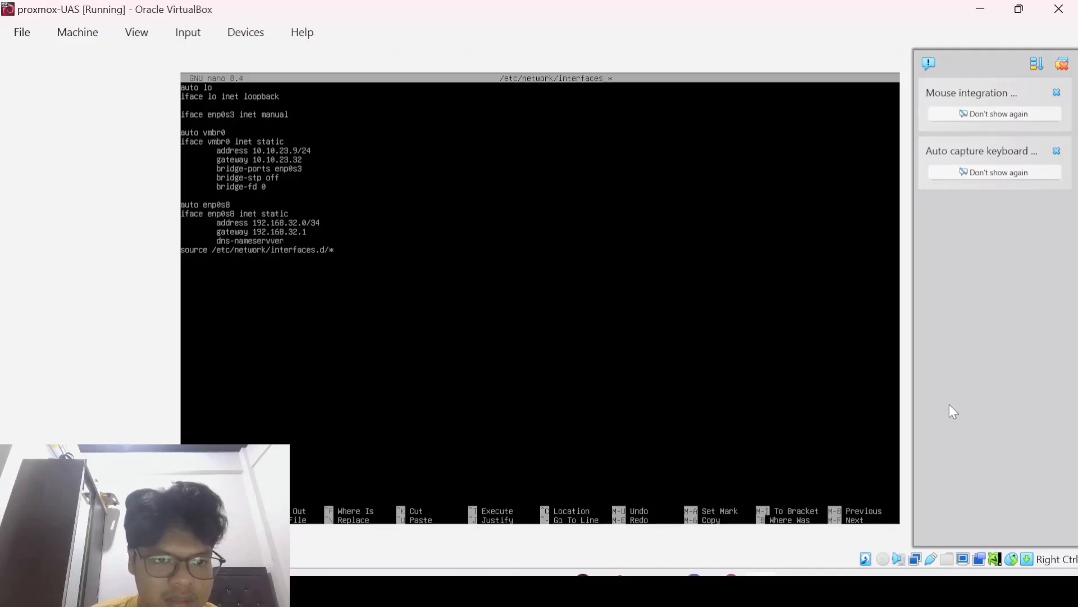
key(BackSpace)
key(BackSpace)
key(BackSpace)
text(er)
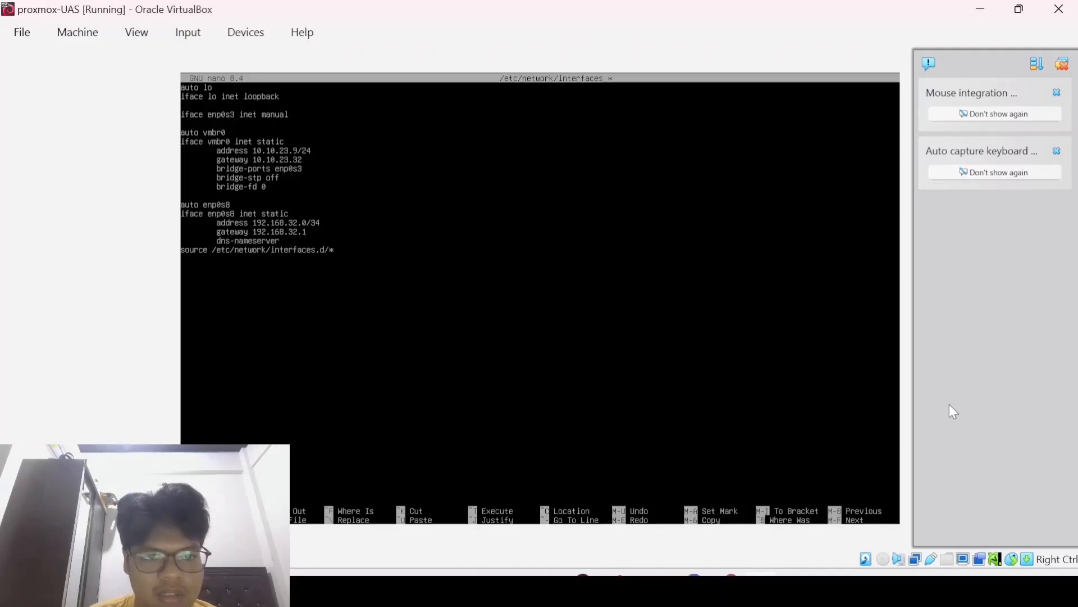
text( 8.8.8.8)
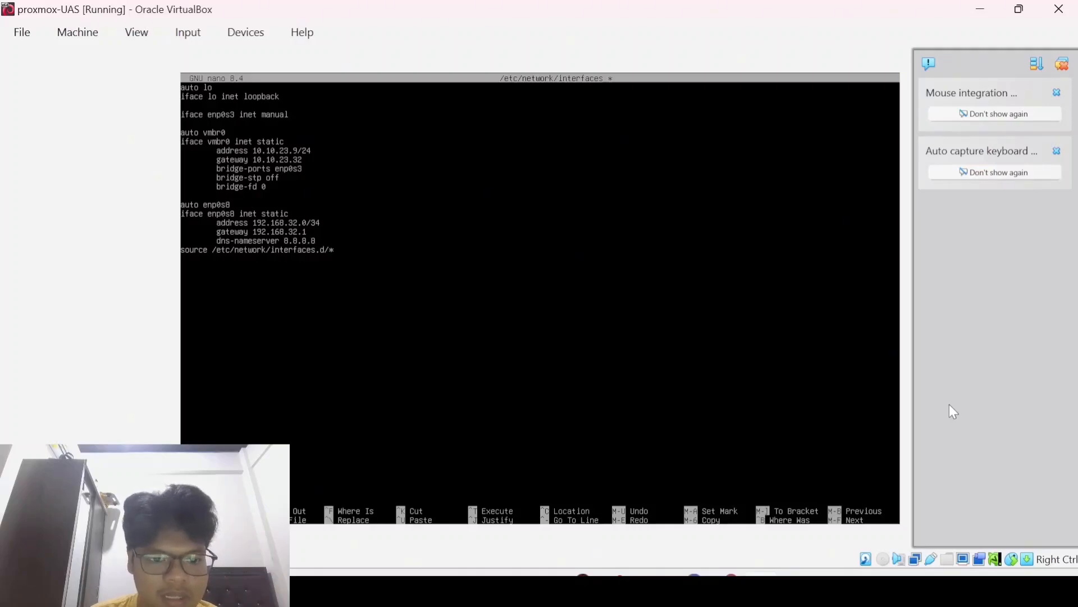
key(Return)
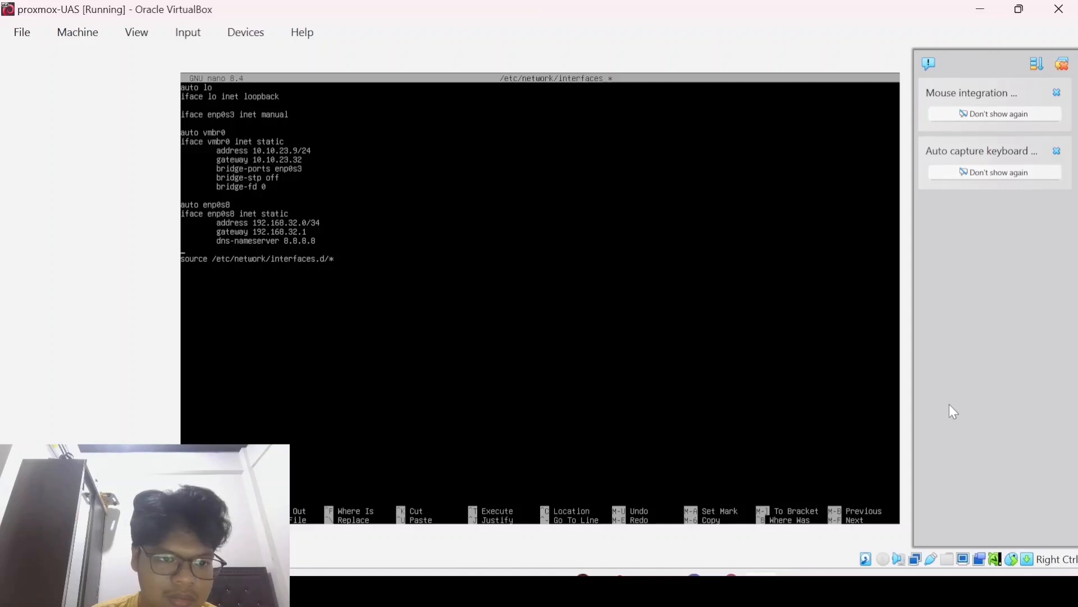
Step: Save /etc/network/interfaces and exit nano
key(ctrl+o)
key(Return)
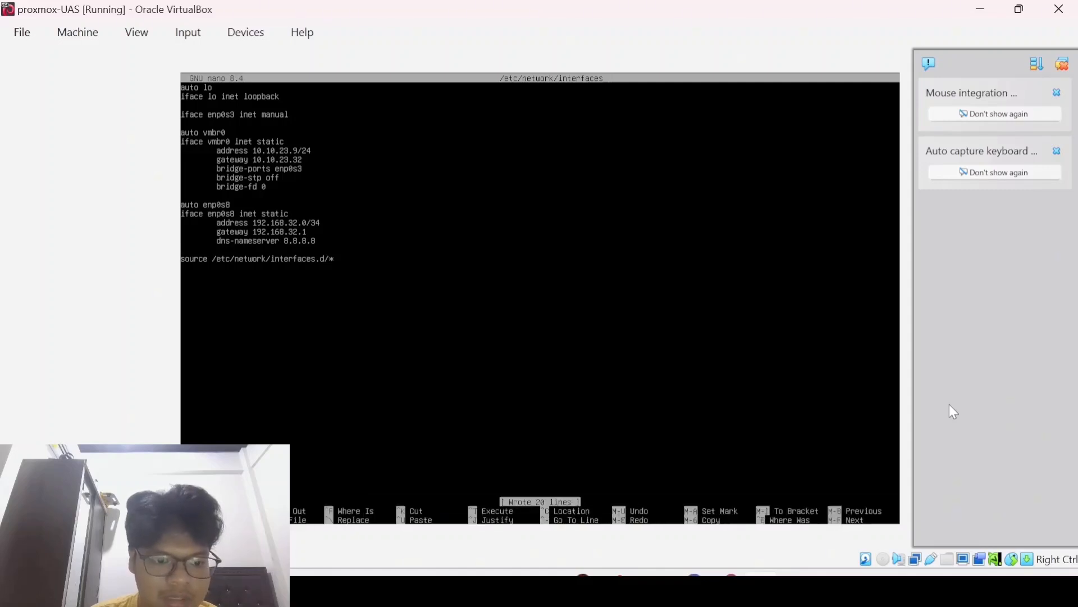
key(ctrl+x)
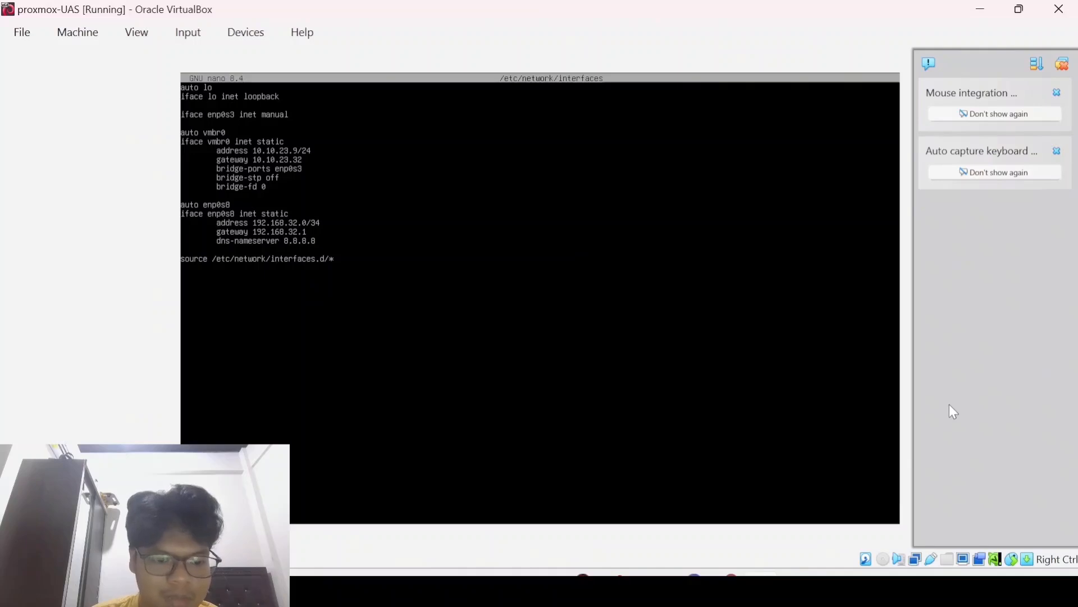
text(c/)
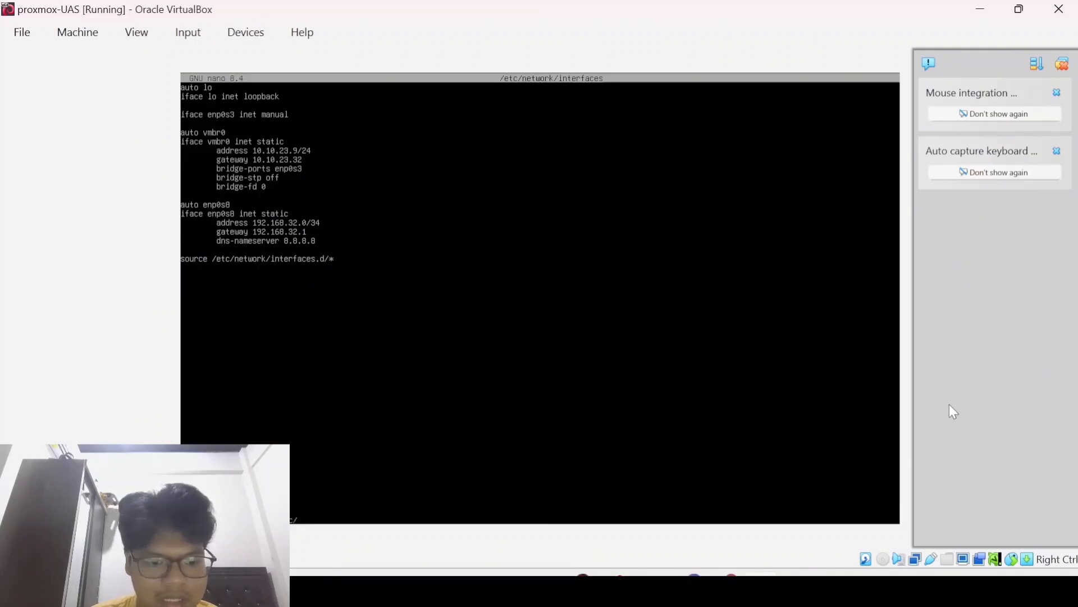
text(resolv)
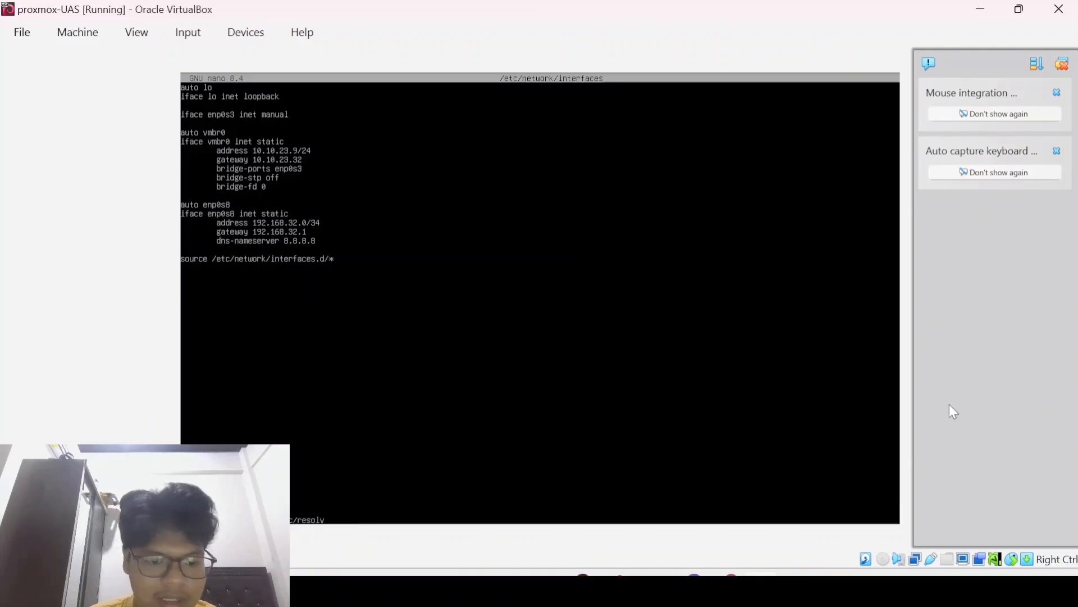
text(.conf)
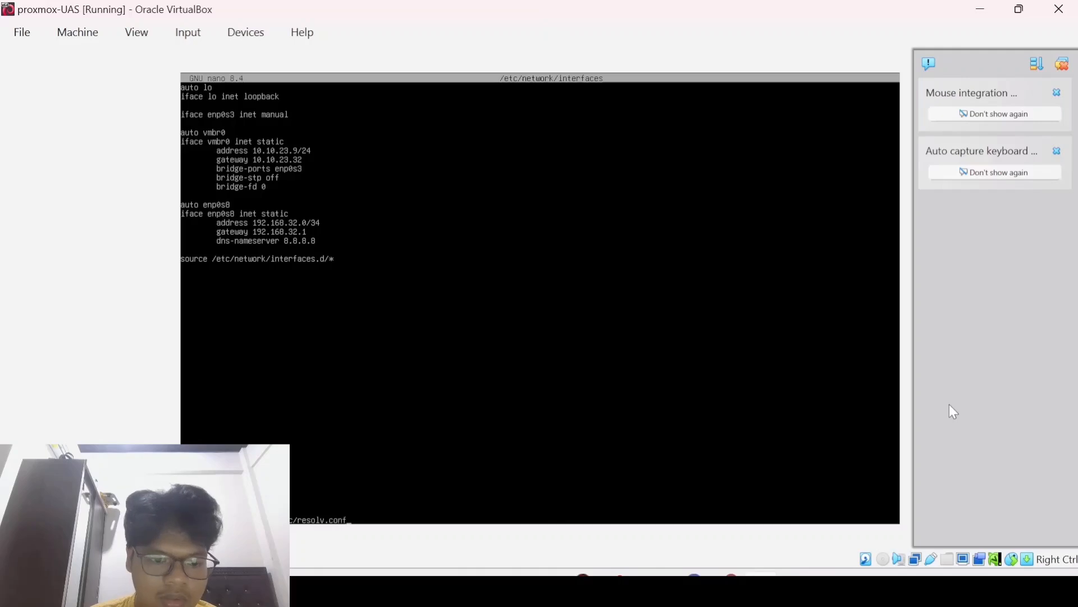
Step: Open /etc/resolv.conf, append 'nameserver 8.8.8.8' below the existing line, save, and exit
key(Return)
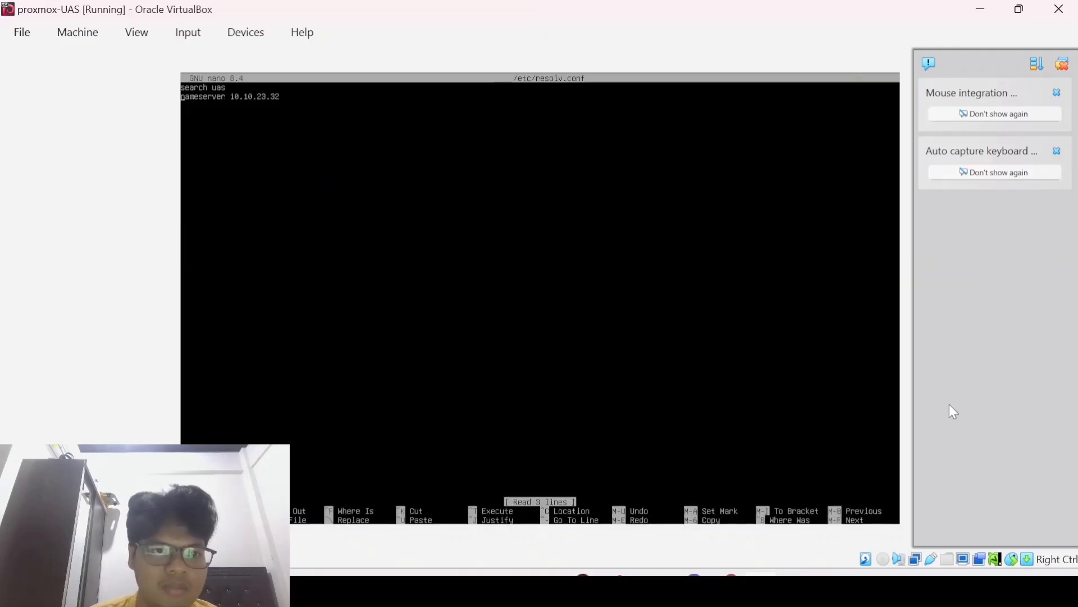
key(Down)
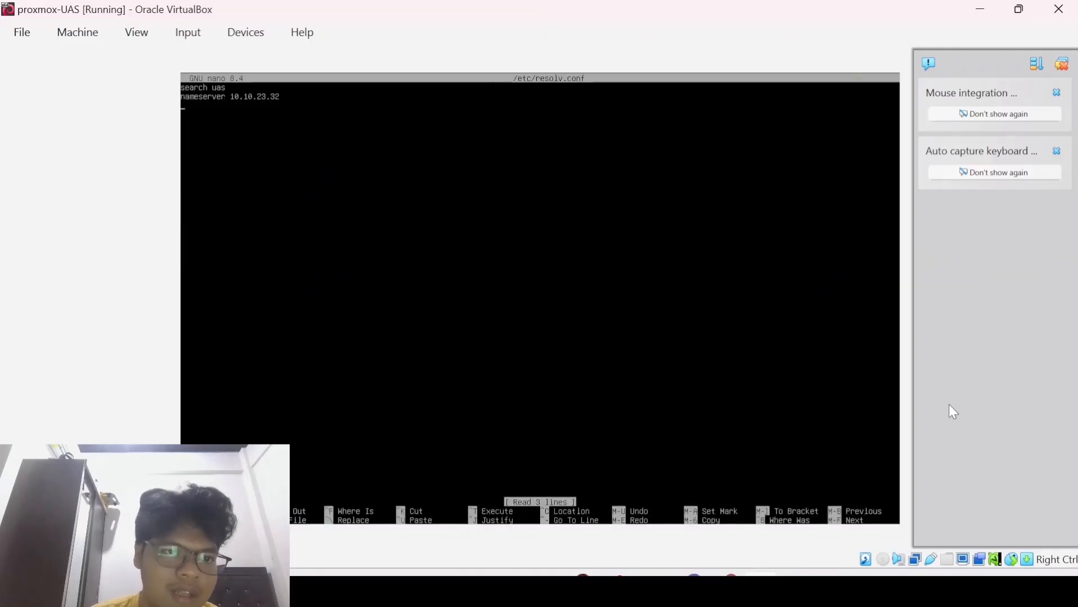
text(name)
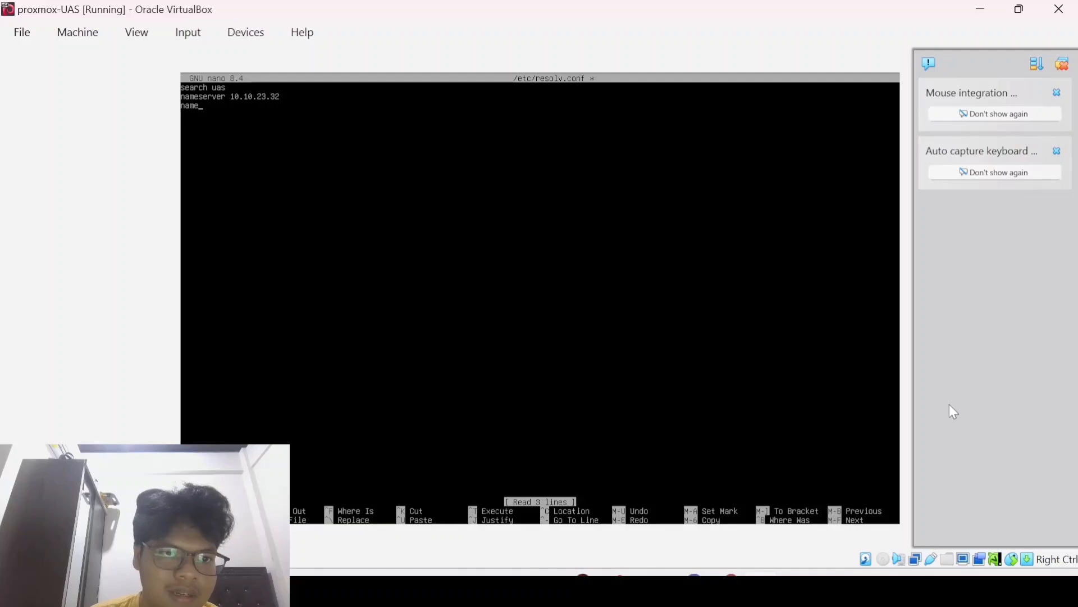
text(server)
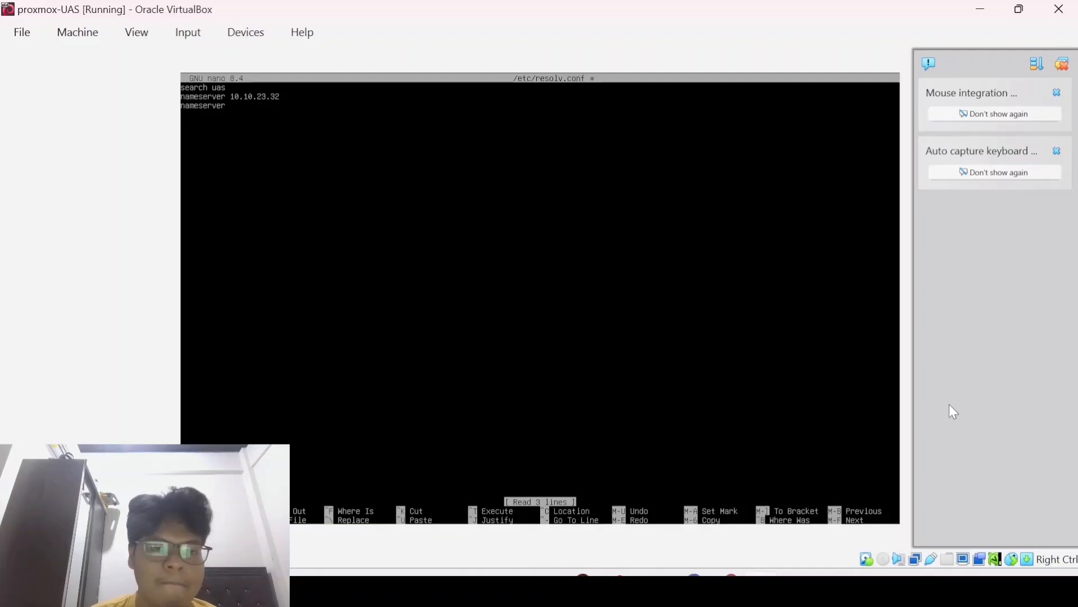
text( 8)
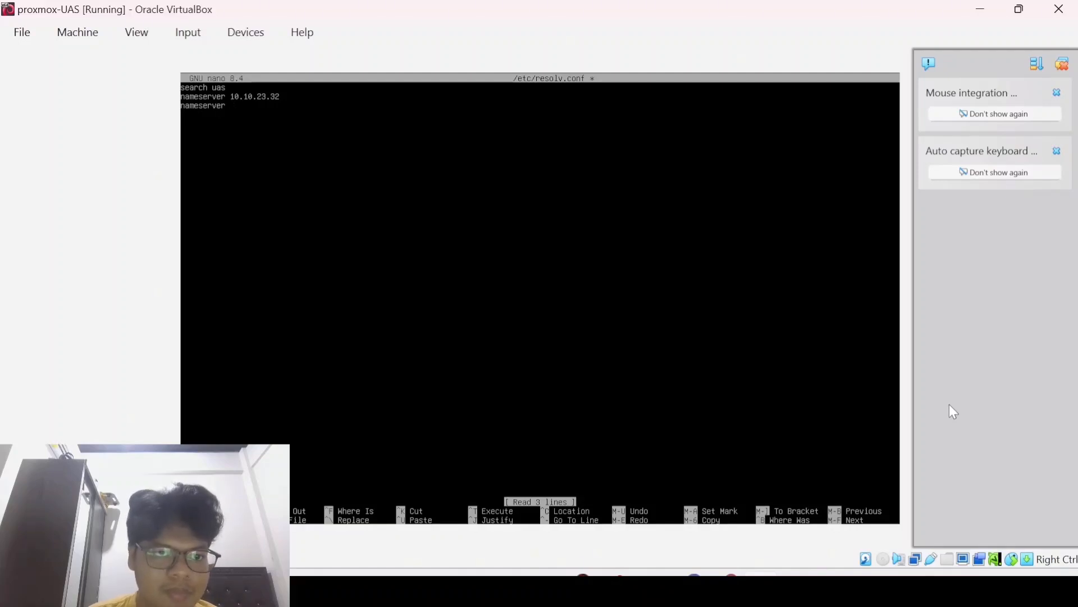
text(.8.8.8)
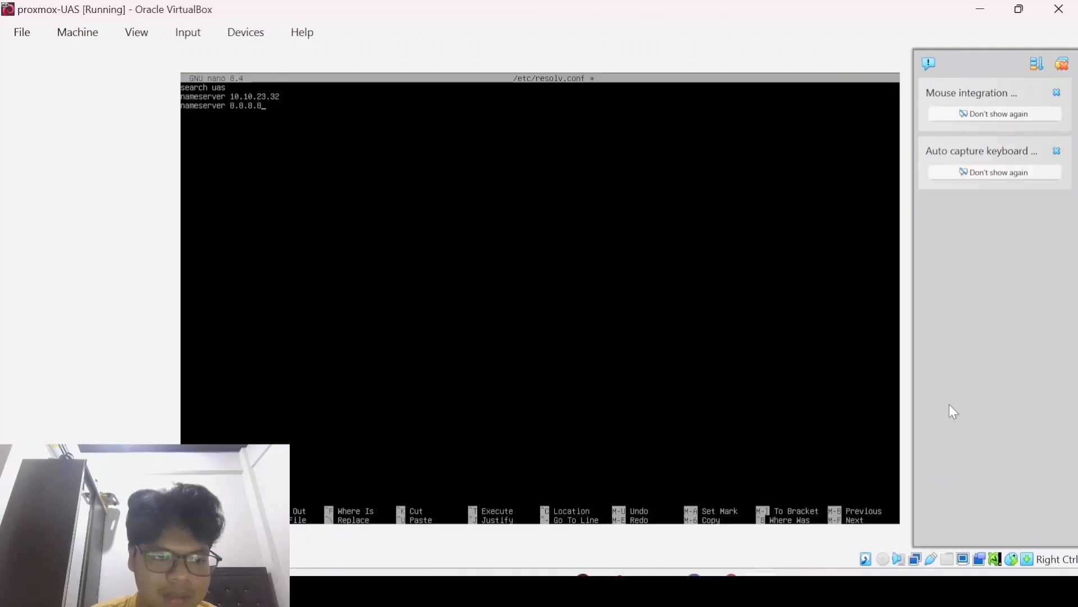
key(ctrl+o)
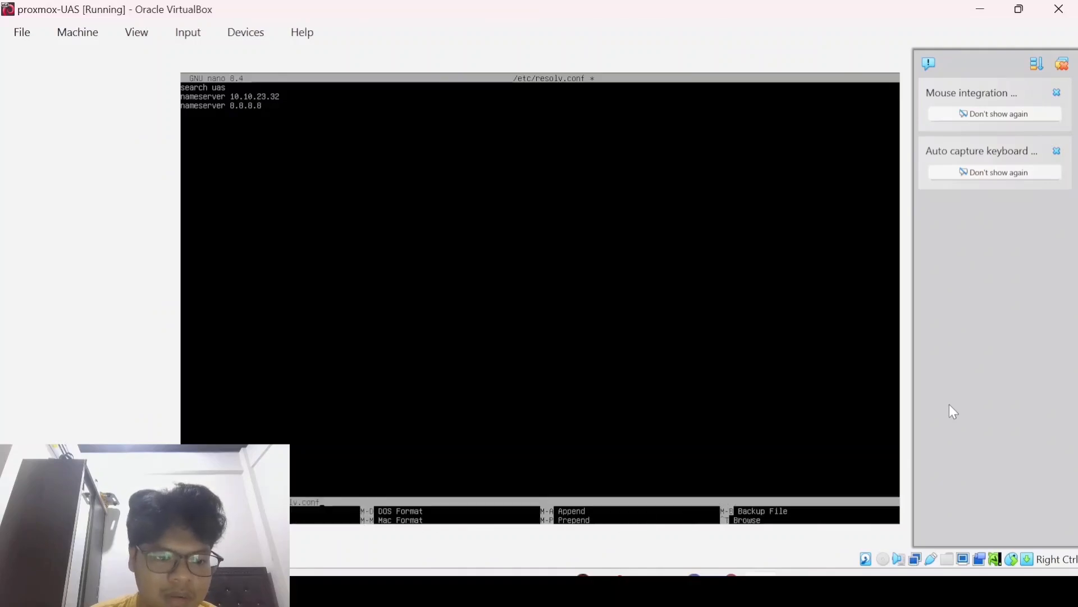
key(Return)
key(ctrl+x)
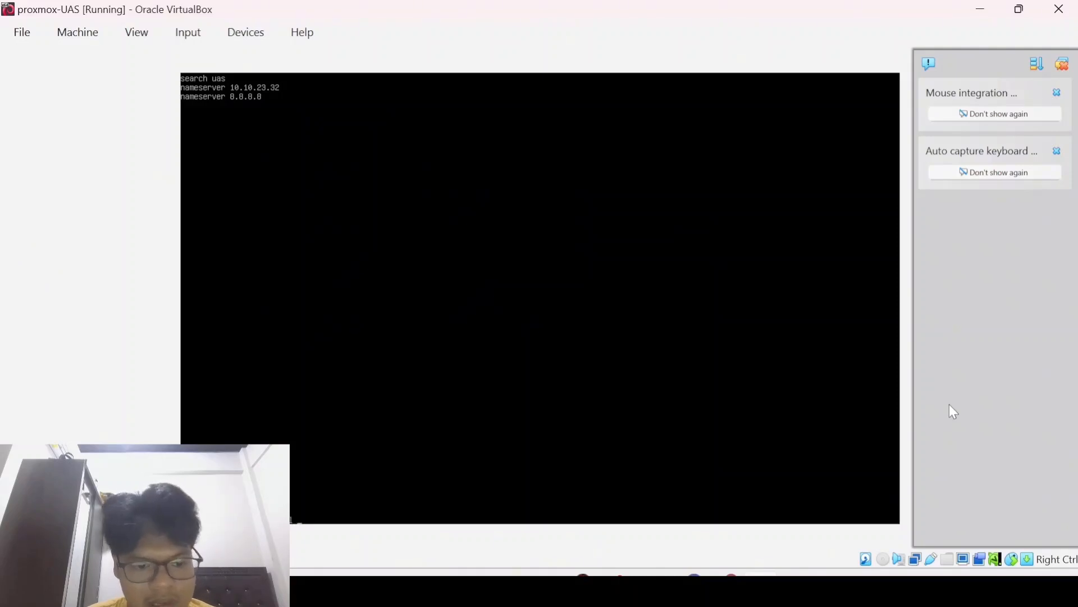
Step: Restart the guest's networking, list its interface addresses with ip a, and ping google.com
text(restart )
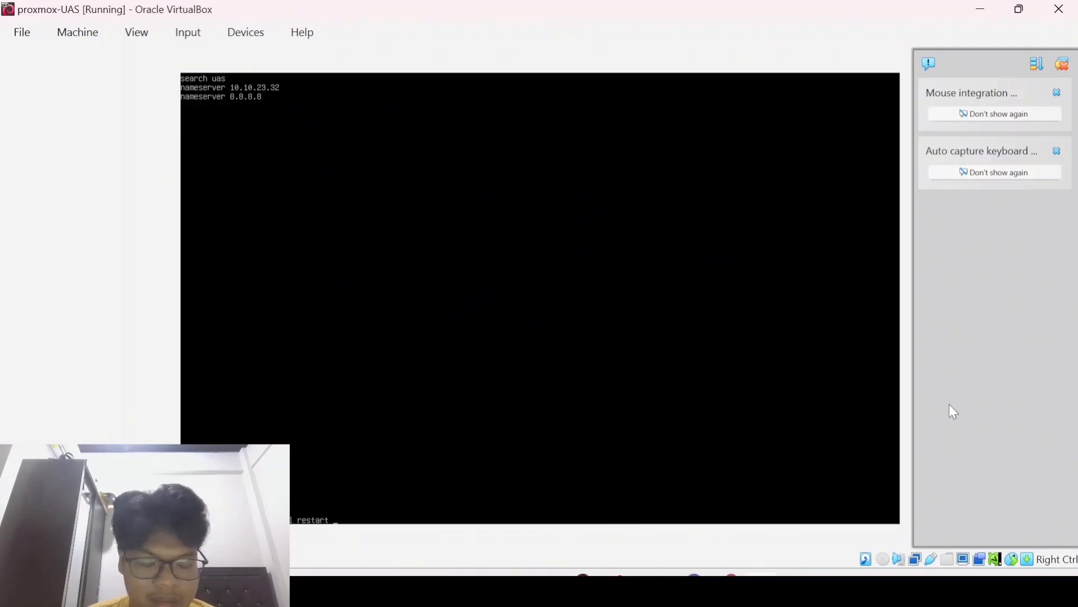
text(networking)
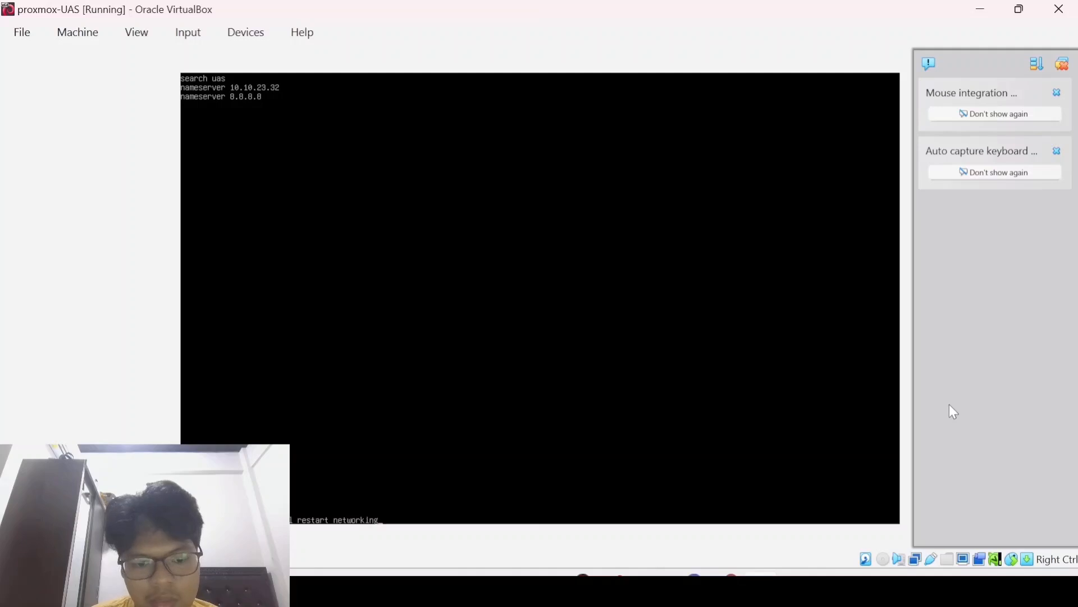
key(Return)
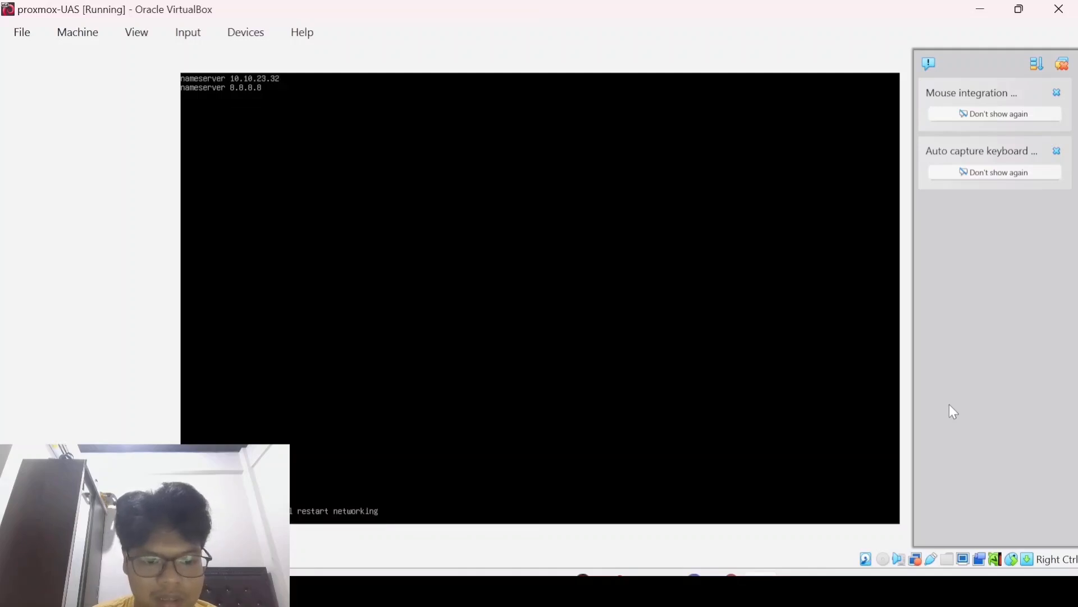
text(ip a)
key(Return)
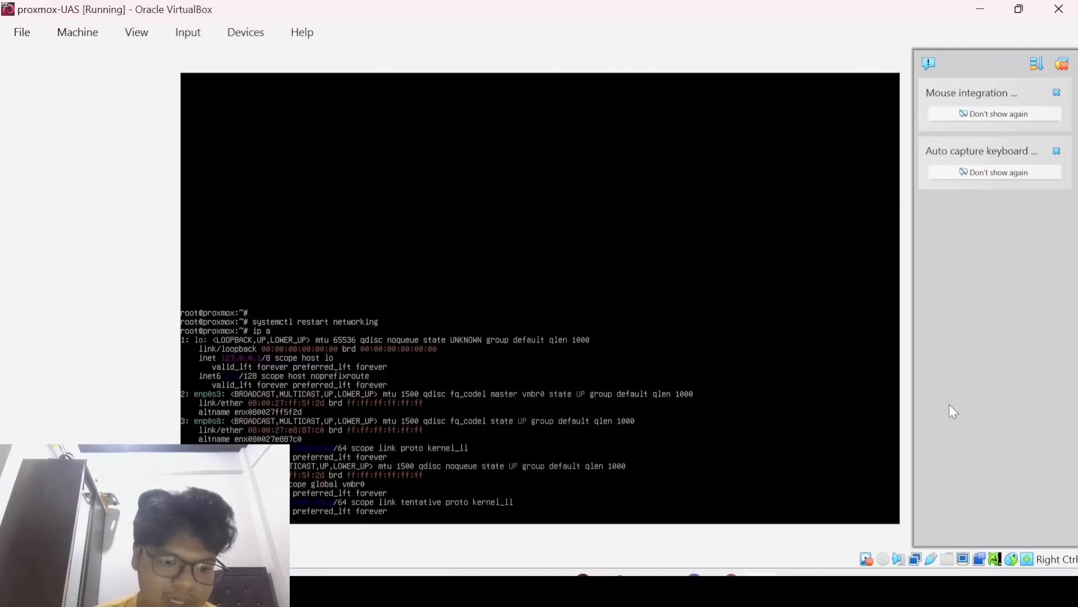
text(go)
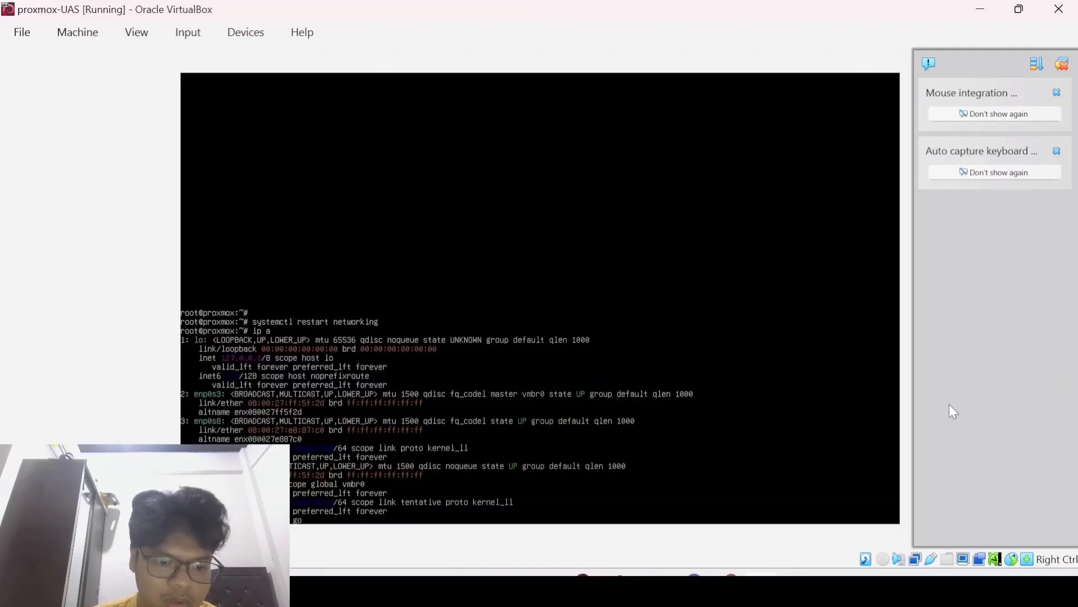
text(ogle.com)
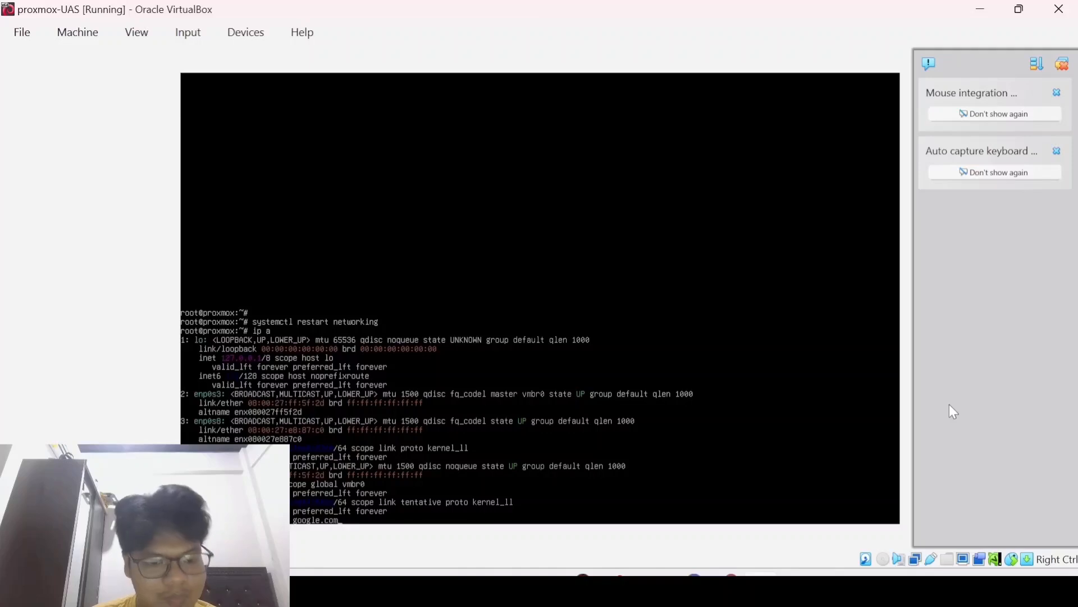
key(Return)
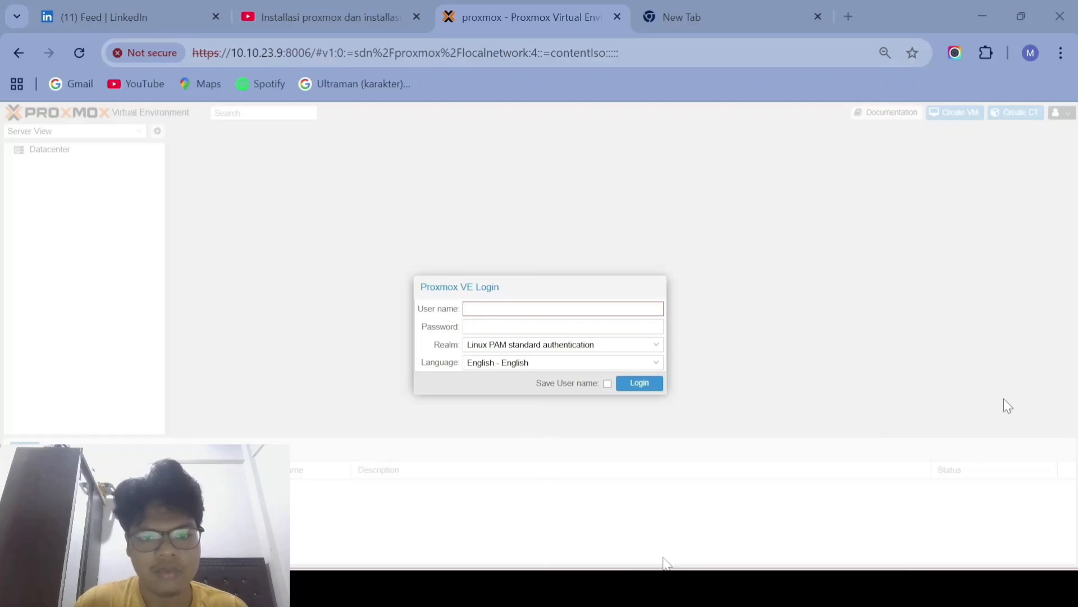
Step: Log into the Proxmox web interface as root with the administrator password
click(687, 588)
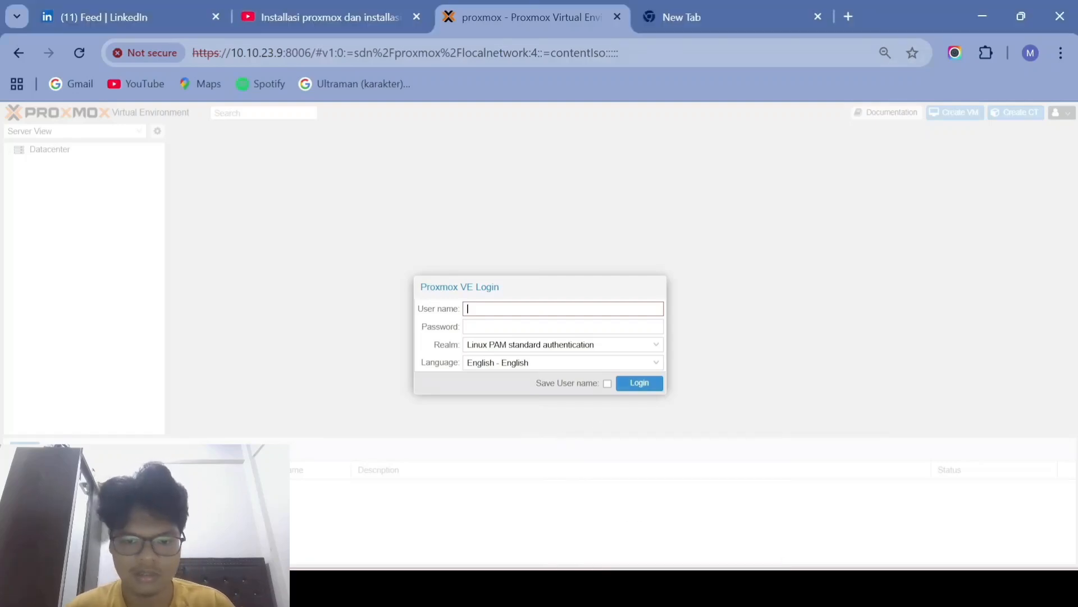
text(root)
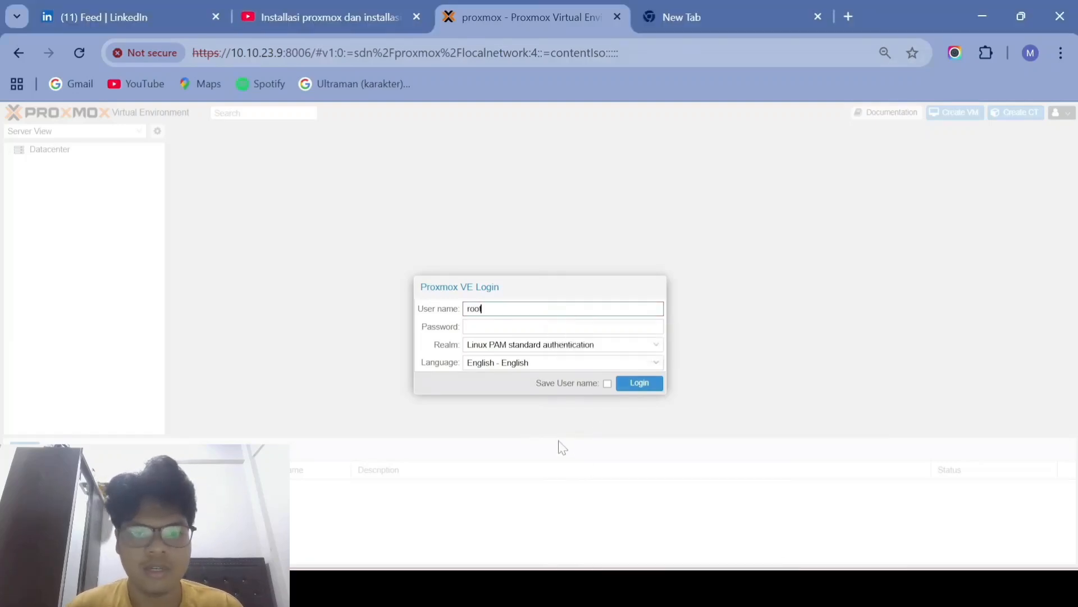
key(Tab)
text(•)
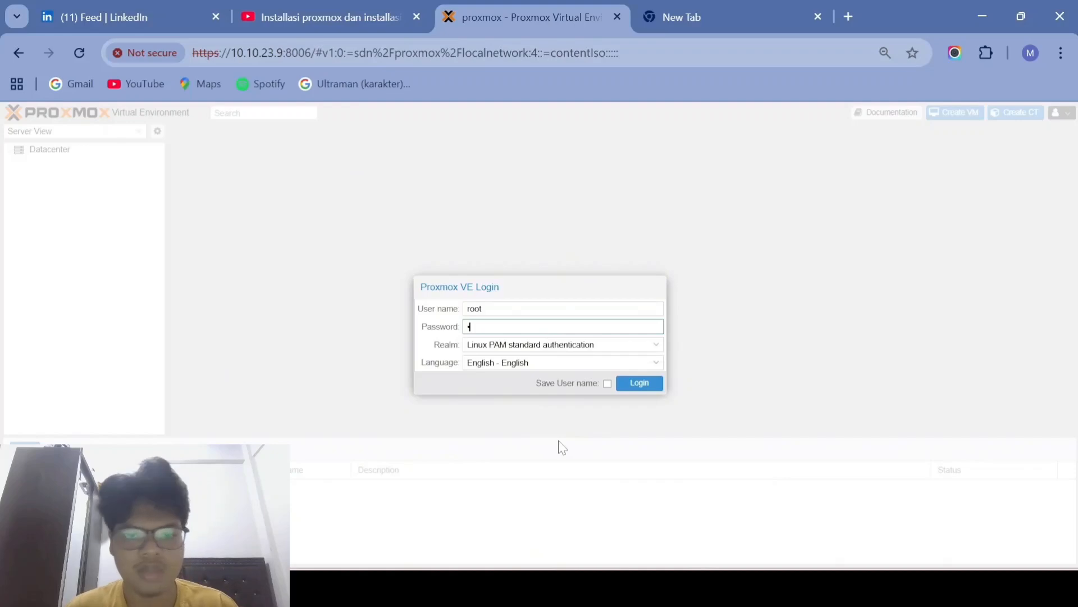
text(•••)
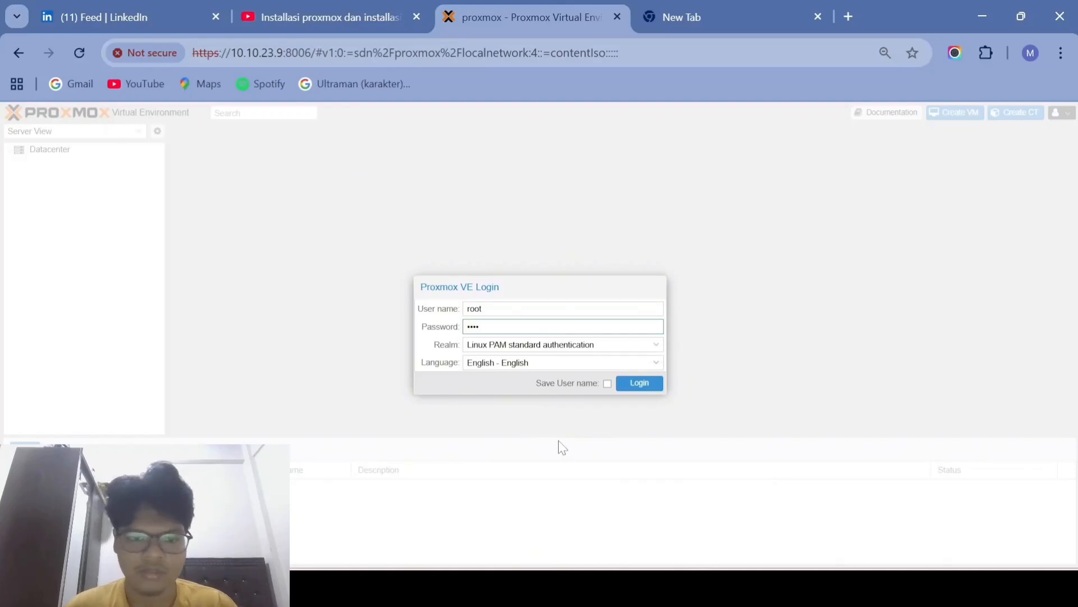
text(••••)
key(Return)
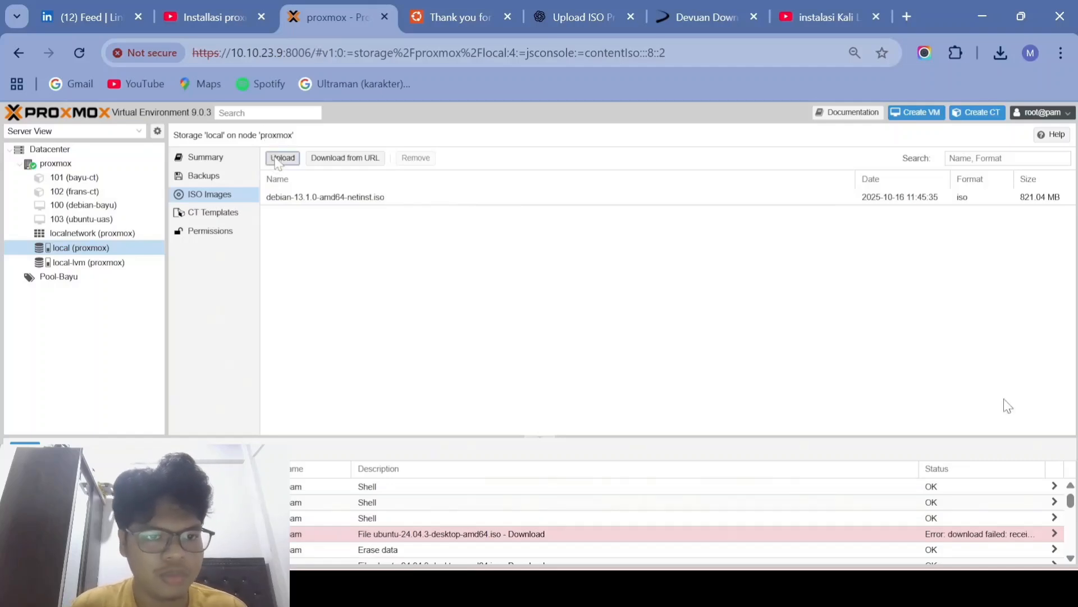
Step: Upload devuan_excalibur_6.0.0_amd64_server.iso to local storage and close the finished task log
click(282, 159)
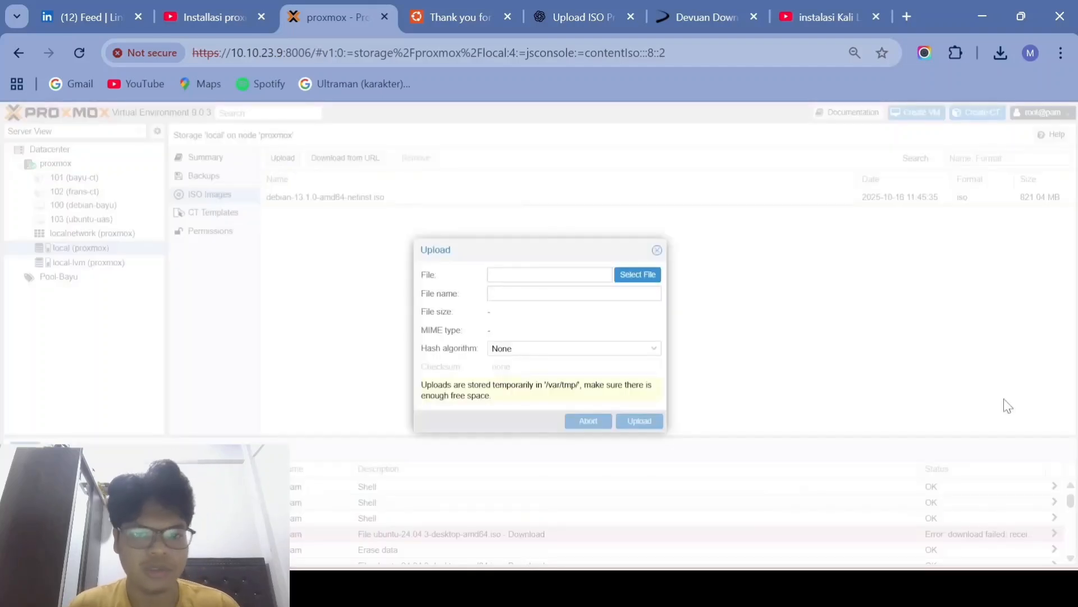
click(629, 277)
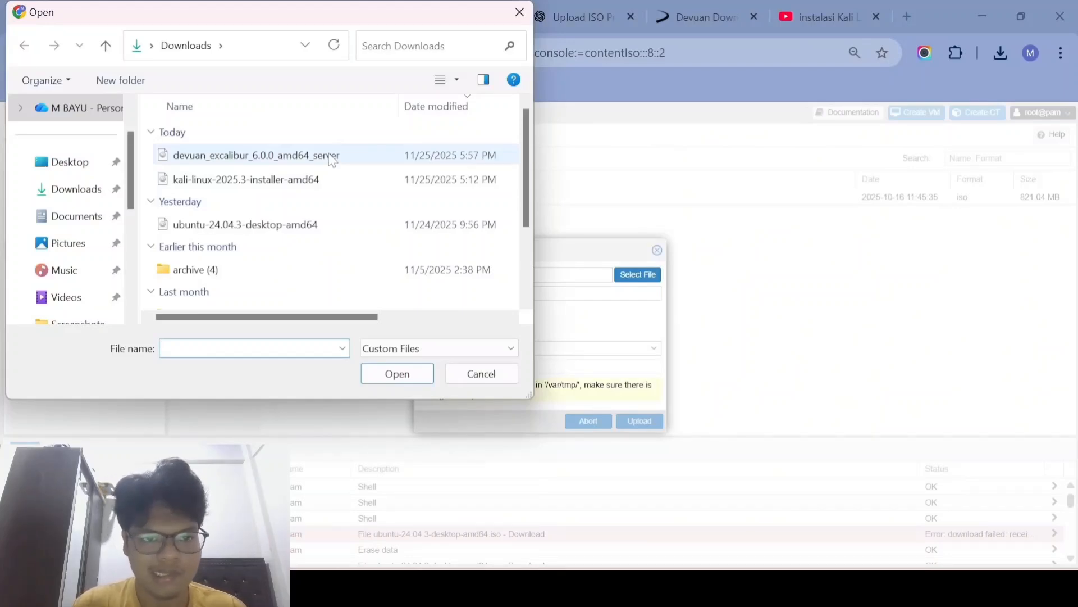
click(331, 157)
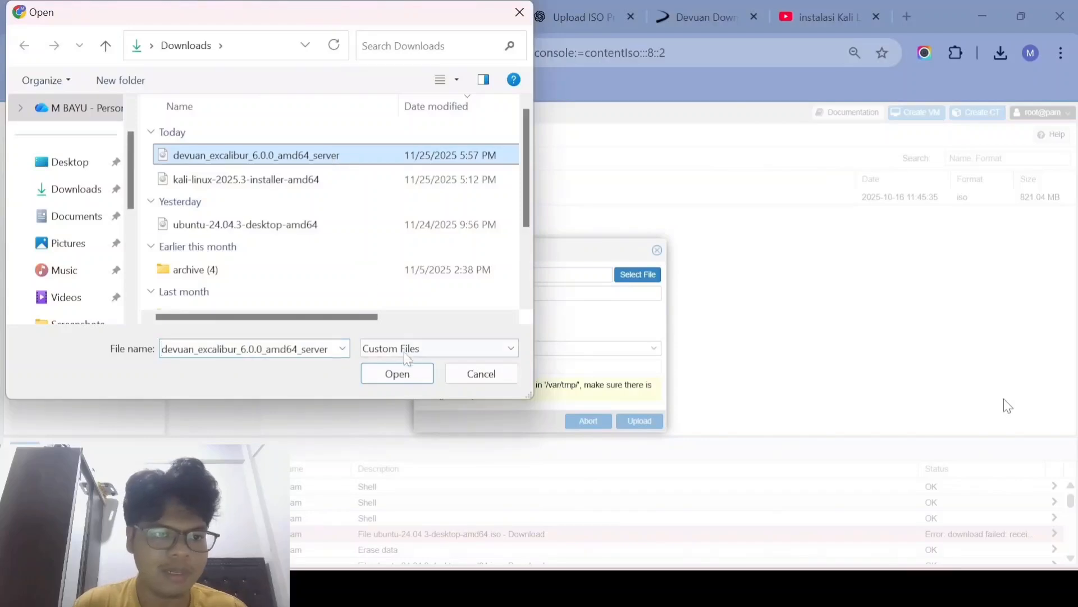
click(397, 374)
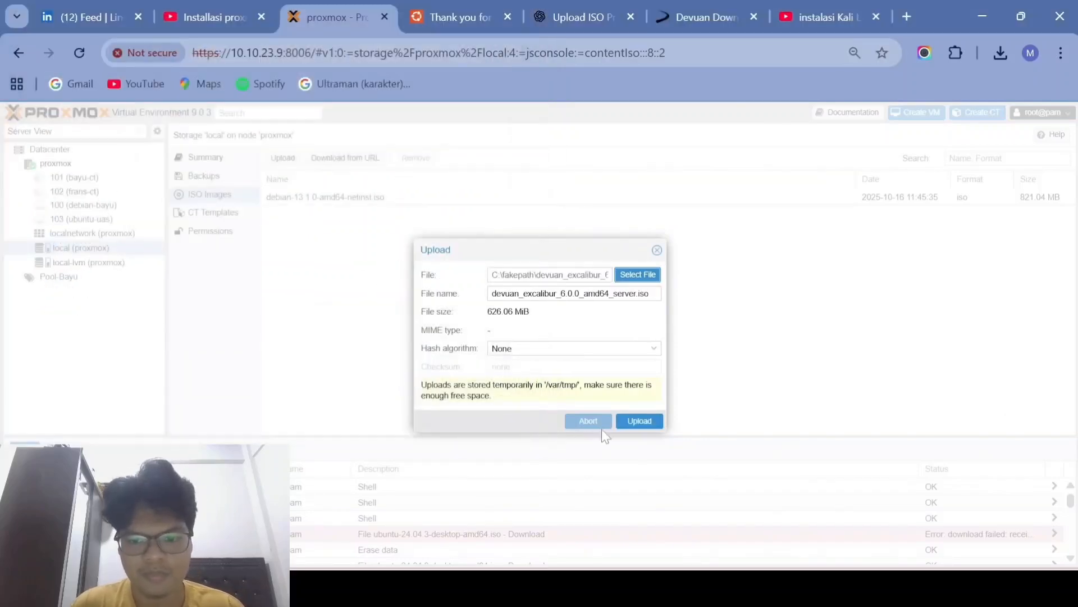
click(631, 426)
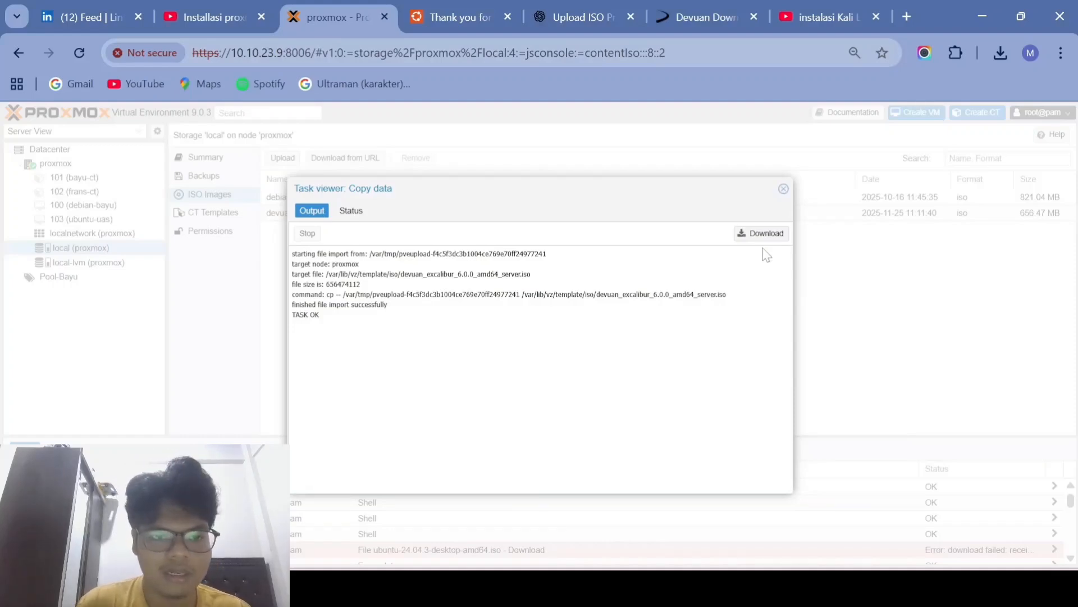
click(786, 190)
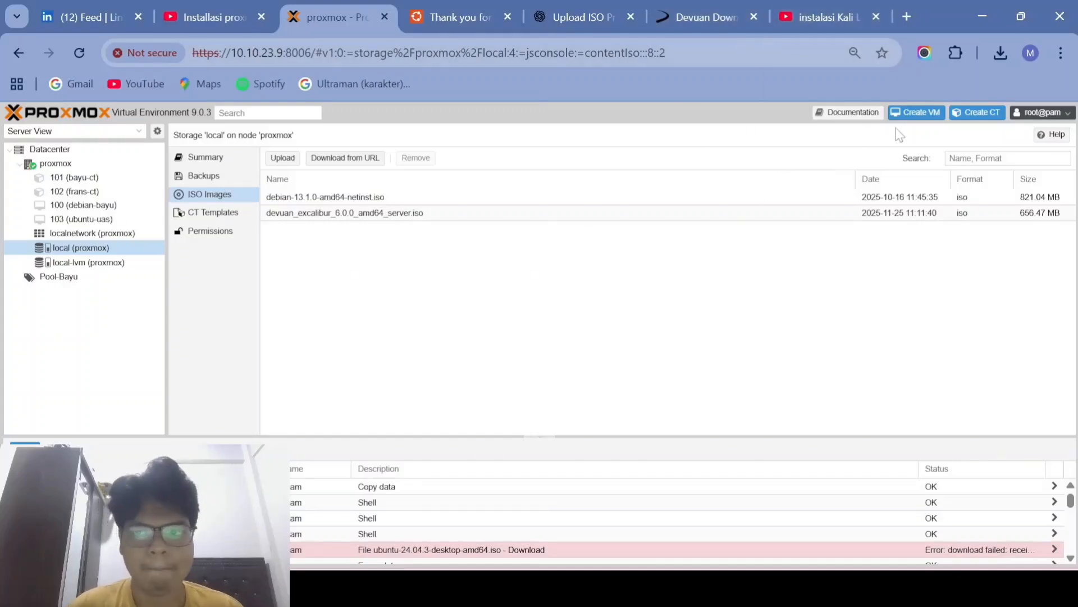
Step: Start a new VM on node proxmox named devuan-UAS, with no resource pool
click(910, 112)
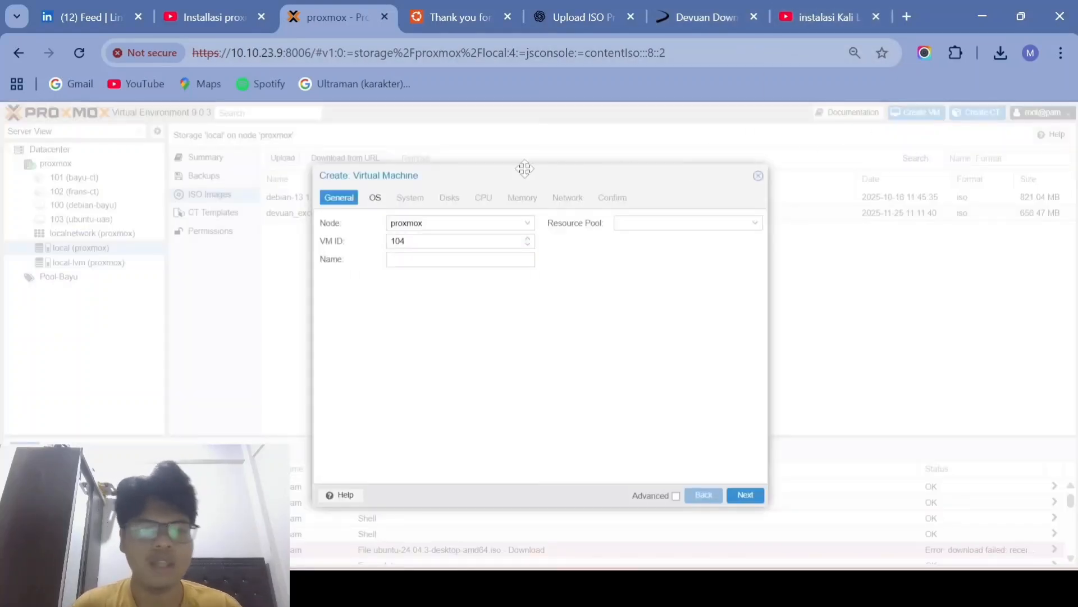
click(458, 222)
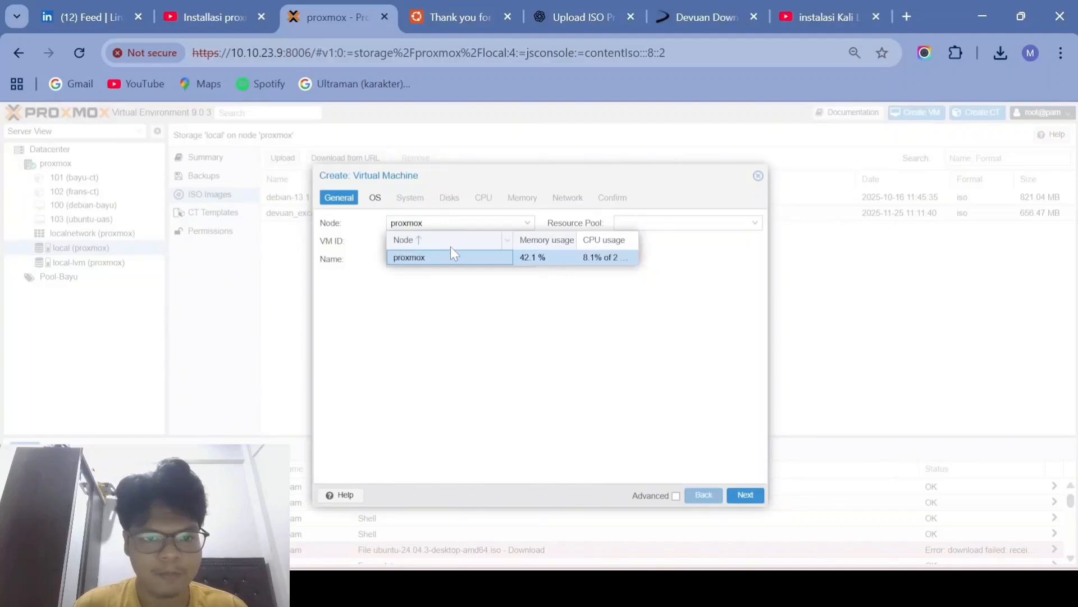
click(432, 276)
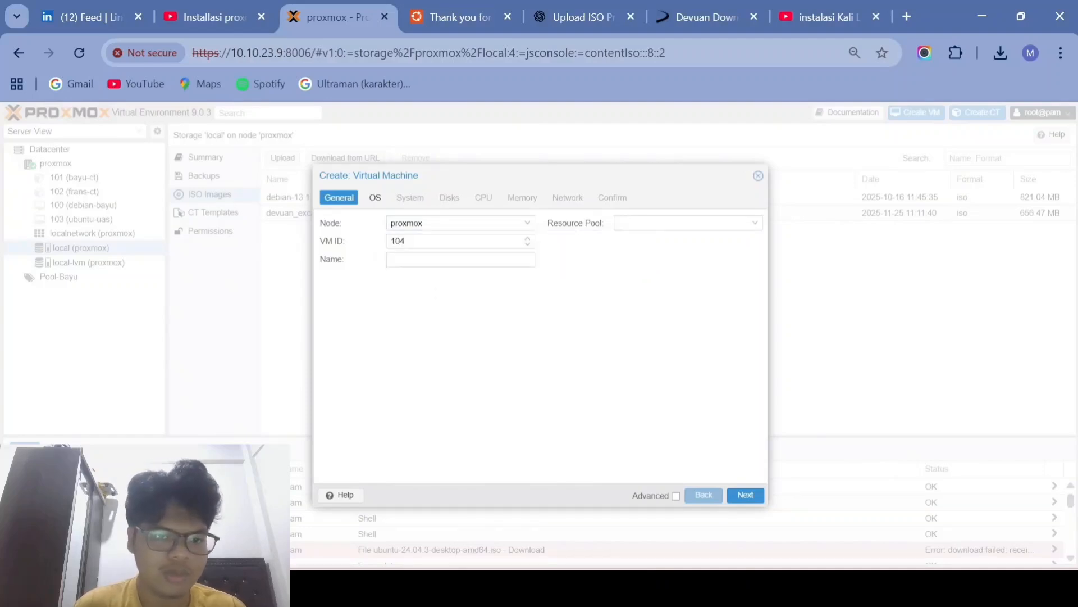
click(460, 259)
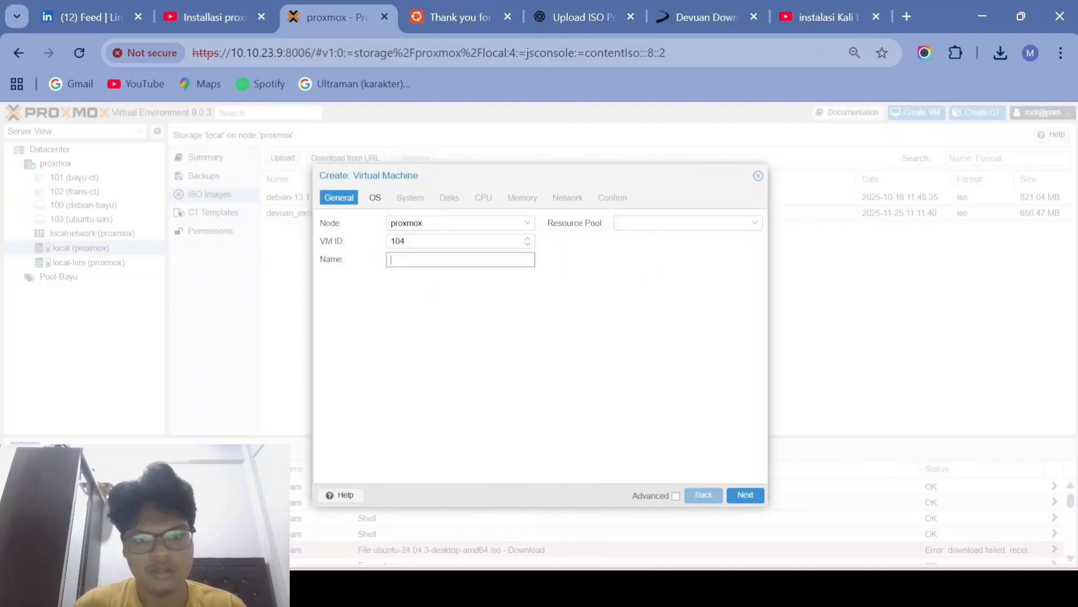
text(devuan)
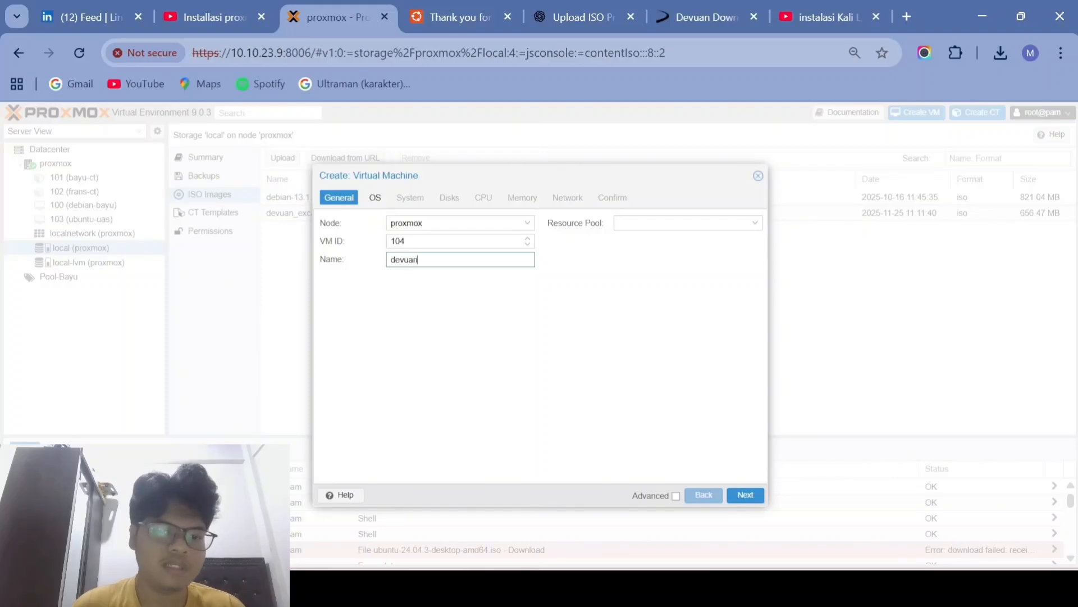
text(-)
key(Caps_Lock)
text(UA)
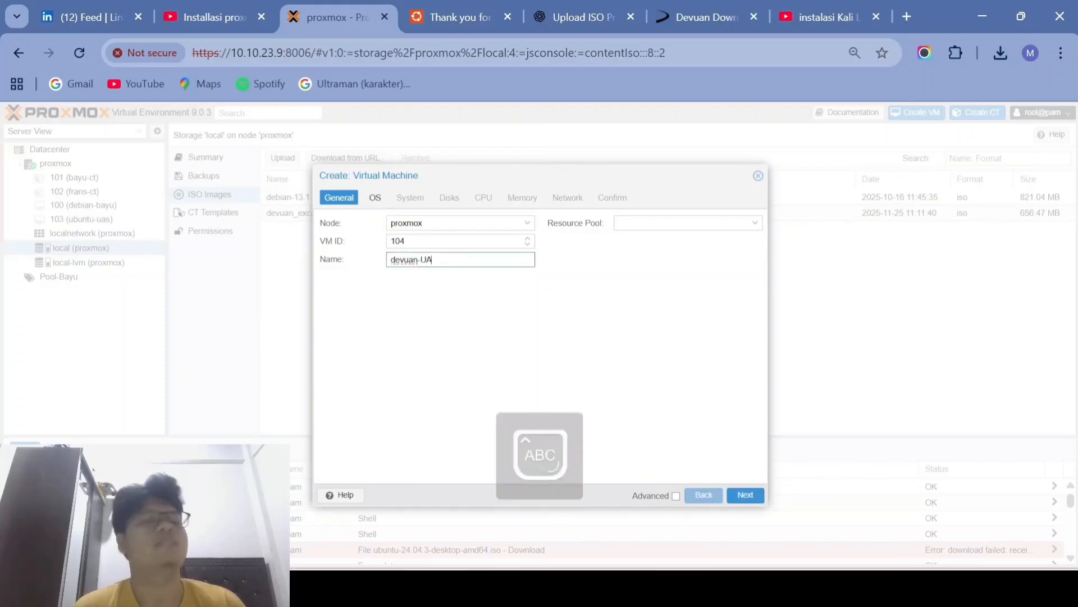
key(Caps_Lock)
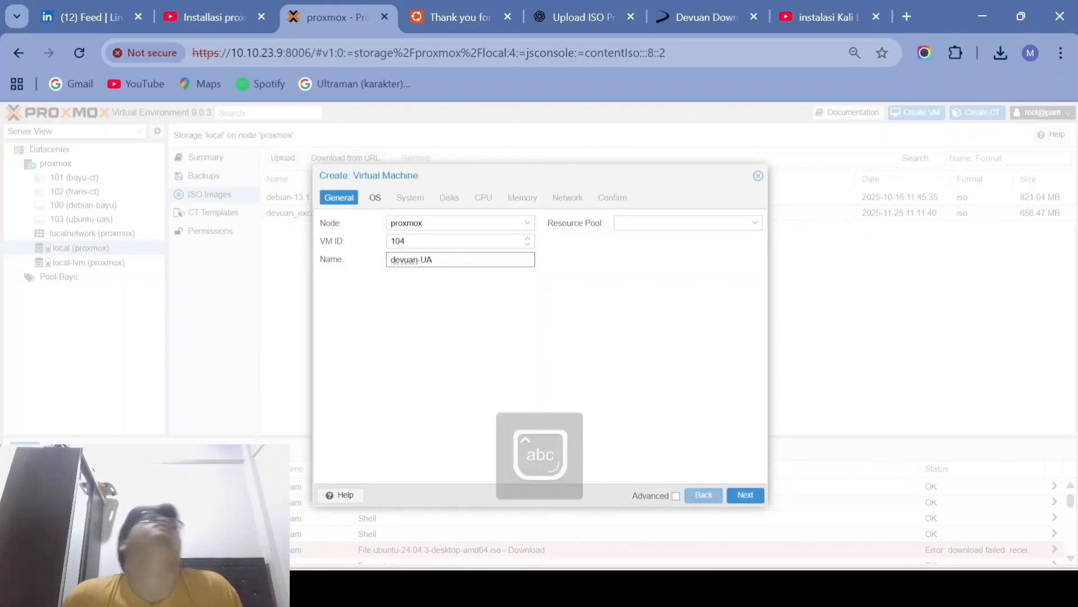
text(A)
key(BackSpace)
text(S)
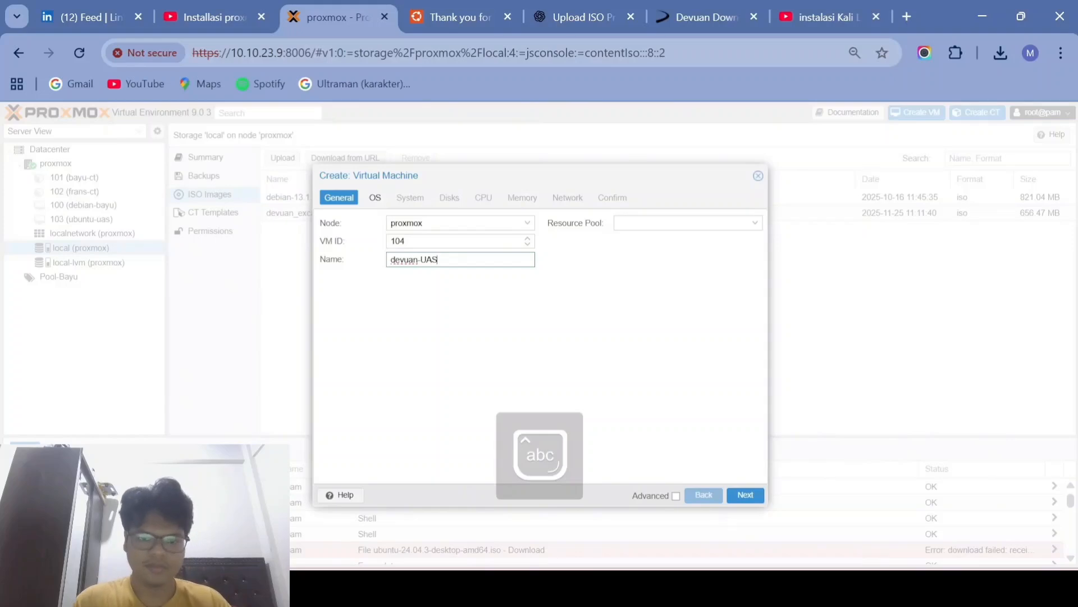
click(668, 222)
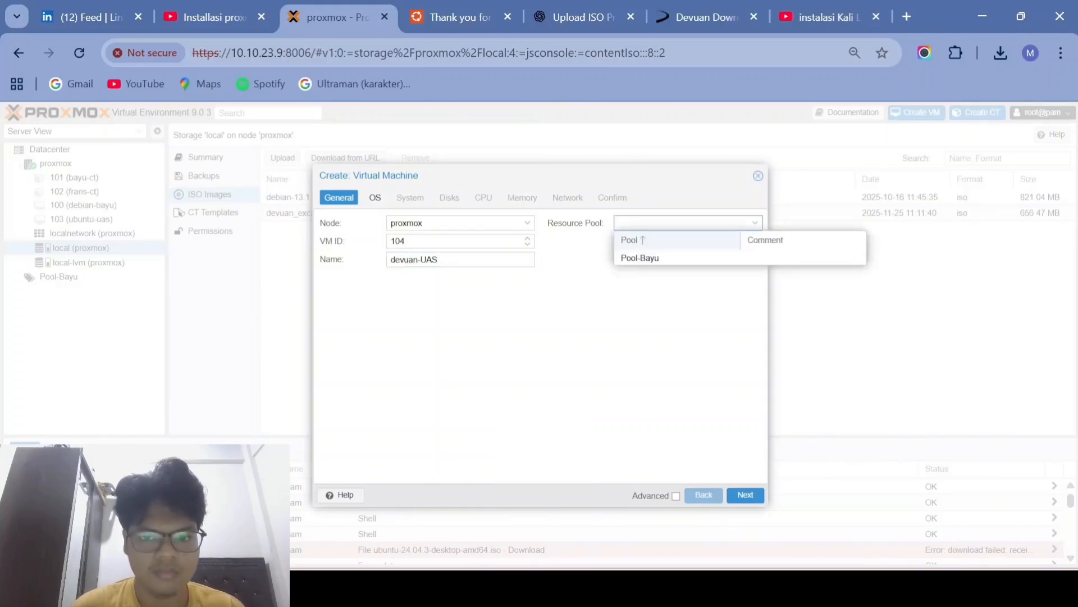
click(599, 263)
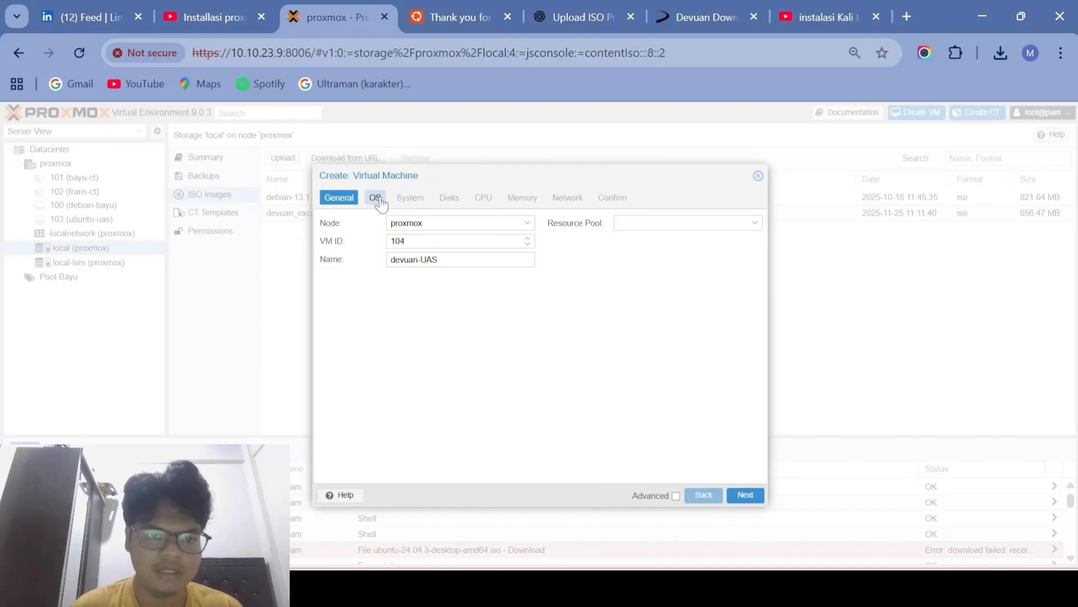
Step: Use the Devuan server ISO as install media, keep Default graphics, and choose a SATA disk bus
click(744, 497)
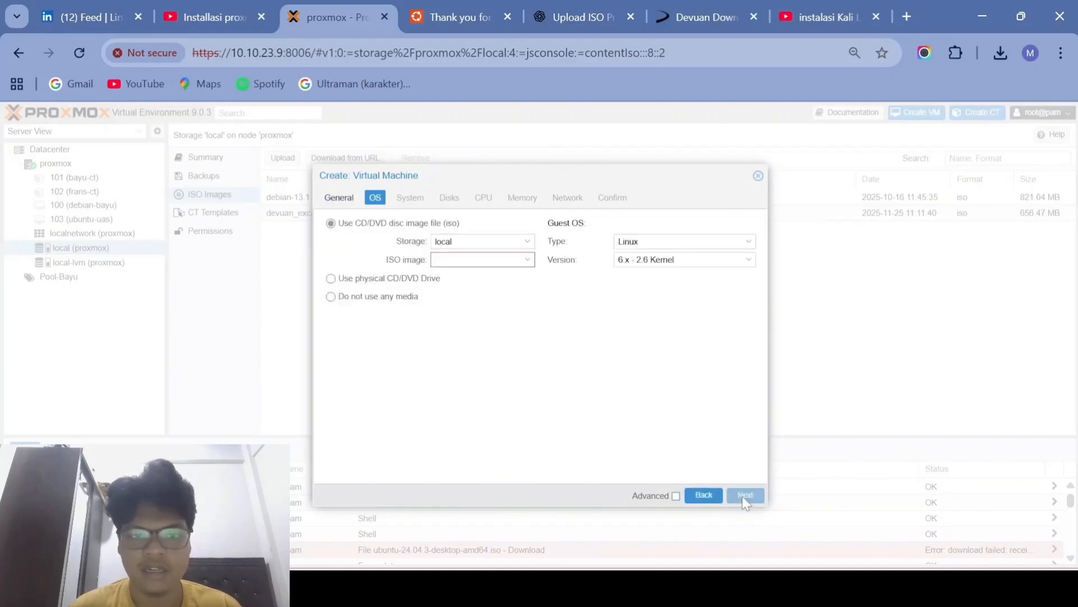
click(508, 257)
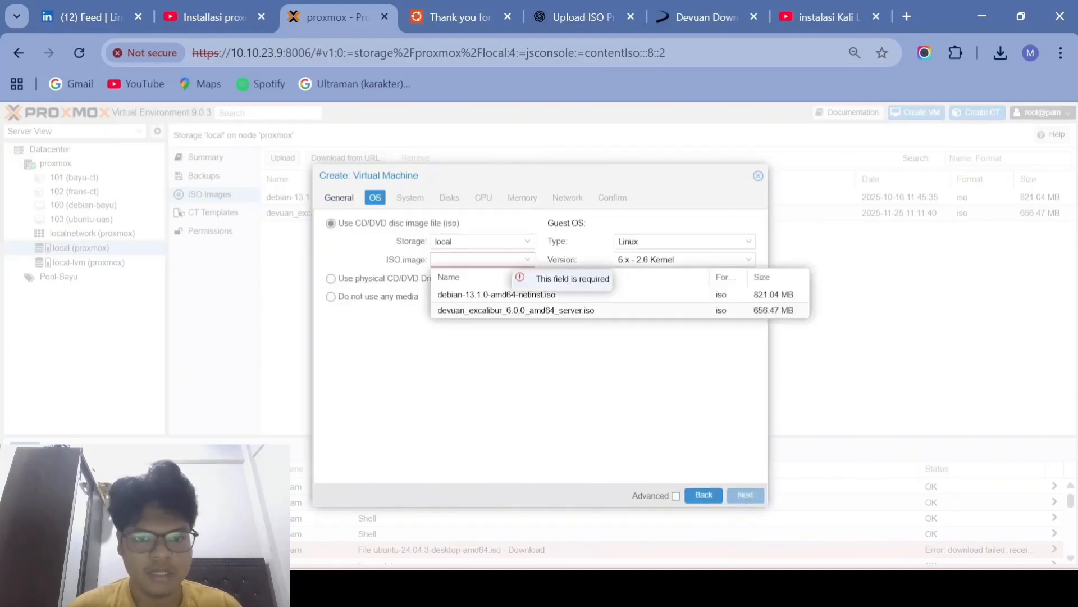
click(497, 309)
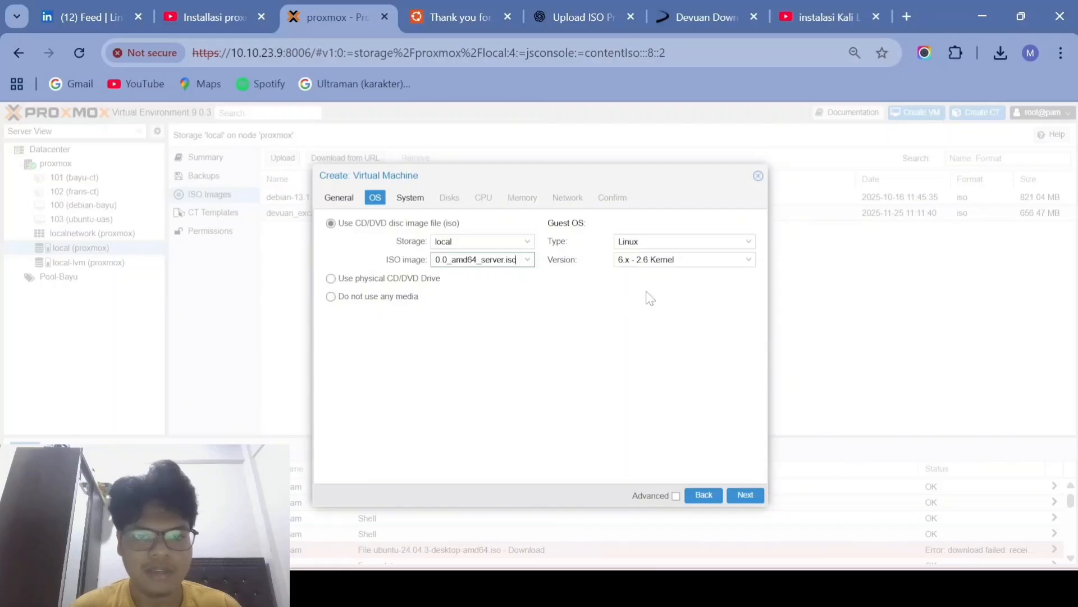
click(746, 496)
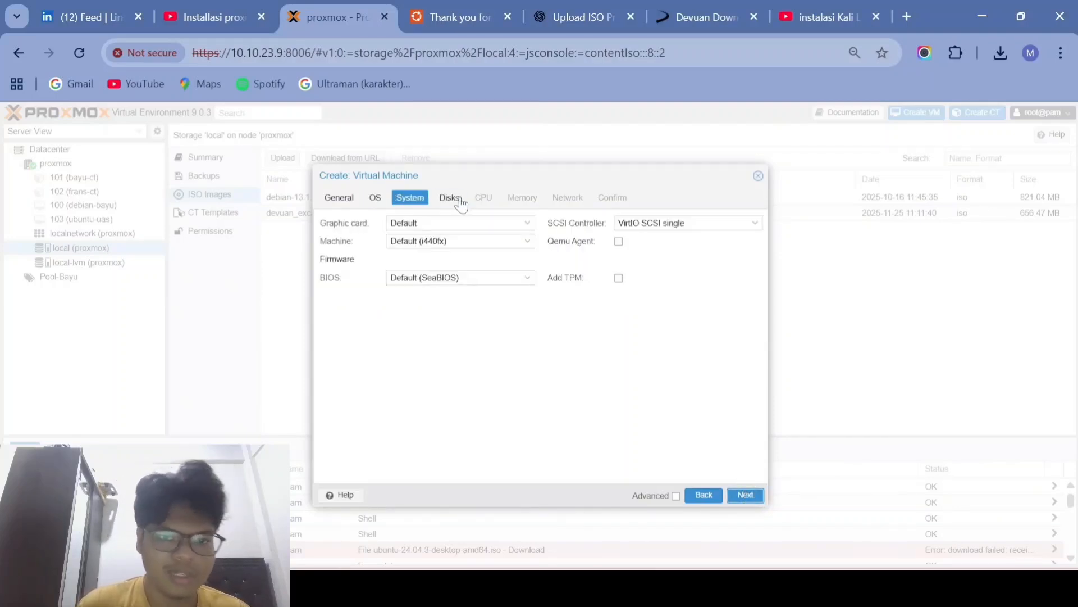
click(460, 223)
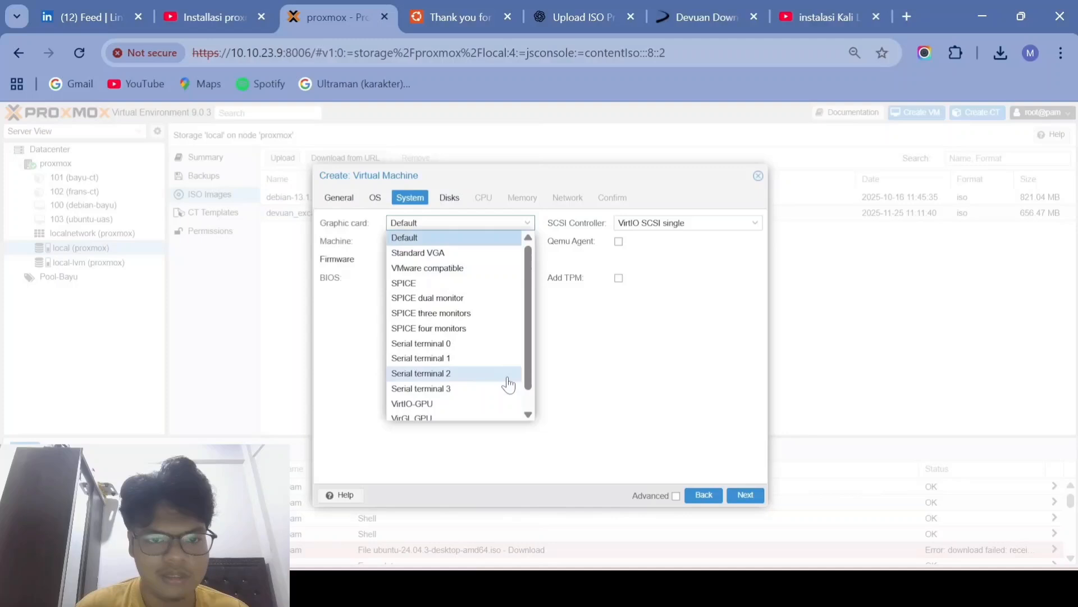
click(609, 388)
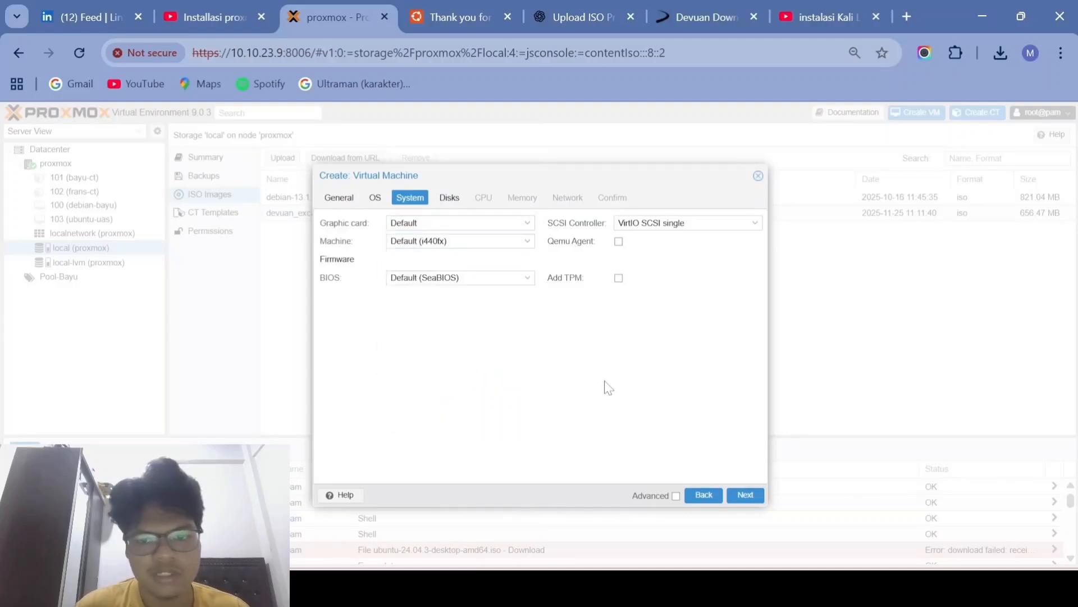
click(745, 497)
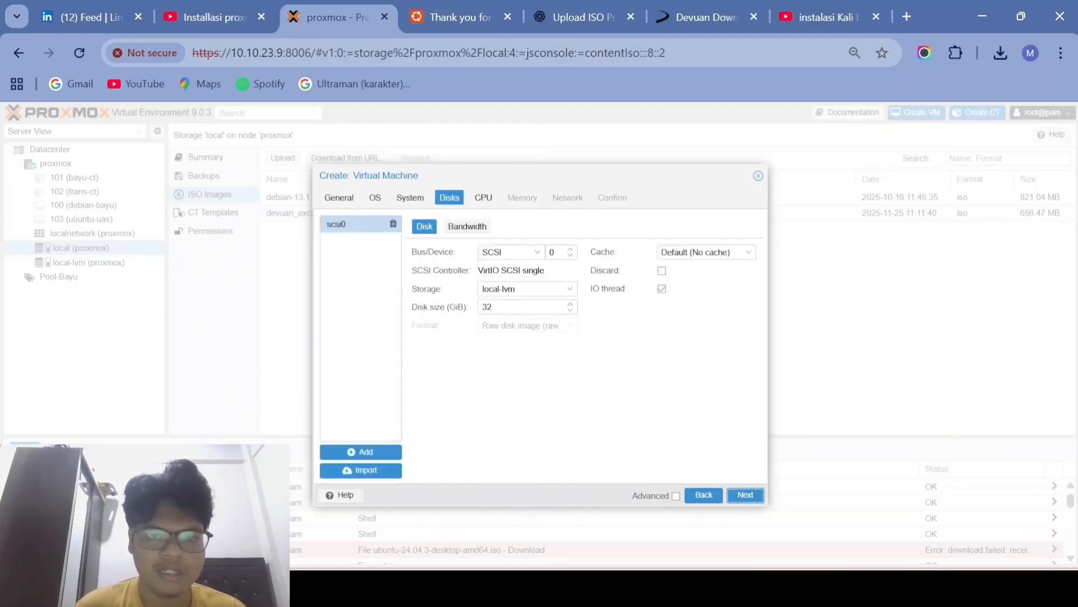
click(528, 254)
click(508, 282)
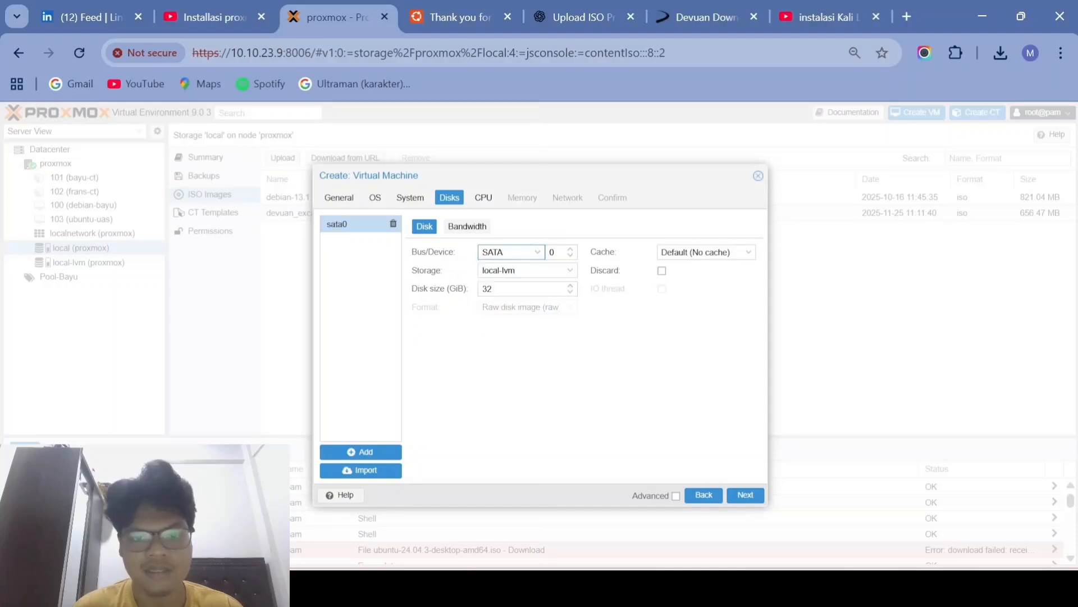
Step: Set CPU sockets to 2, keep memory and network defaults, finish, and open VM 104
click(747, 497)
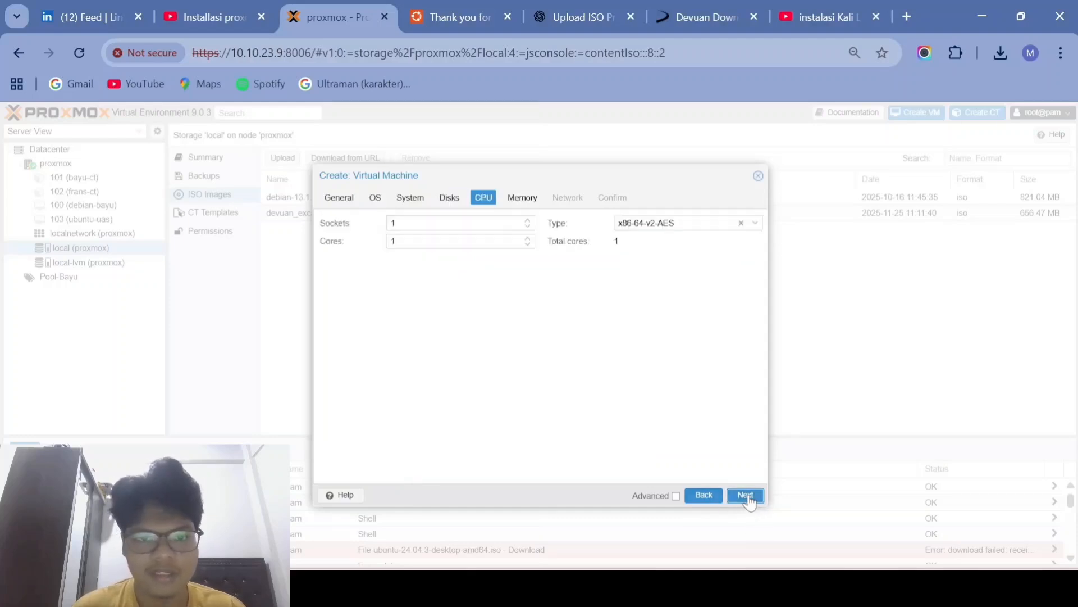
click(529, 221)
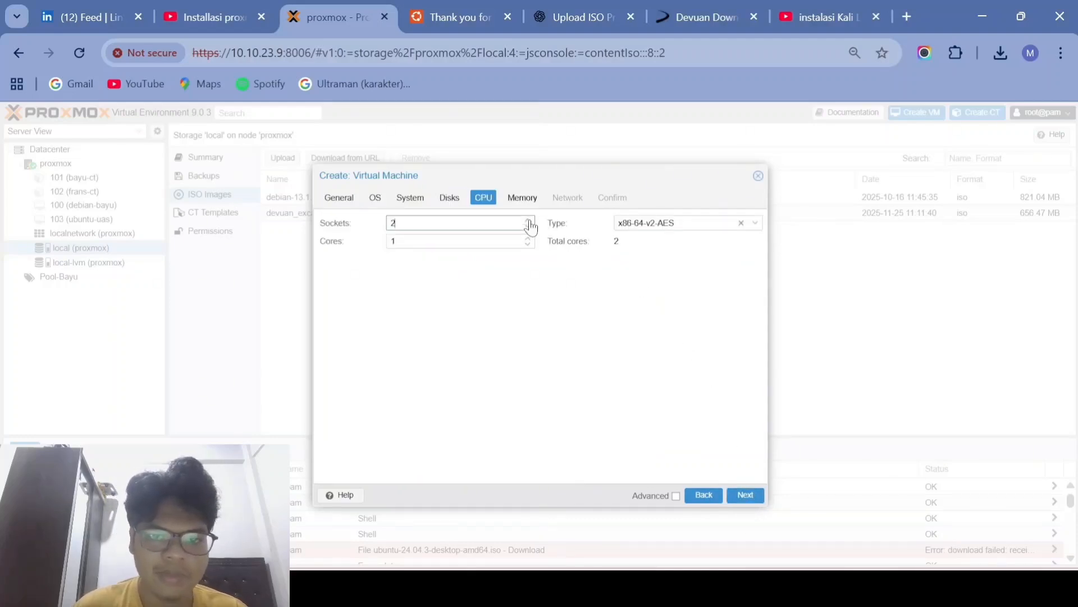
click(745, 495)
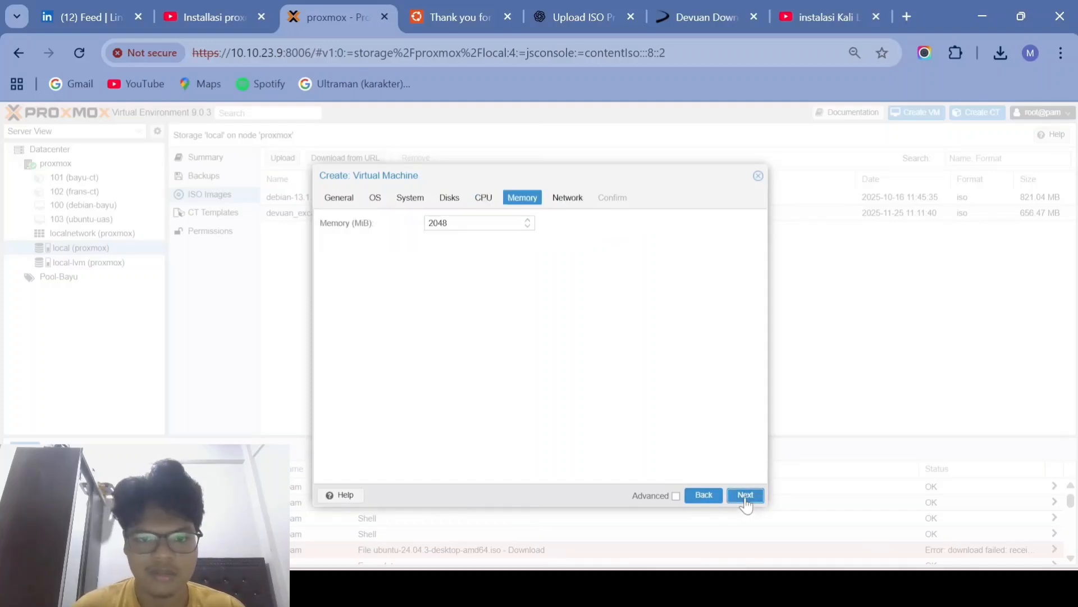
click(746, 497)
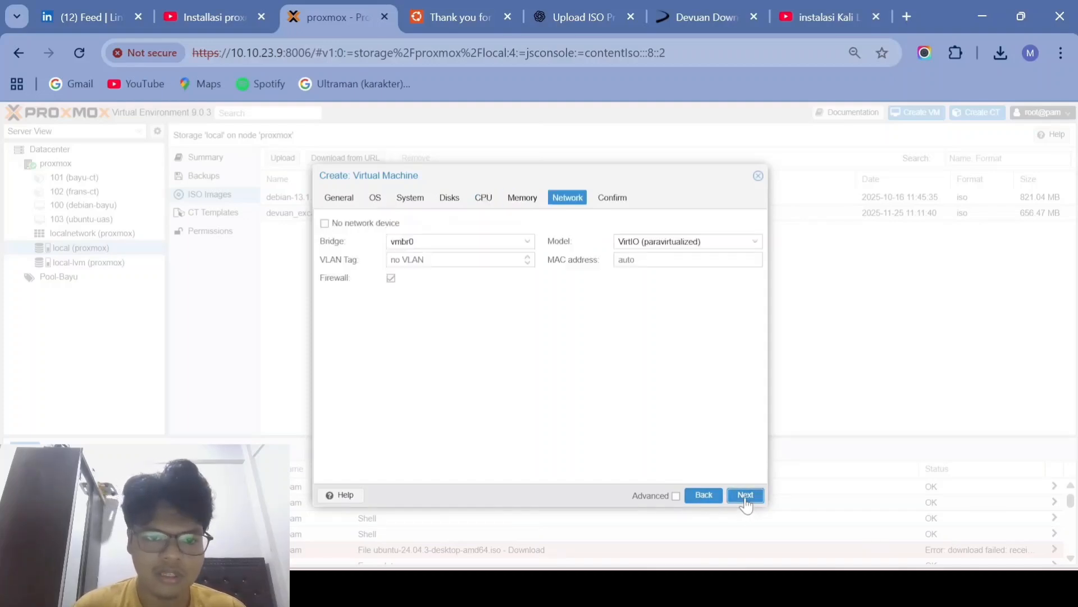
click(745, 497)
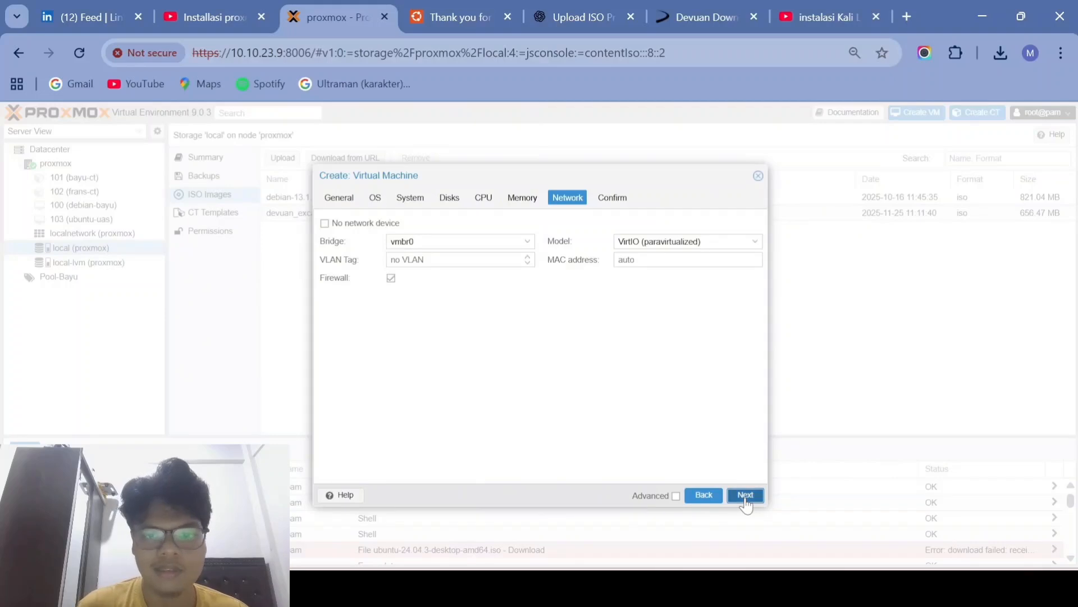
click(745, 495)
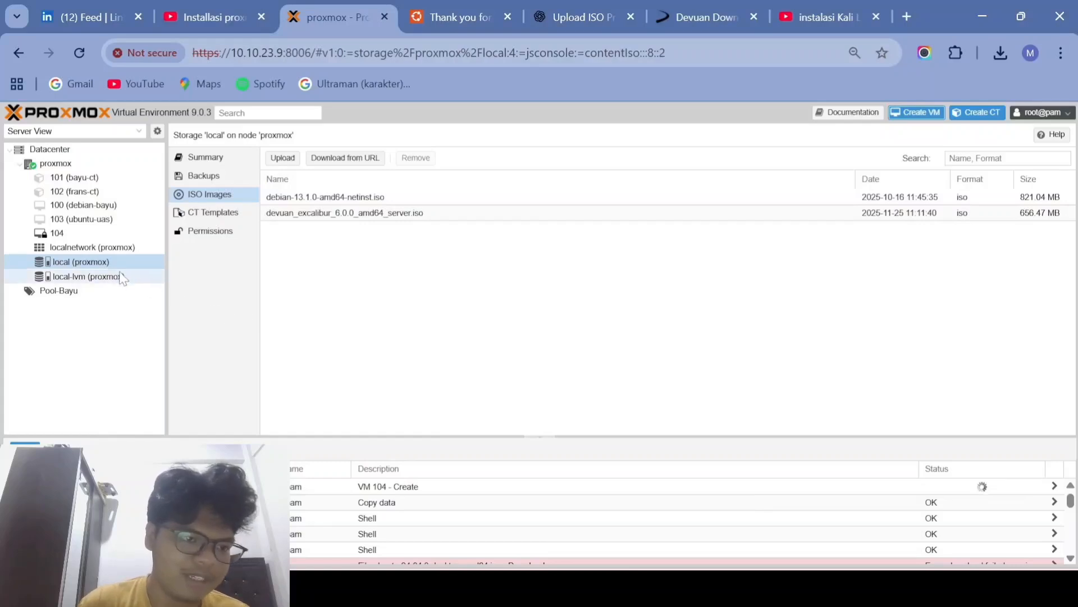
click(118, 233)
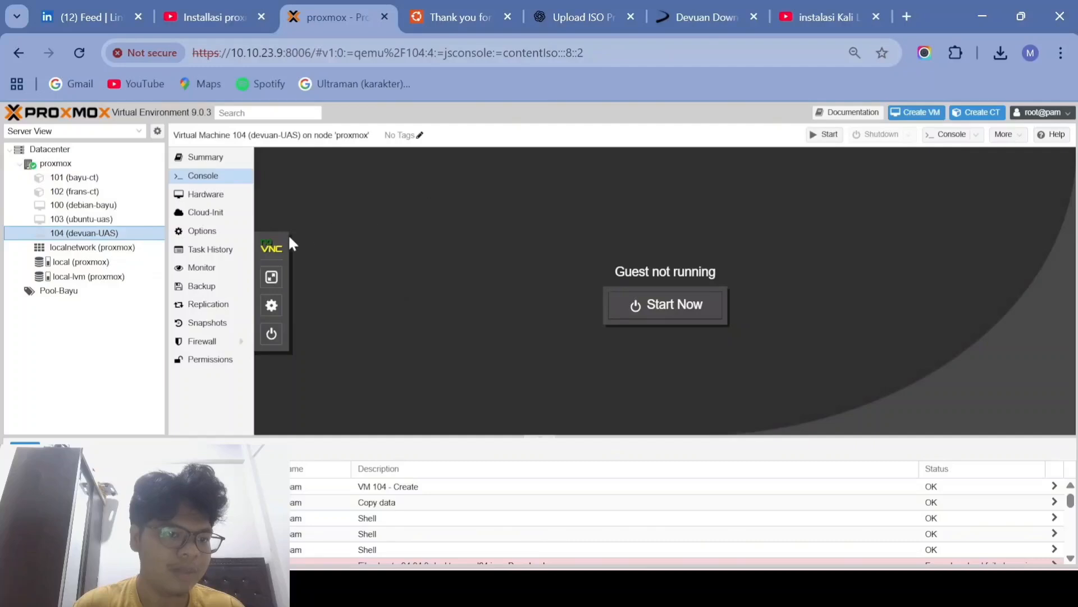
Step: Disable KVM hardware virtualization in devuan-UAS Options, then start the VM from its console
click(207, 232)
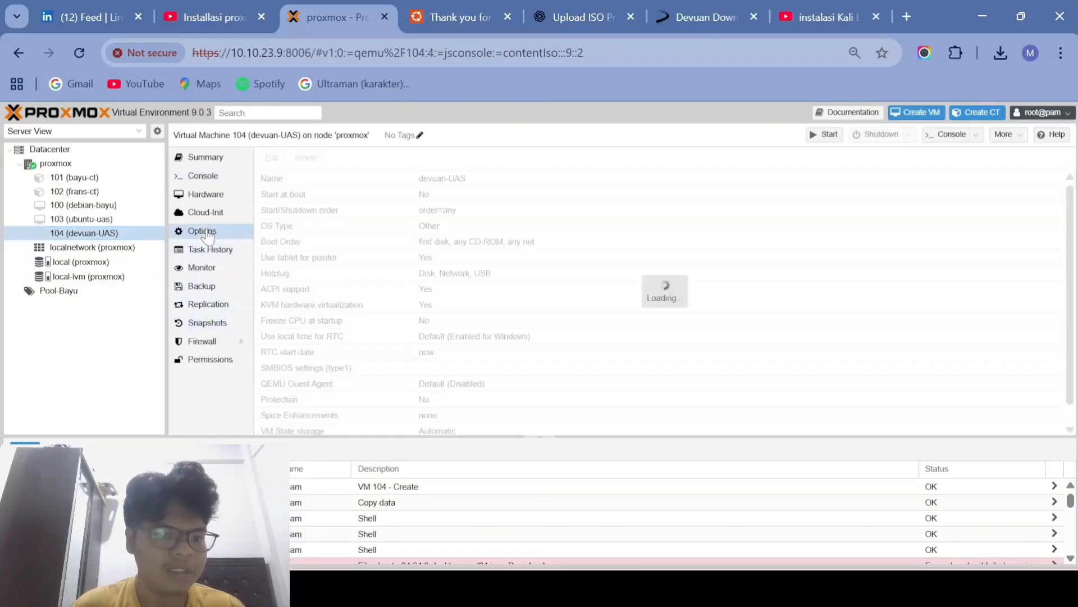
click(336, 309)
double_click(337, 309)
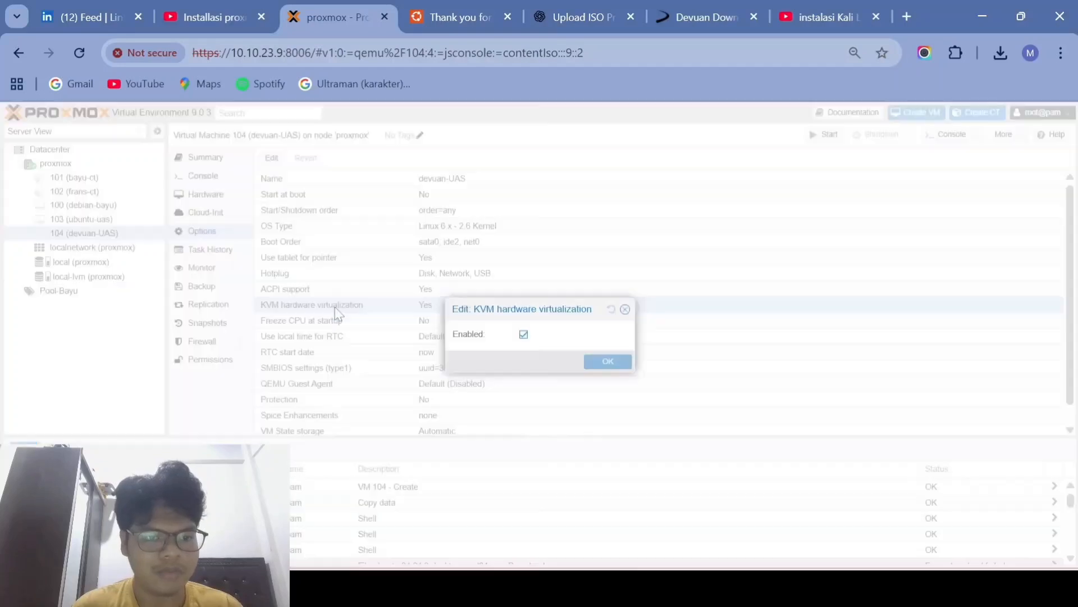
click(523, 335)
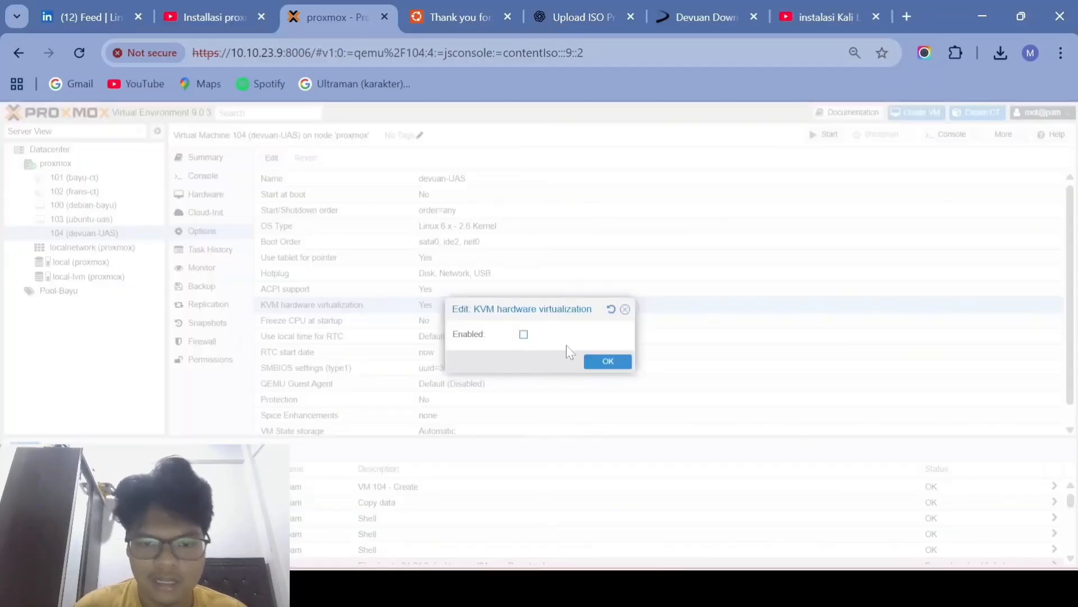
click(608, 363)
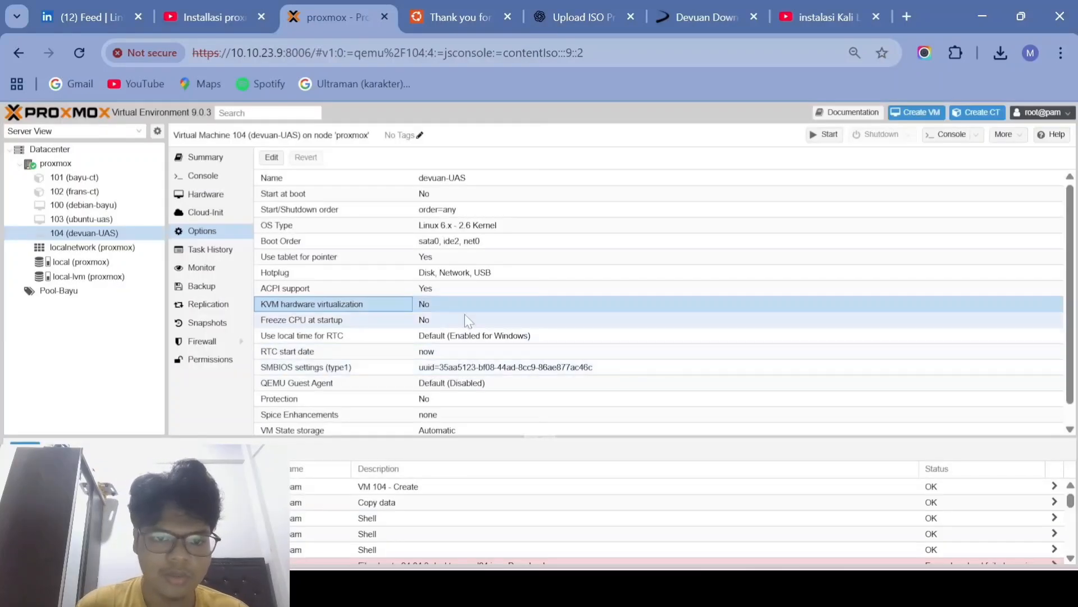
click(204, 177)
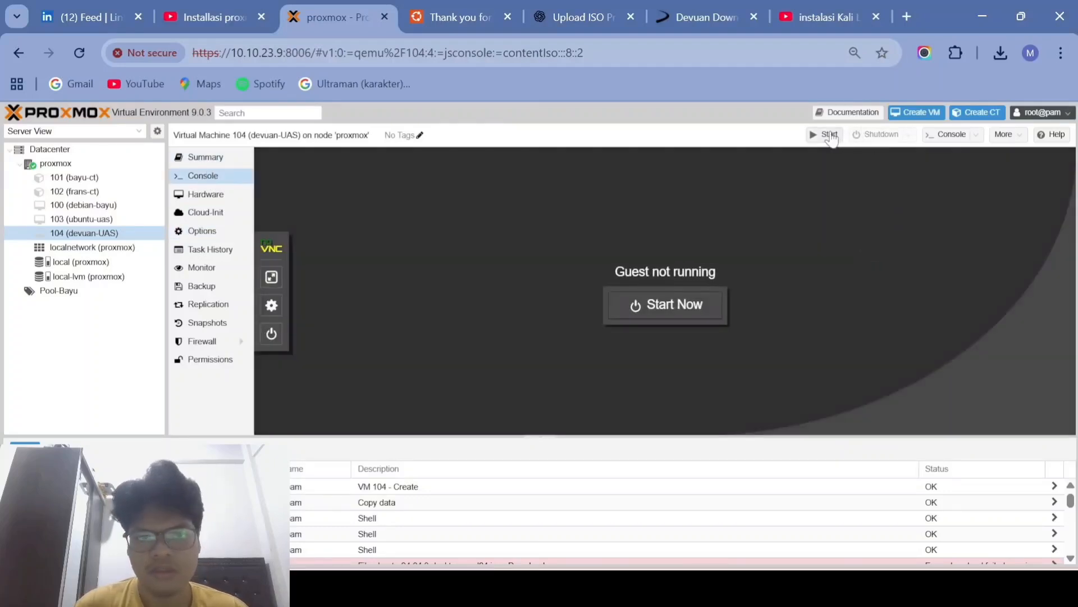
click(830, 135)
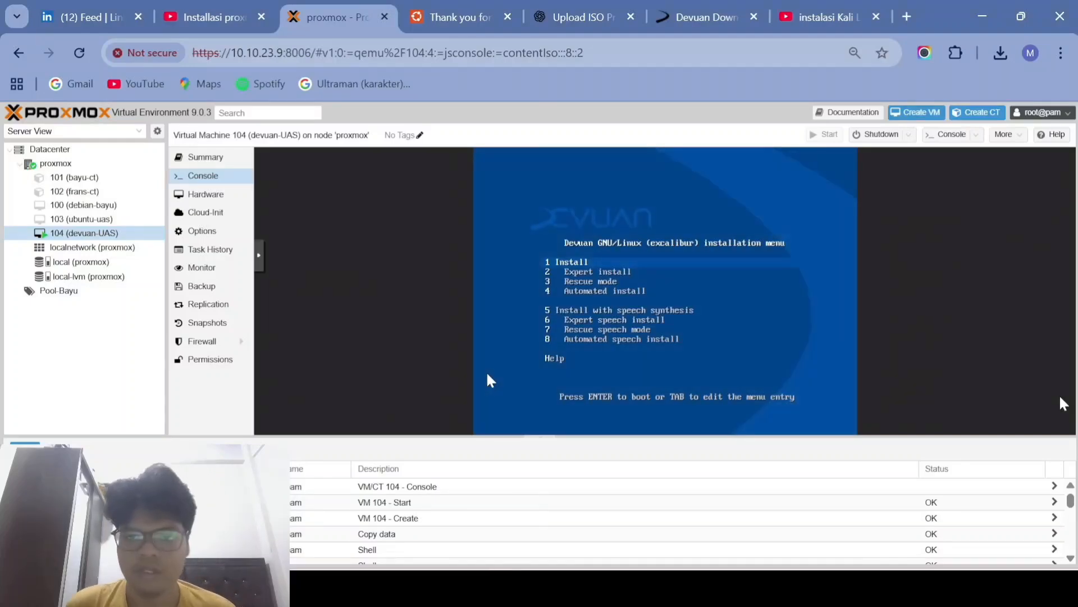
Step: Boot the Install entry and choose Indonesian as the installer language
key(Return)
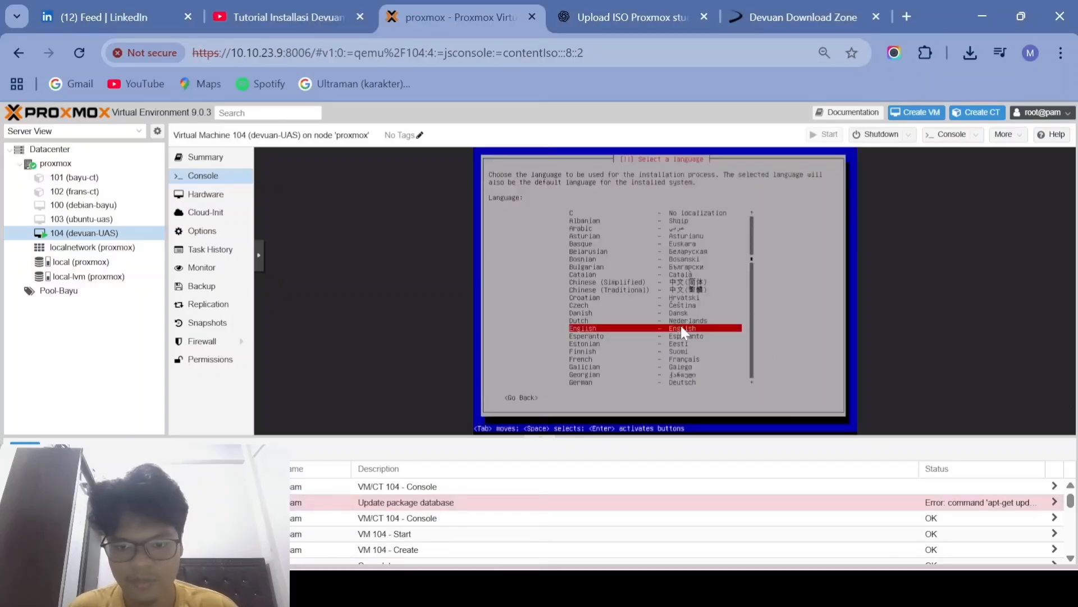
key(Down)
key(Down)
key(Down)
key(Down)
key(Down)
key(Down)
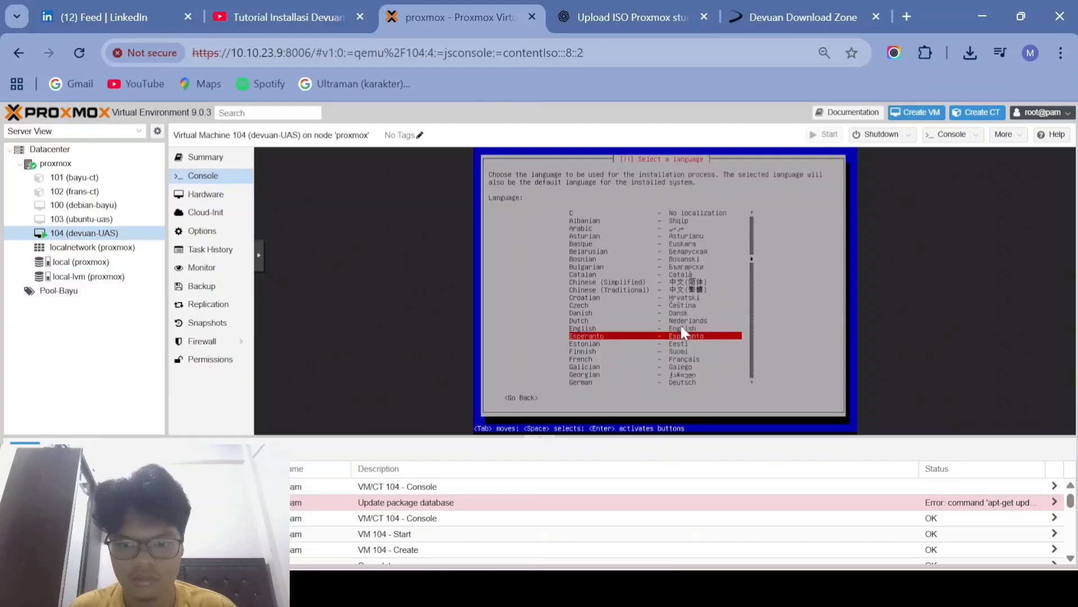
key(Down)
key(Down)
key(Down)
key(Down)
key(Down)
key(Down)
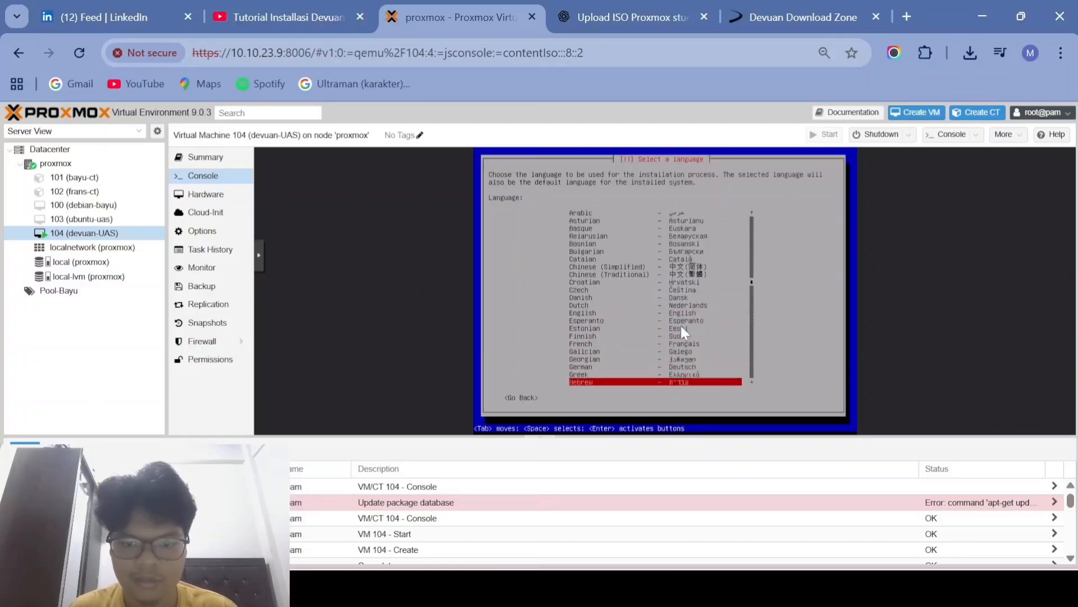
key(Down)
key(Down)
key(Down)
key(Up)
key(Up)
key(Up)
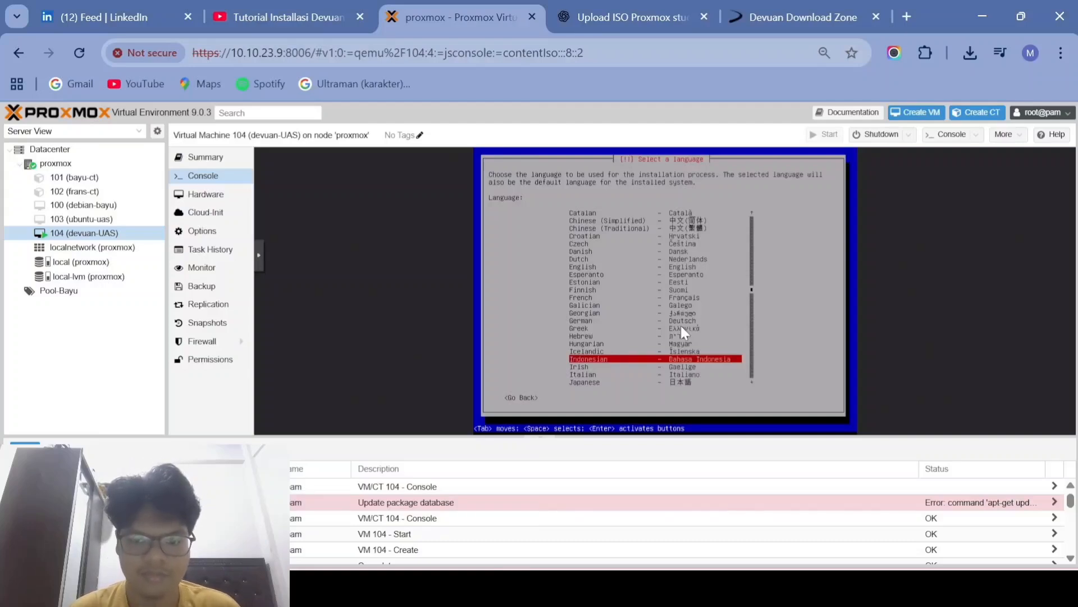
key(Return)
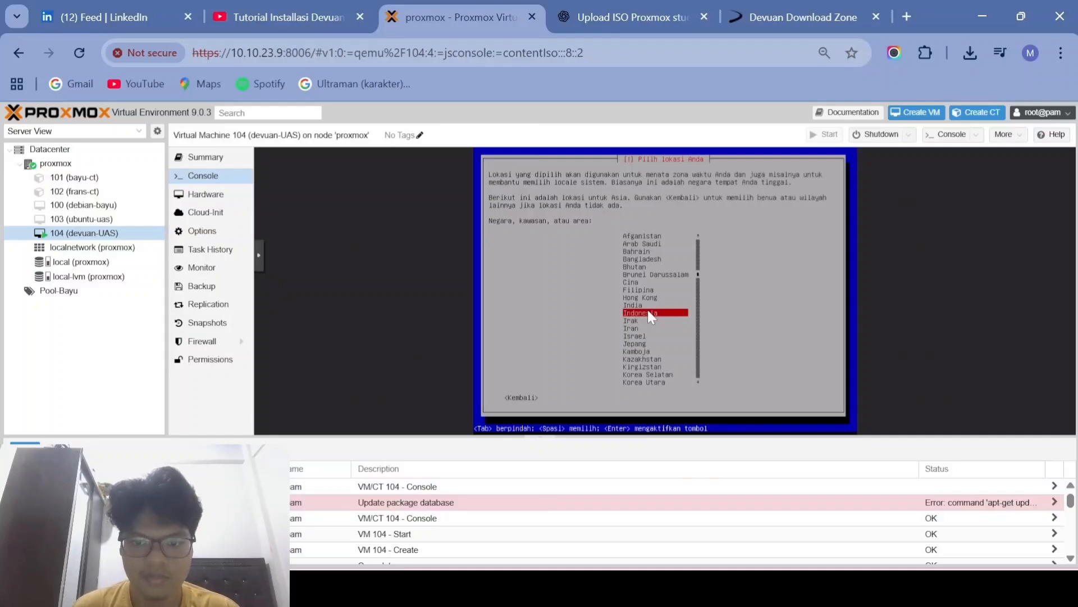
Step: Confirm Indonesia as the location and refocus the VM console for keyboard input
key(Return)
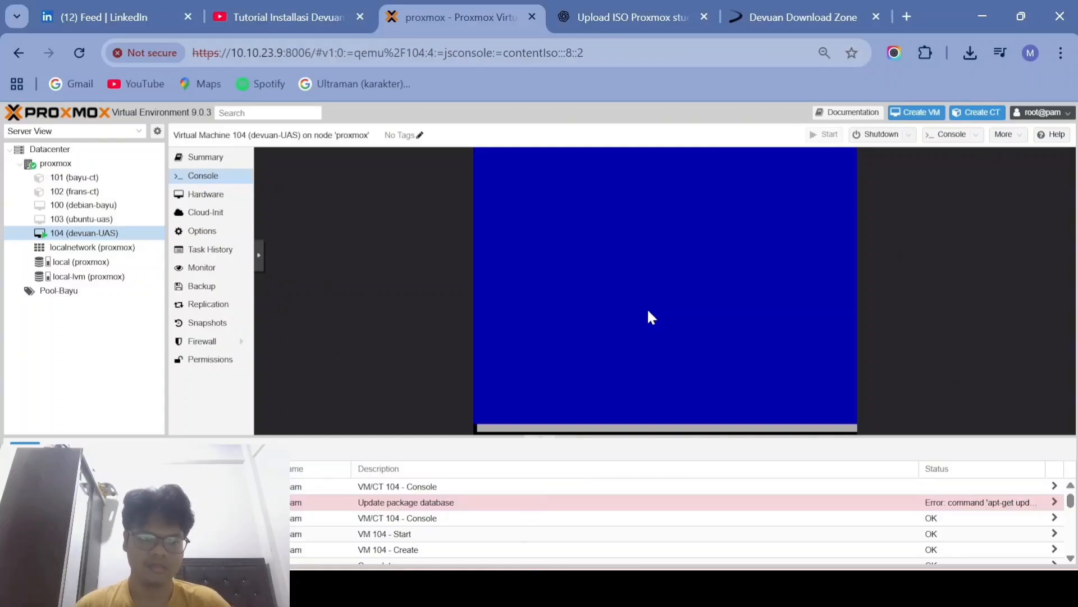
mouse_move(650, 584)
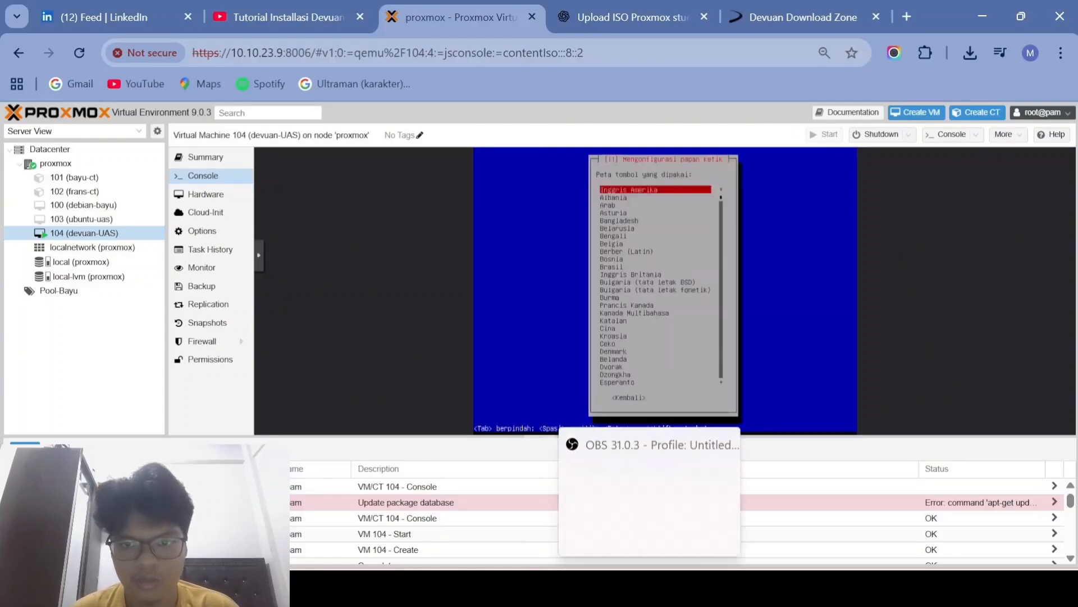
mouse_move(670, 531)
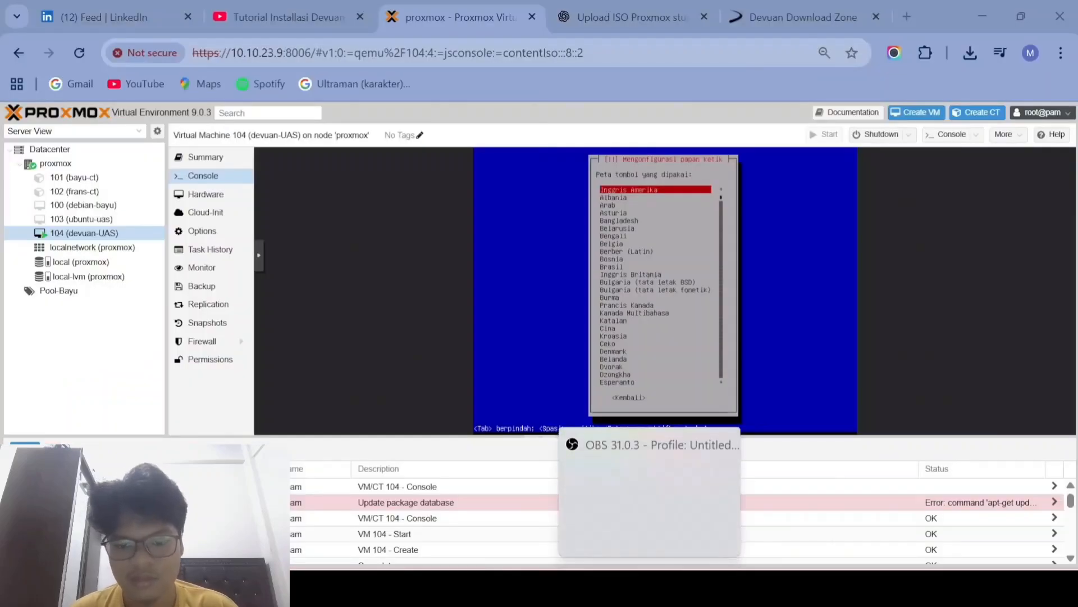
mouse_move(687, 587)
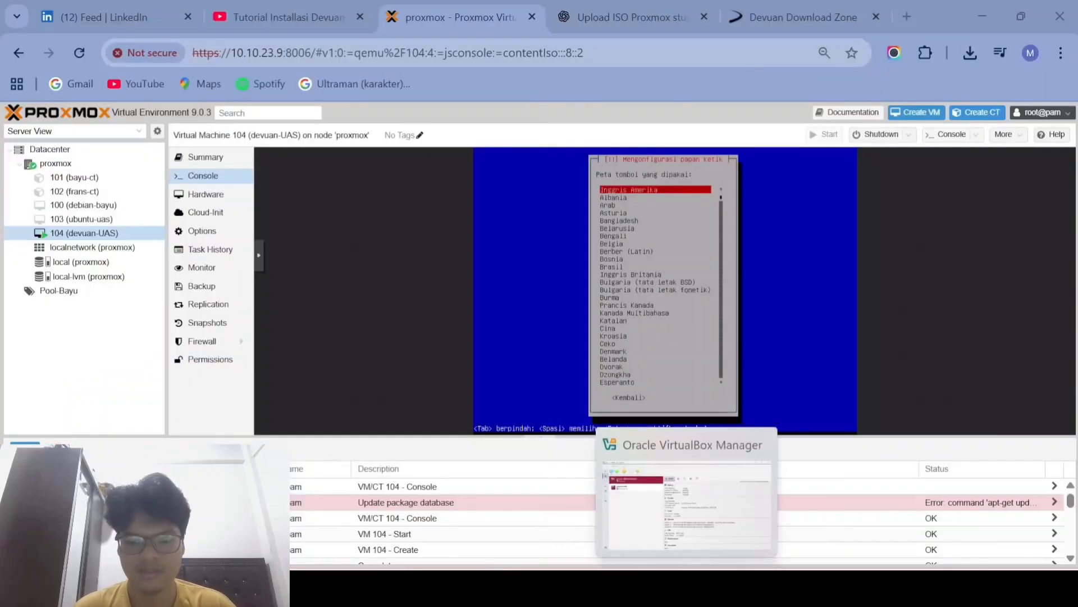
click(597, 251)
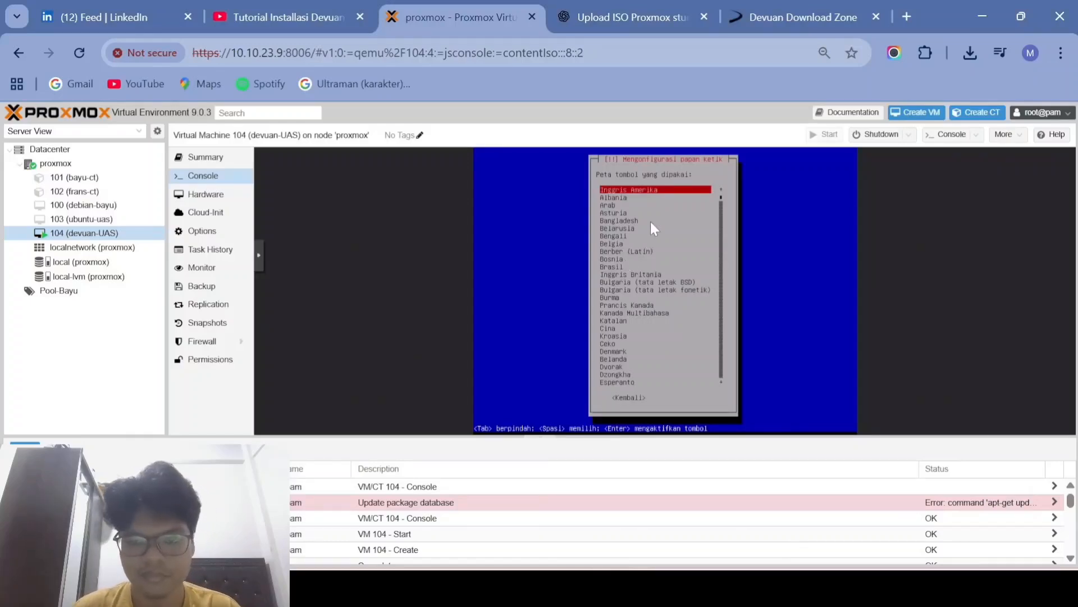
Step: Accept the American English keyboard layout and enter 10.10.23.32 as the DNS server address
key(Return)
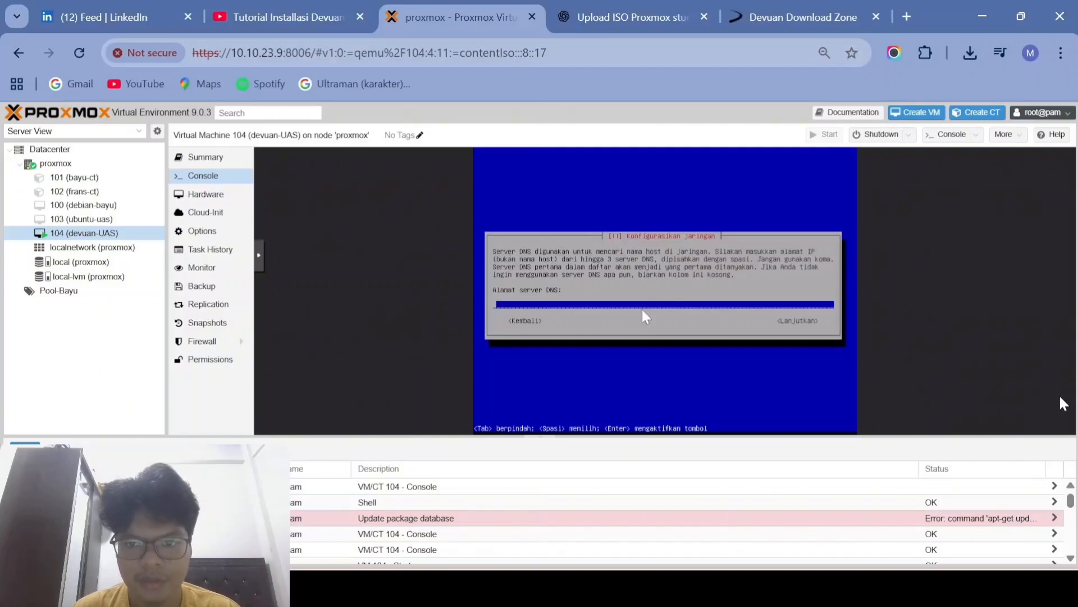
text(10)
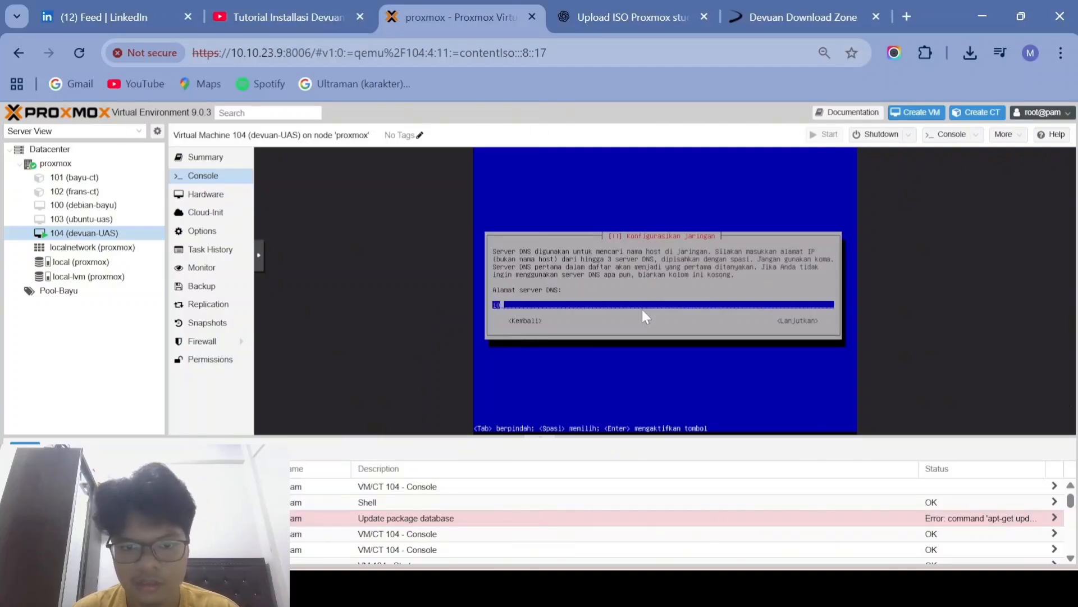
text(.10.)
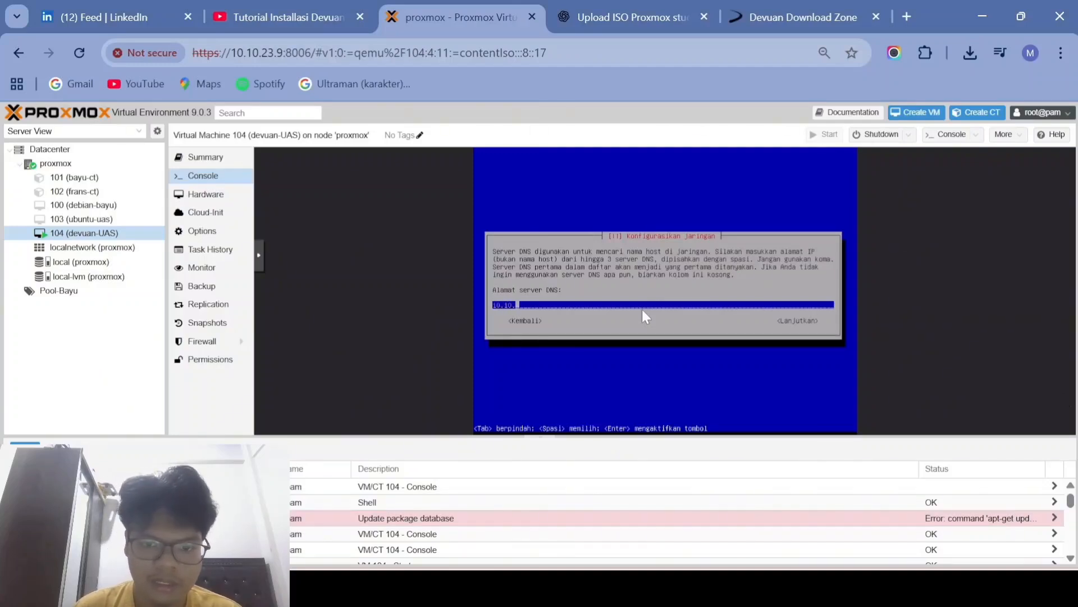
text(23.32)
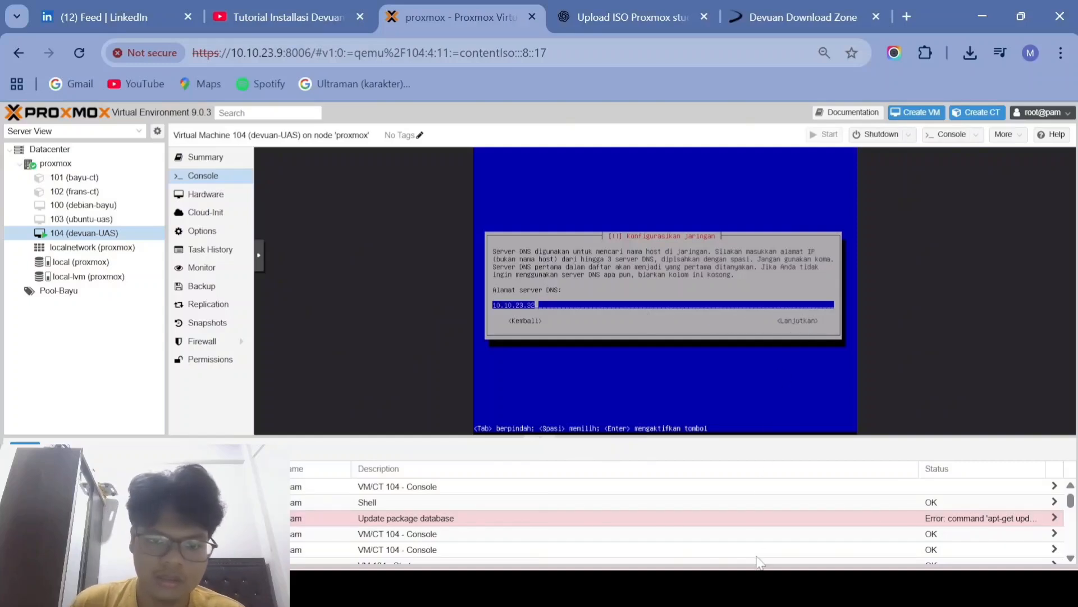
mouse_move(686, 590)
click(686, 502)
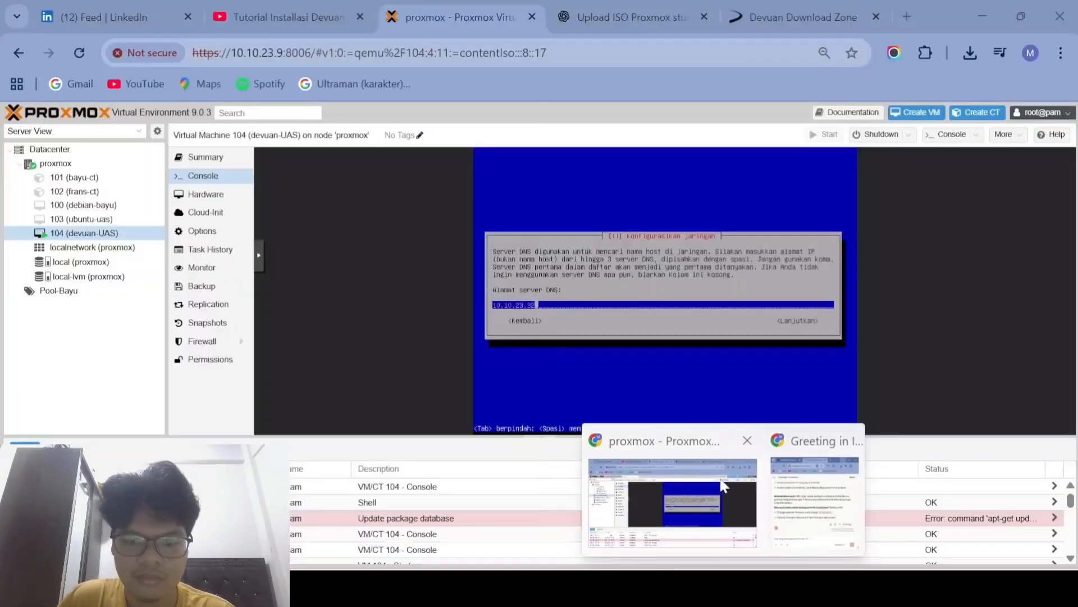
click(725, 492)
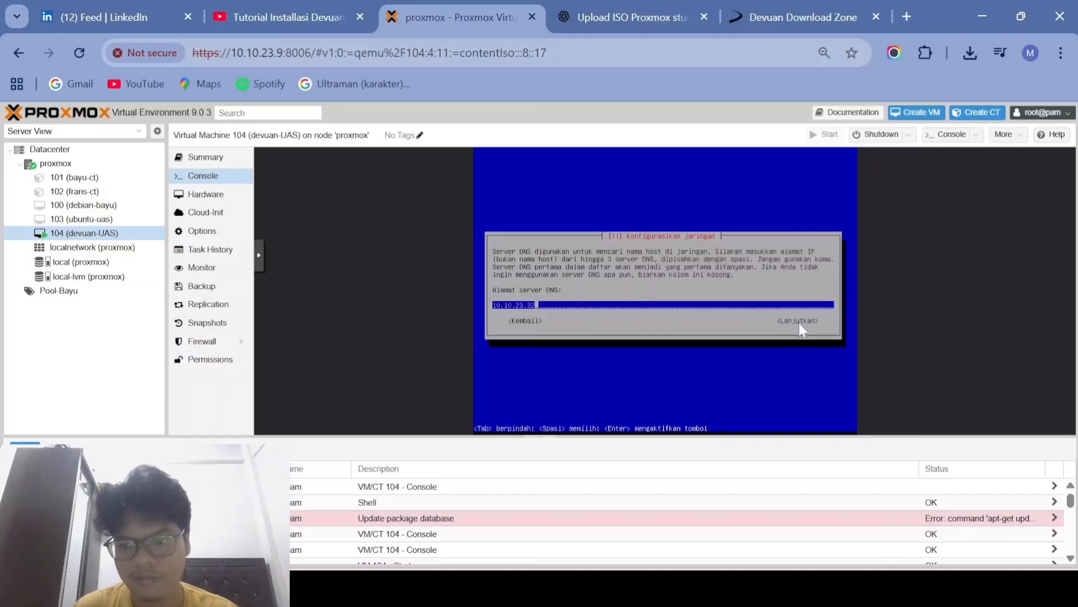
Step: Submit the DNS address, then set hostname devuan-UAS and domain name .com
key(Return)
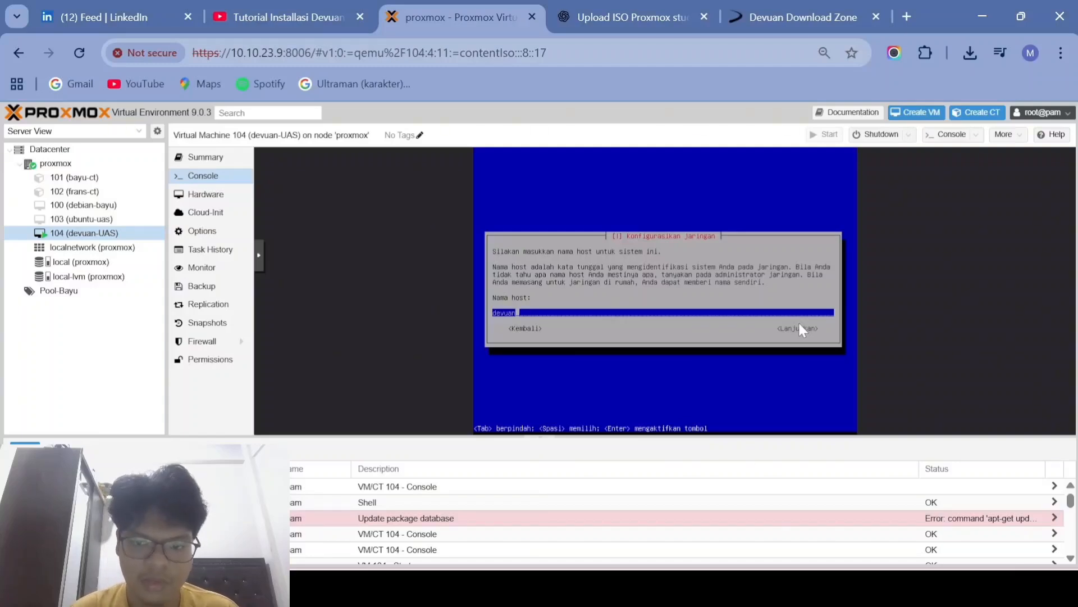
text(-UAS)
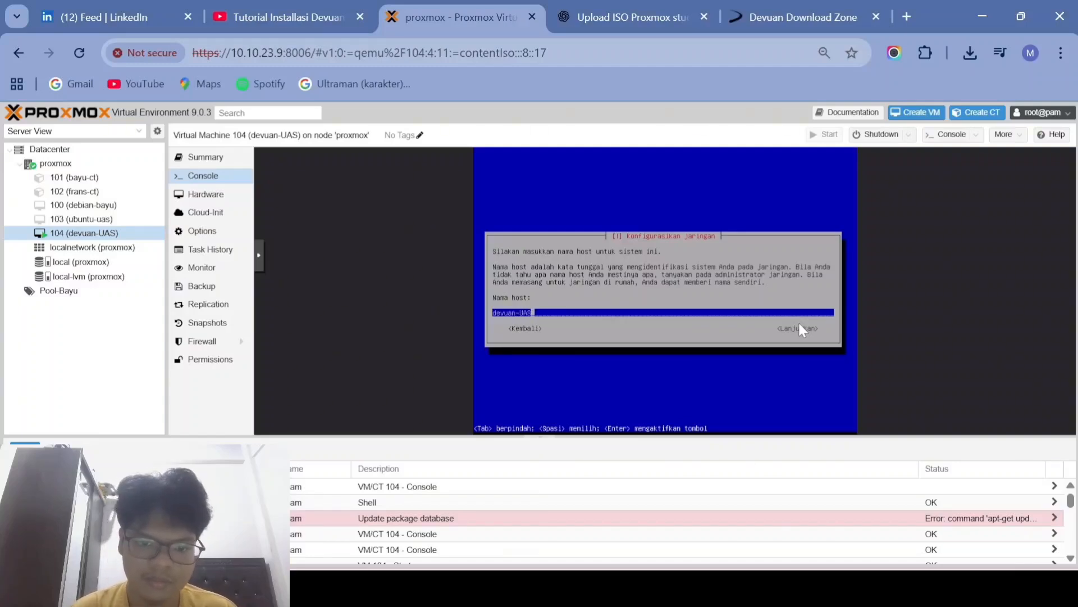
key(Return)
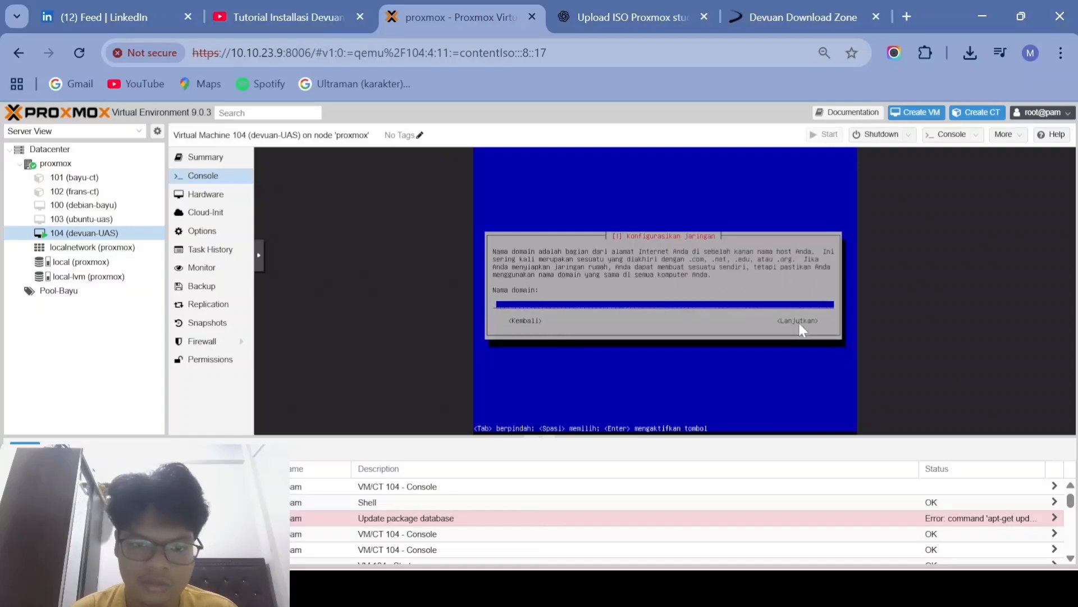
text(.com)
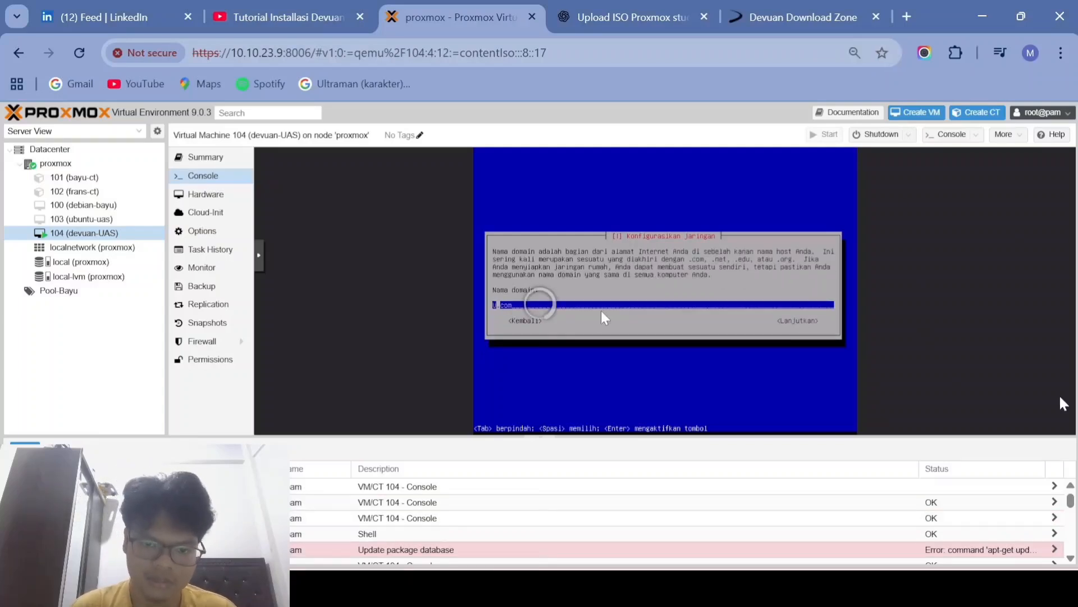
key(Return)
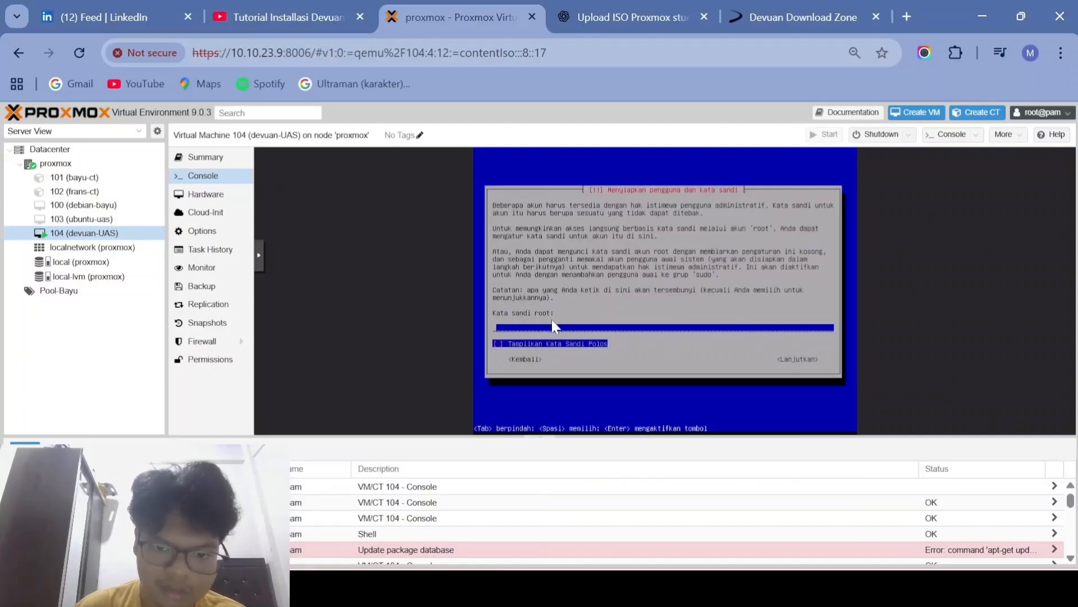
Step: Enter the root password and retype it to verify
text(****)
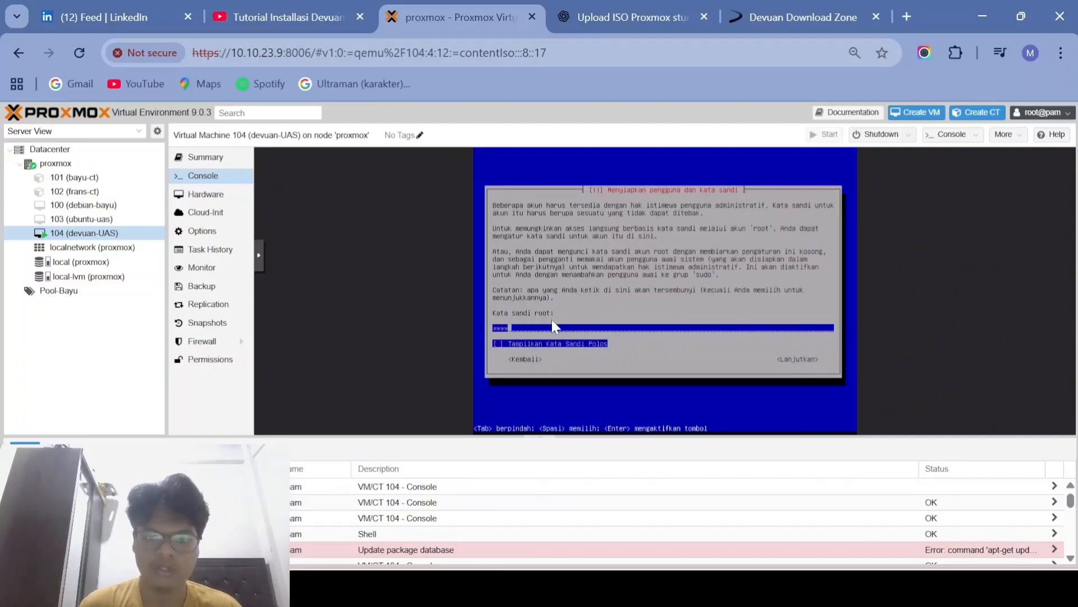
text(****)
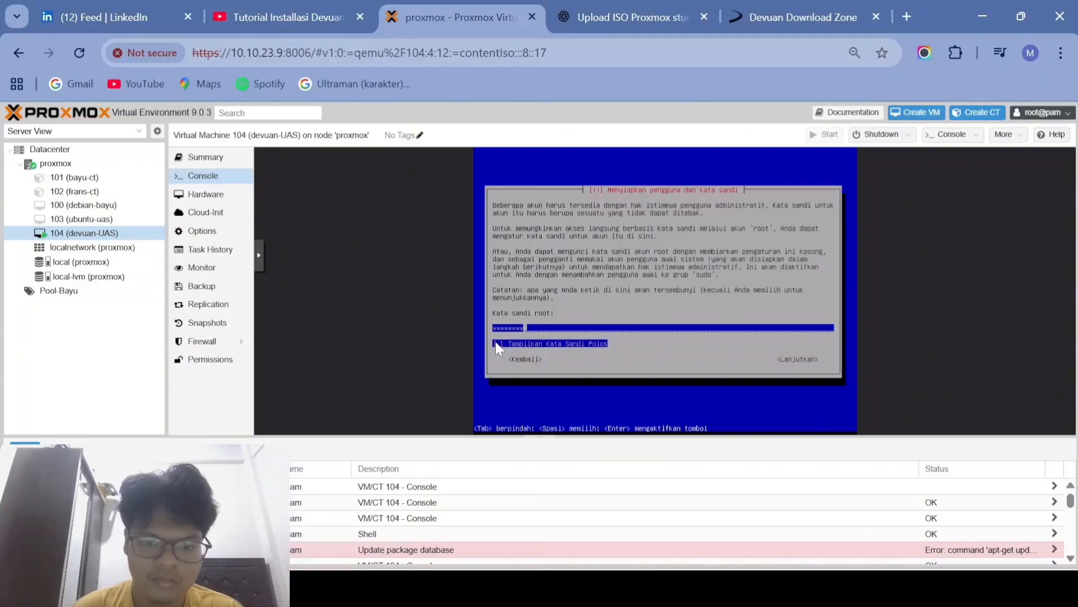
key(Return)
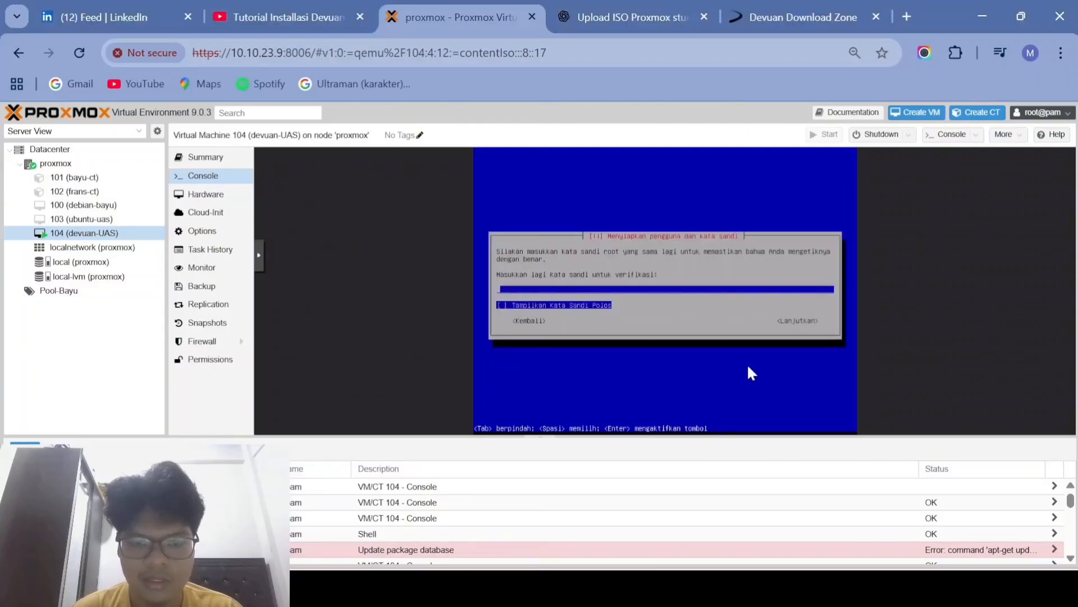
text(********)
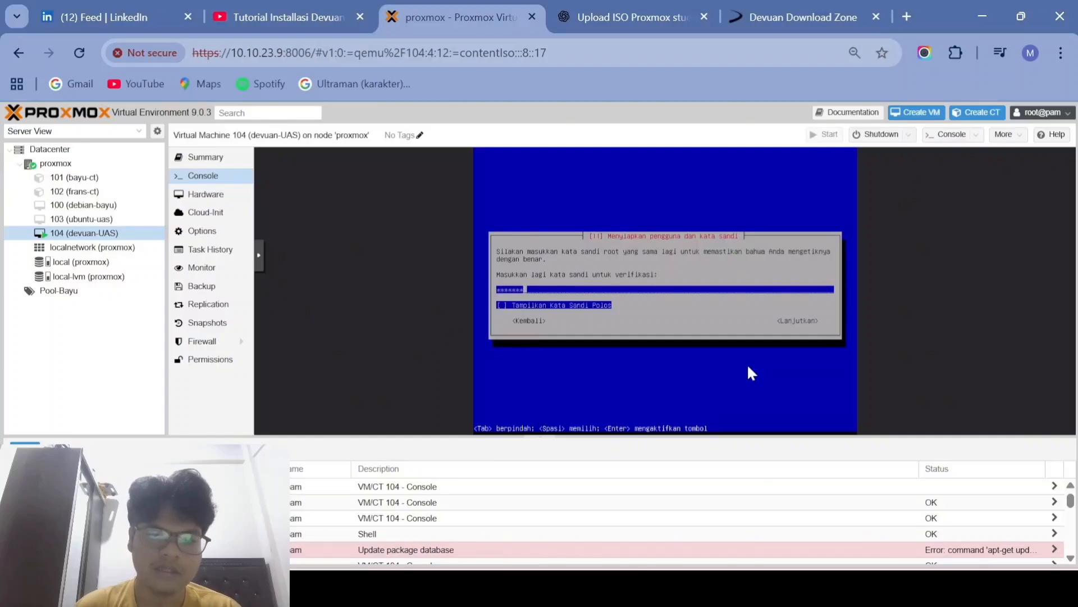
text(*)
key(Return)
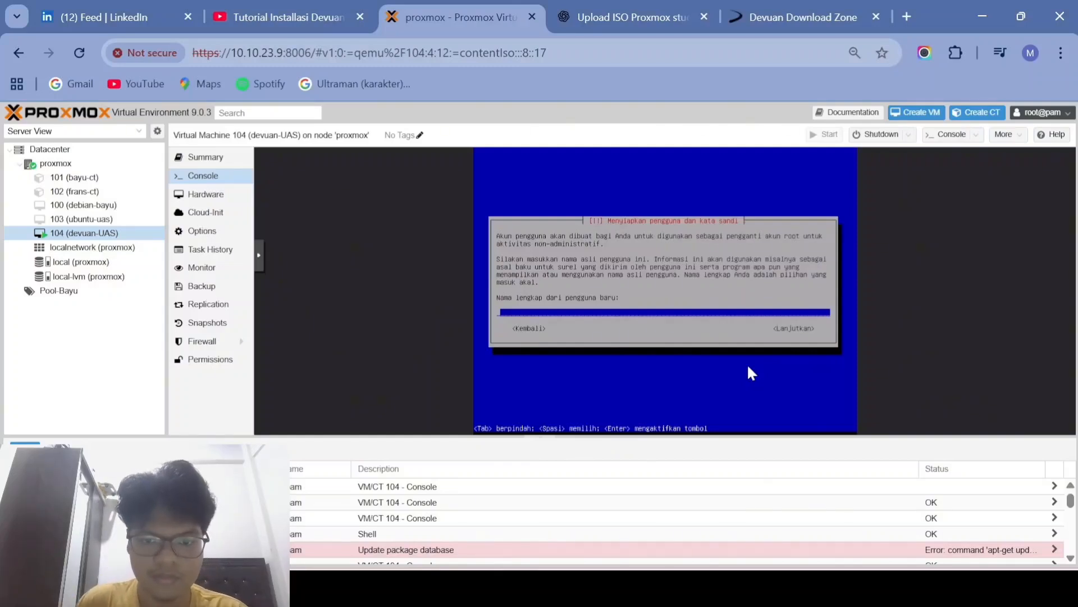
Step: Enter the new user's full name and confirm it
text(UAS)
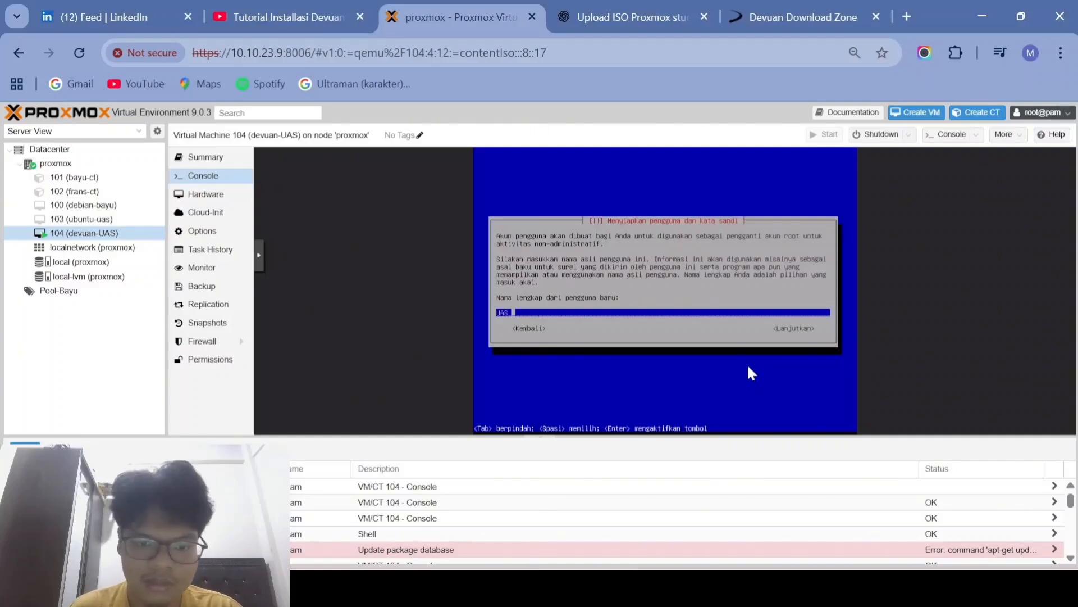
text( -CC)
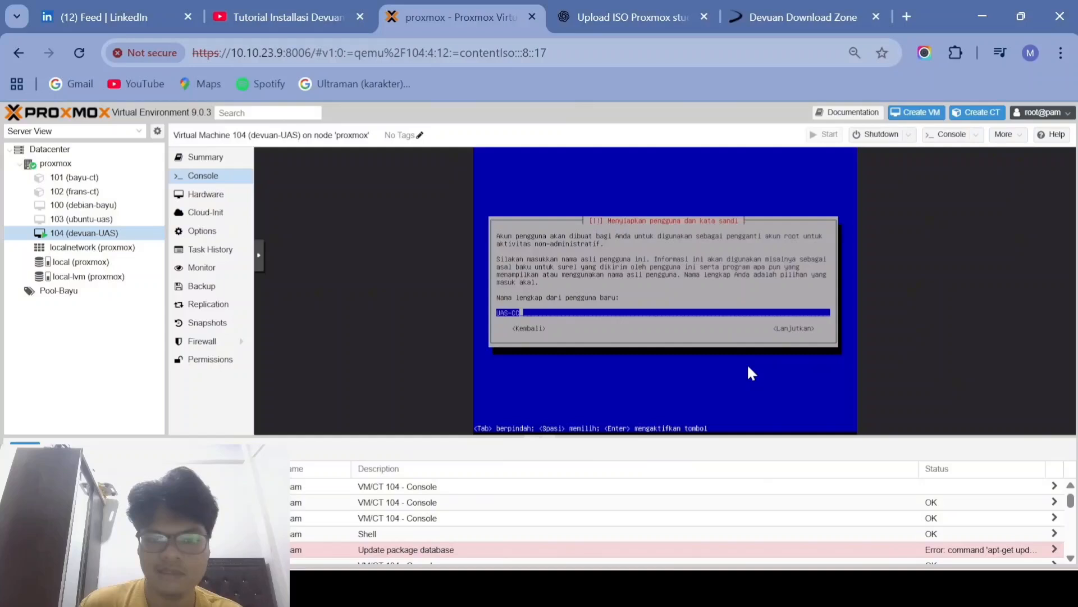
key(Tab)
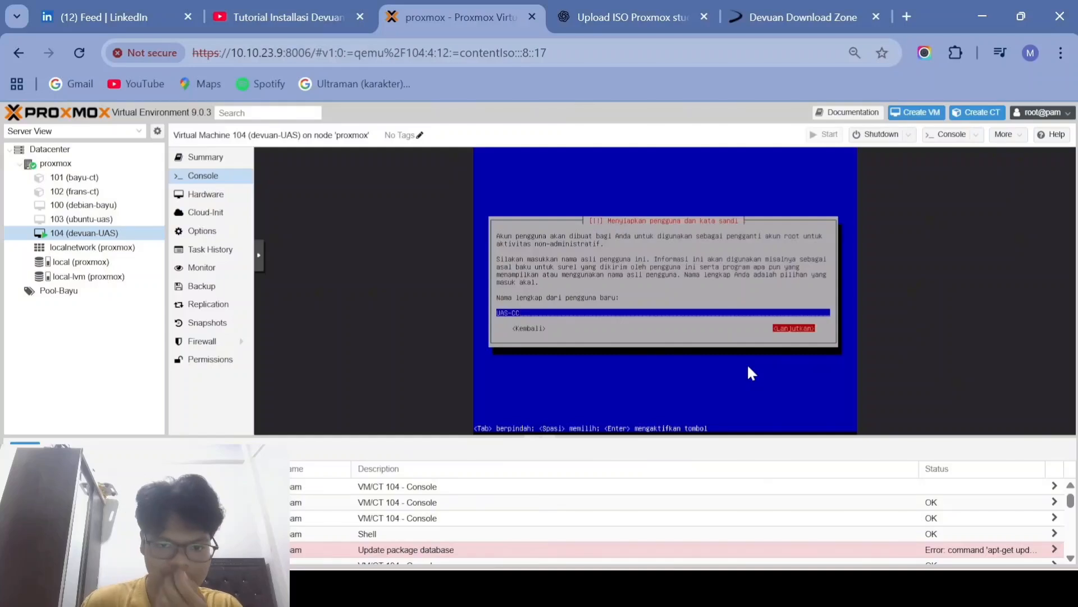
key(Return)
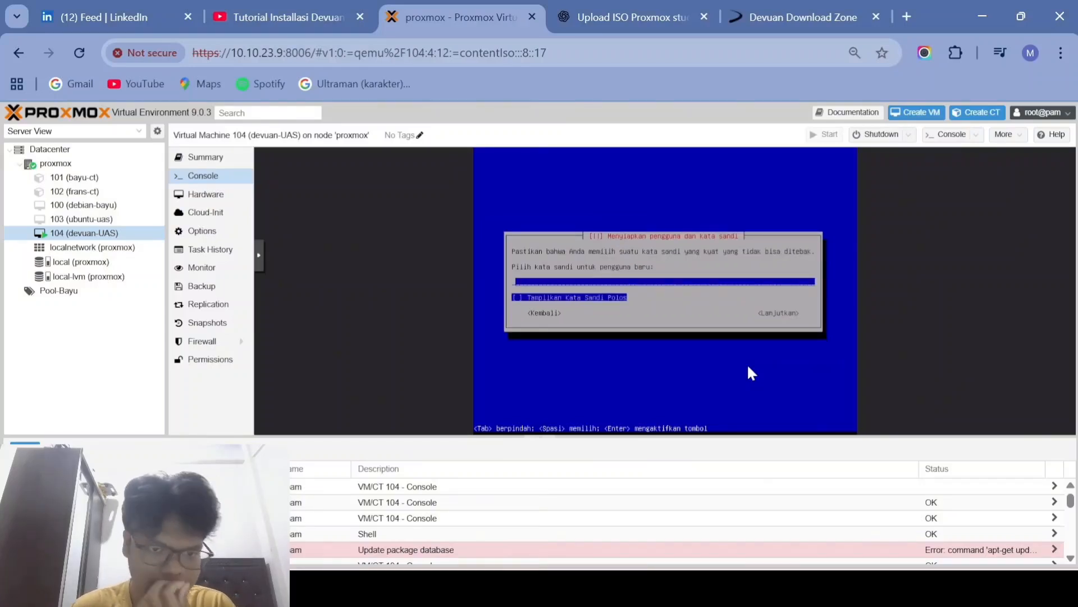
Step: Set and confirm the new user's password, then choose WIB as the time zone
text(********)
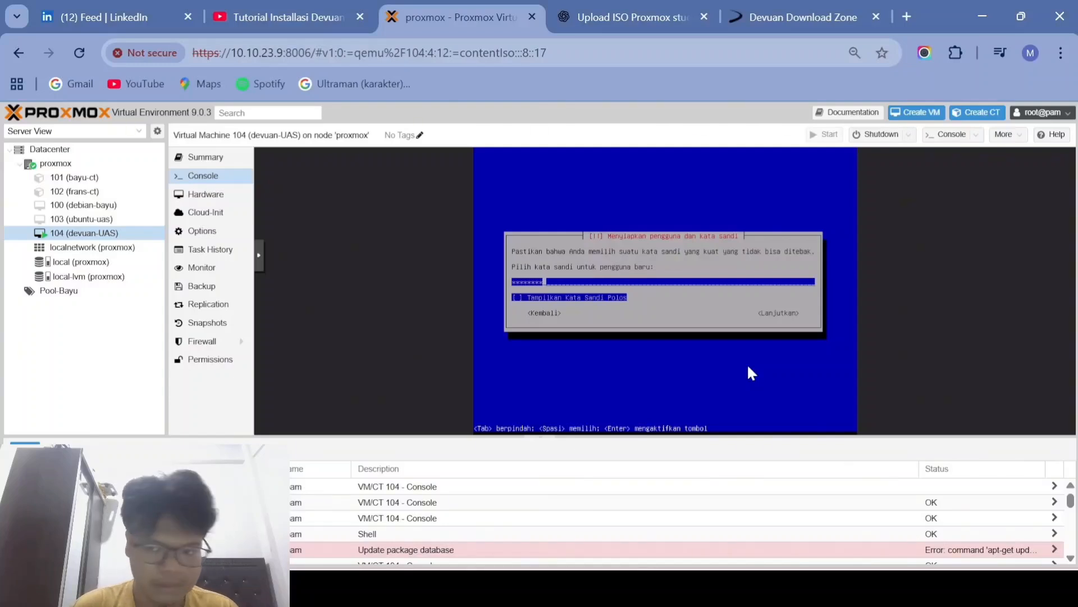
text(*)
key(Tab)
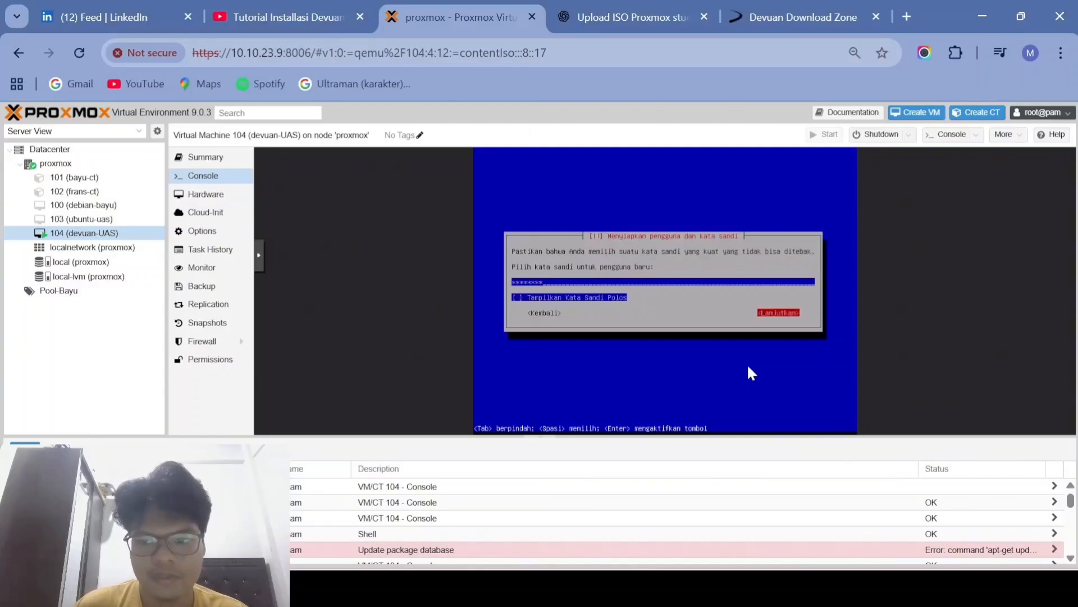
key(Return)
text(******)
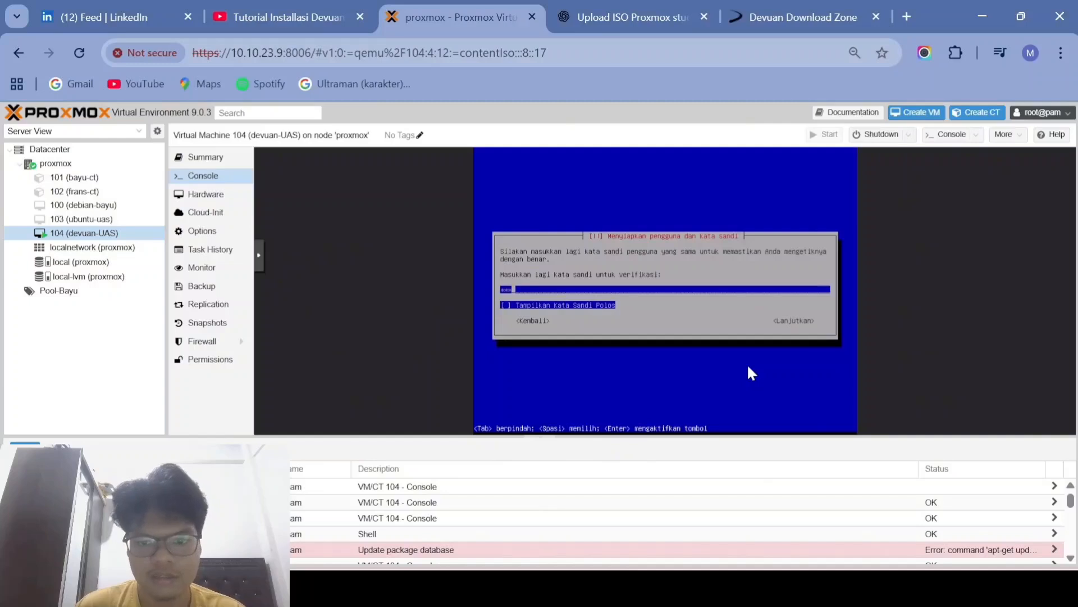
text(***)
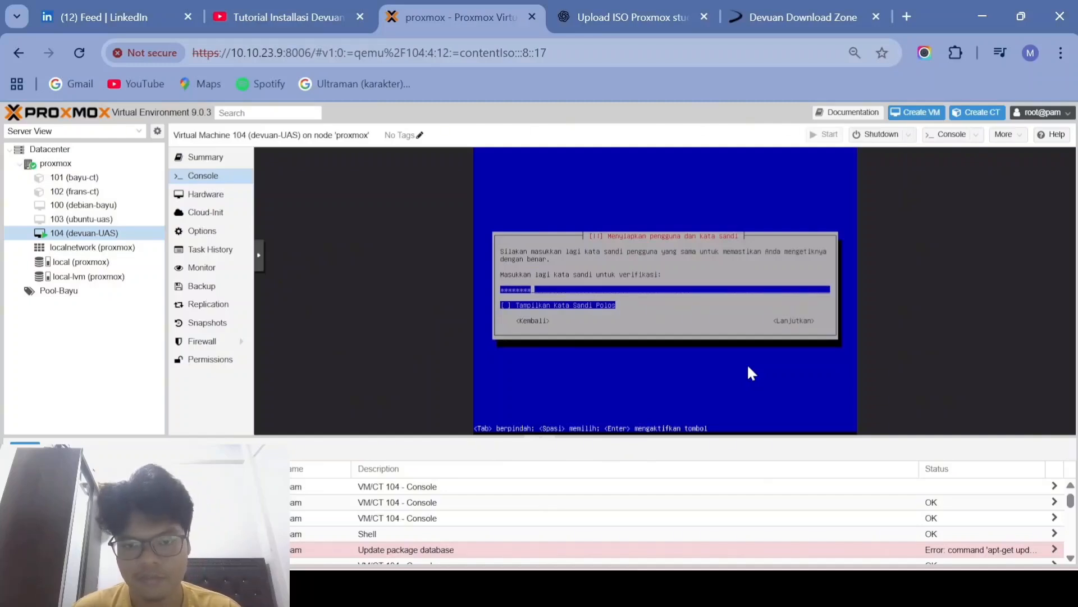
key(Tab)
key(Return)
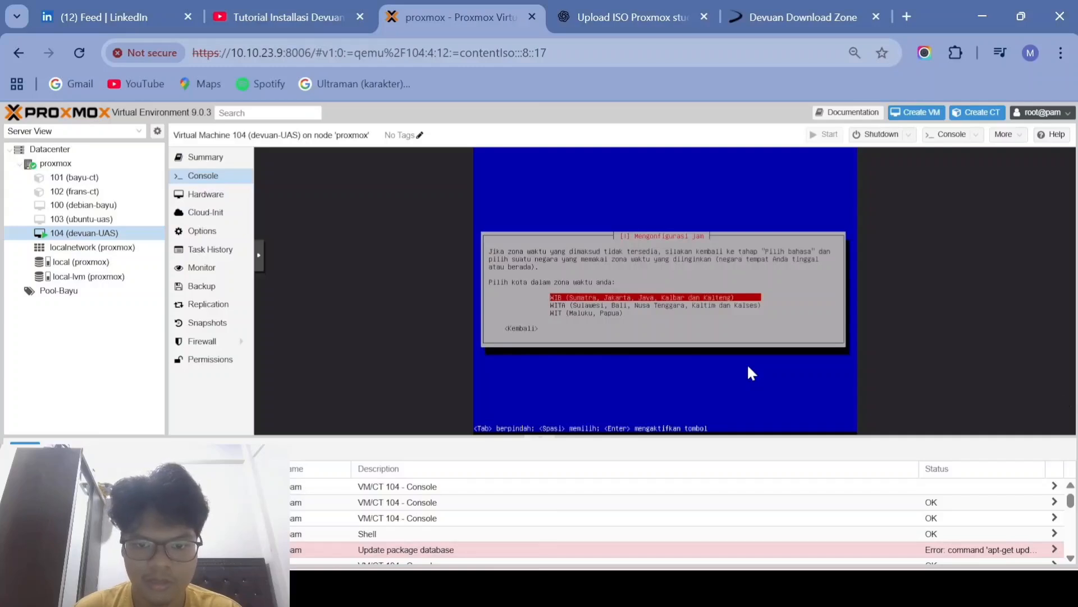
key(Return)
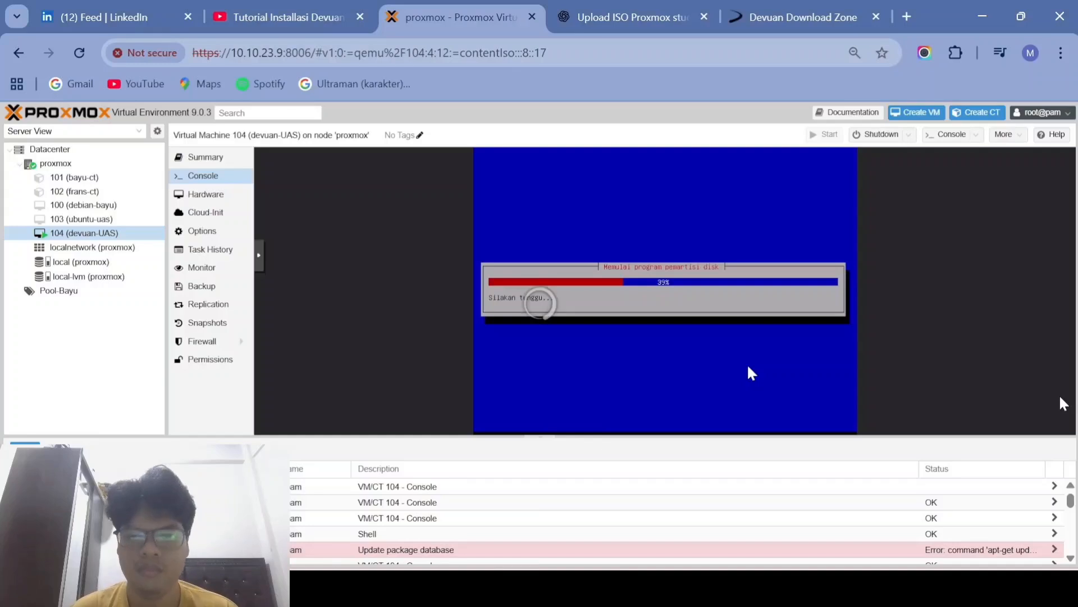
Step: Partition the 34.4 GB QEMU disk with guided whole-disk layout, all files in one partition, and write the changes
key(Return)
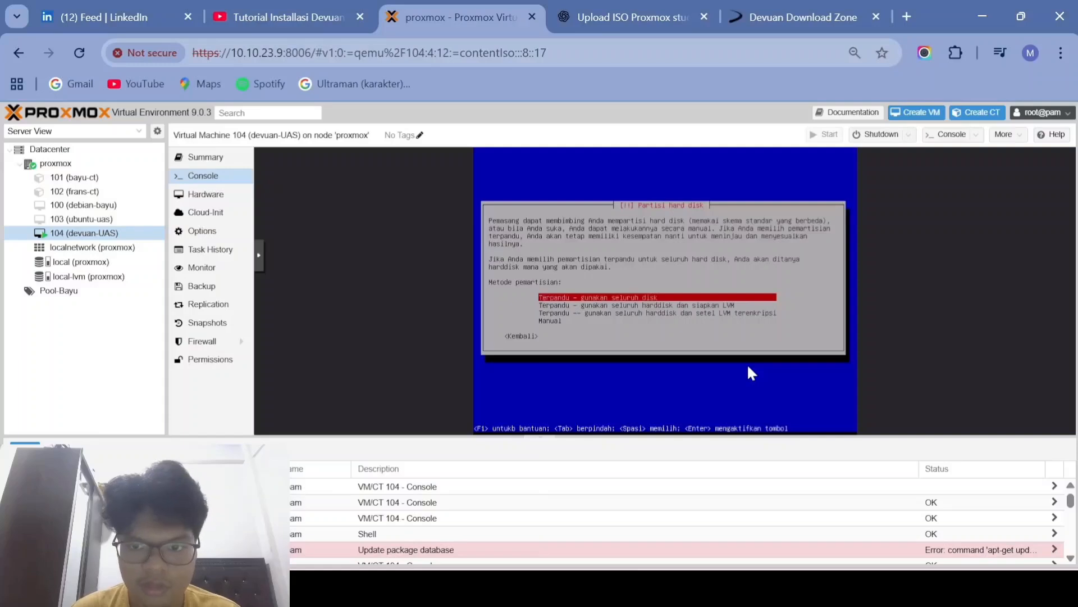
key(Return)
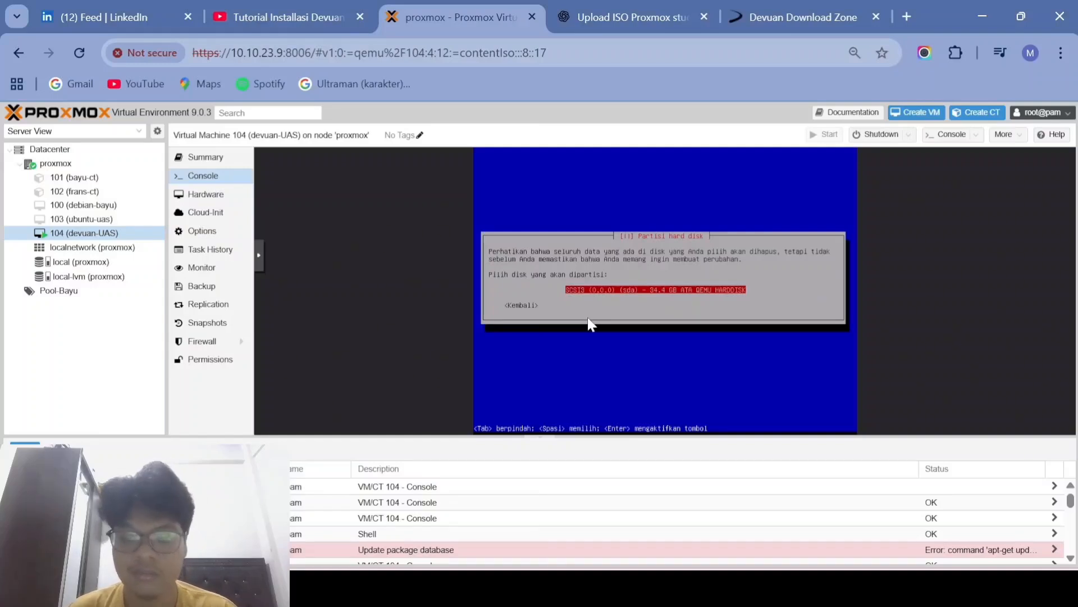
key(Return)
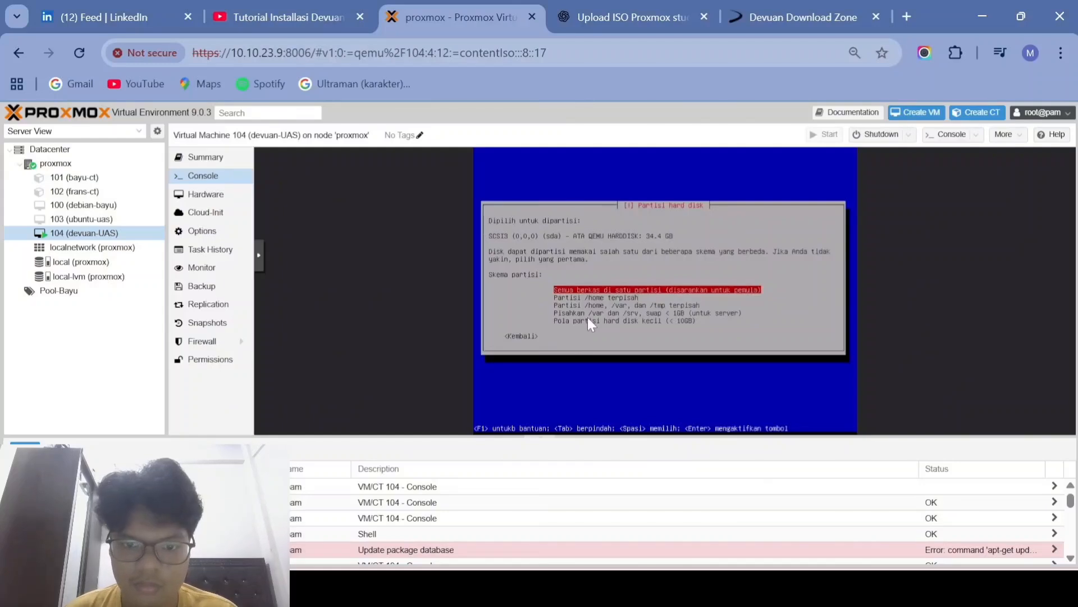
key(Return)
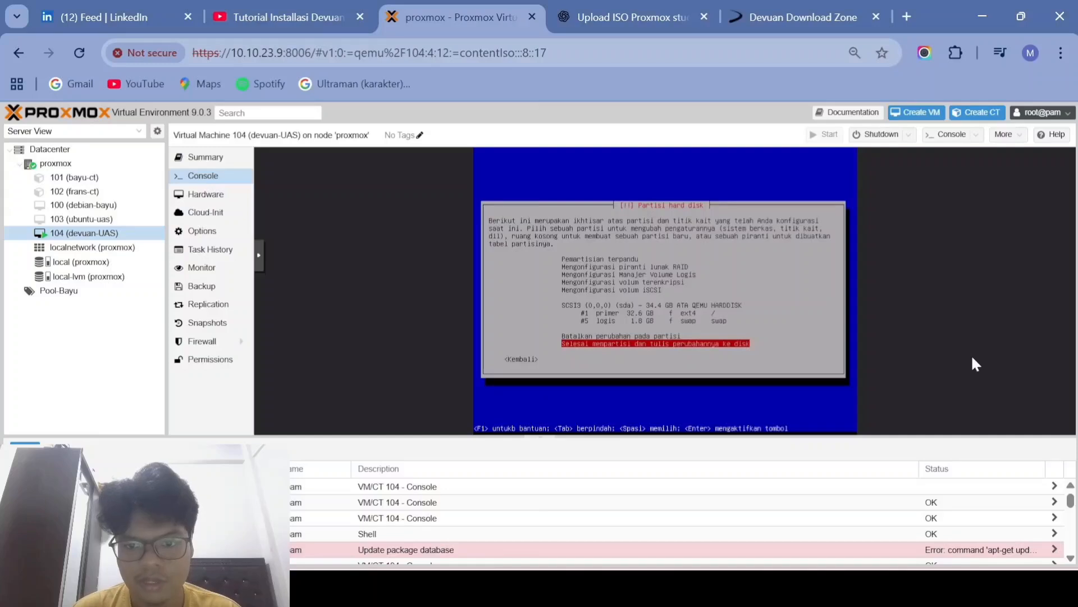
key(Return)
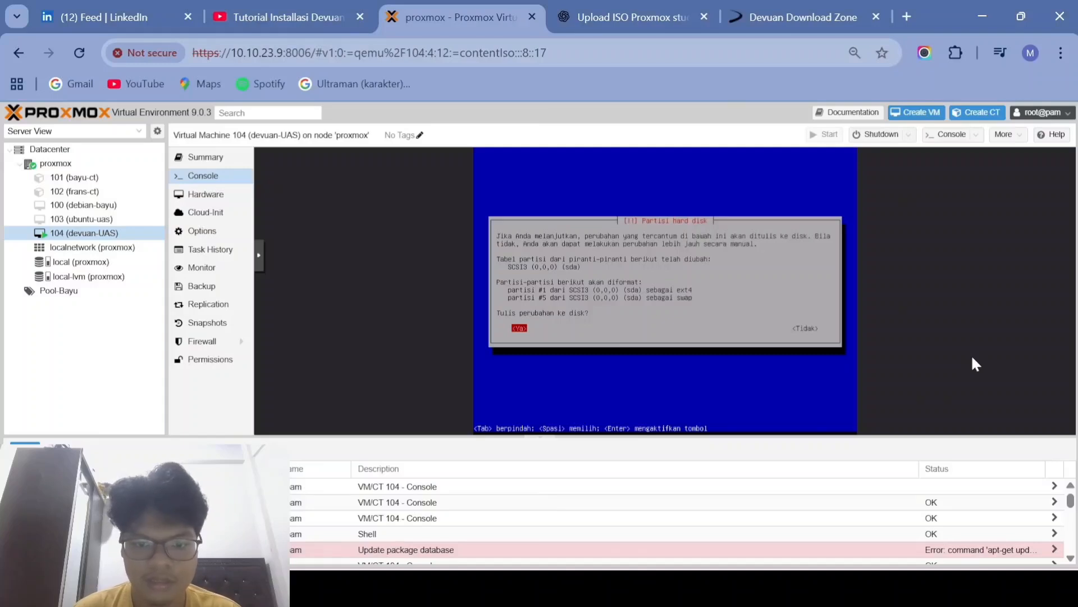
key(Return)
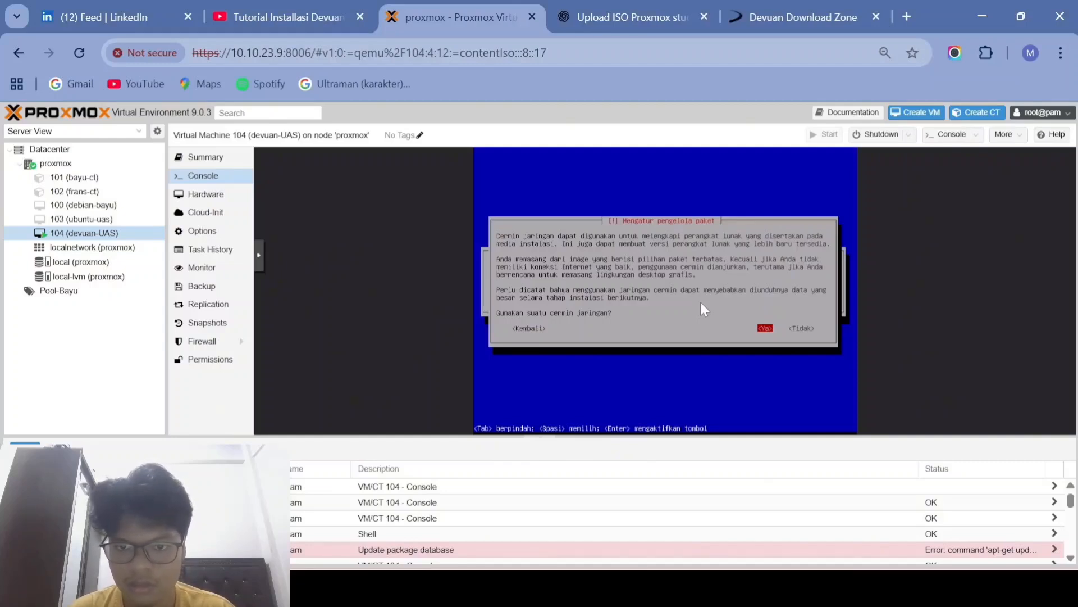
Step: Decline the network mirror and the popularity-contest survey, keeping only the standard system utilities selected
key(Tab)
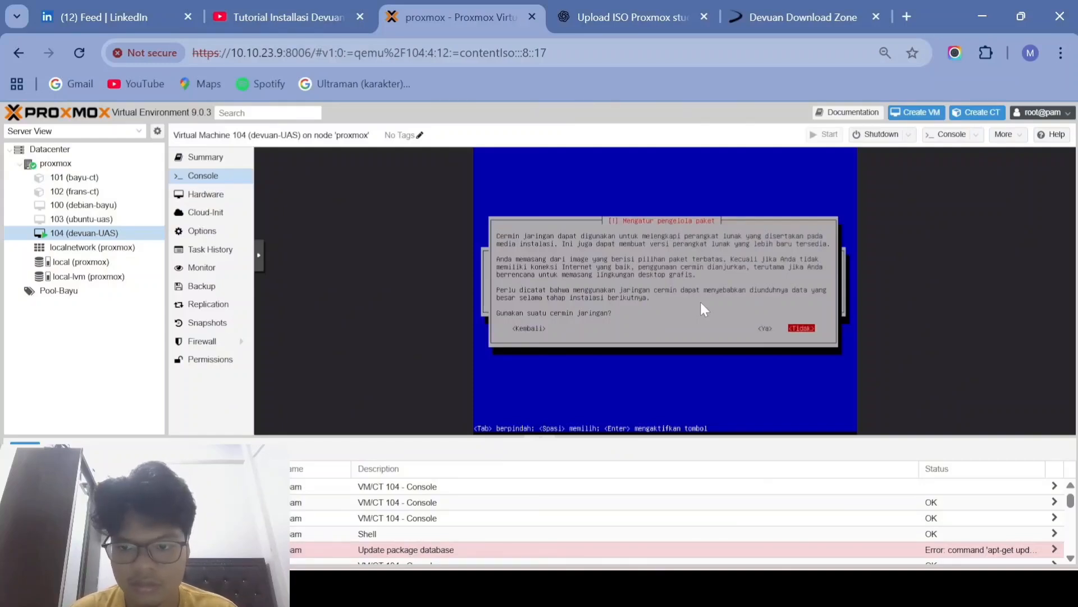
key(Return)
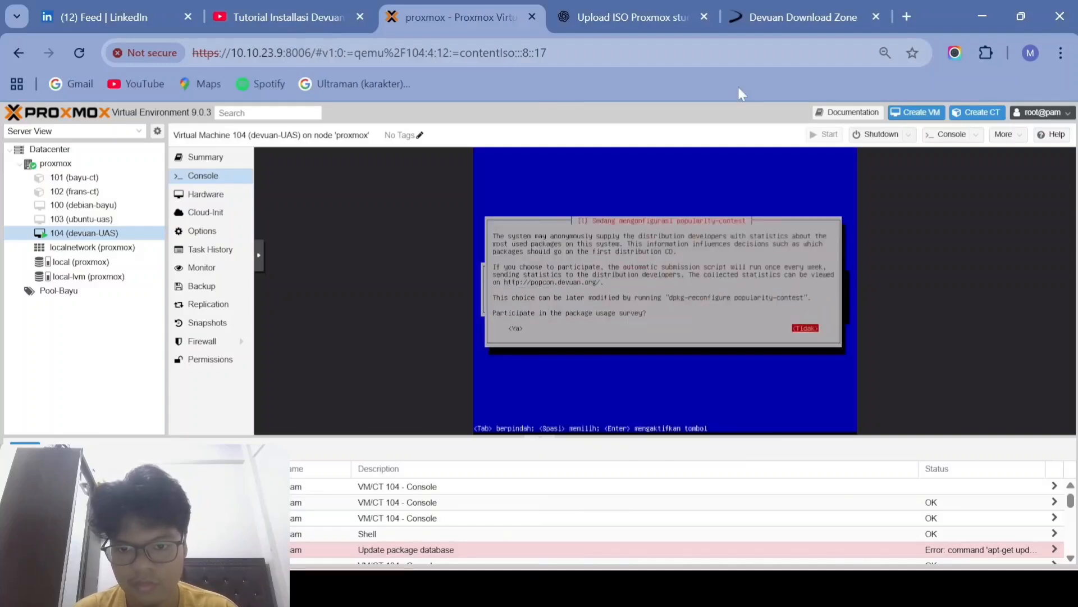
key(Tab)
key(Tab)
key(Return)
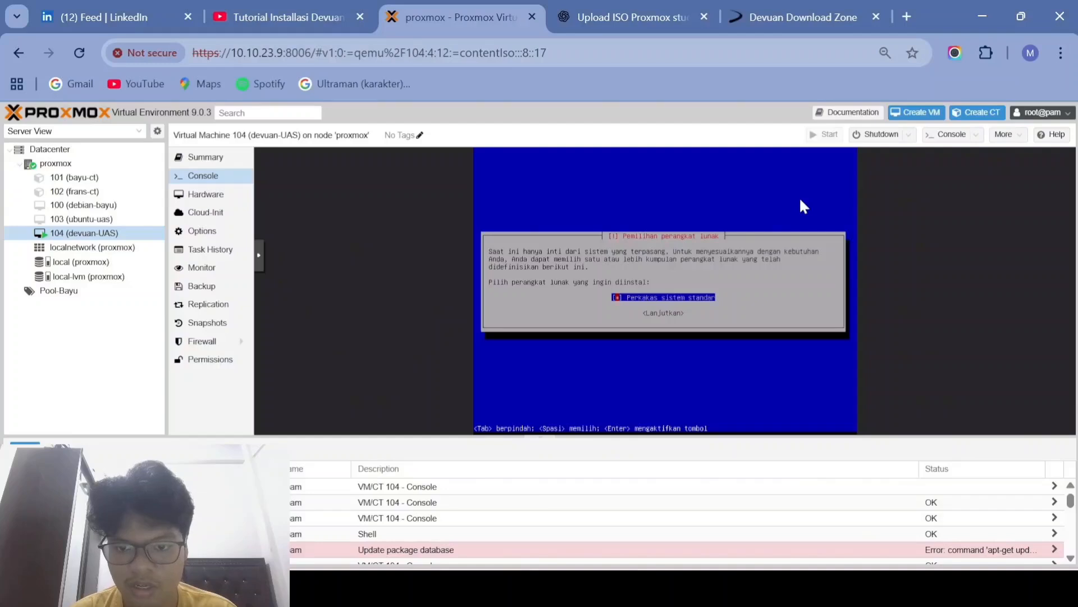
key(Return)
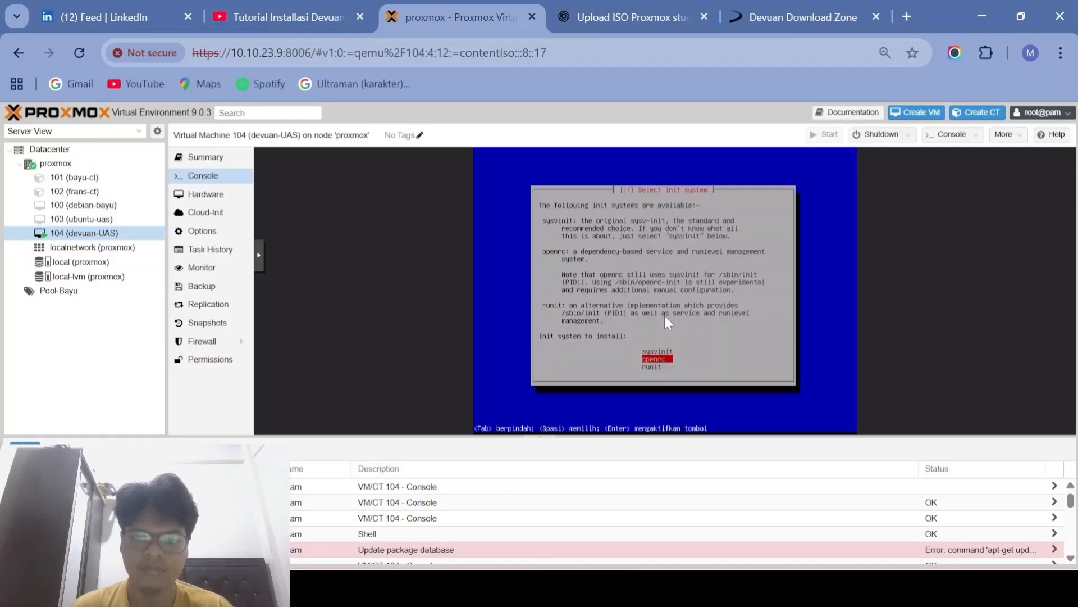
Step: Choose openrc as Devuan's init system and let the installation finish
key(Return)
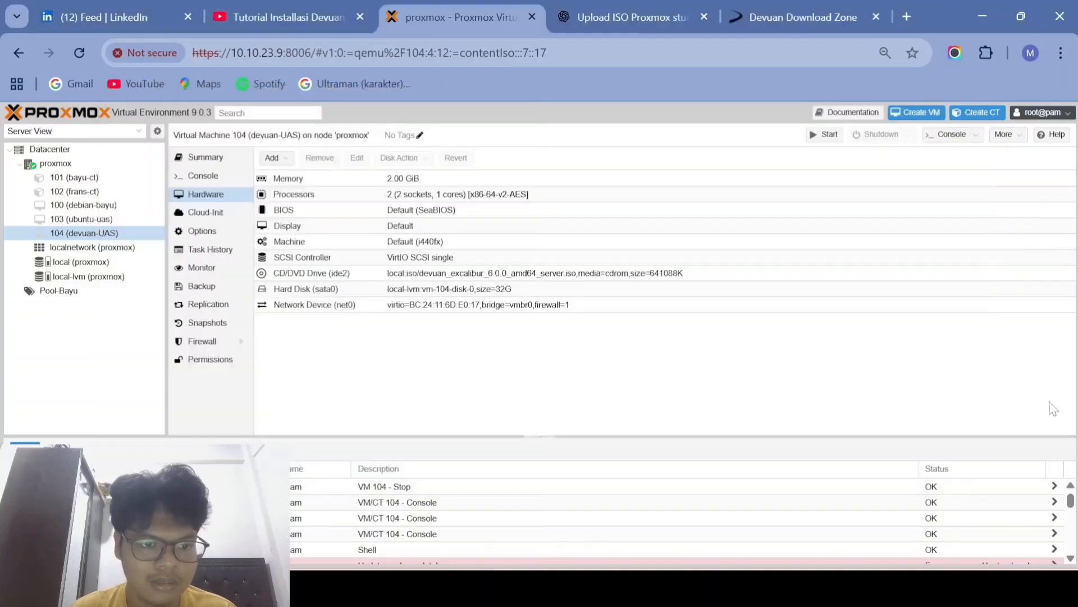
Step: Set VM 104's CD/DVD drive to use no media, detaching the Devuan ISO
double_click(507, 276)
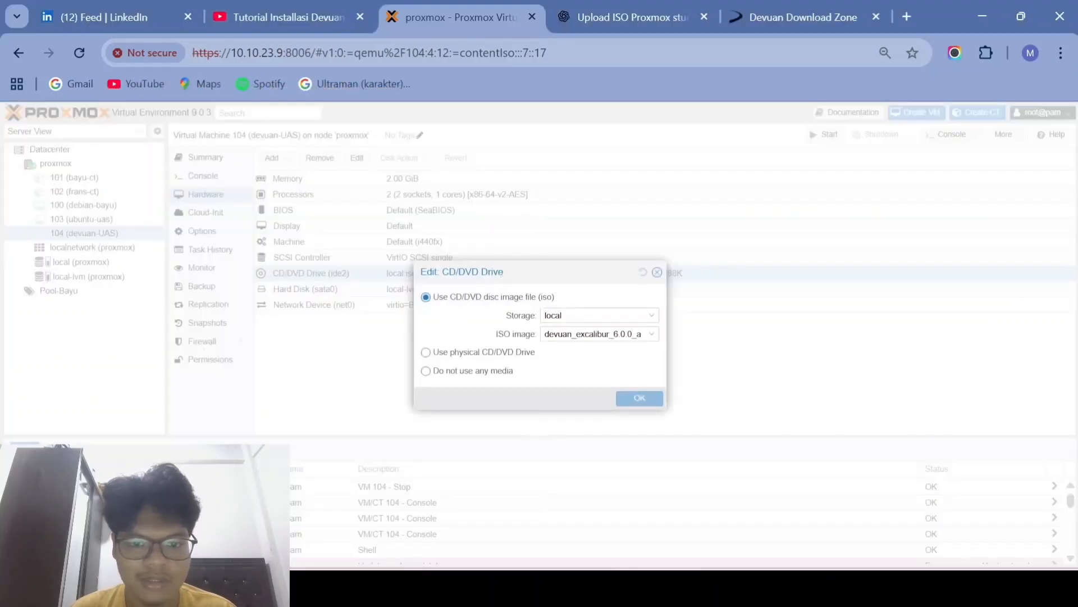
click(578, 334)
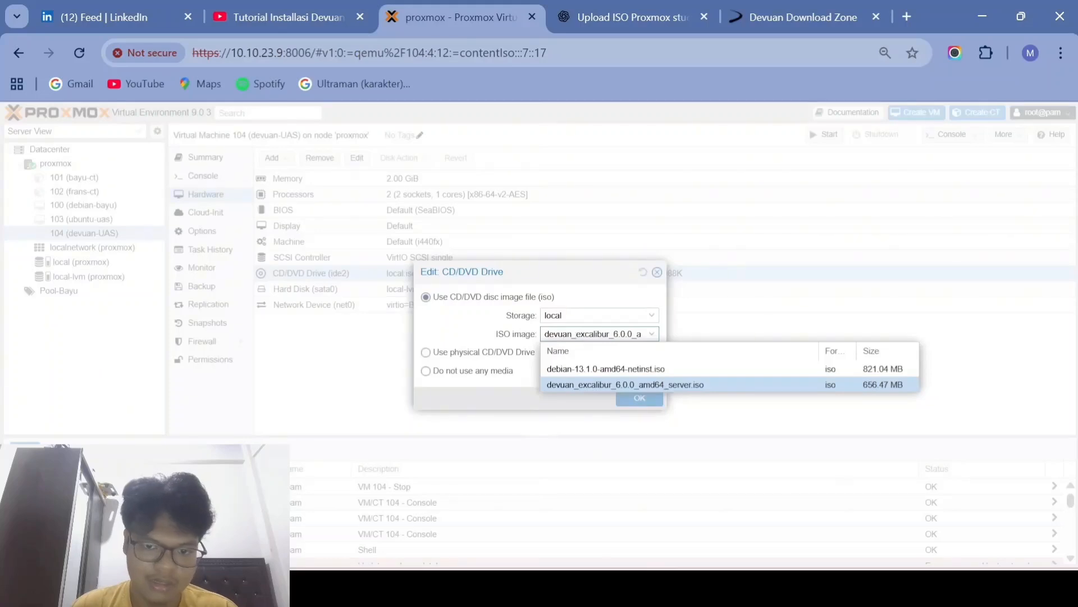
click(594, 316)
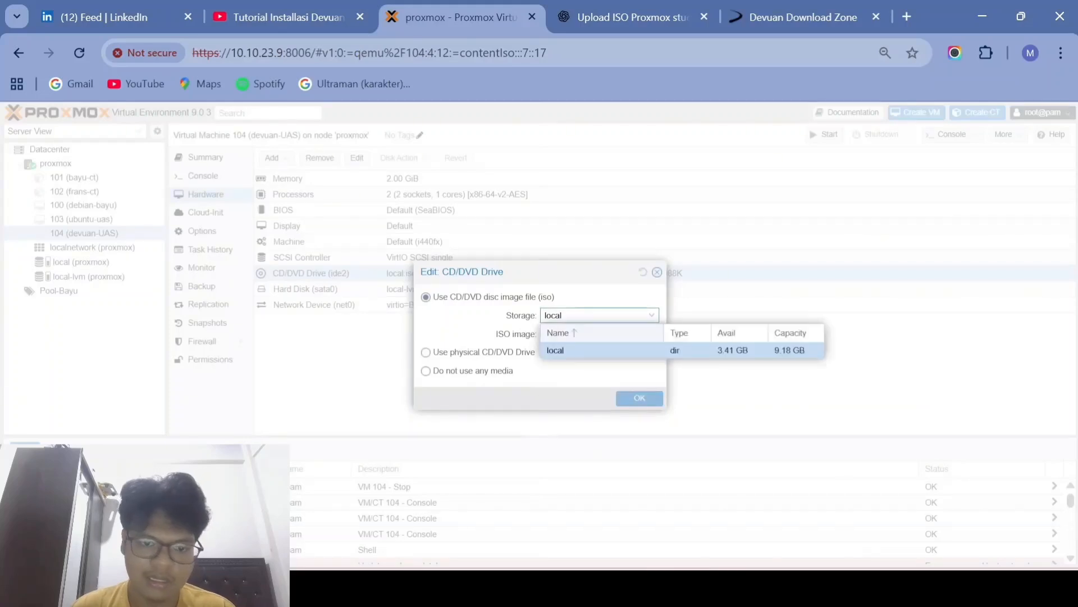
click(614, 300)
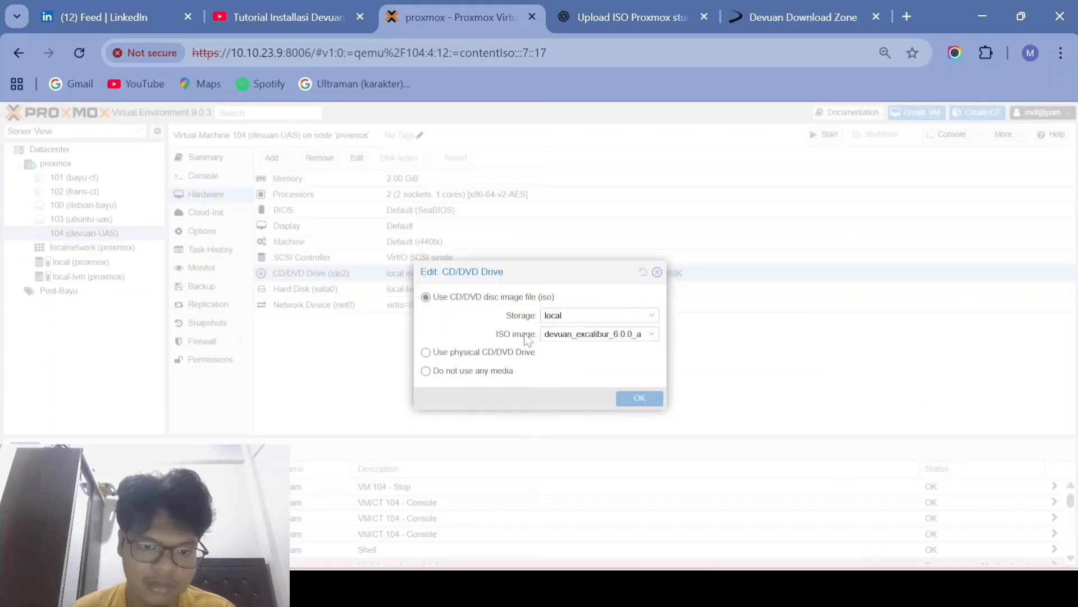
click(430, 373)
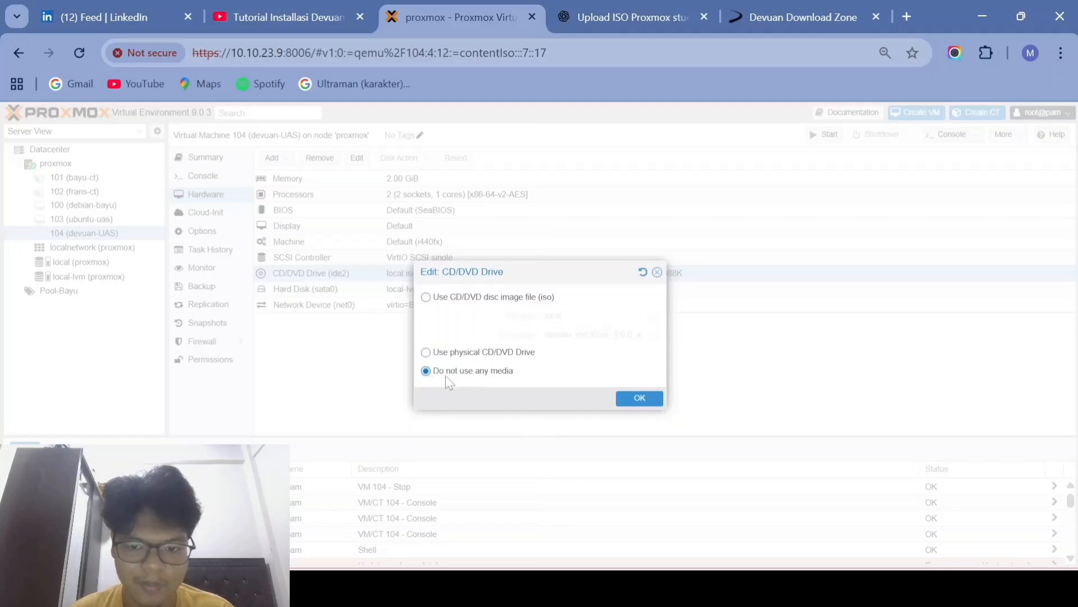
click(635, 396)
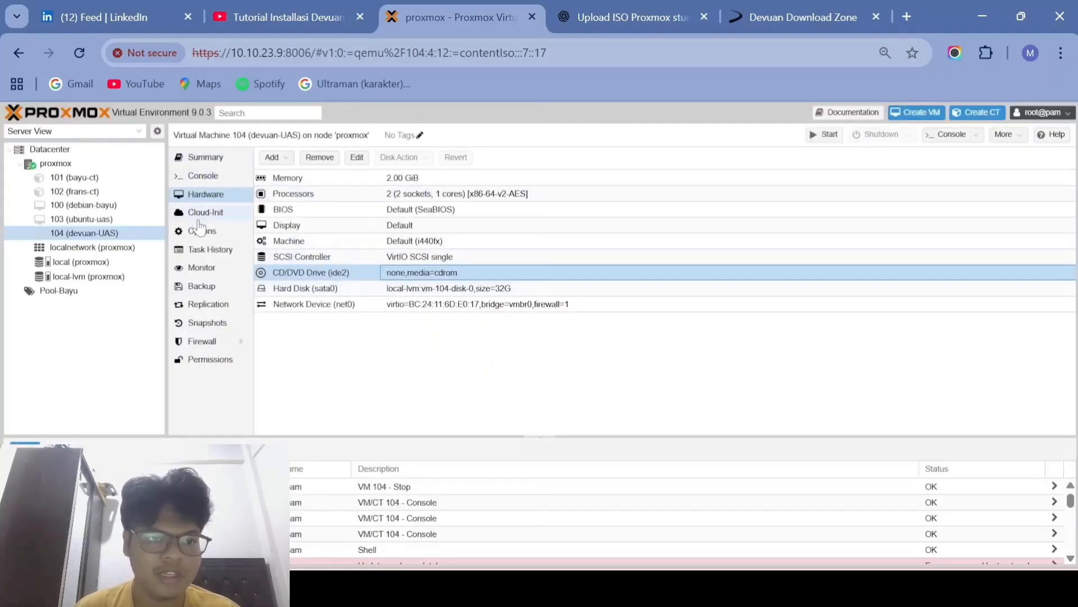
click(212, 176)
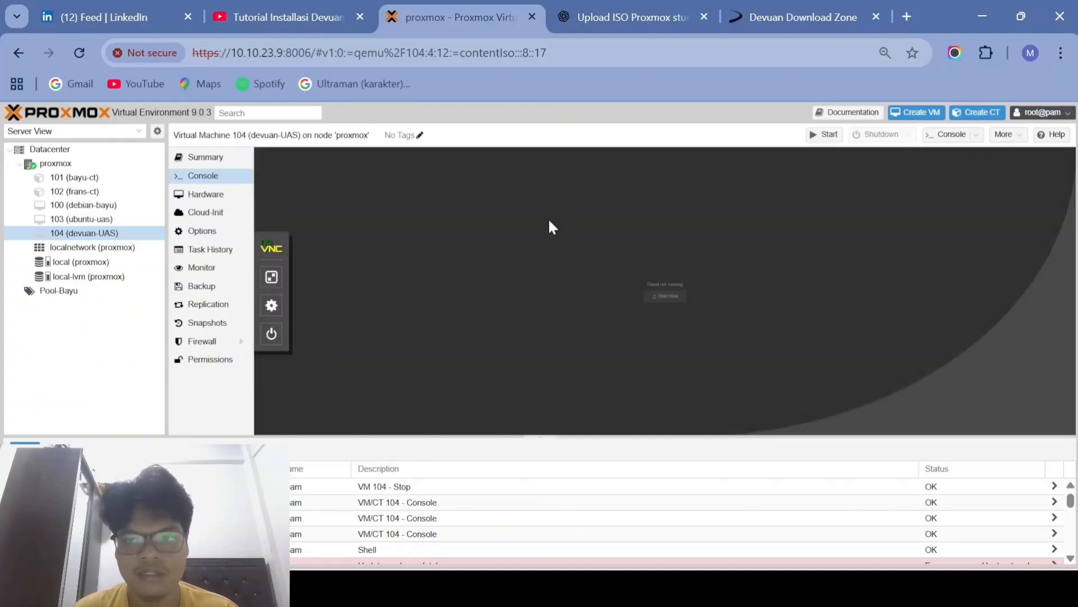
Step: Start VM 104, dismiss the noVNC error, and attempt a console login, which is rejected
click(825, 135)
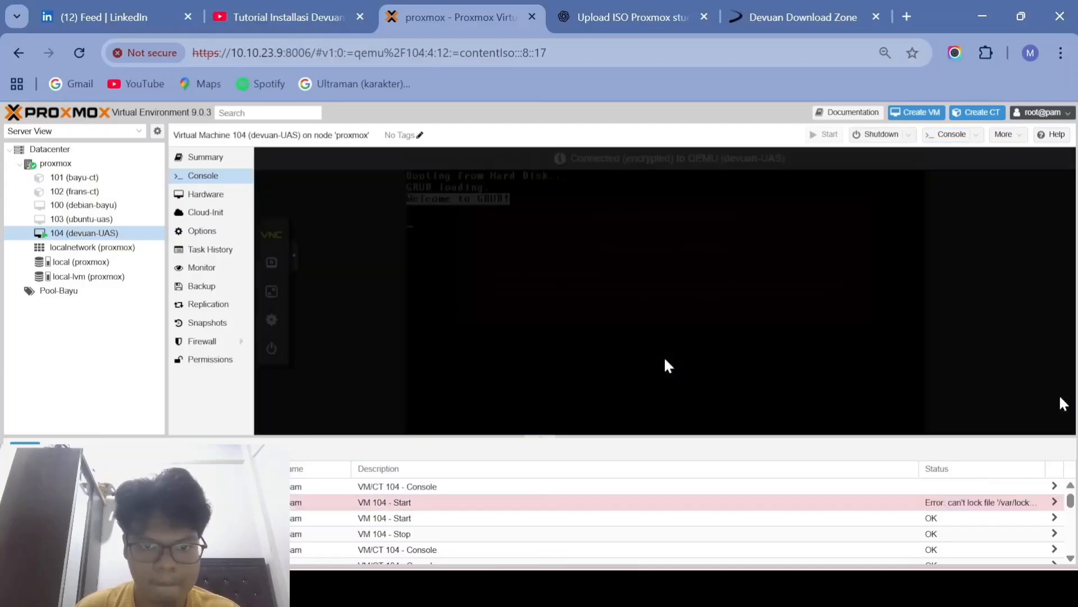
click(540, 304)
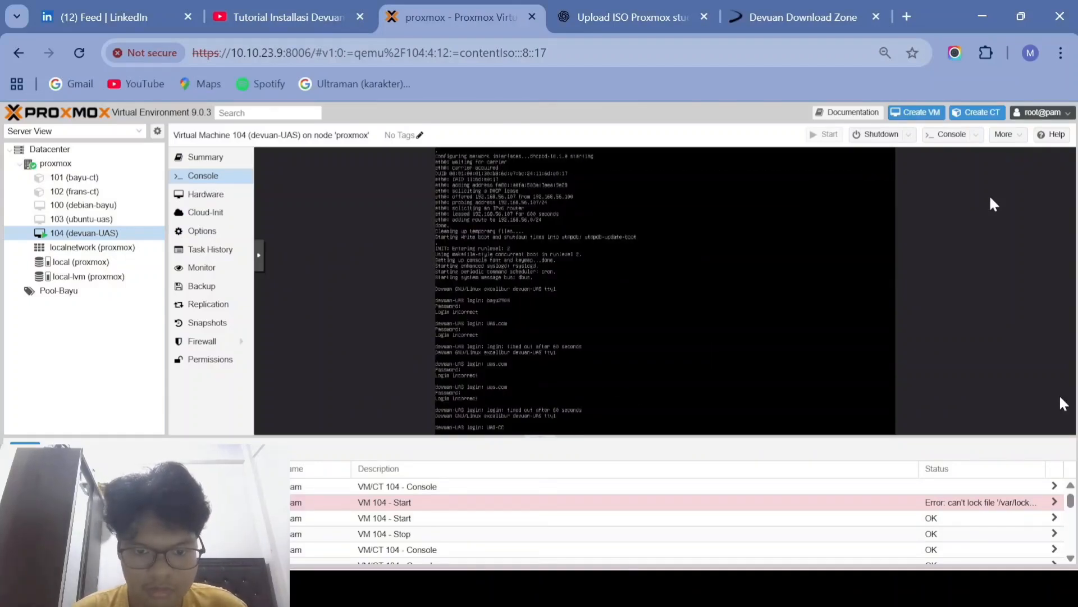
key(Return)
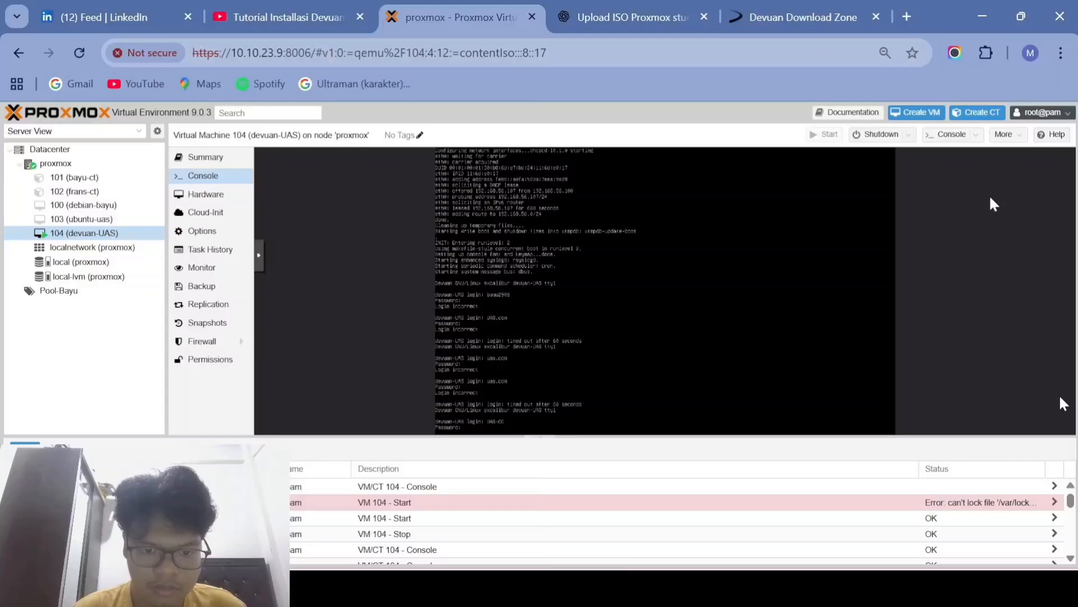
key(Return)
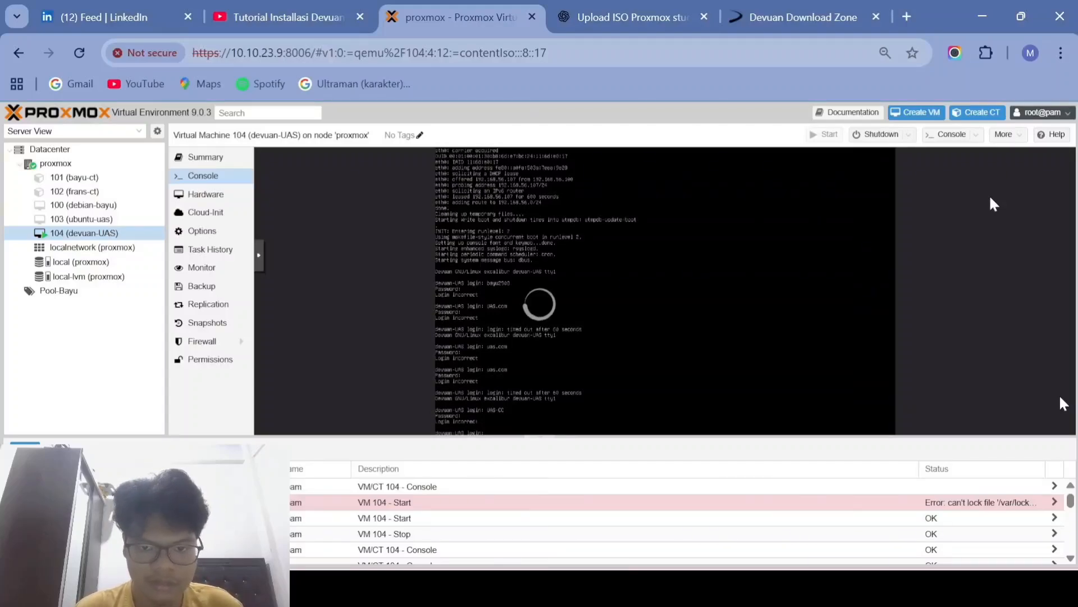
click(264, 292)
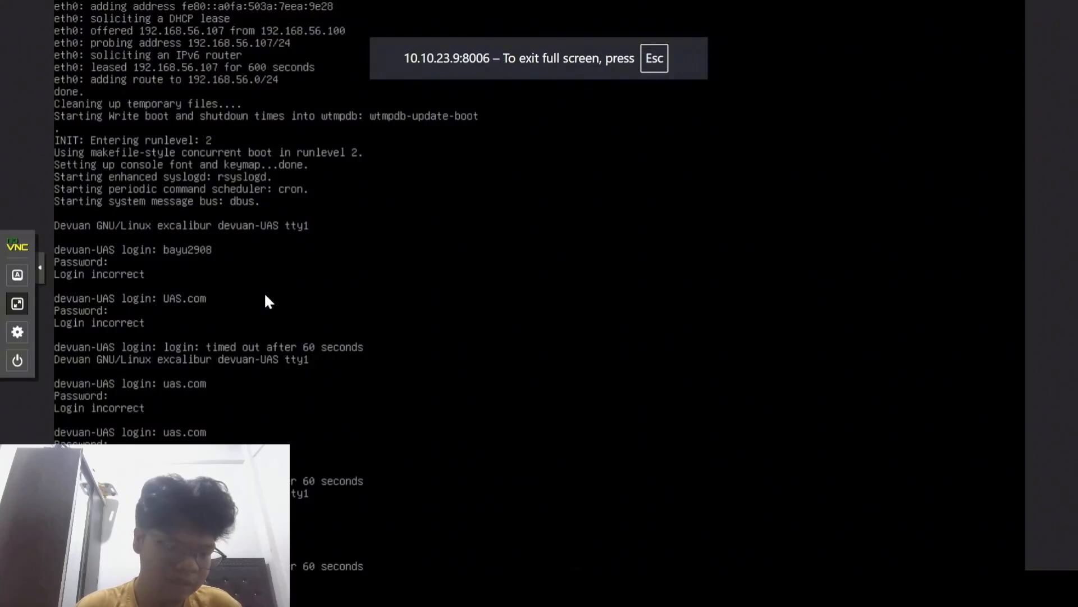
scroll(288, 389, down, 2)
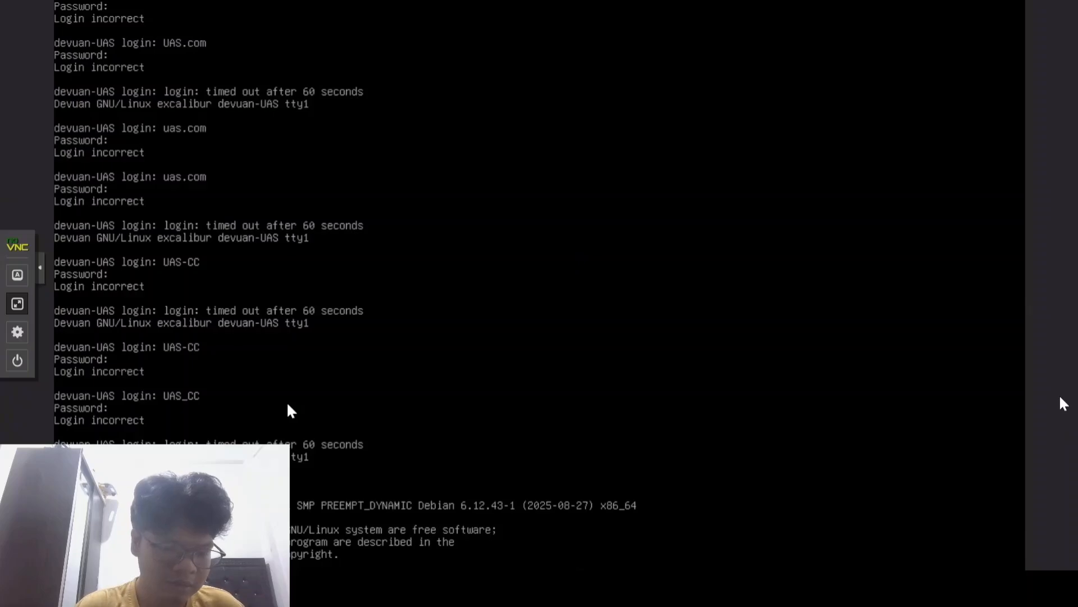
key(Escape)
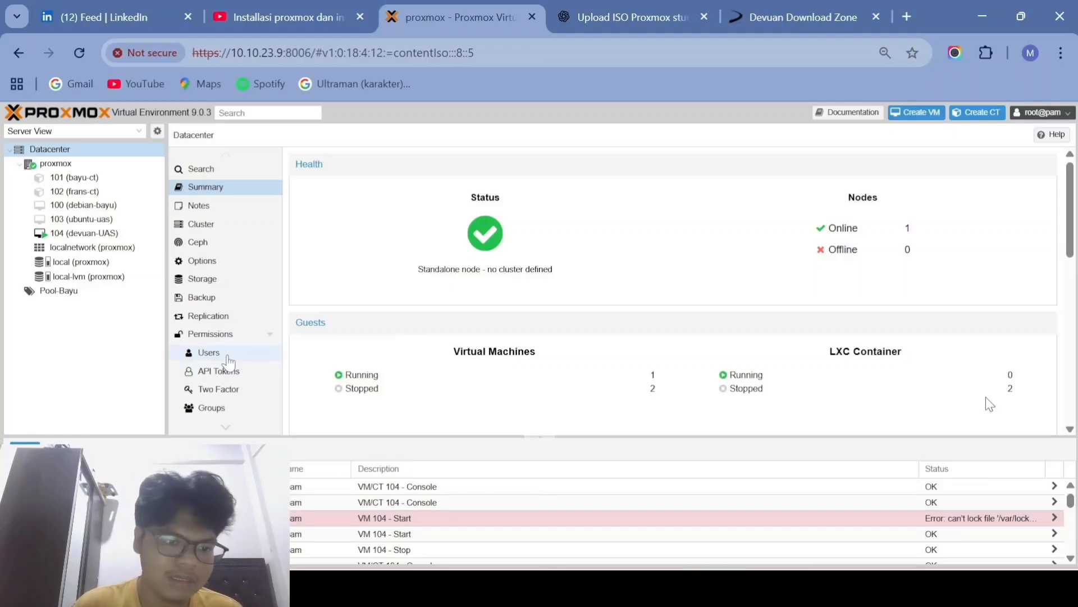
Step: Start adding a new user in the Proxmox VE authentication server realm
click(228, 356)
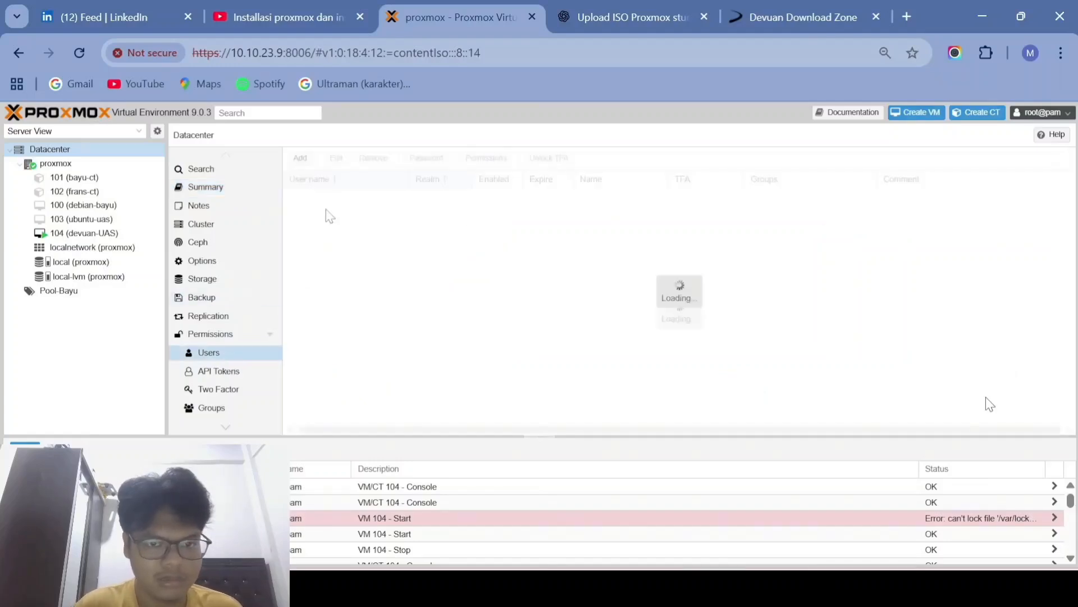
click(300, 159)
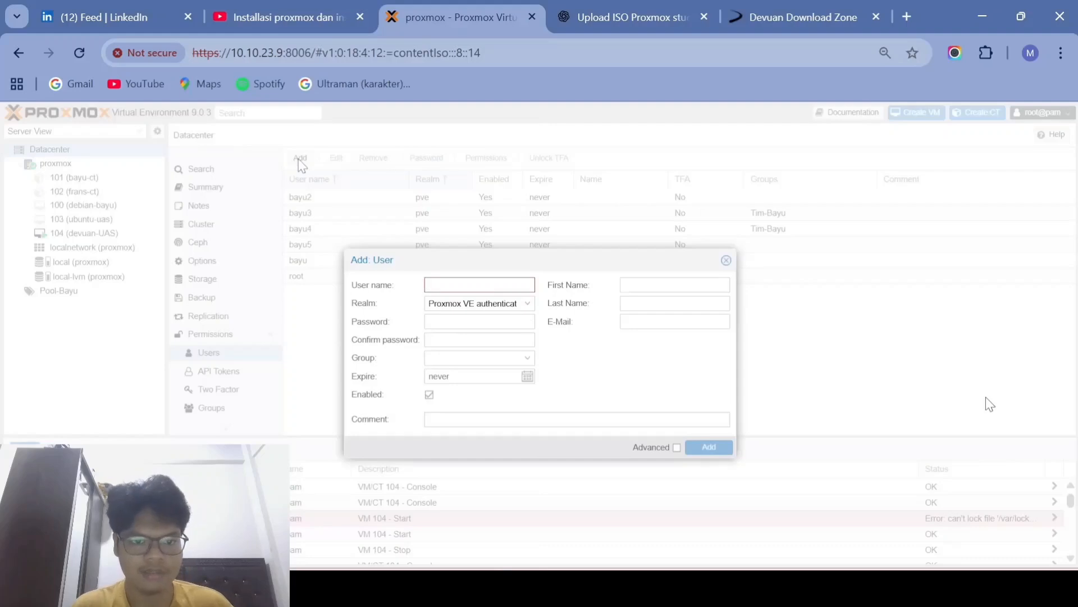
click(522, 308)
click(523, 318)
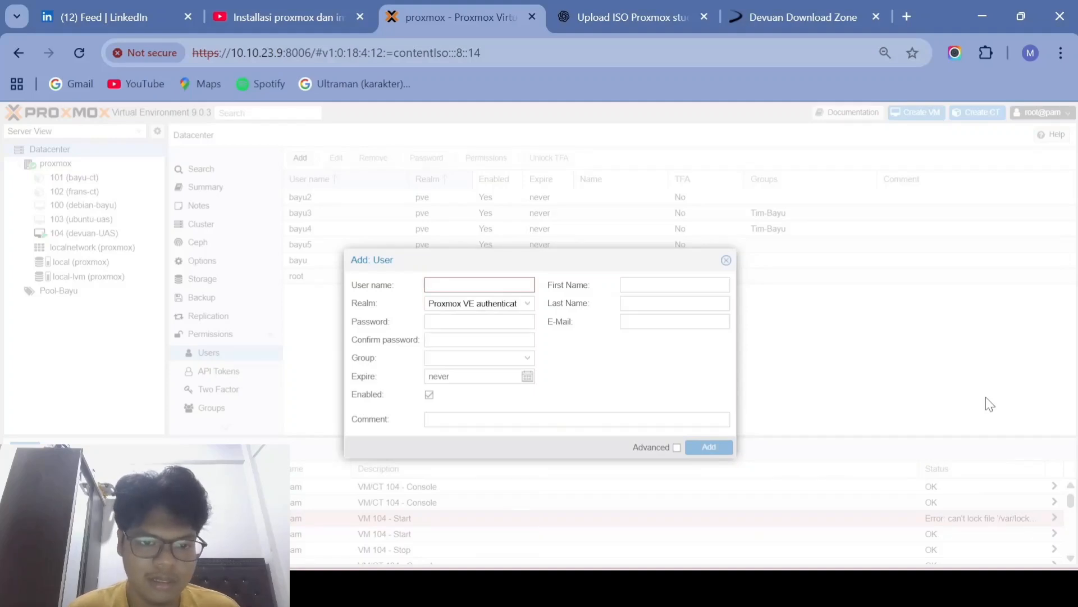
Step: Enter user name UAS-Devuan, its password twice, and the user's first and last name
text(UAS-Devuan)
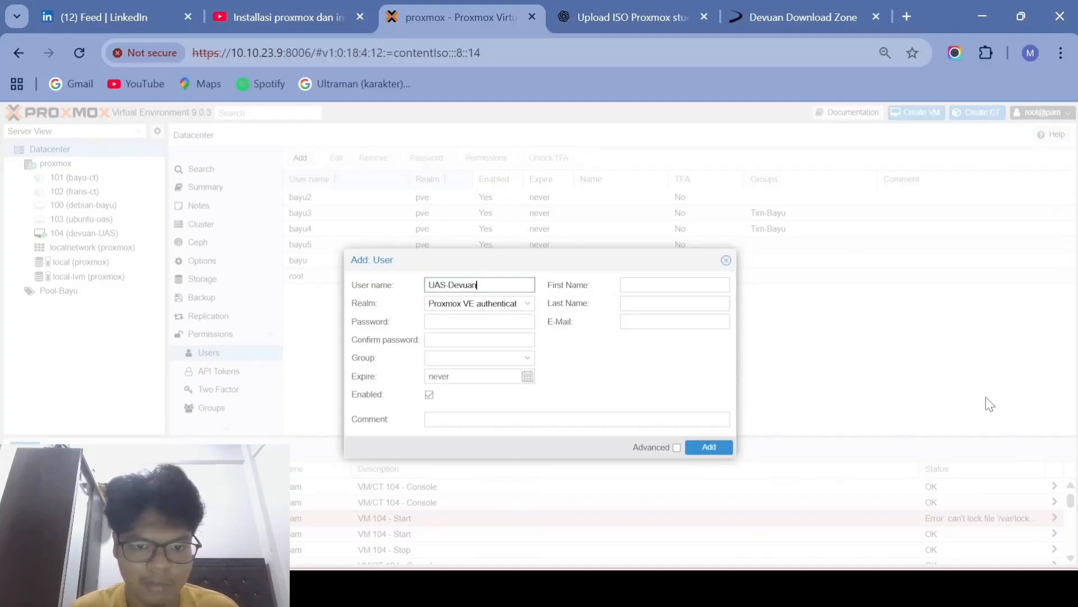
key(Tab)
key(Tab)
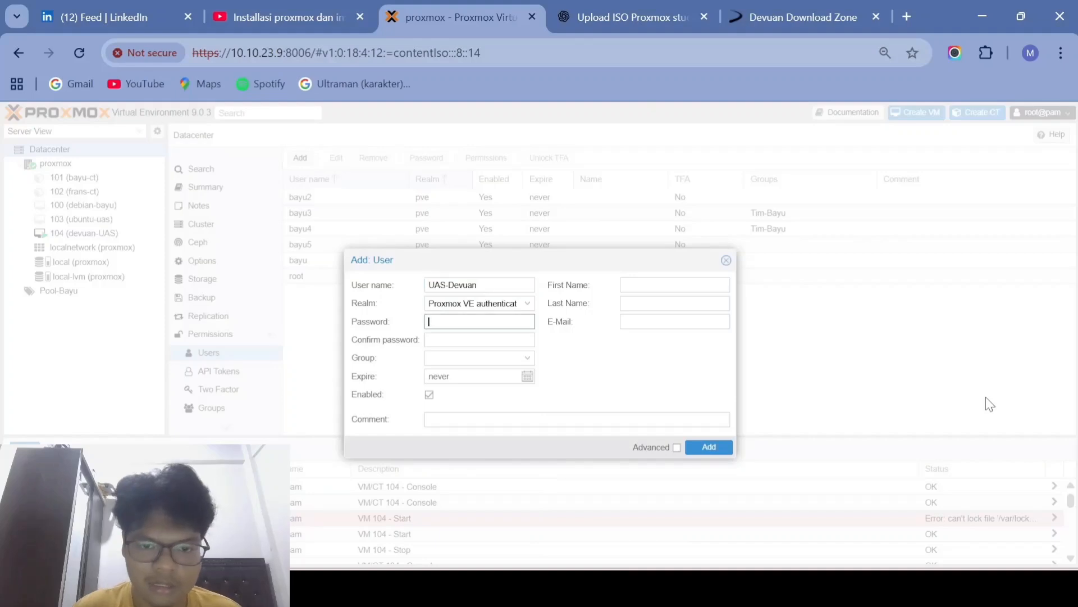
text(••••••)
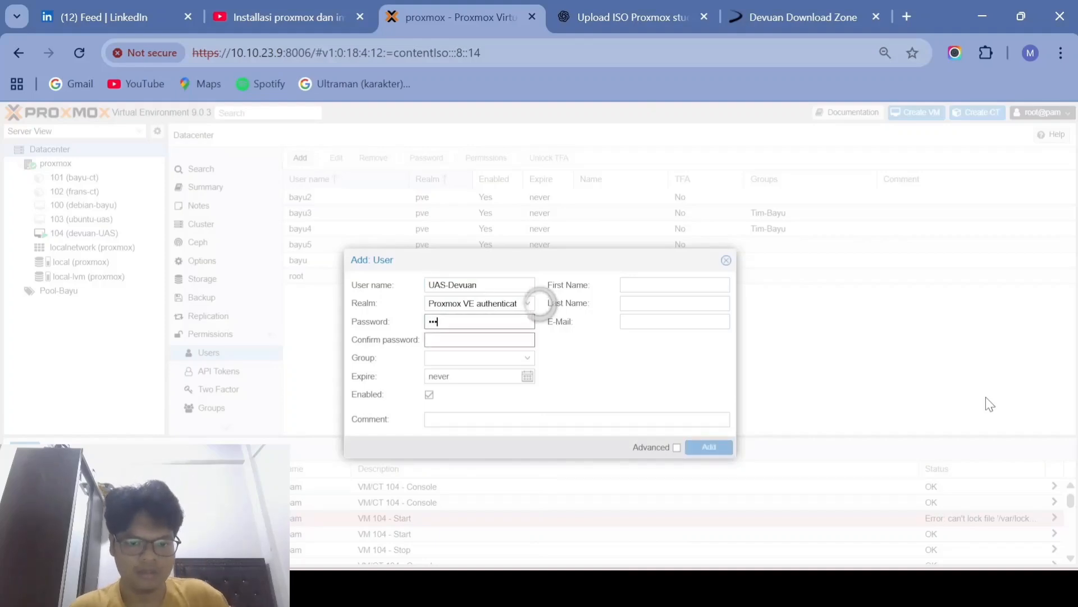
key(Tab)
text(••••••)
key(Tab)
text(Udin)
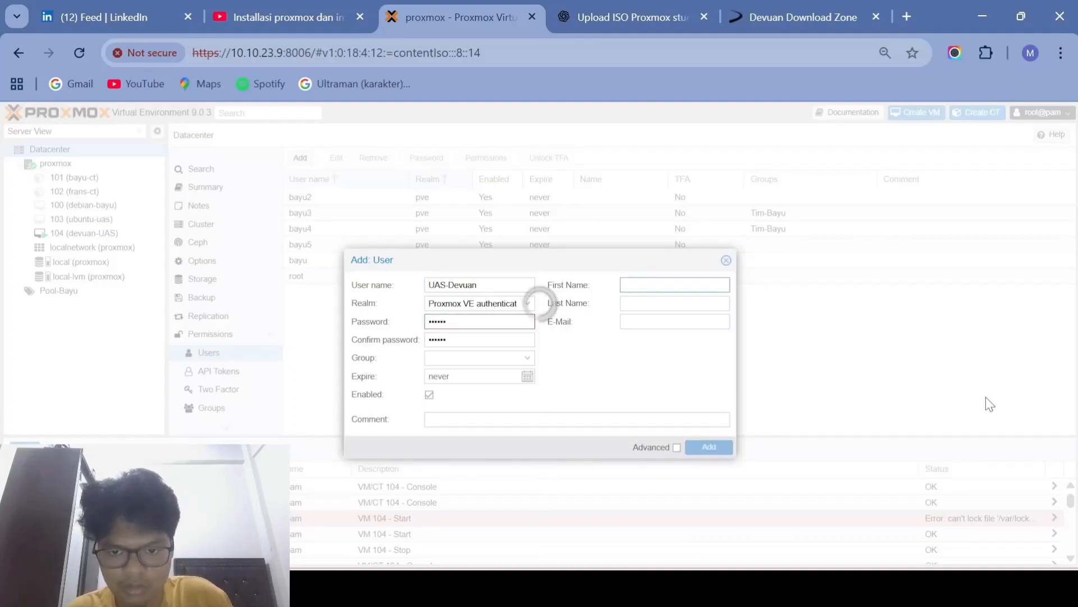
key(Tab)
text(Cihuy)
Step: Leave the group empty, correct the password, and create the UAS-Devuan user
click(527, 358)
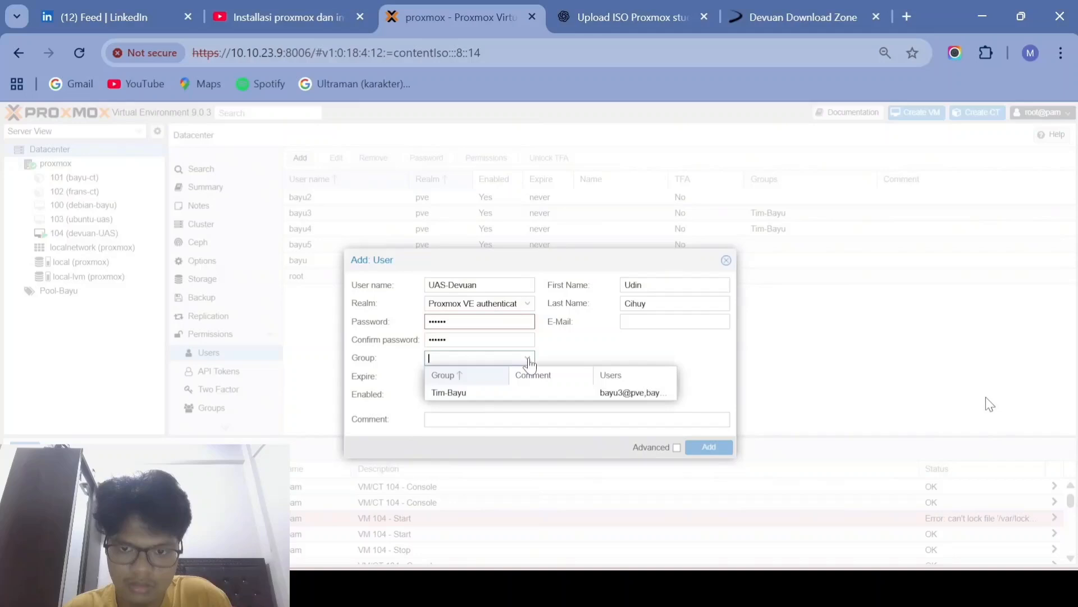
click(503, 392)
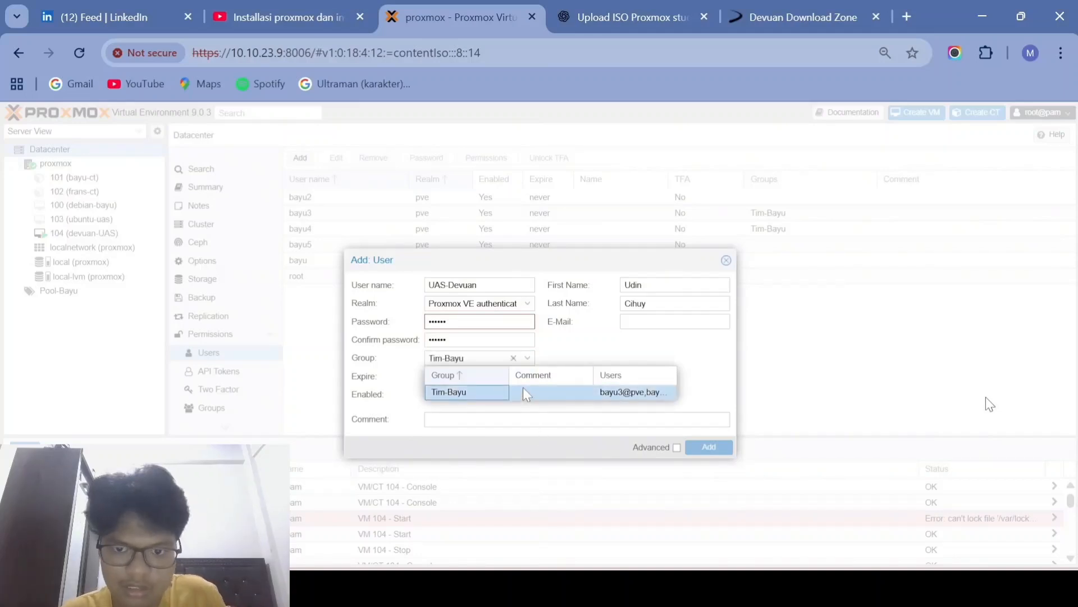
click(514, 358)
click(491, 322)
text(••)
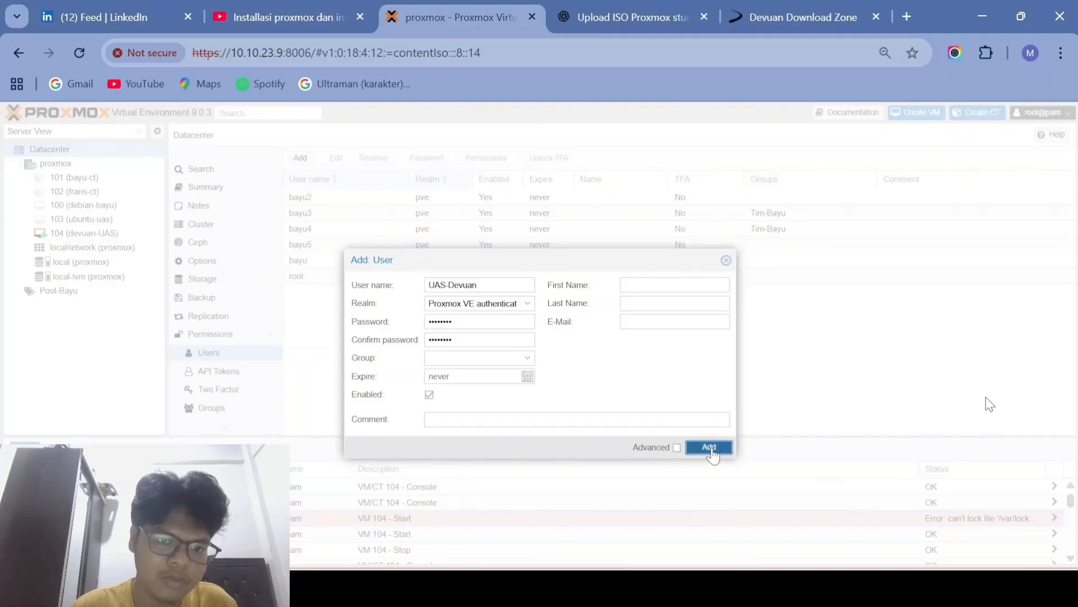
click(711, 448)
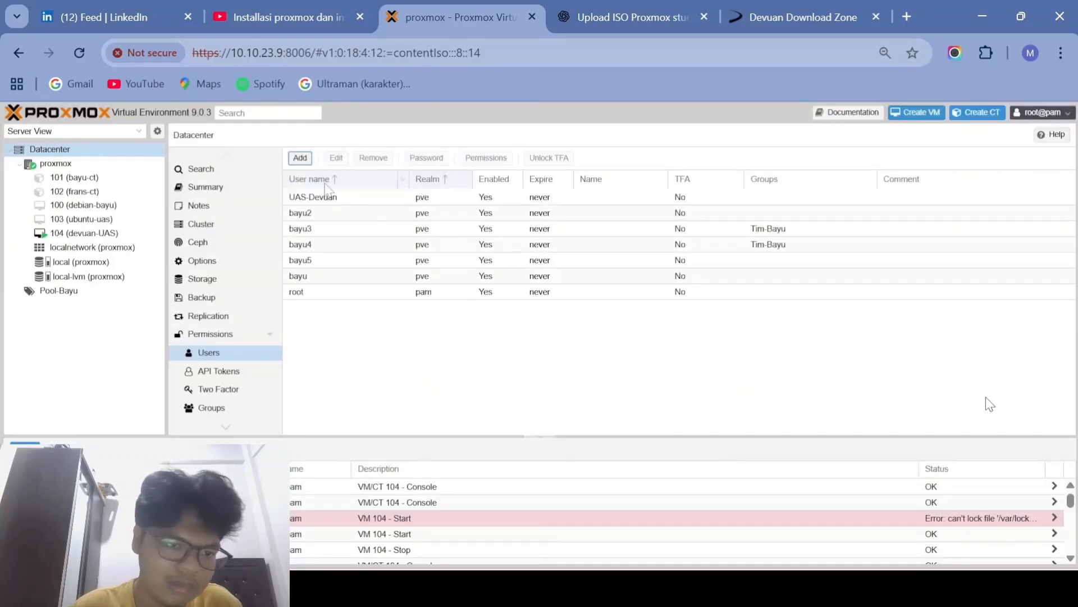
Step: Add user UAS-Debian with a password, then show the Datacenter permissions list
click(303, 159)
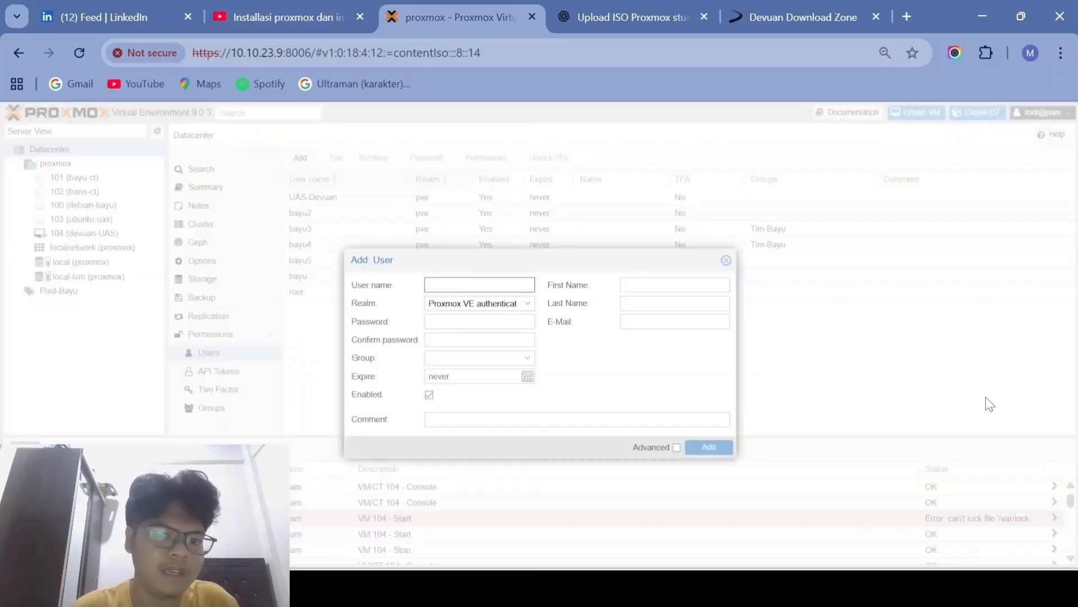
text(UAS)
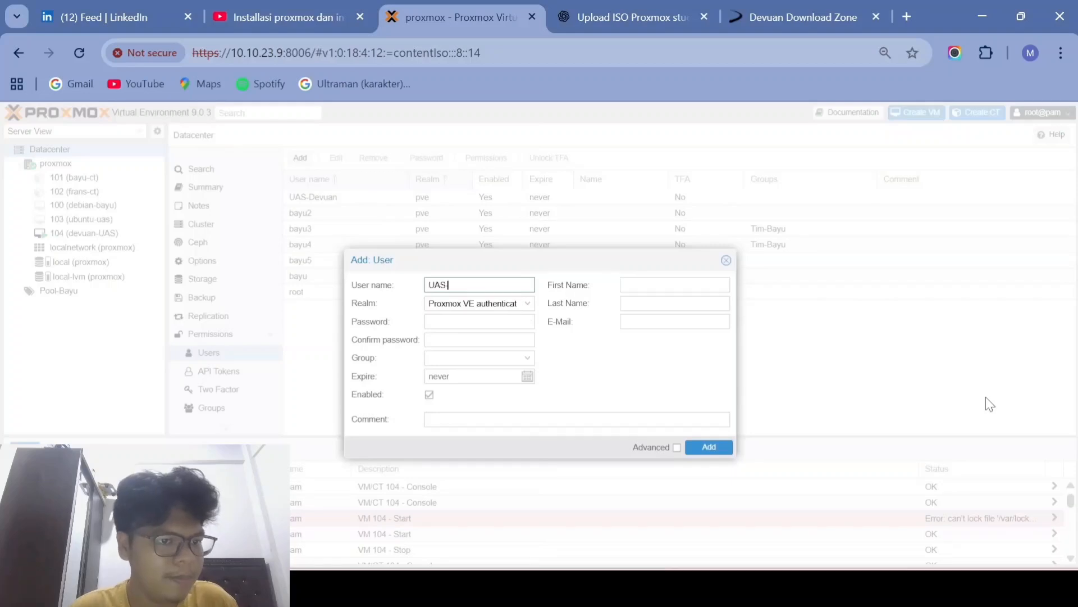
text(-Deb)
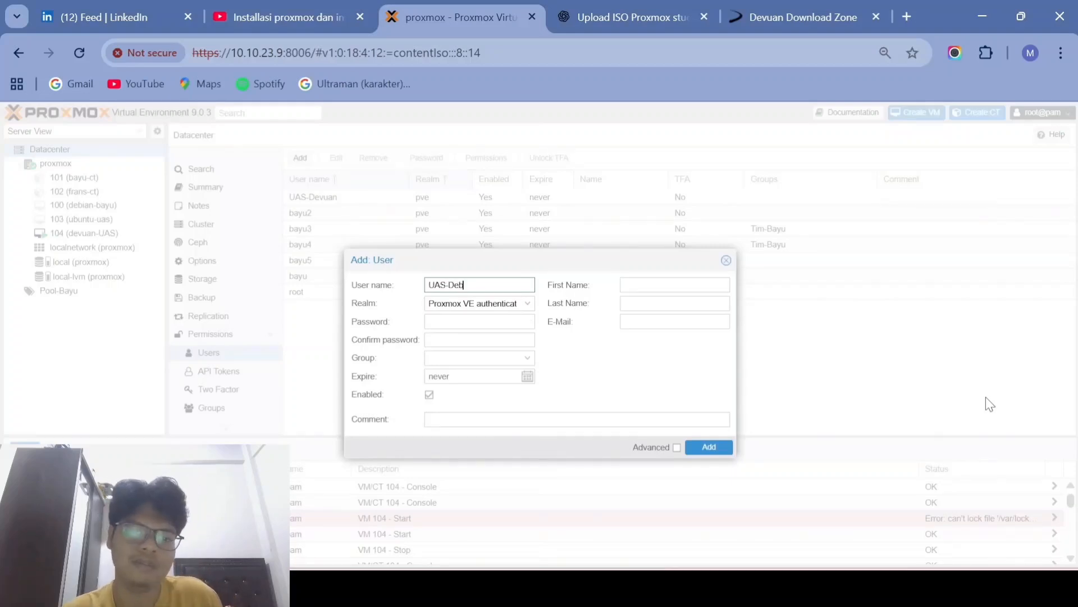
text(oian)
key(Tab)
text(****************)
key(Return)
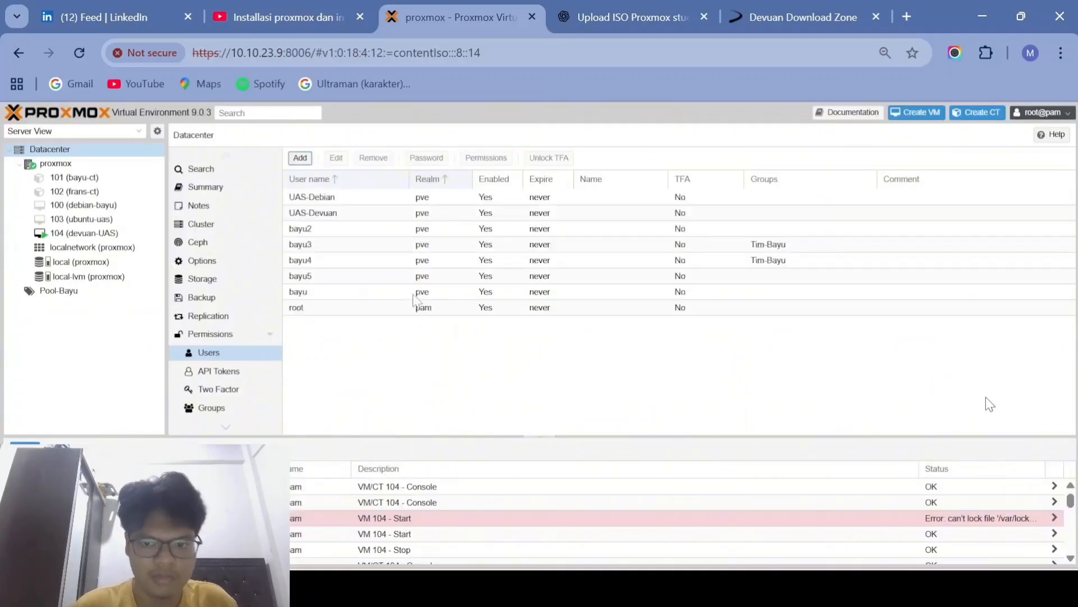
click(228, 336)
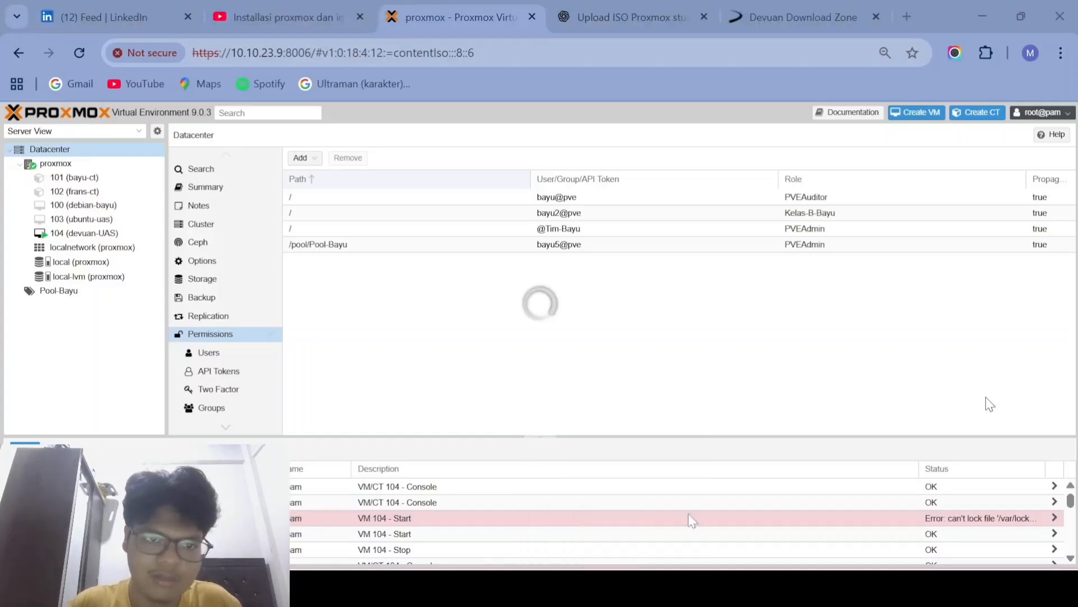
Step: Start a new user permission with its path set to /vms/104
click(233, 338)
click(304, 159)
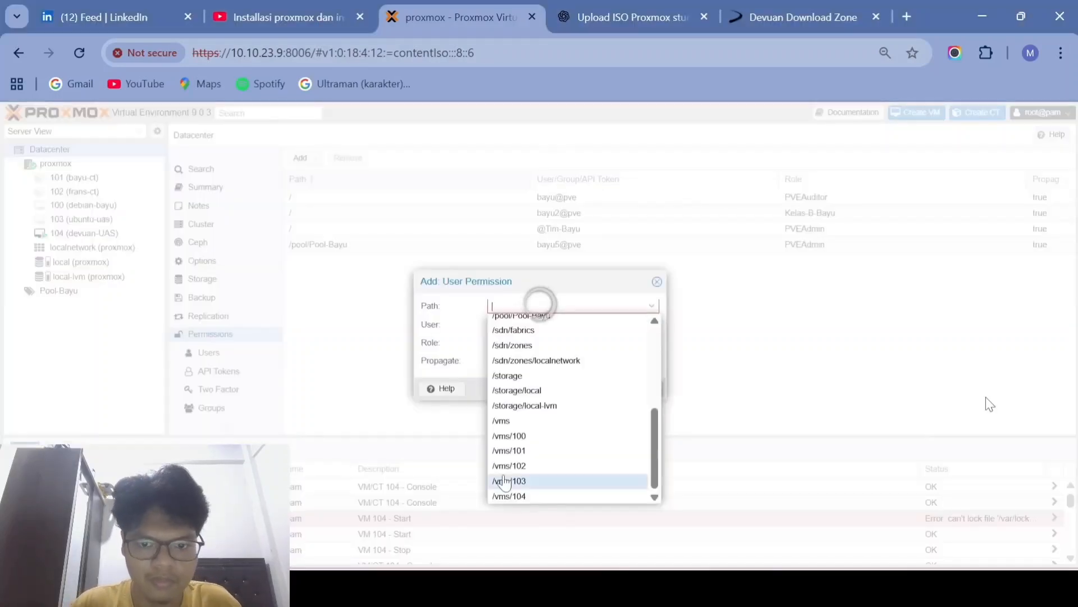
click(518, 481)
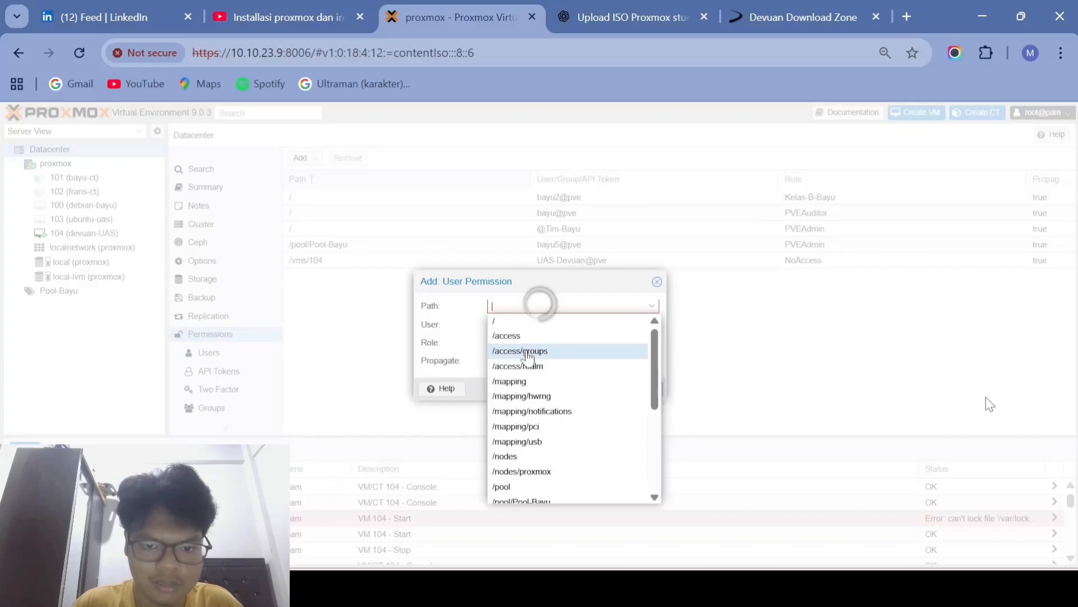
scroll(534, 427, down, 5)
click(534, 449)
key(Return)
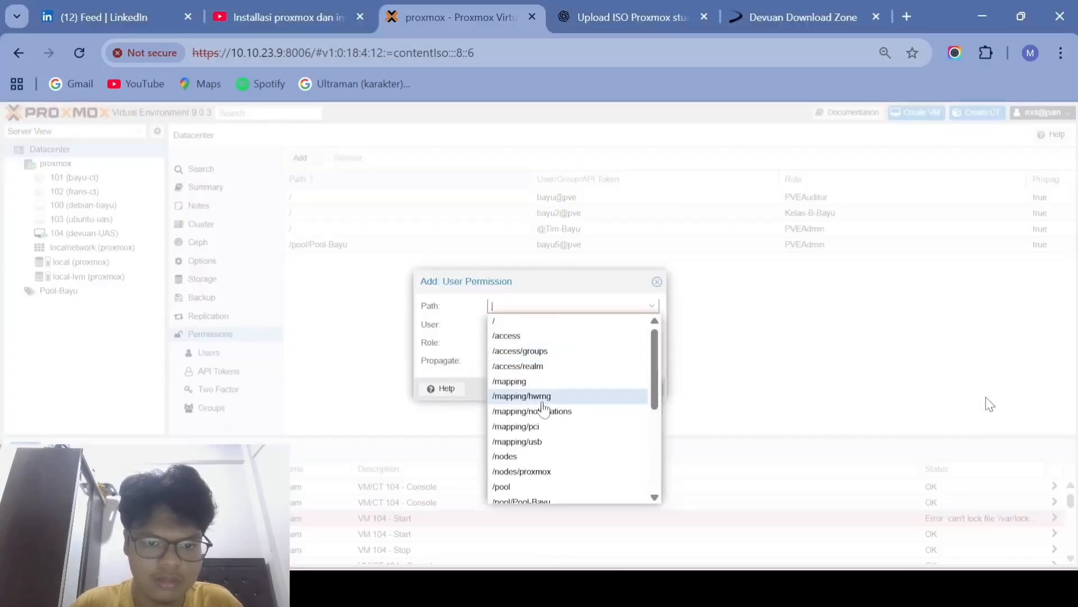
scroll(549, 410, down, 10)
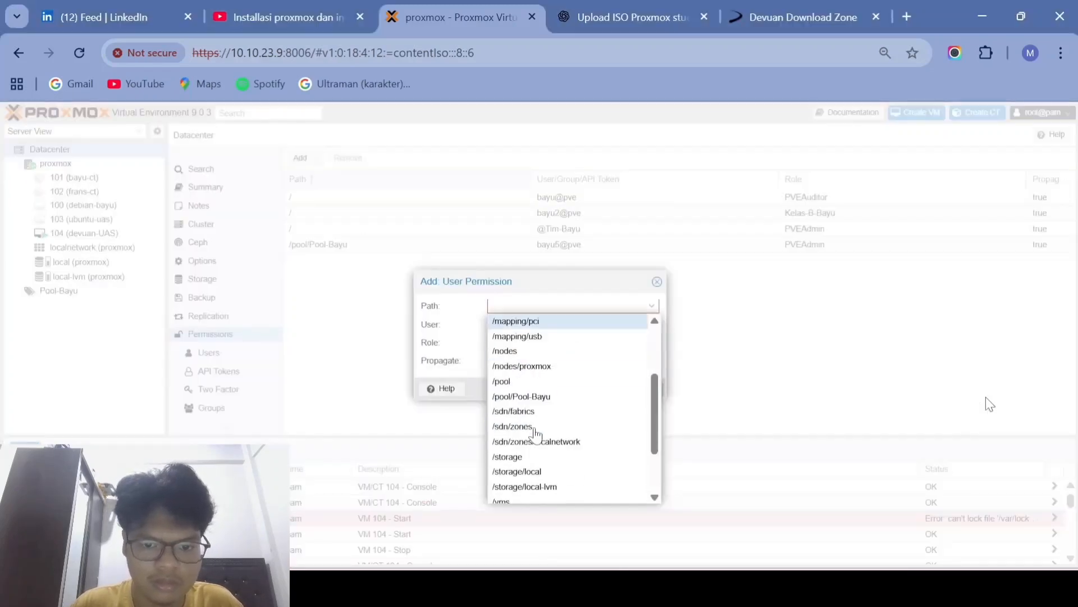
click(516, 497)
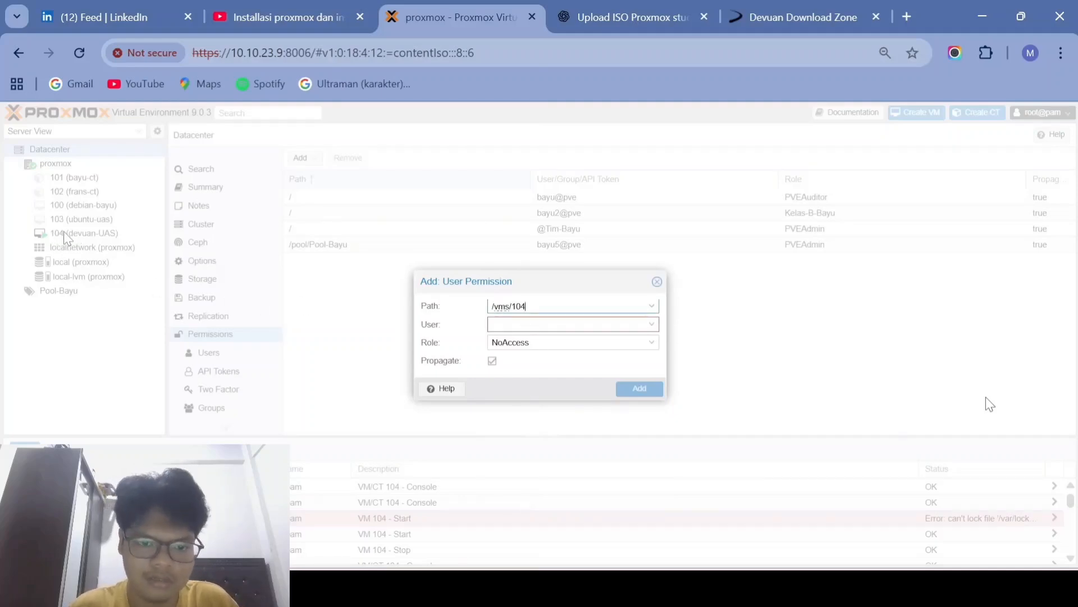
Step: Assign UAS-Devuan@pve the PVEVMAdmin role and save the permission
click(547, 324)
click(549, 375)
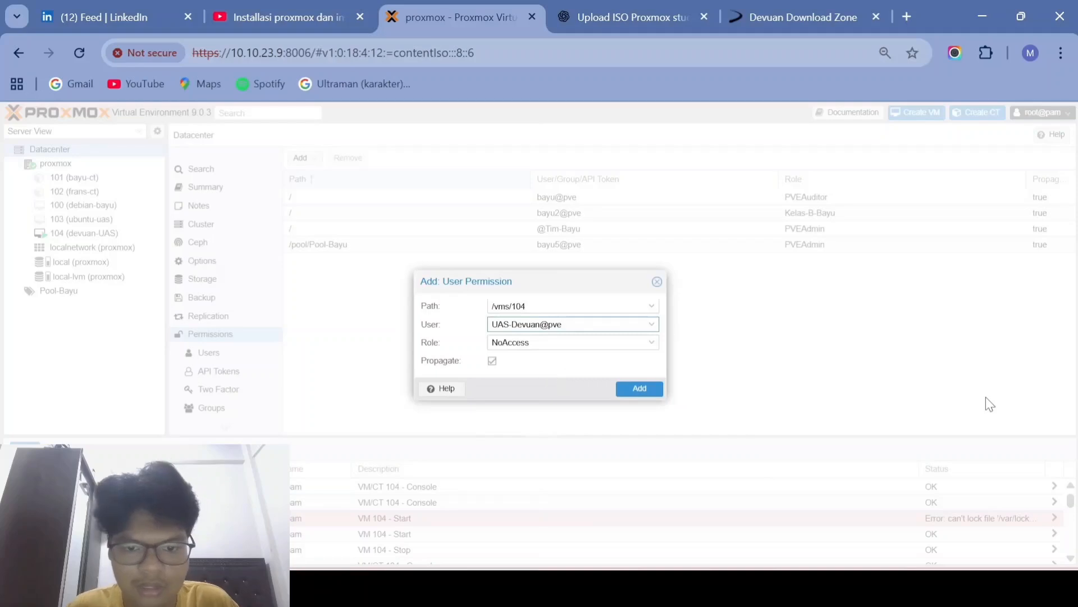
click(547, 342)
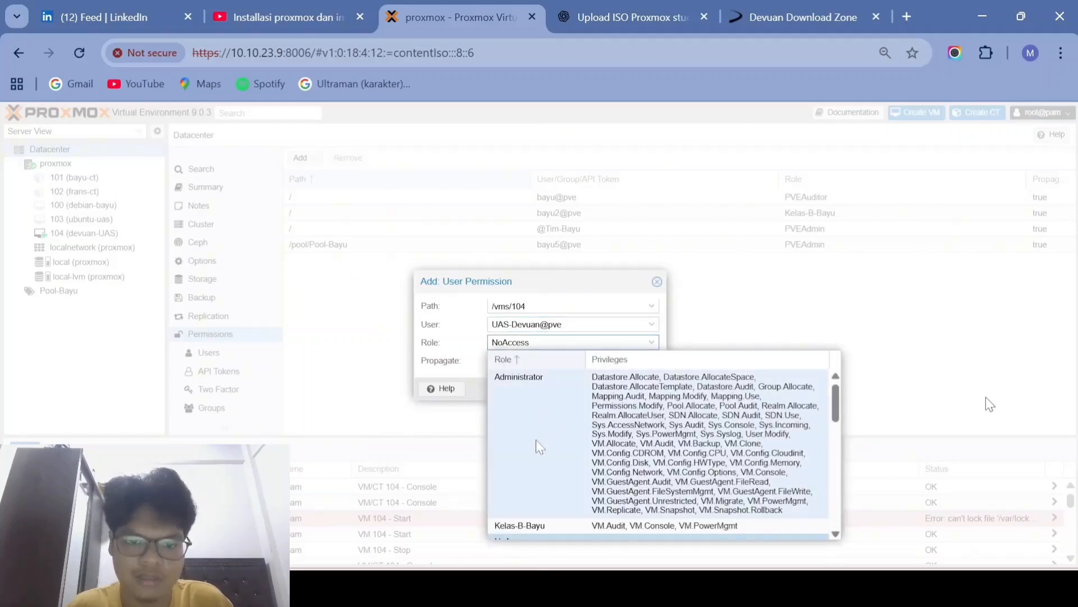
scroll(536, 439, down, 6)
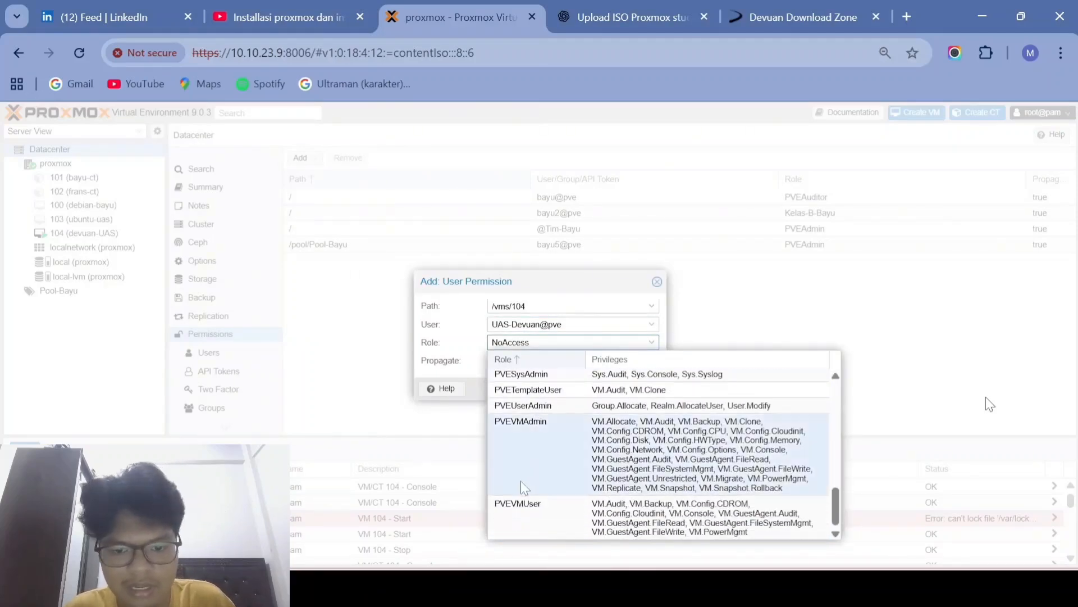
click(533, 438)
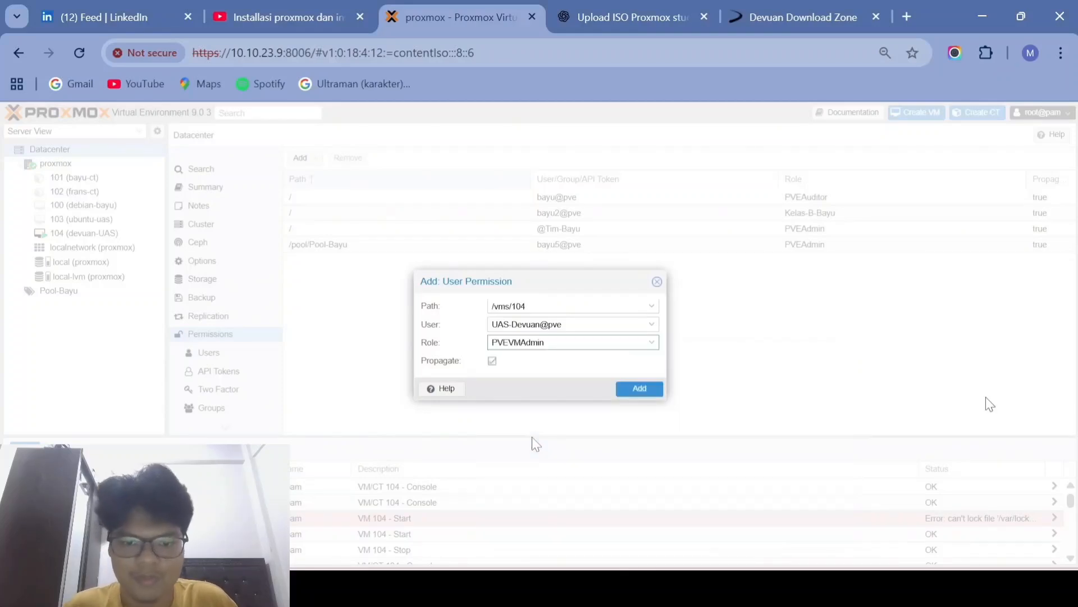
click(633, 400)
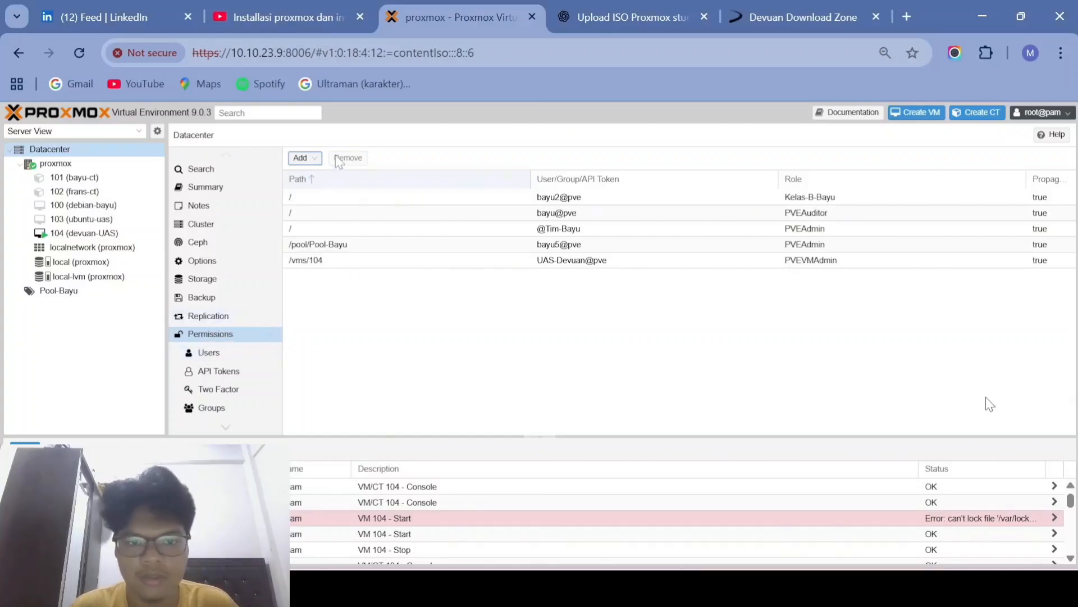
Step: Add a user permission granting UAS-Debian@pve the PVEVMAdmin role on path /vms/100
click(301, 157)
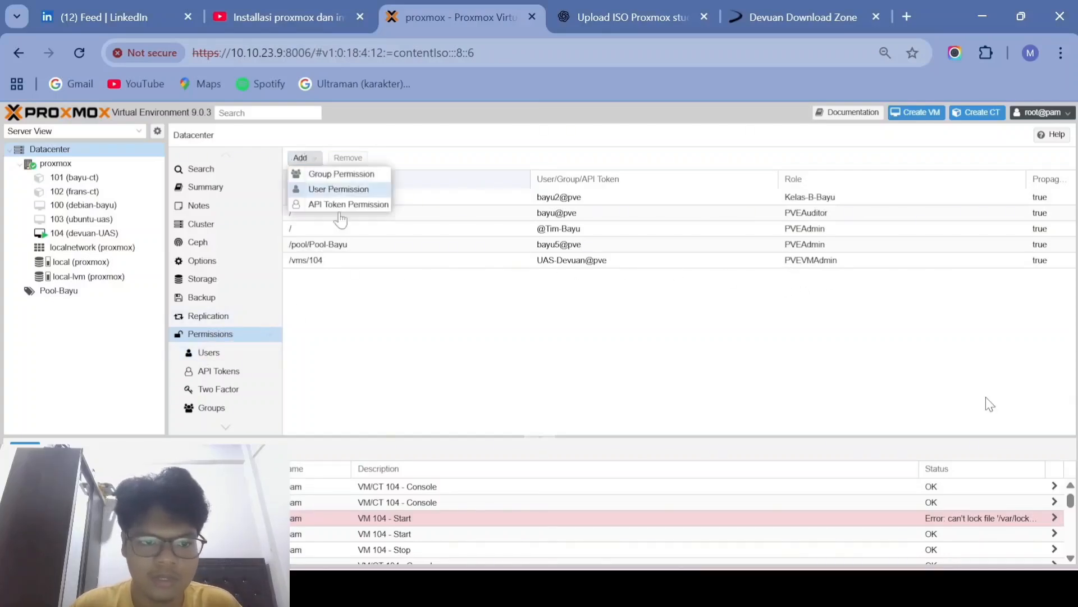
click(359, 190)
scroll(547, 387, down, 3)
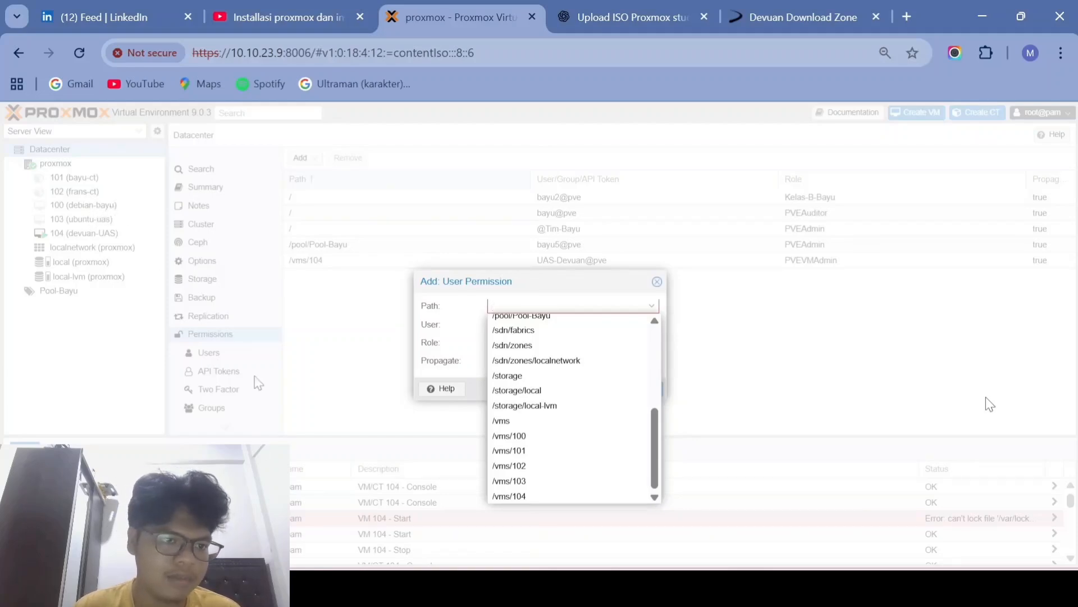
click(526, 436)
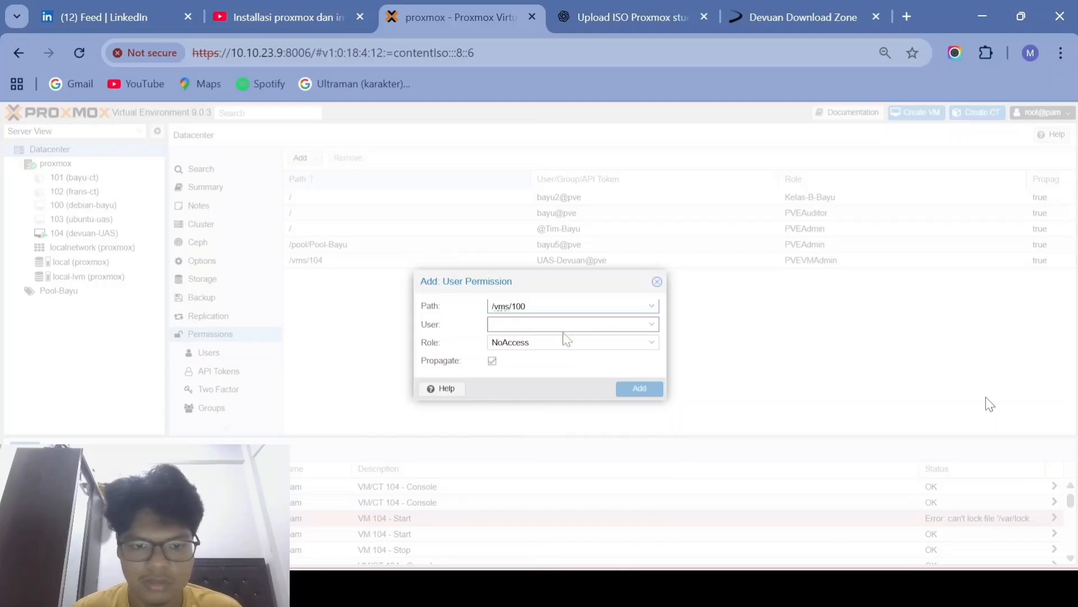
key(Tab)
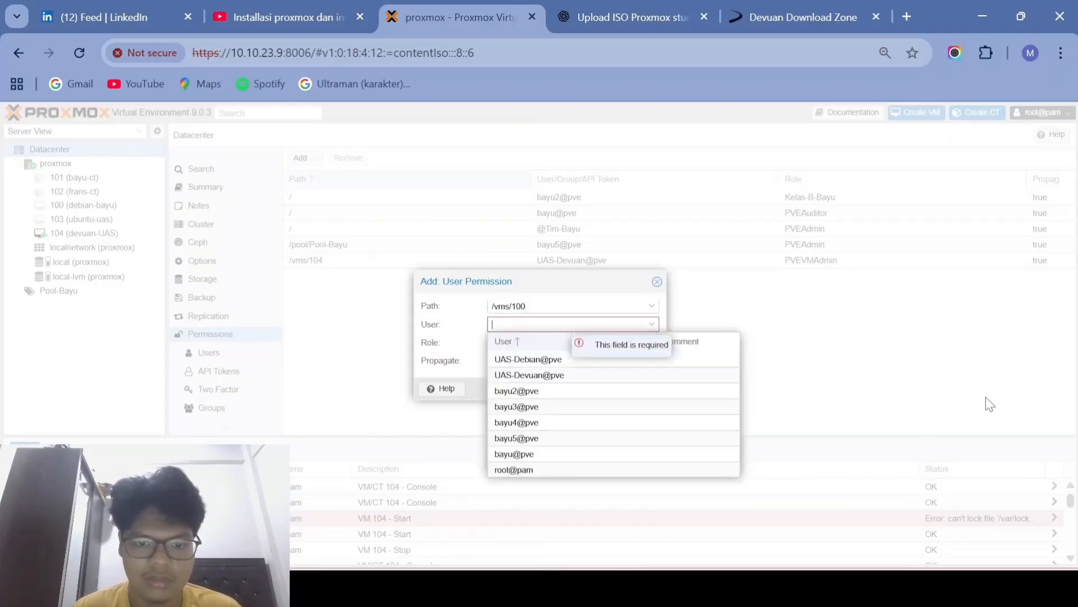
click(549, 359)
key(Tab)
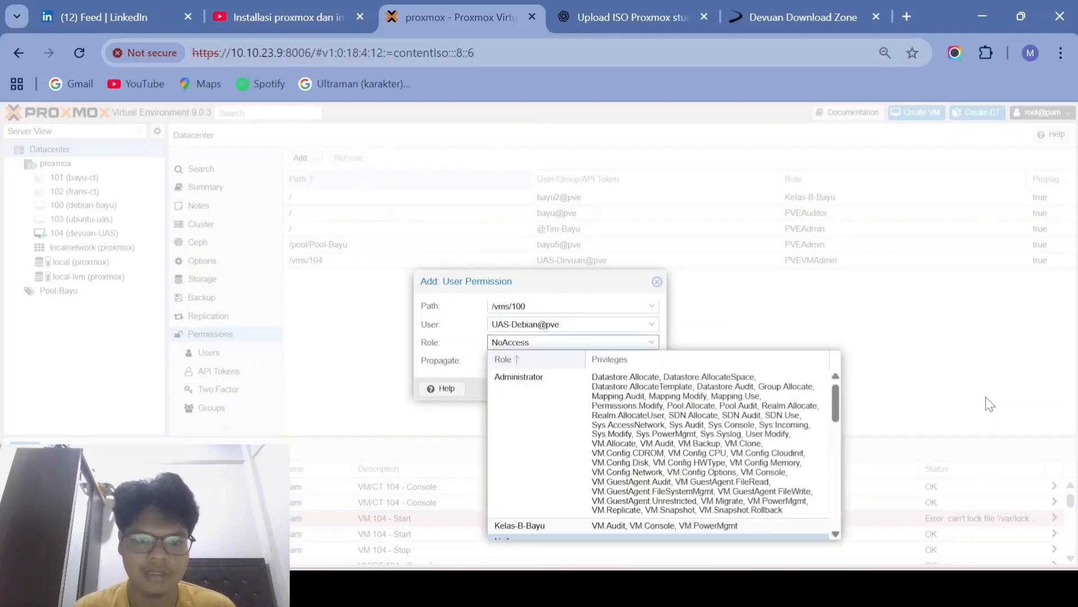
scroll(545, 455, down, 3)
scroll(543, 458, down, 3)
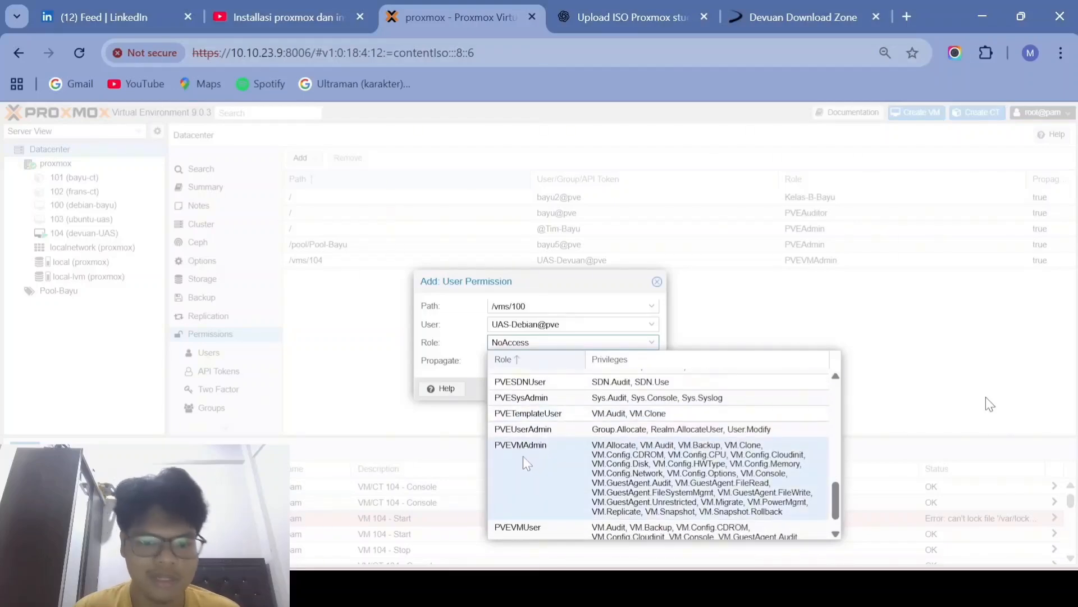
click(519, 458)
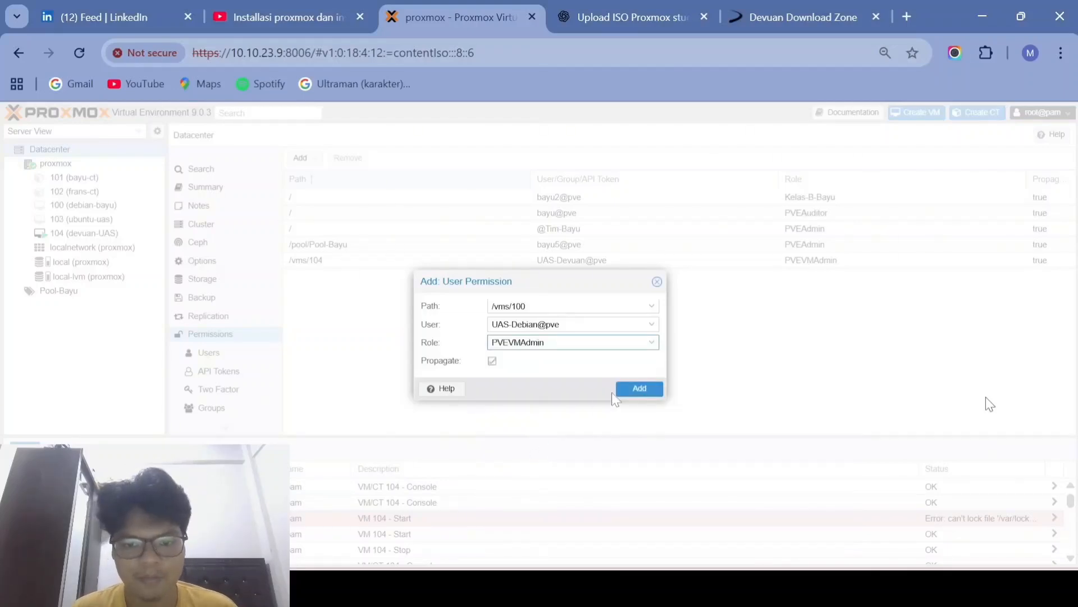
click(632, 392)
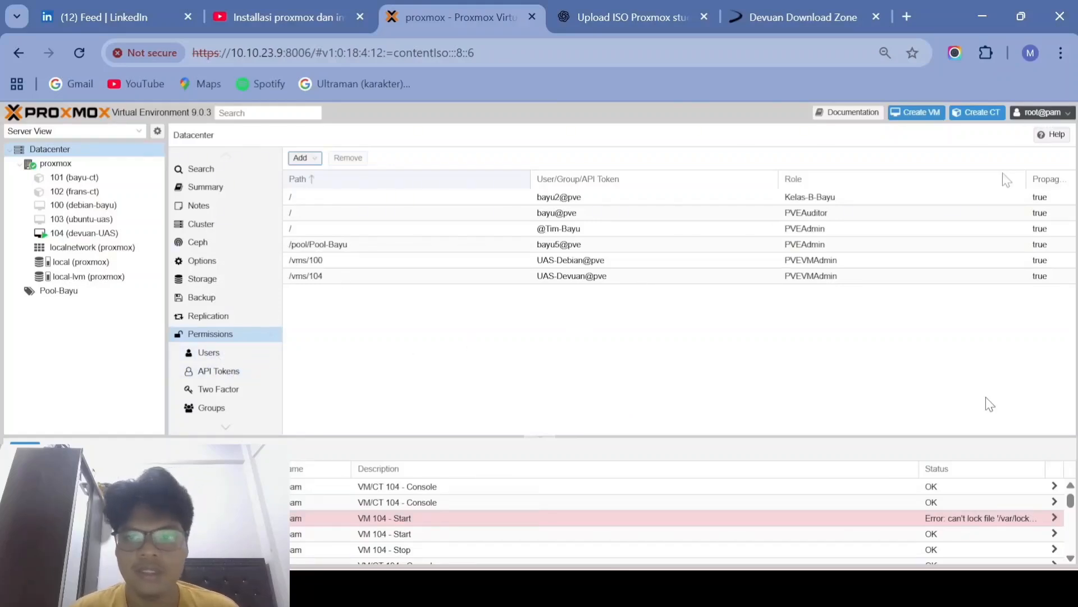
Step: Log out of root and sign in as UAS-Devuan using the Proxmox VE authentication realm
click(1059, 115)
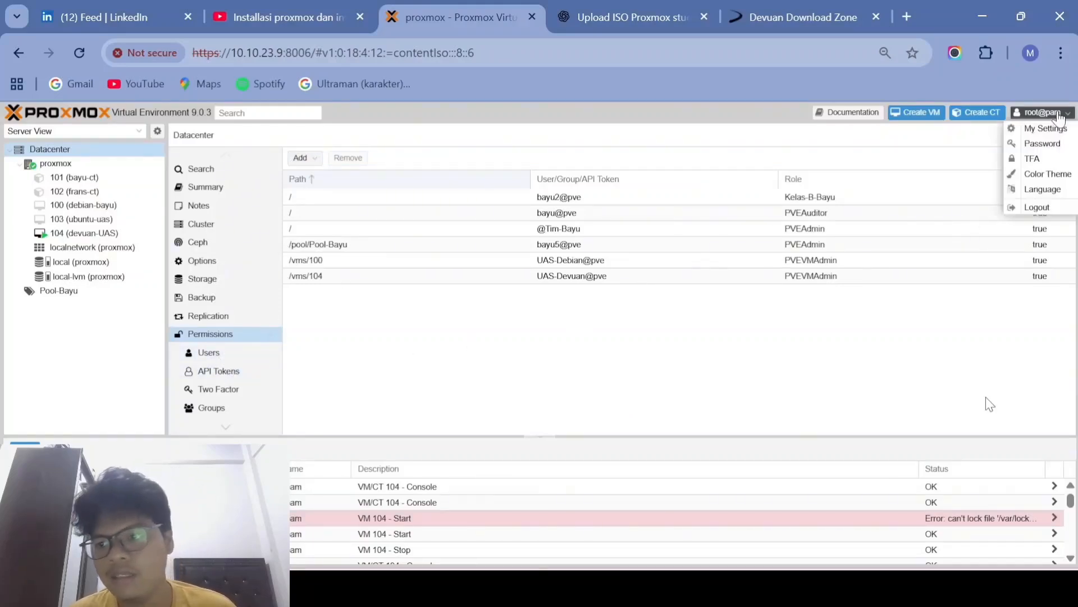
click(1035, 208)
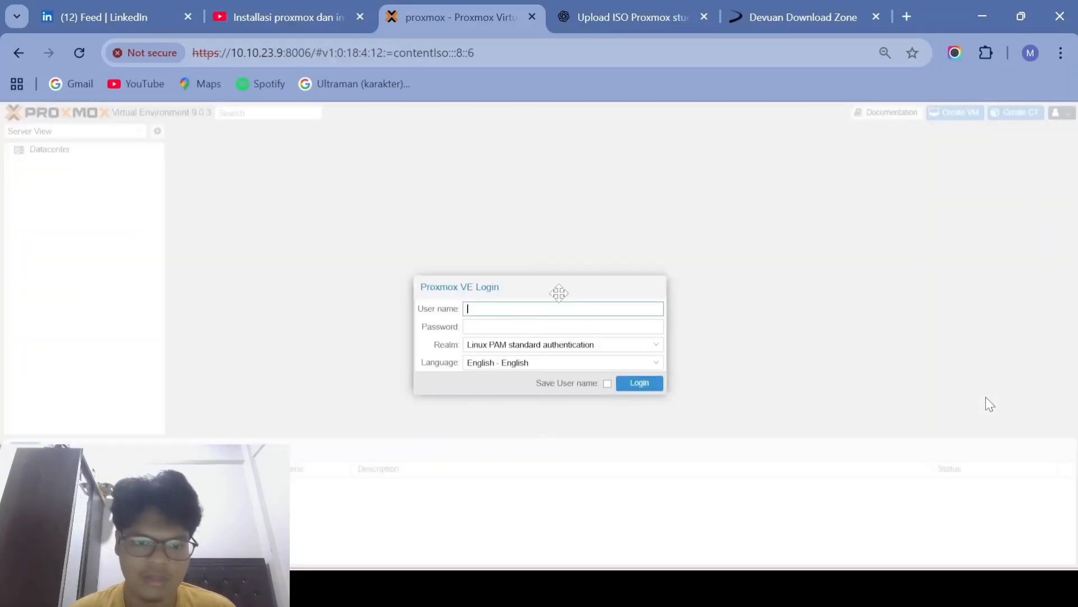
text(UAS-Devuan)
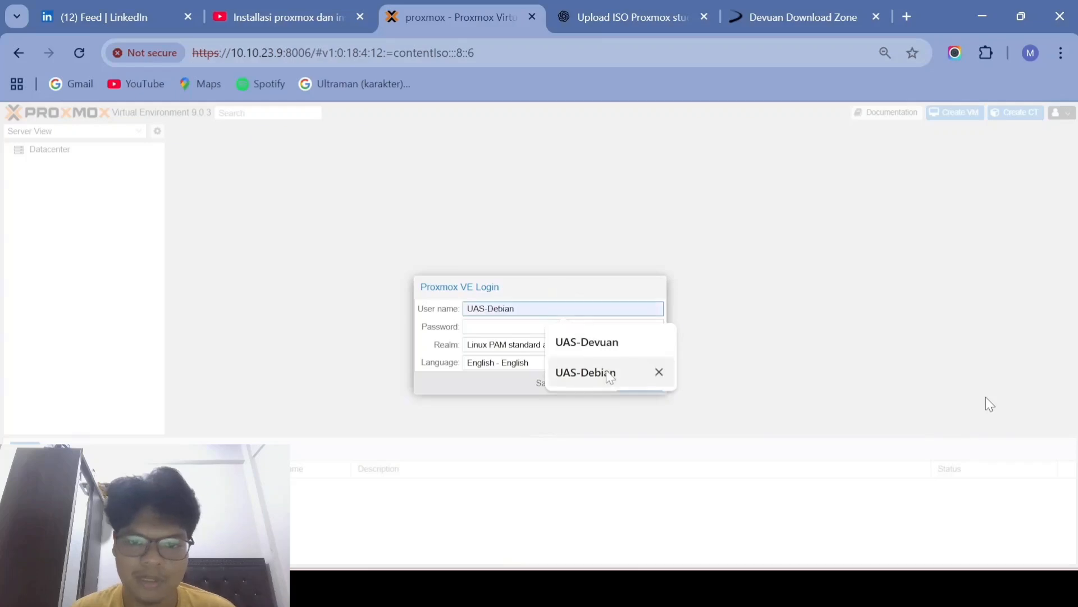
click(604, 348)
key(Tab)
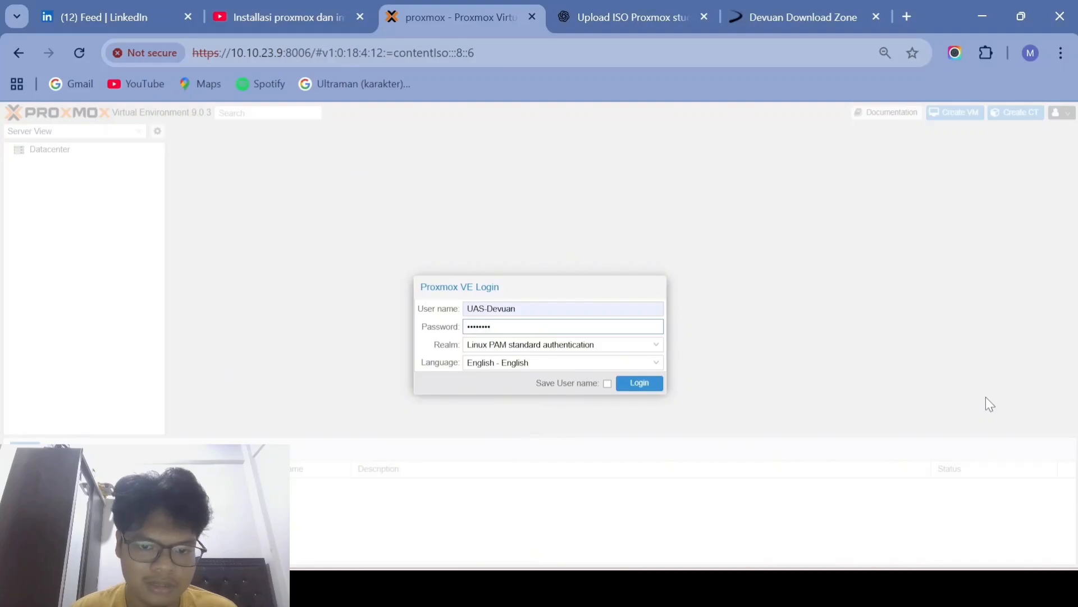
click(561, 344)
click(570, 373)
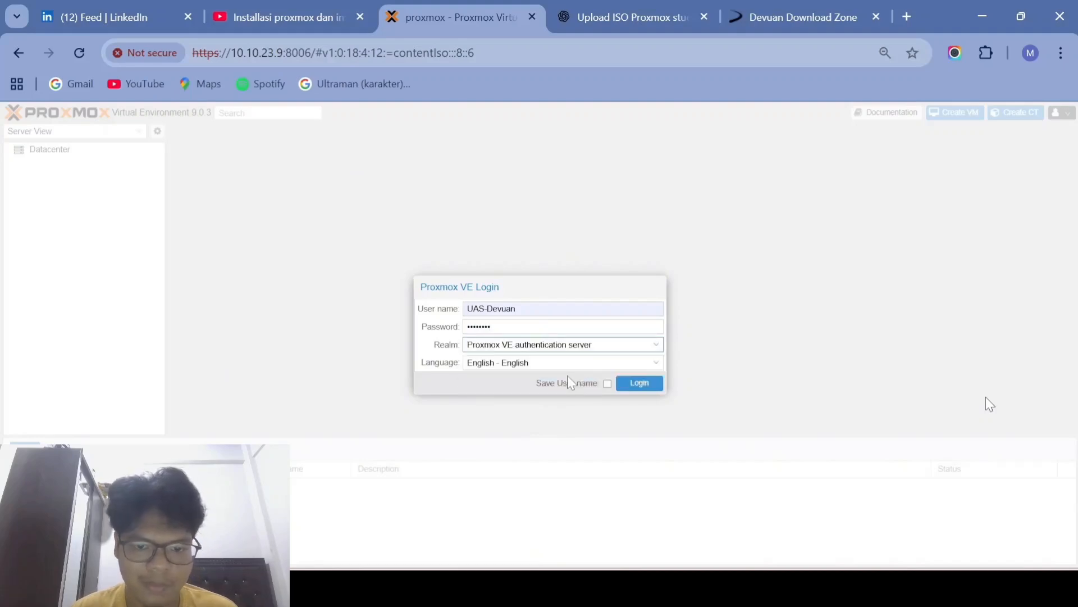
click(638, 382)
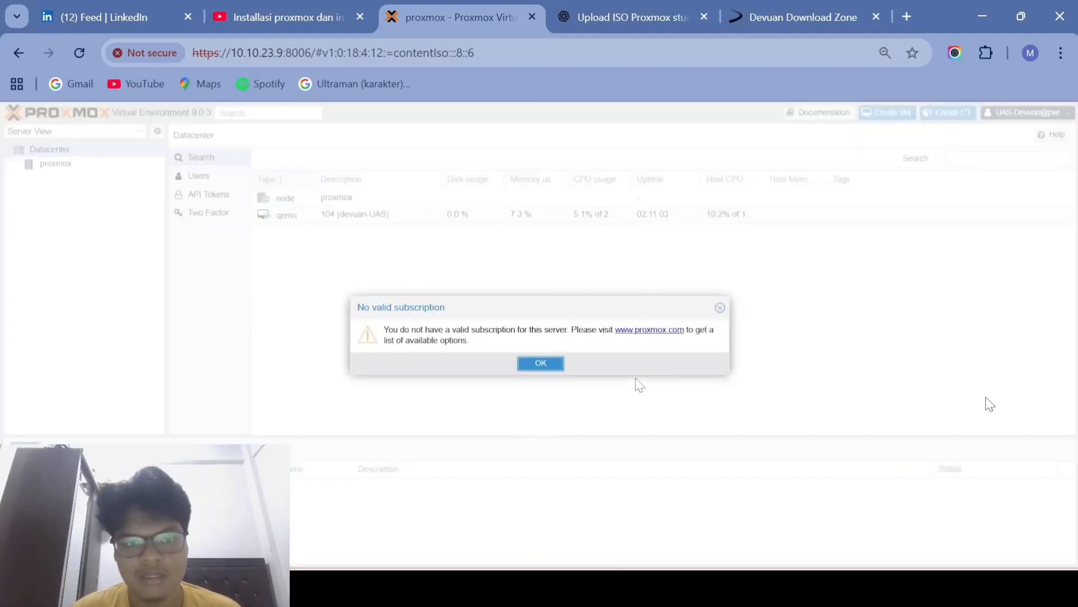
Step: Open VM 104 (devuan-UAS), the only visible VM, and its console, then log out
click(551, 366)
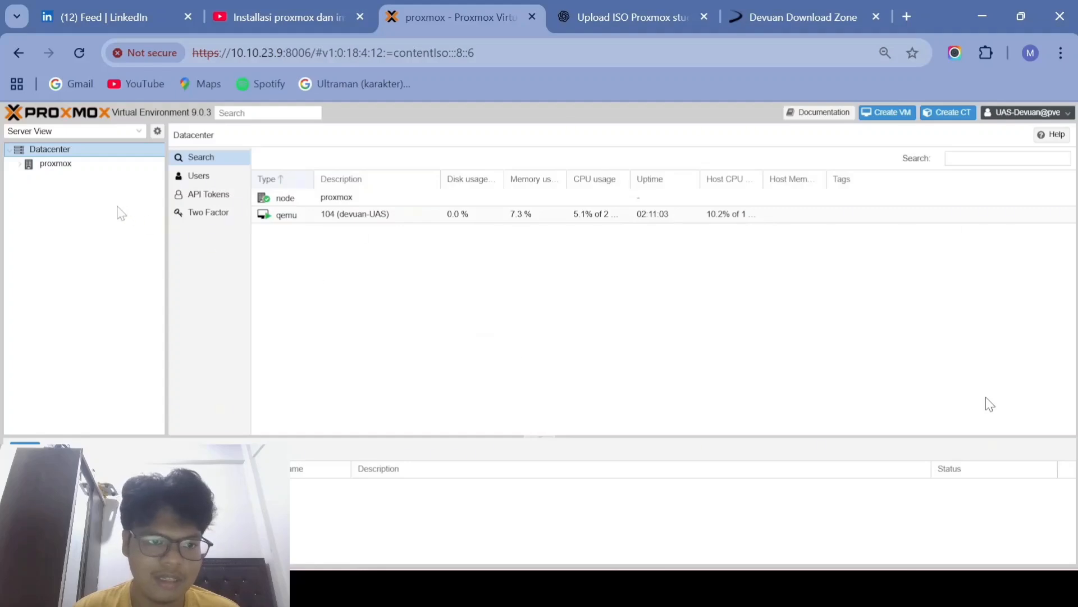
click(64, 169)
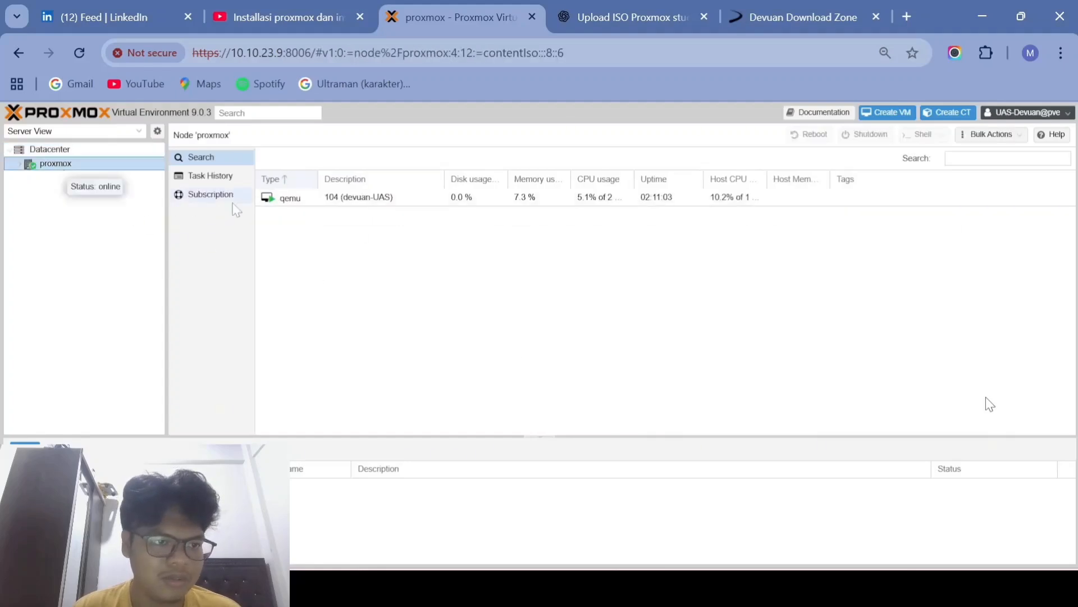
click(285, 205)
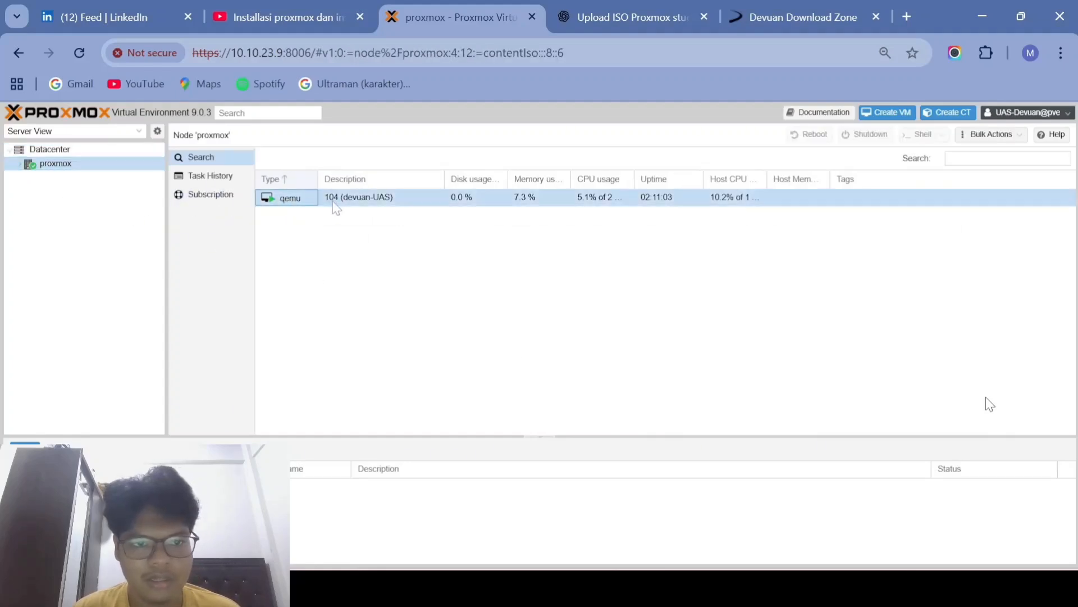
double_click(369, 202)
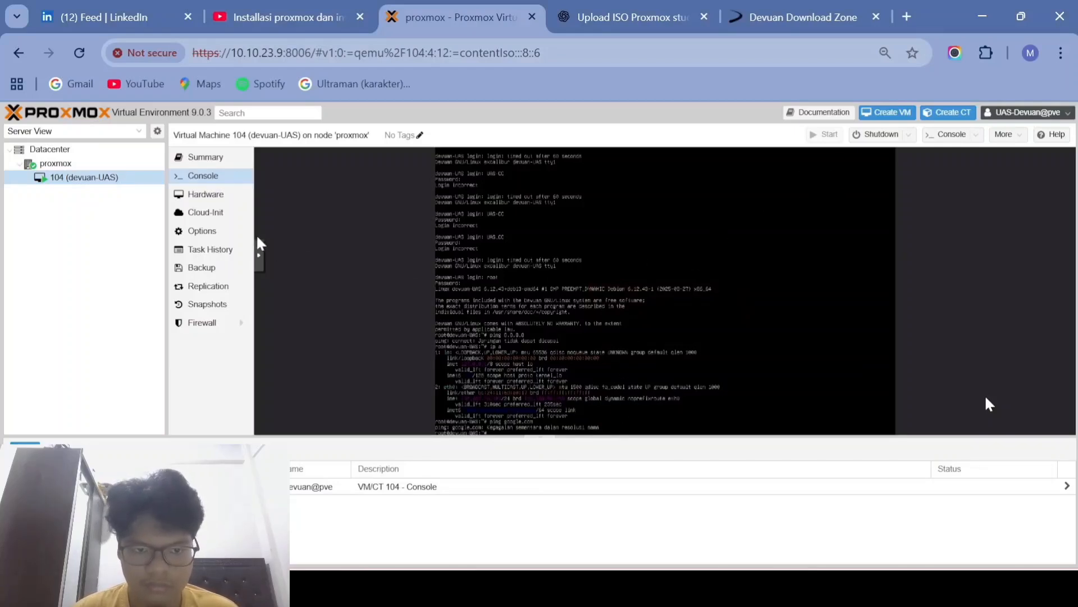
click(1027, 112)
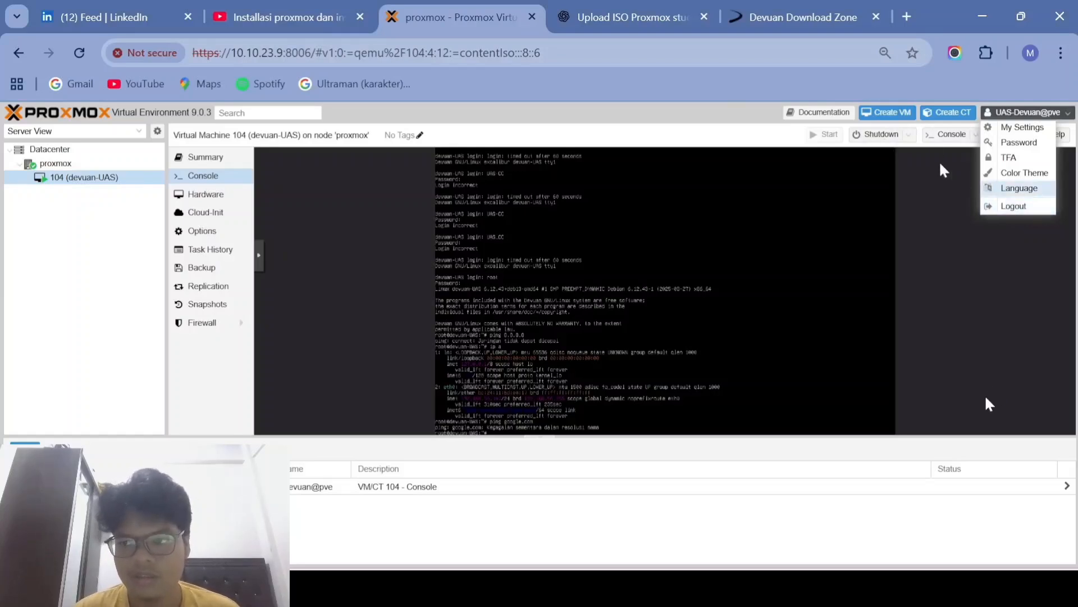
click(907, 136)
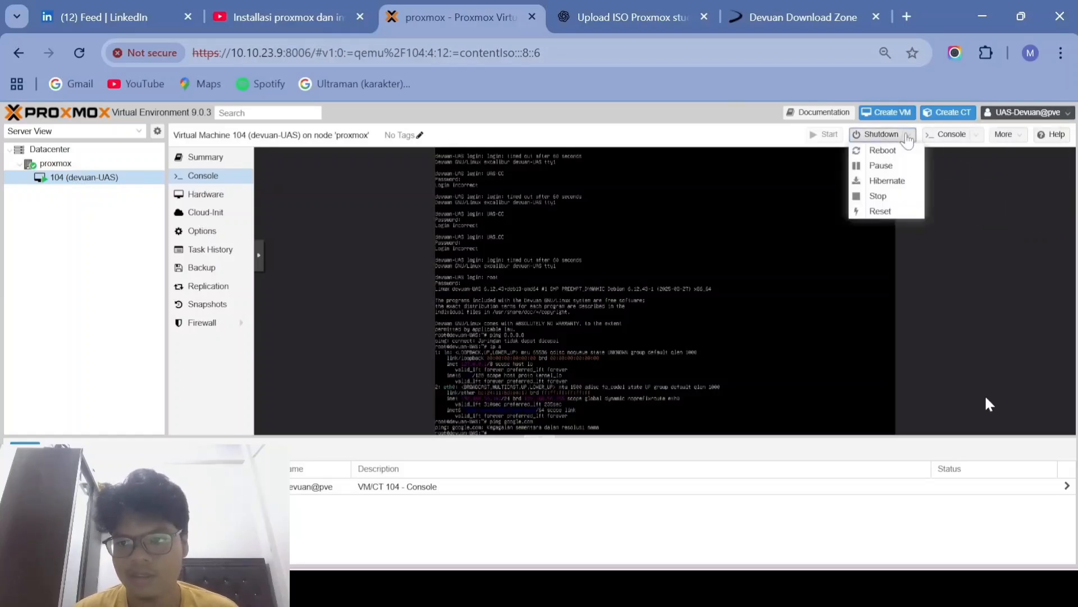
click(875, 197)
click(1028, 113)
Step: Log out of UAS-Devuan and sign in as UAS-Debian, dismissing the subscription notice
click(1003, 210)
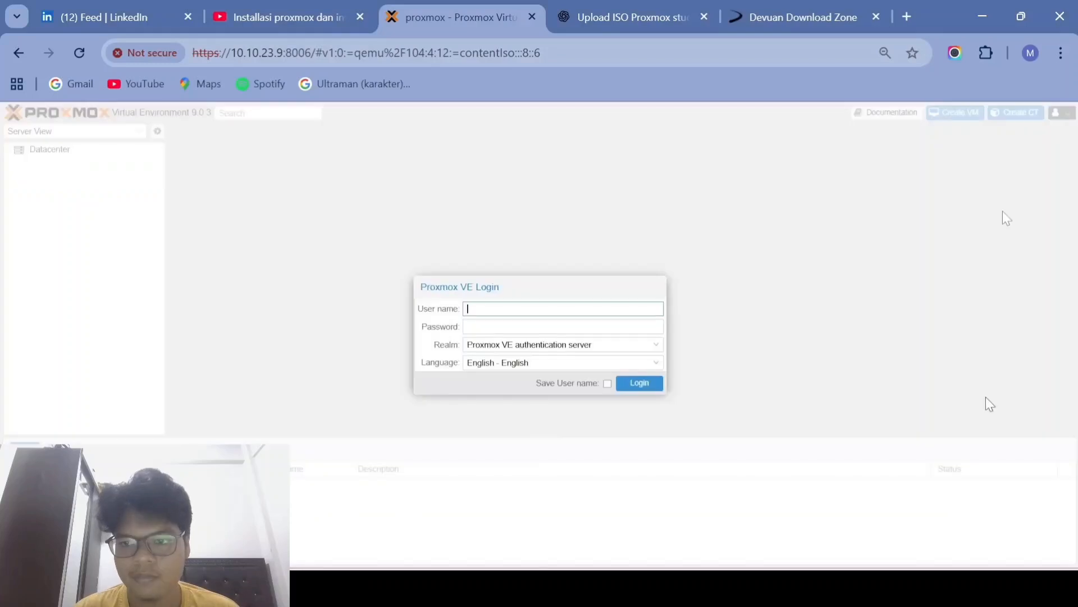
click(503, 319)
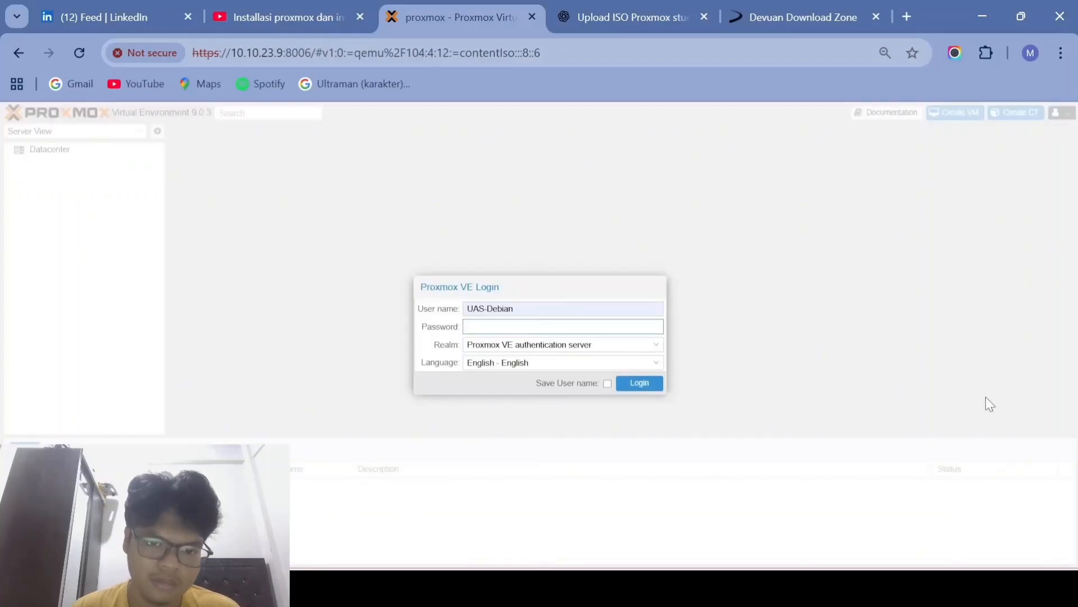
text(****)
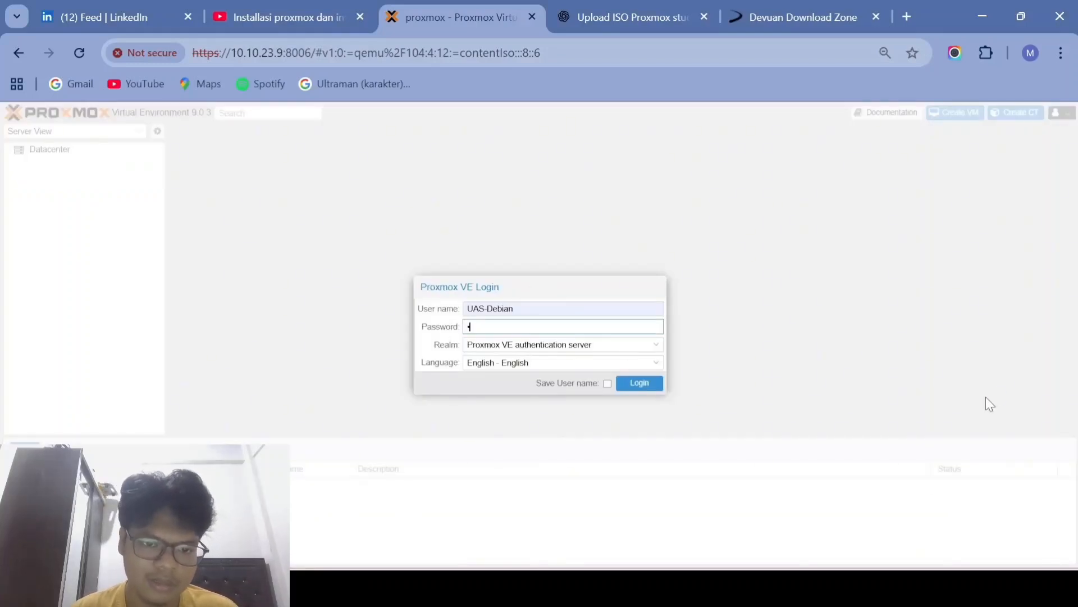
text(****)
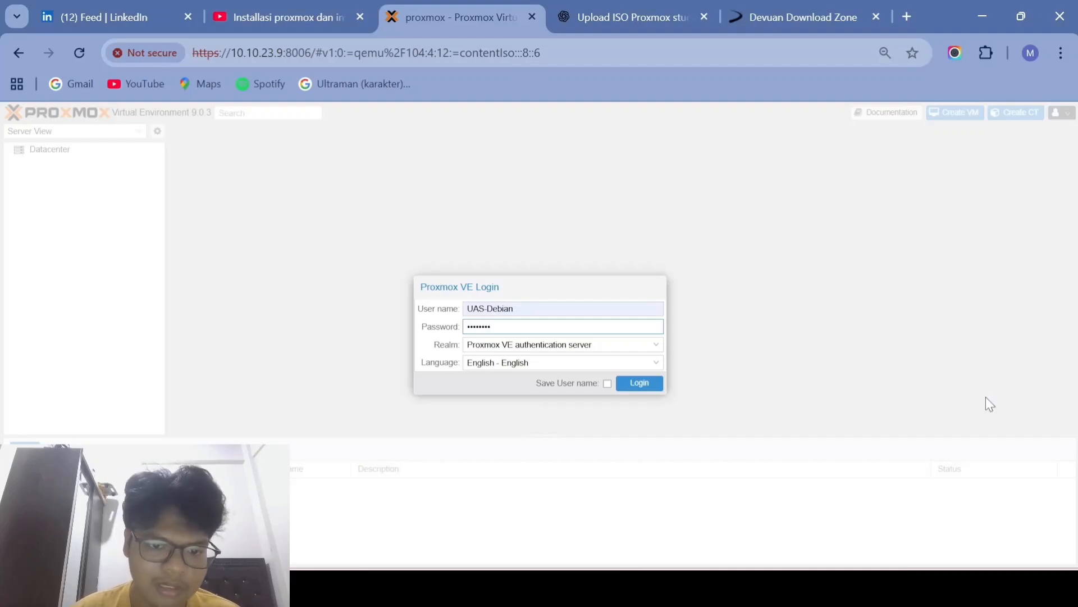
click(651, 383)
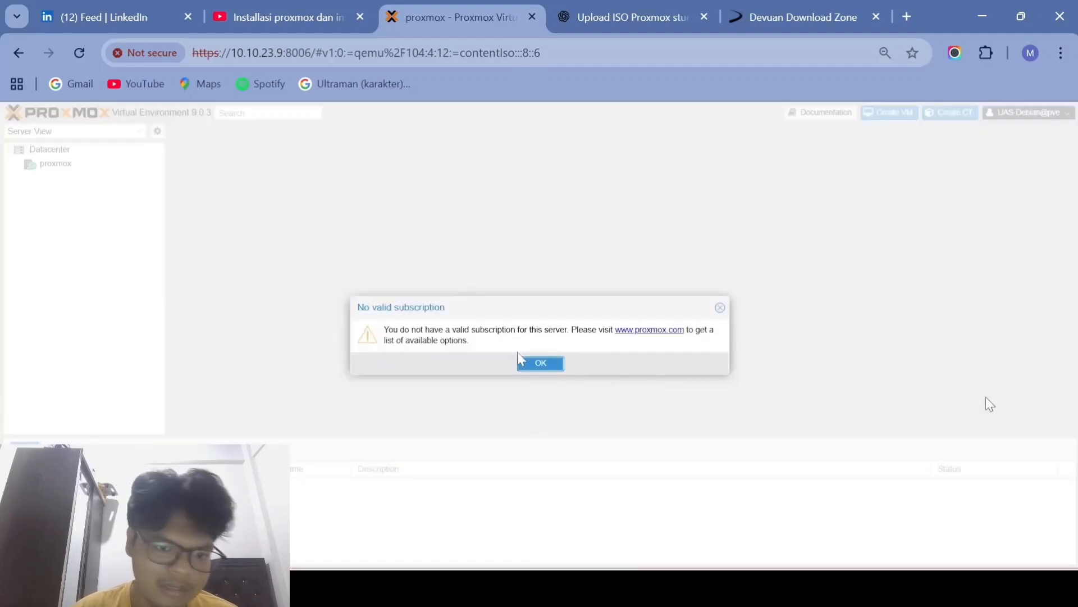
click(518, 359)
Step: On node proxmox, open VM 100 (debian-bayu) and power it on
click(71, 163)
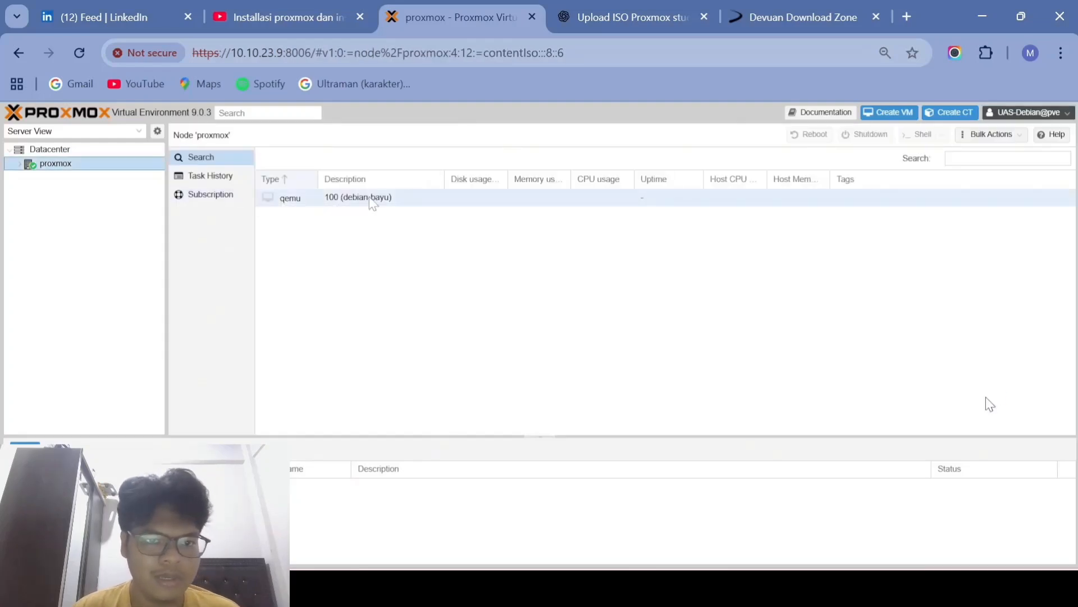
click(373, 198)
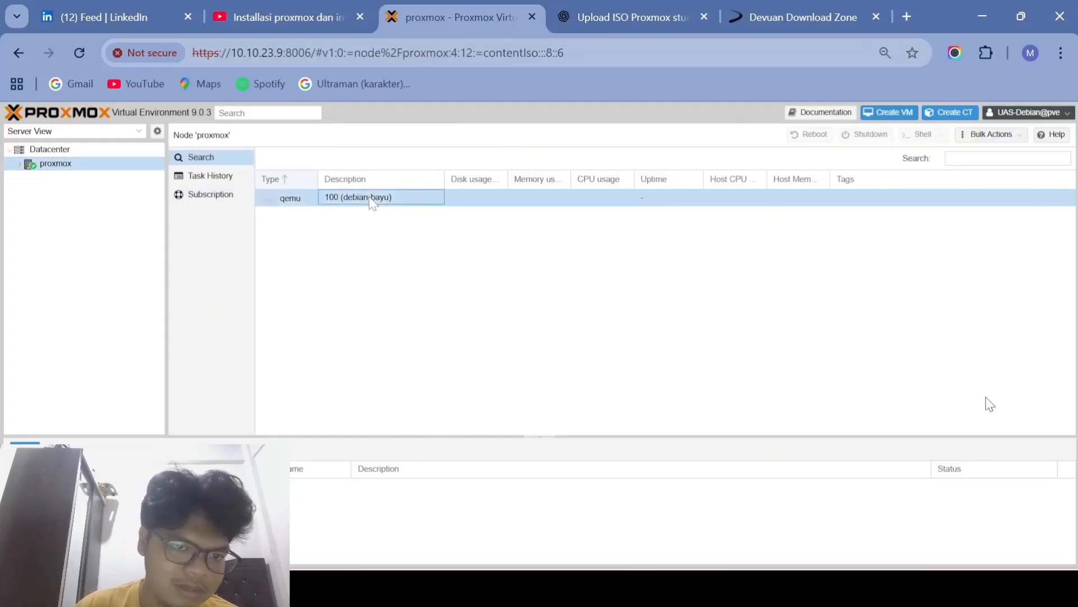
double_click(372, 198)
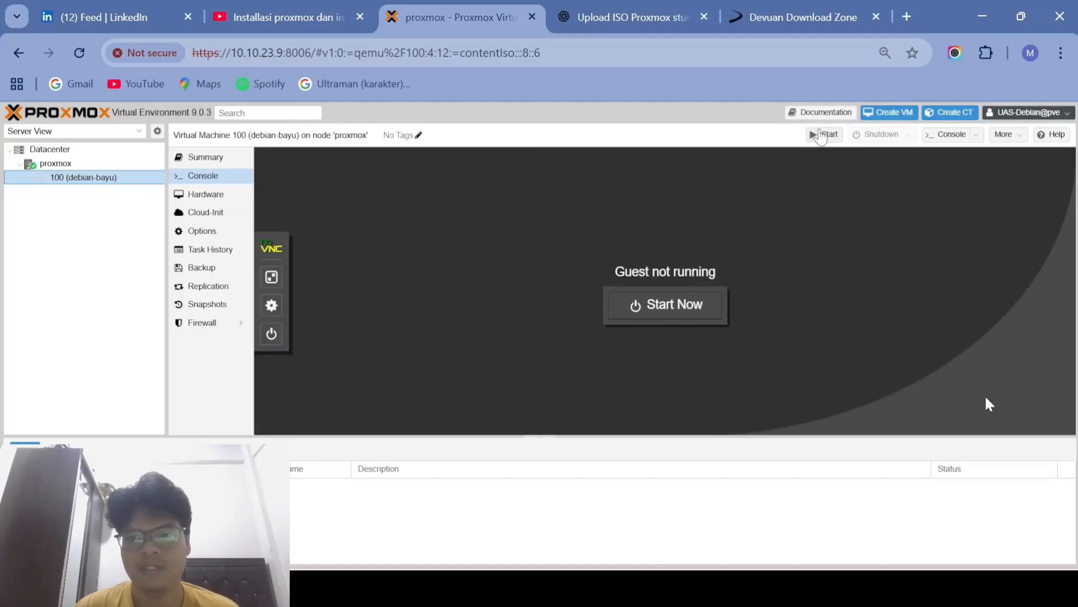
click(824, 135)
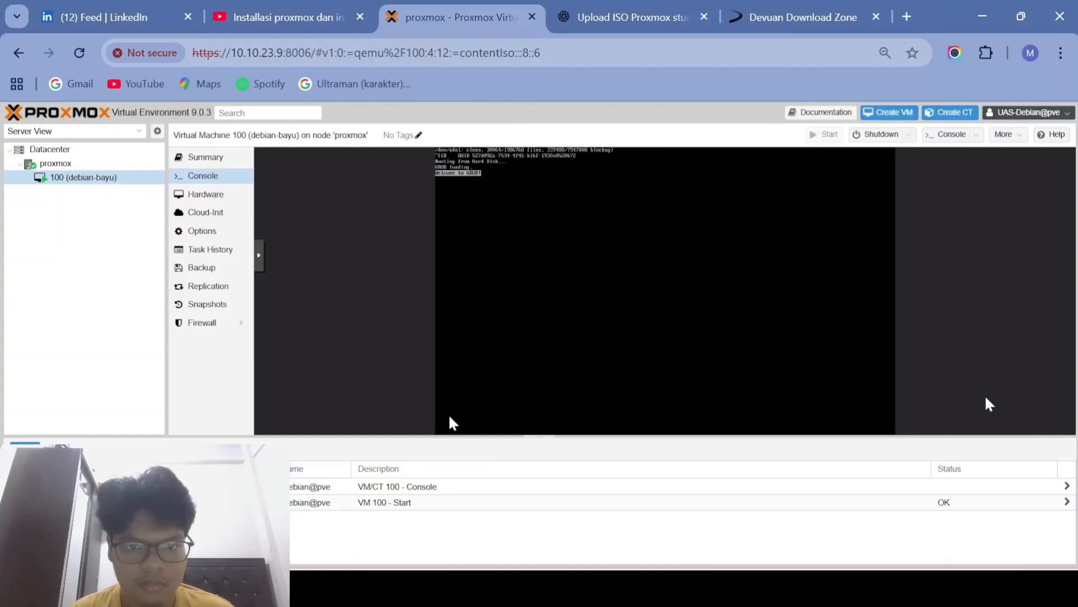
Step: Reboot VM 100 (debian-bayu) from the Shutdown menu and confirm
click(909, 135)
click(888, 152)
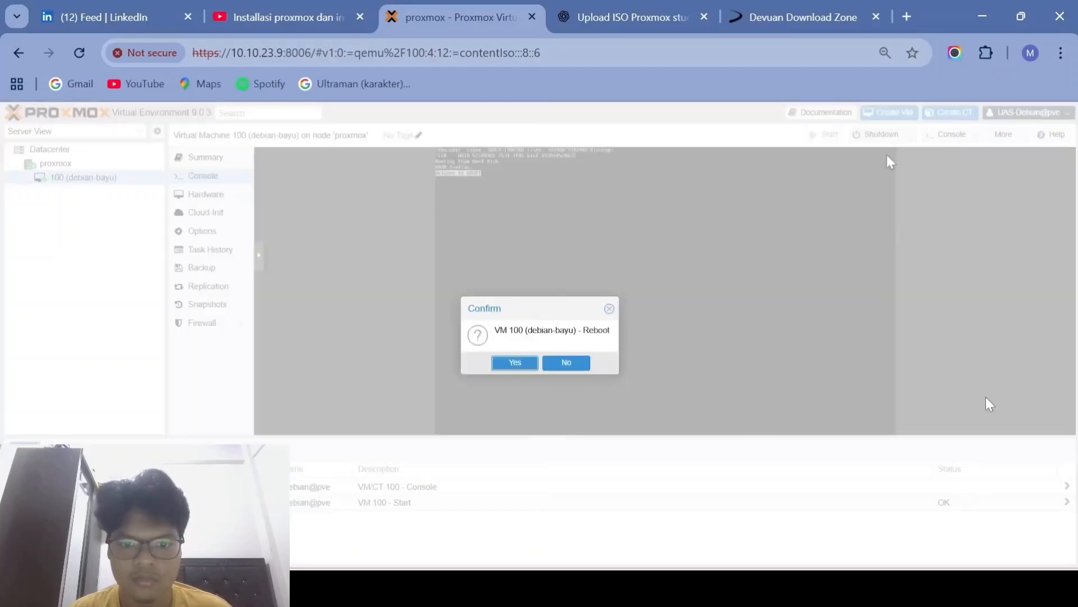
click(524, 363)
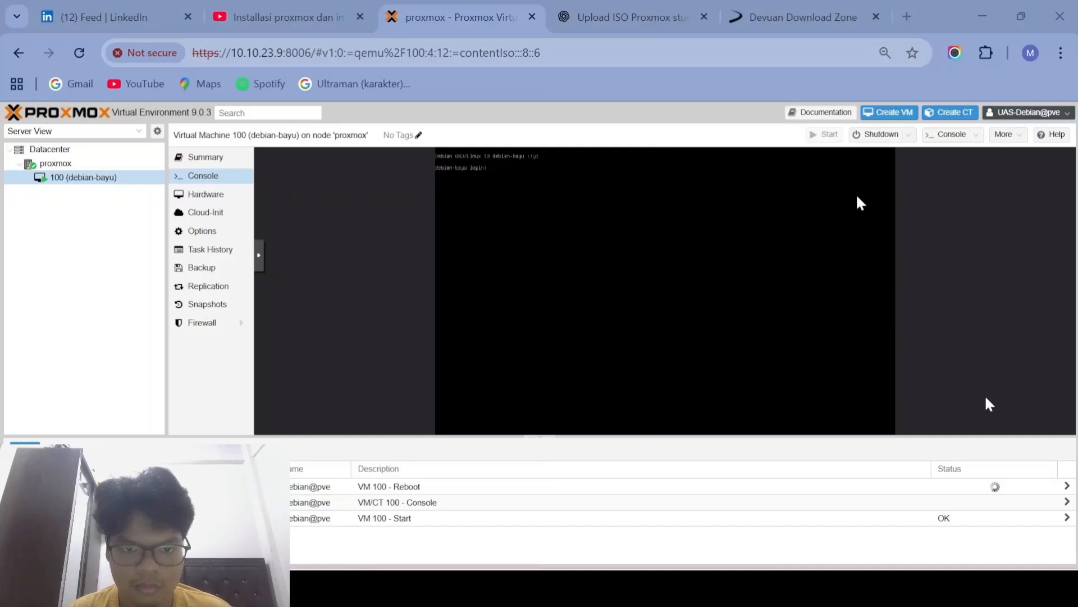
key(alt+Tab)
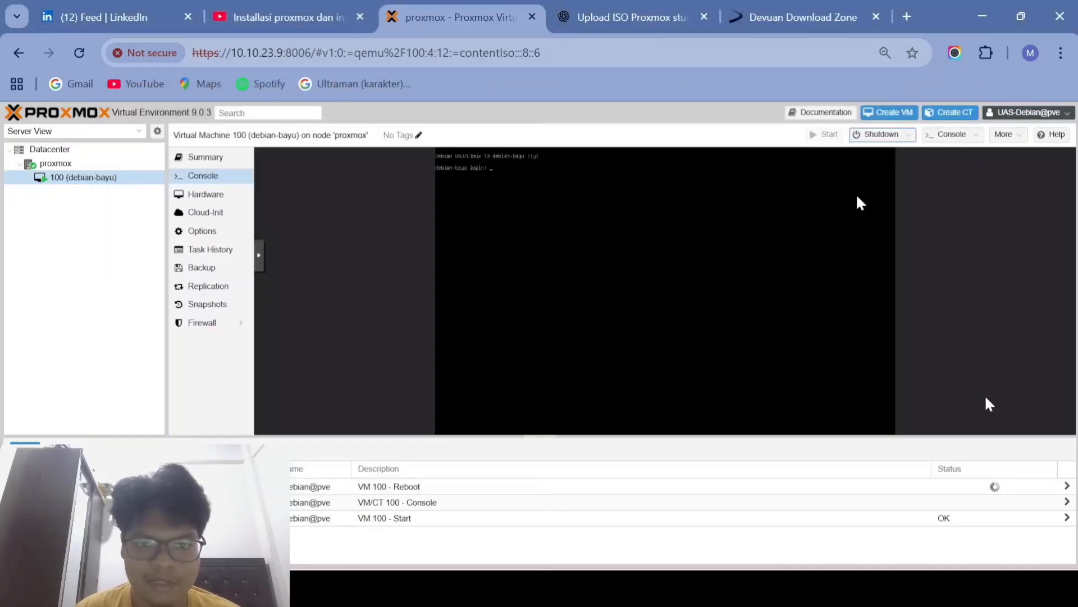
Step: Log into the VM's console as root, then view the CT Templates in local storage
click(743, 174)
text(root)
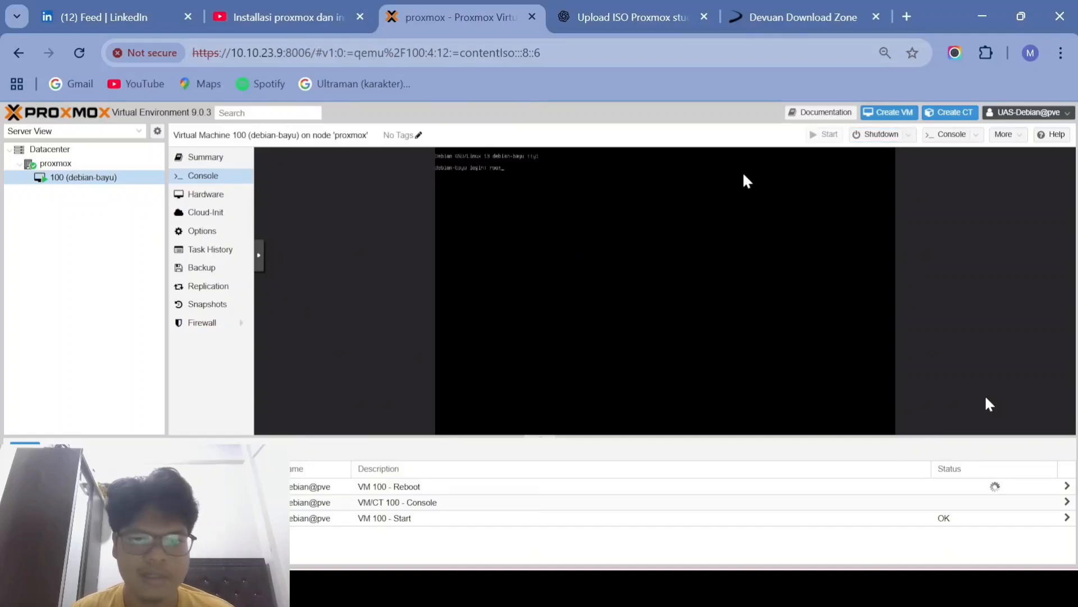
click(259, 255)
click(272, 303)
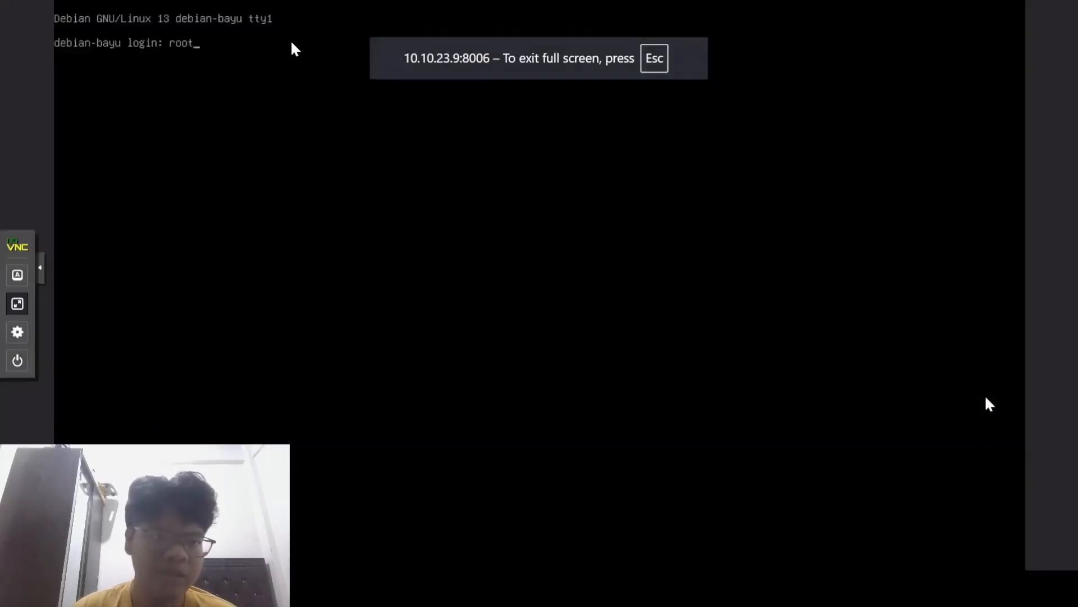
key(Escape)
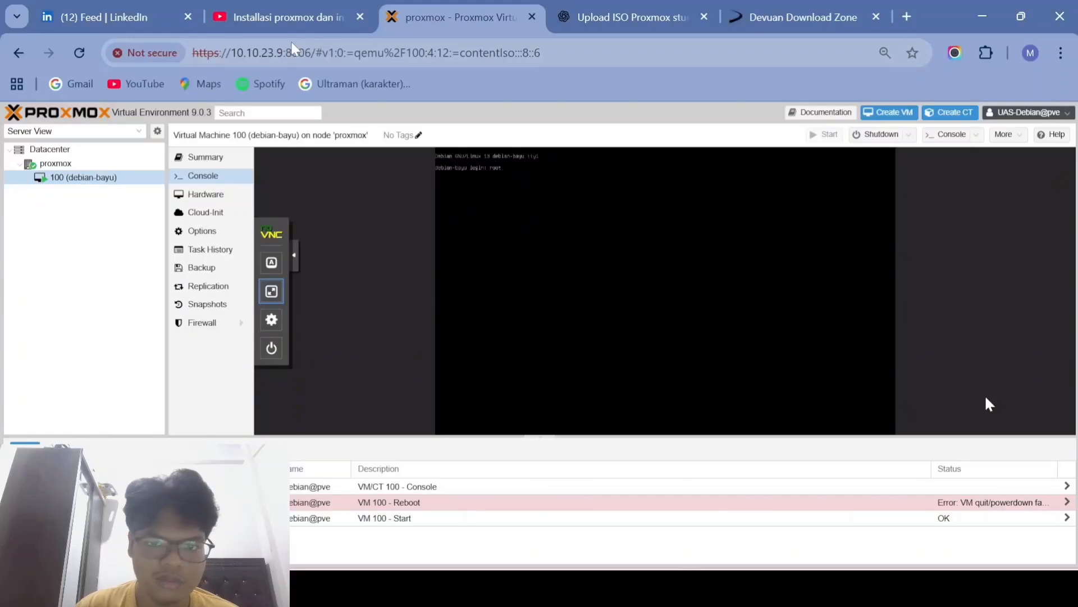
click(272, 290)
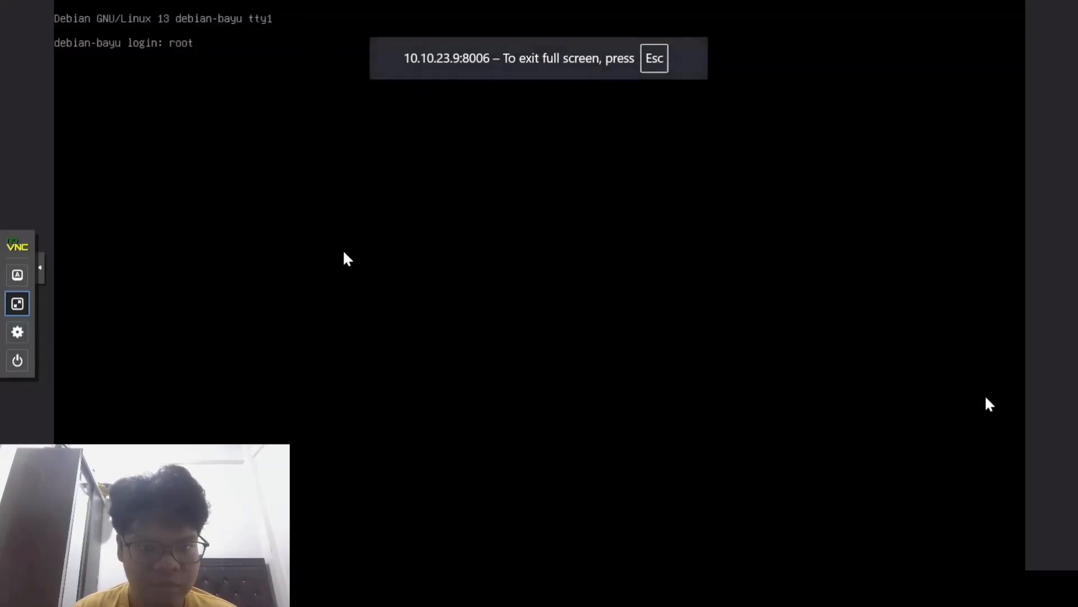
key(Return)
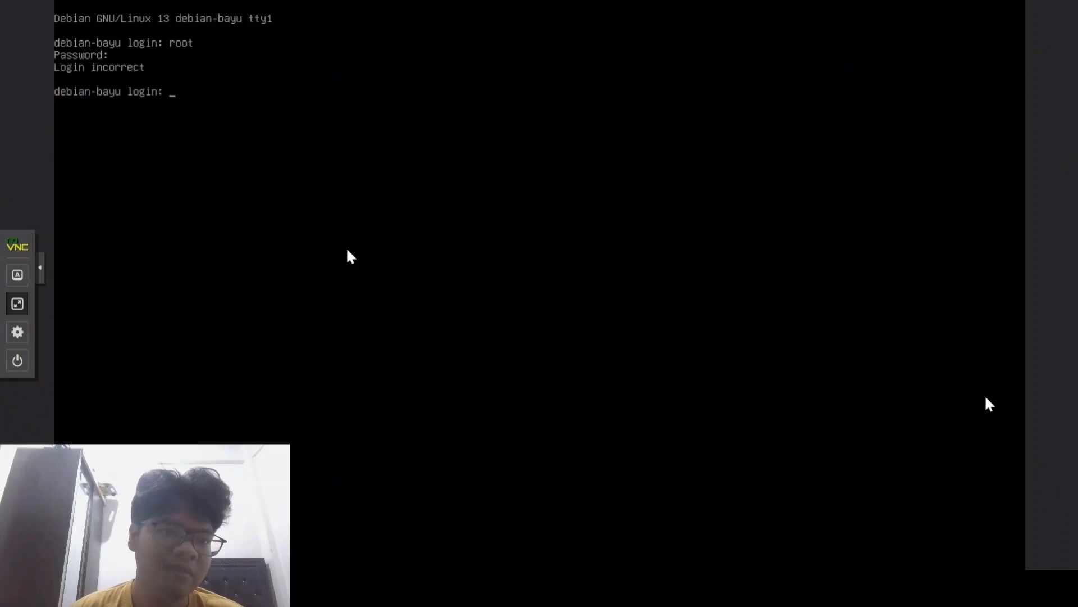
text(root)
key(Return)
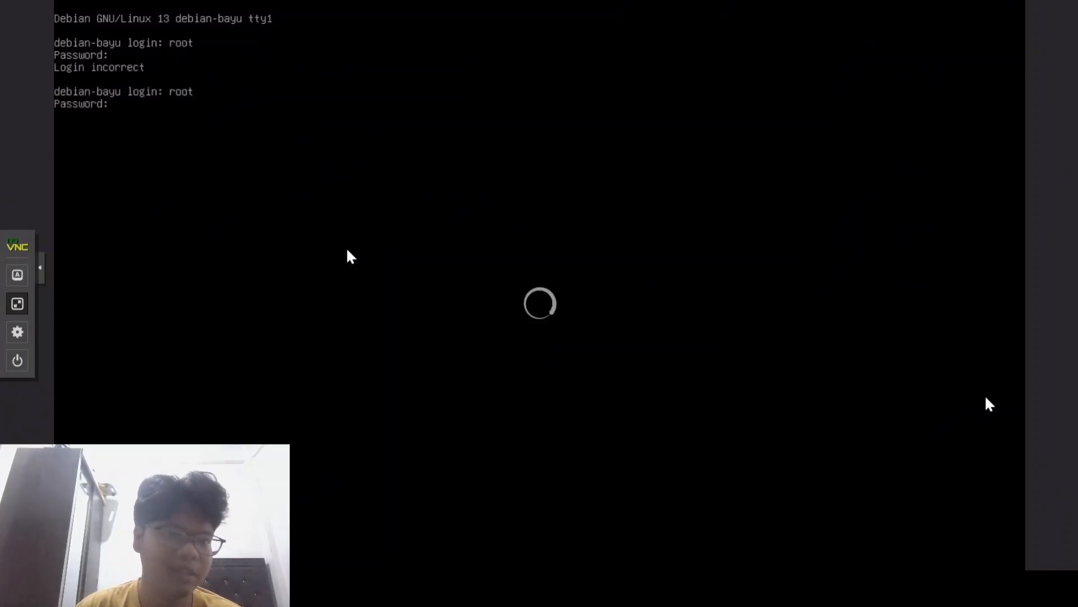
key(Return)
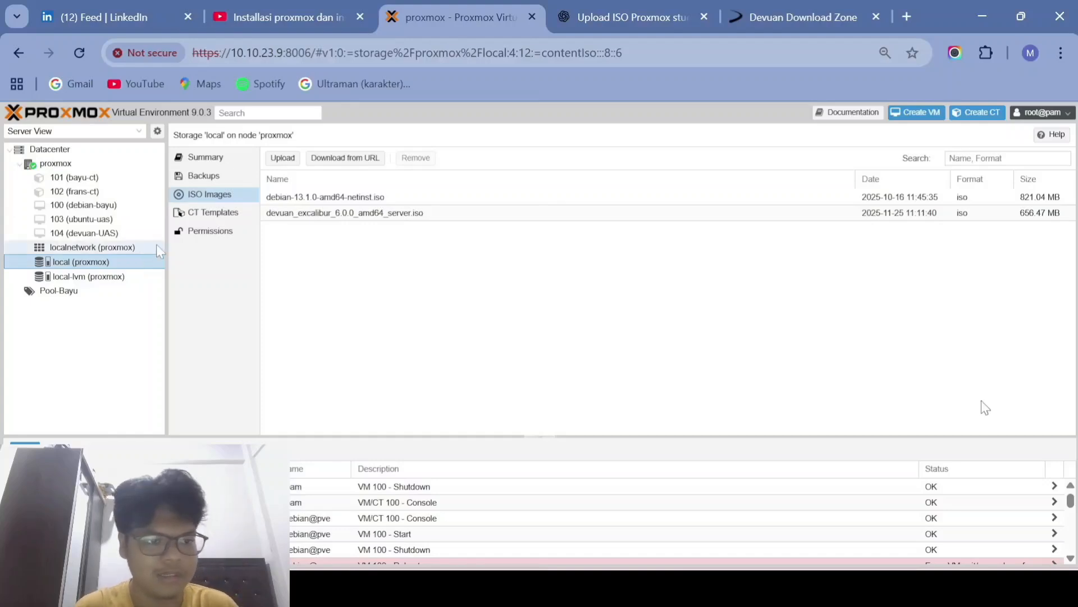
click(219, 217)
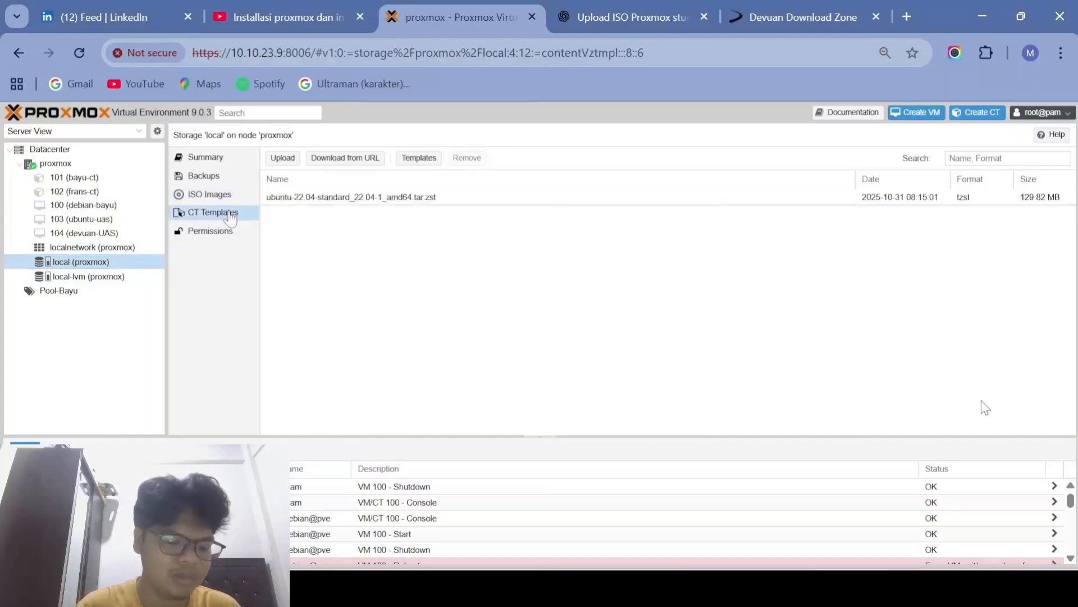
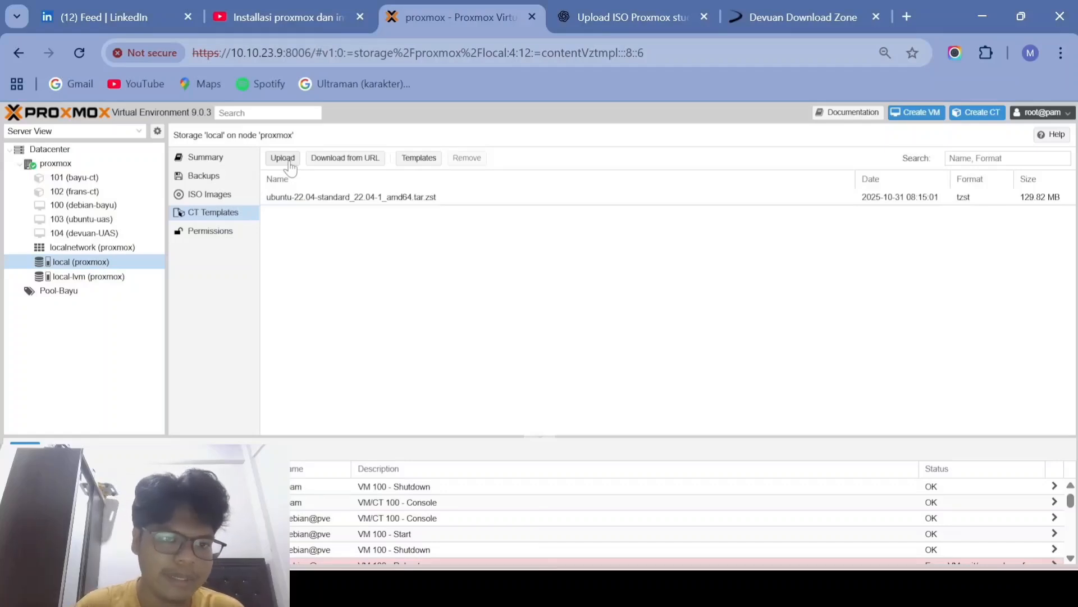
Step: Download the devuan-5.0-standard container template into local storage
click(422, 159)
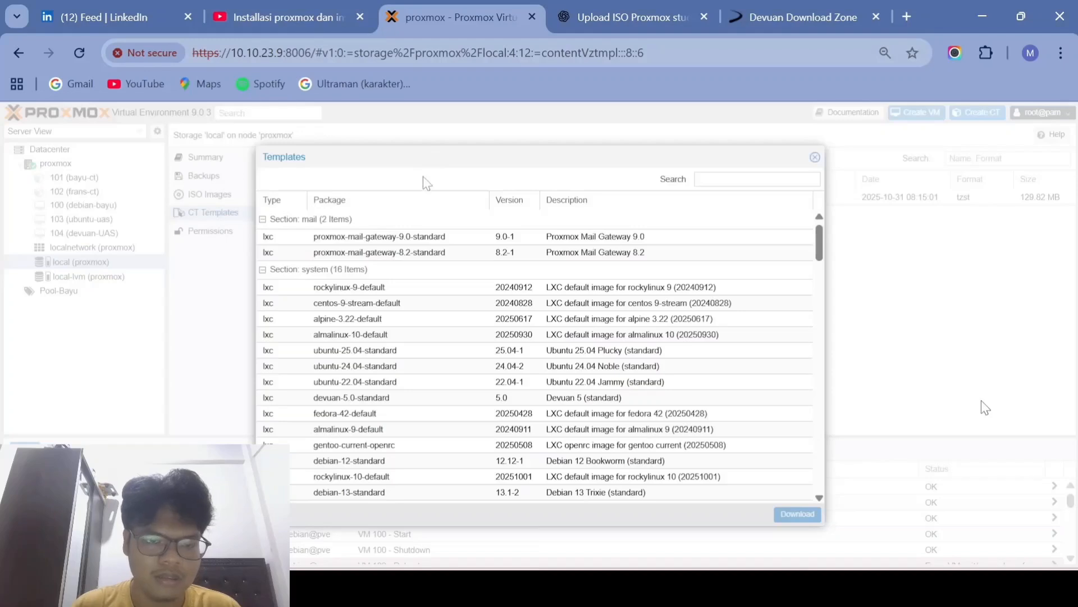
click(363, 402)
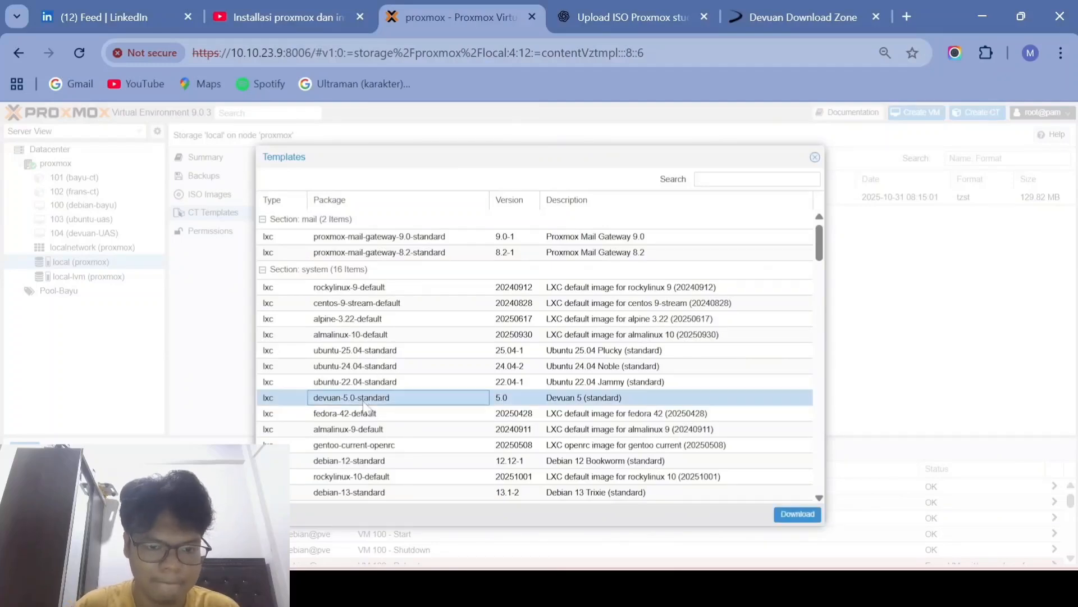
click(798, 514)
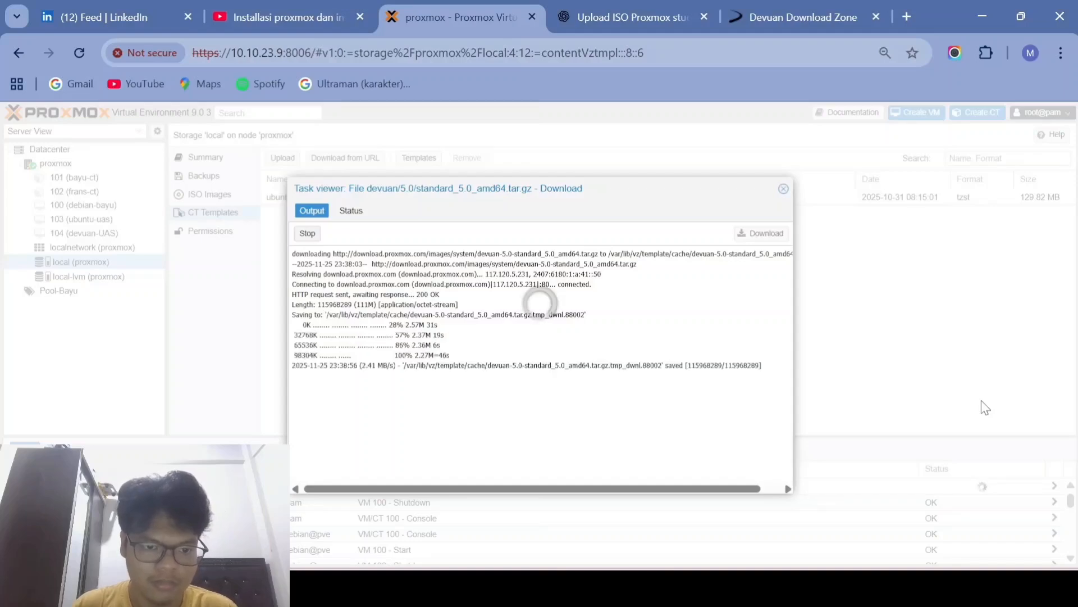
click(784, 190)
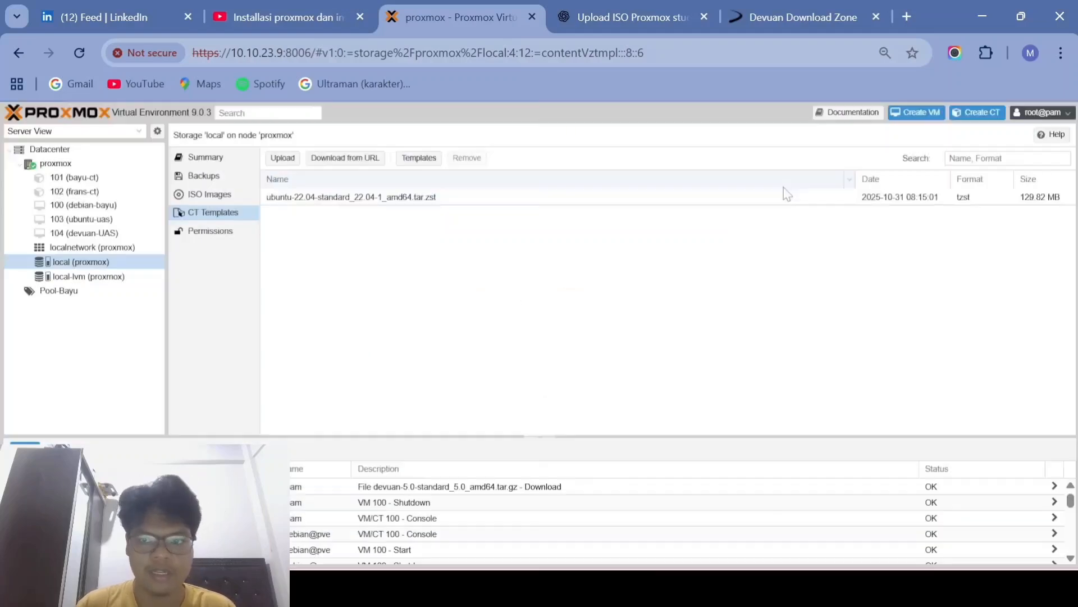
click(434, 161)
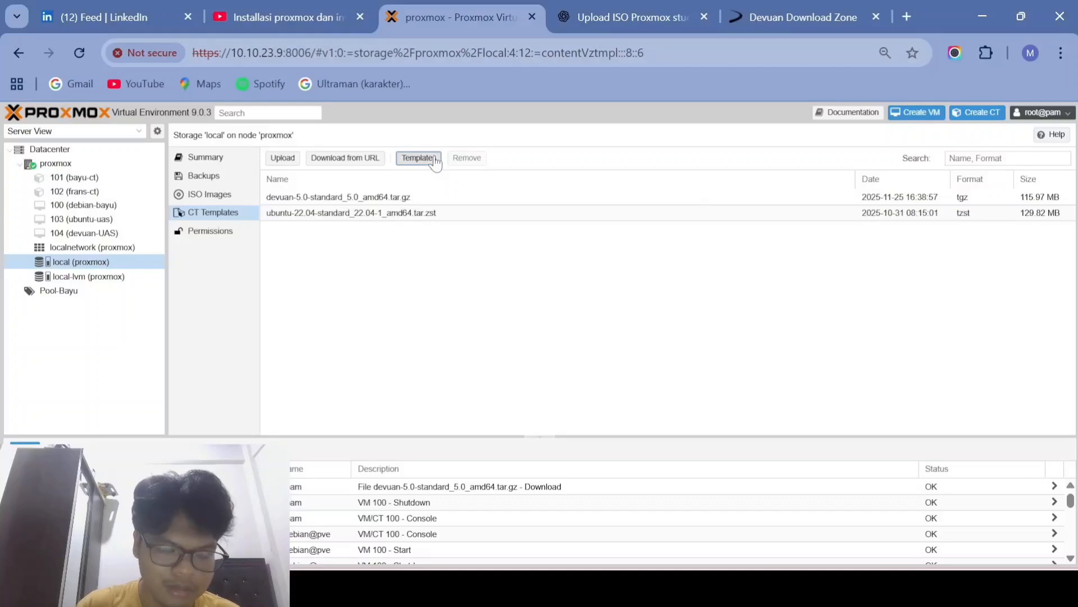
Step: Download the debian-13-standard (13.1-2) container template into local storage
click(436, 161)
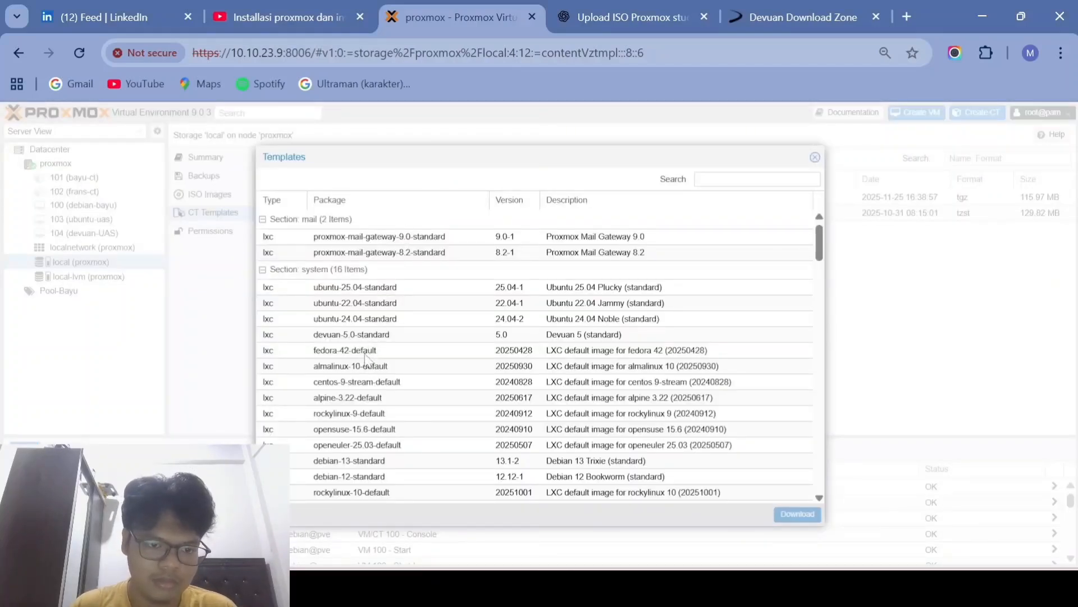
click(352, 464)
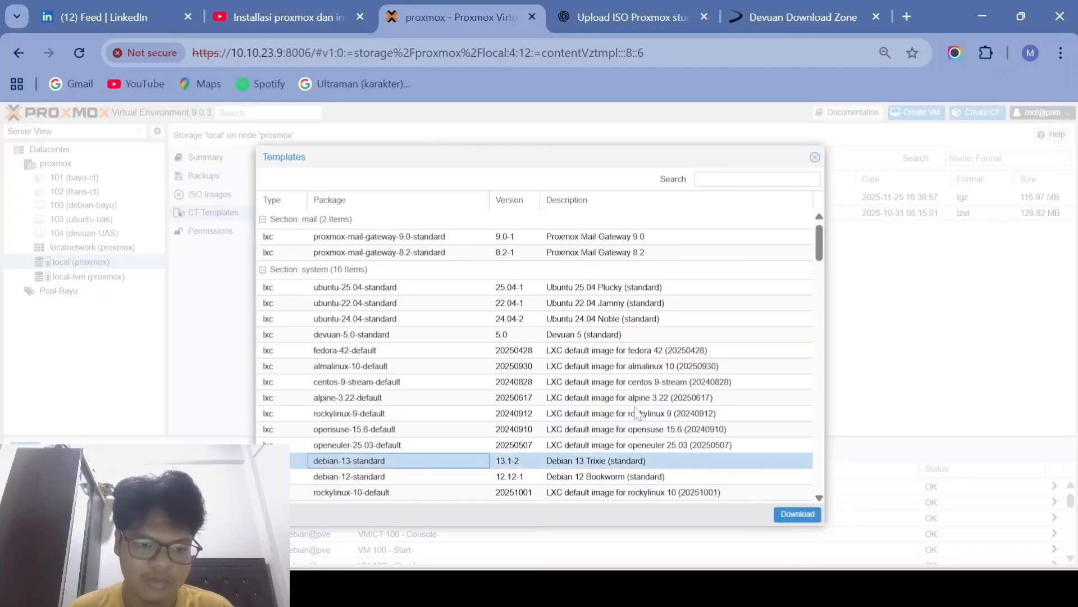
click(798, 514)
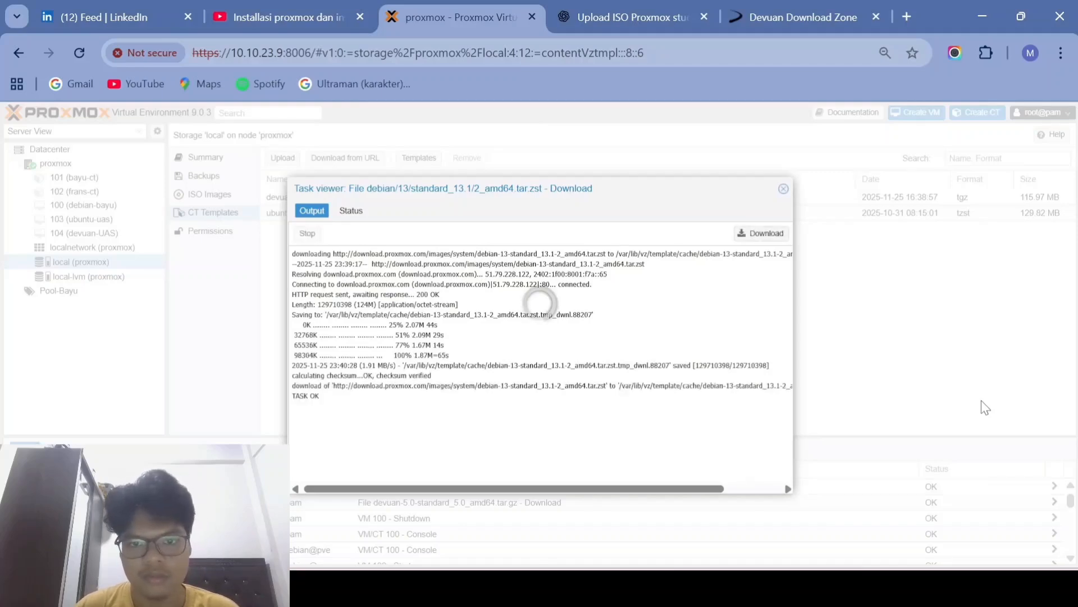
click(784, 189)
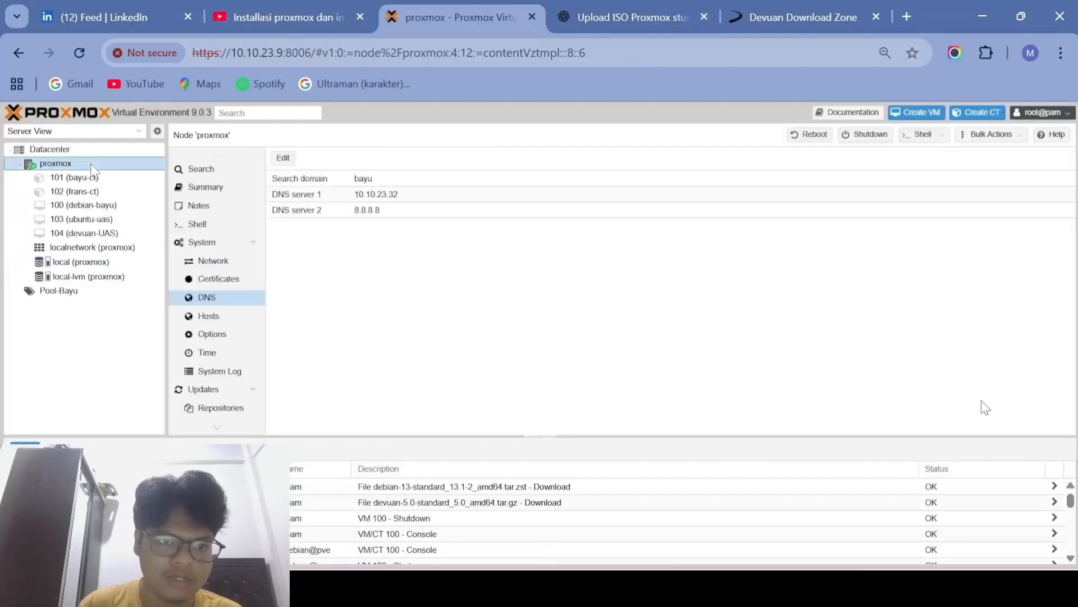
Step: Start a new container with hostname CT-Devuan and a root password
click(988, 115)
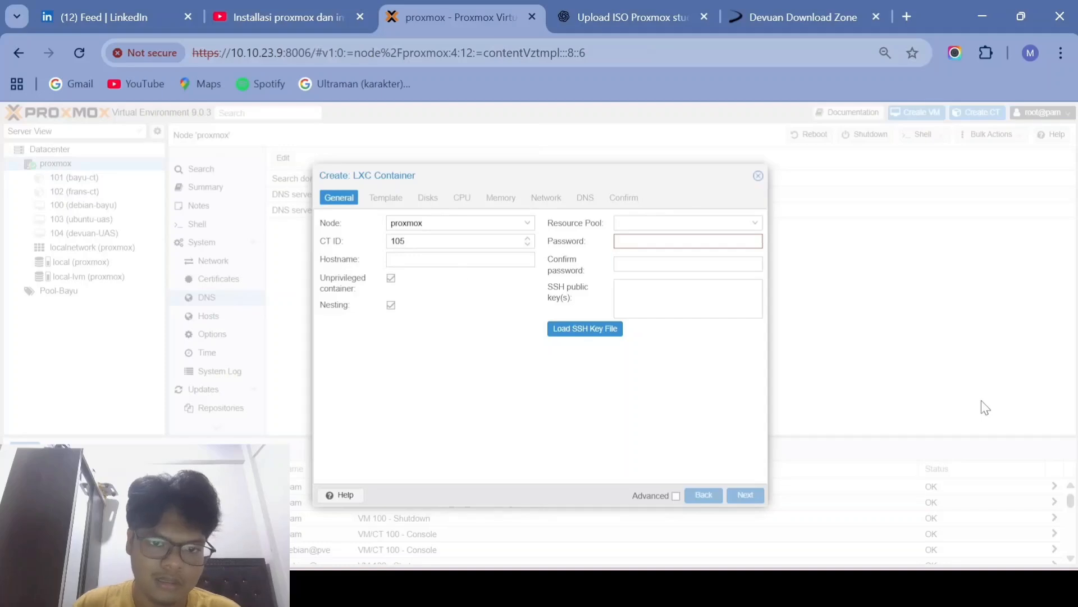
click(462, 260)
text(C)
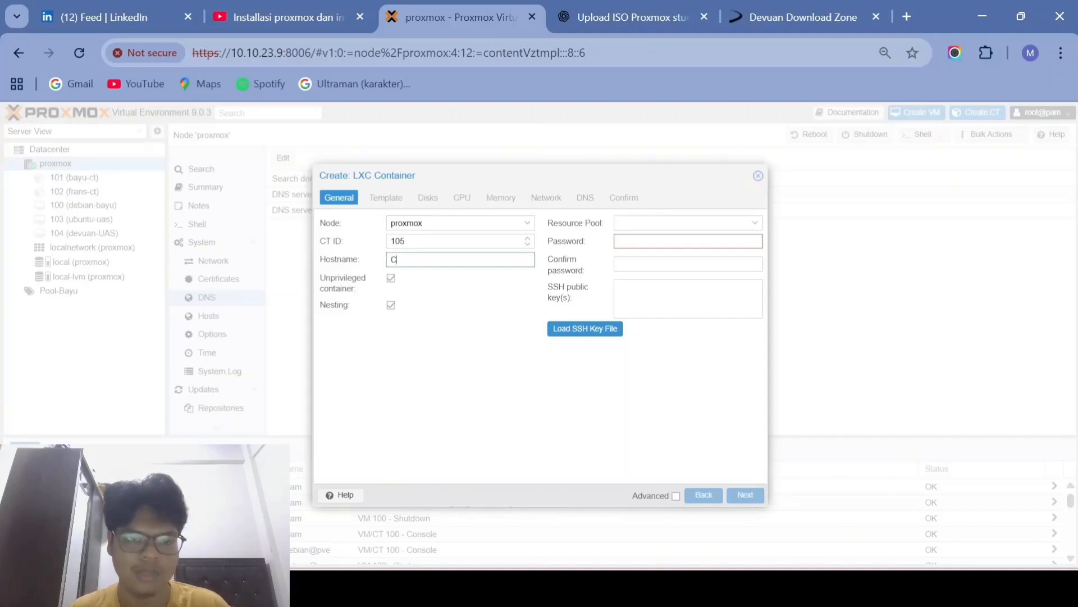
text(T-Devuan)
click(633, 241)
text(•)
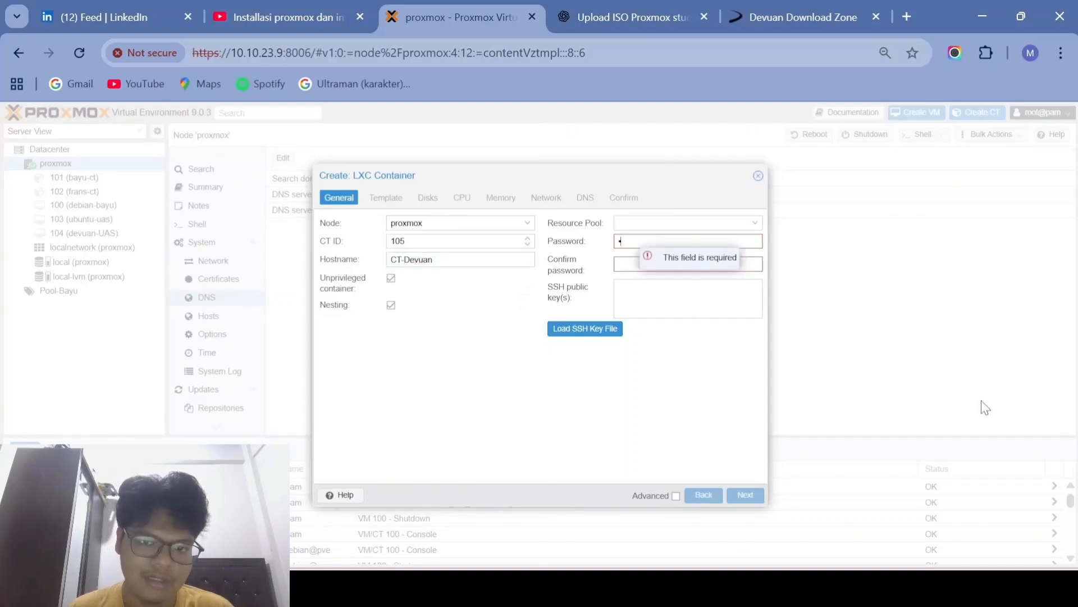
text(•••••••)
key(Tab)
text(••••••••)
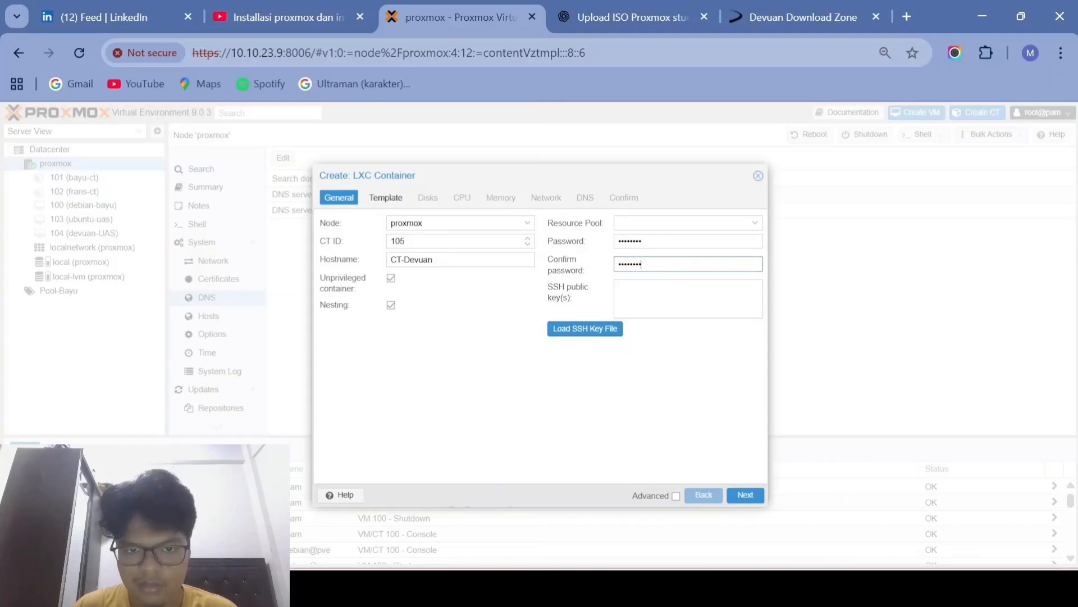
Step: Choose the Devuan 5.0 template and set the root disk size to 4 GiB
click(745, 497)
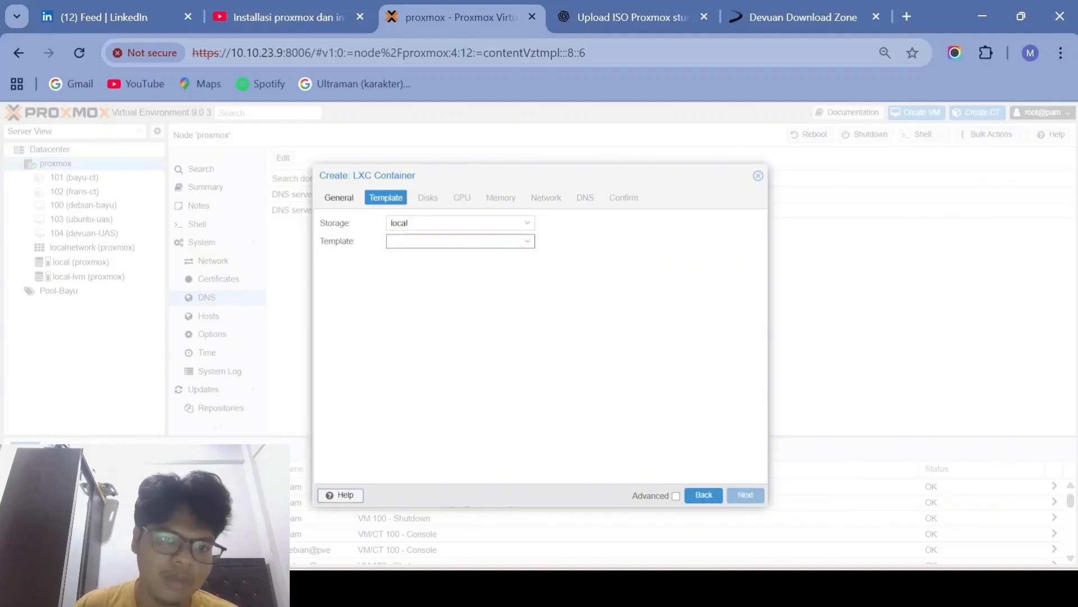
click(451, 242)
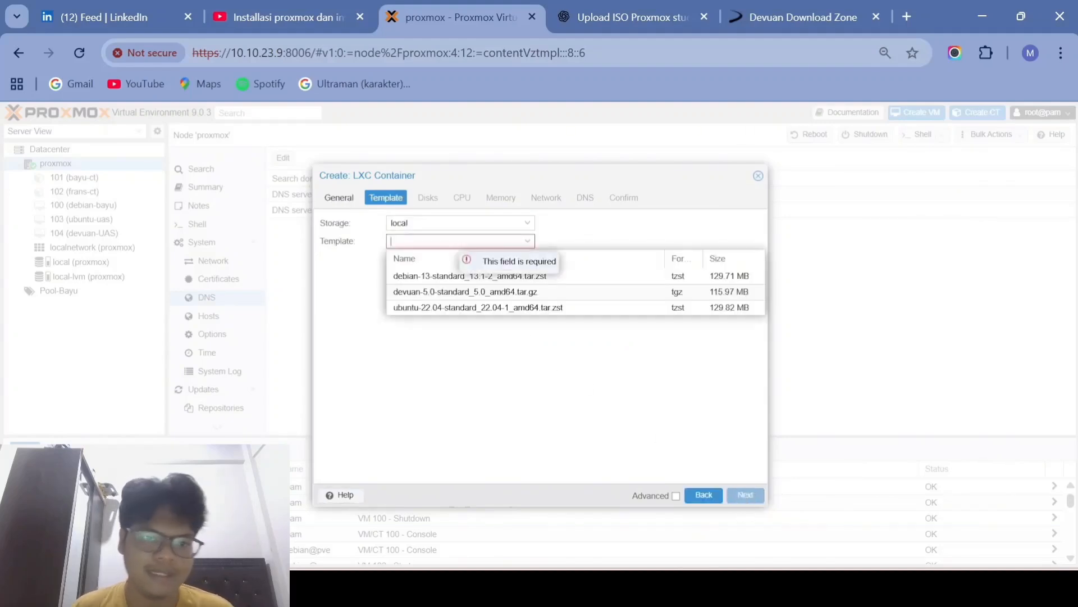
click(436, 292)
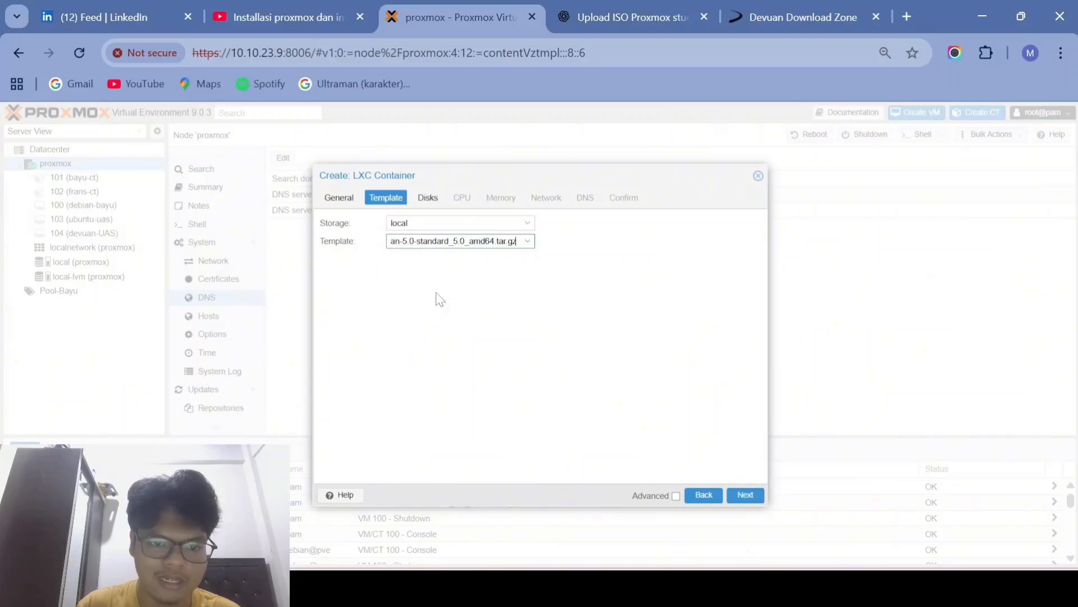
click(747, 495)
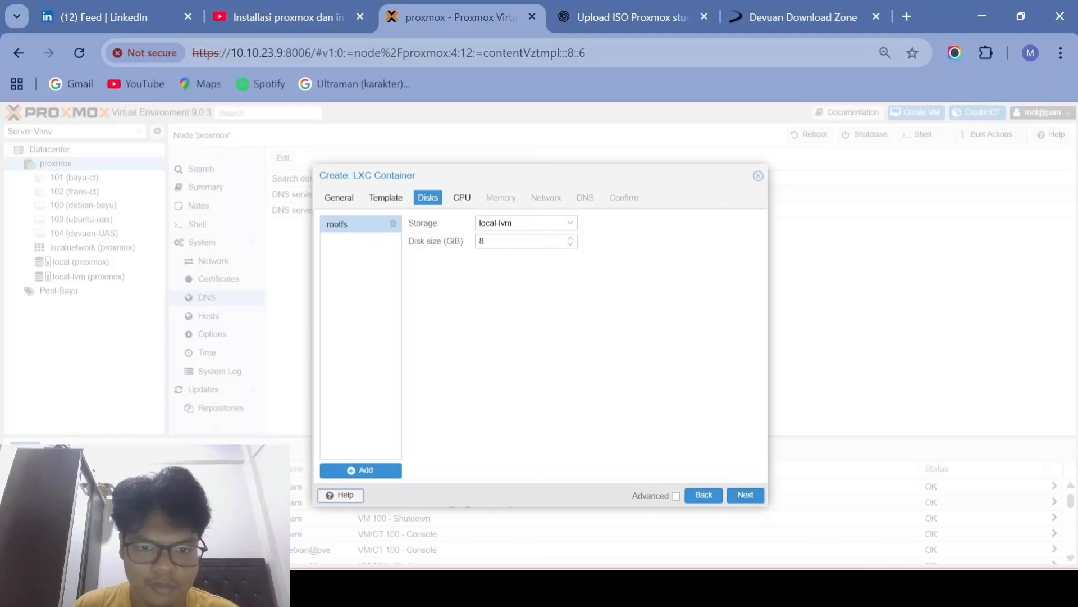
key(alt+Tab)
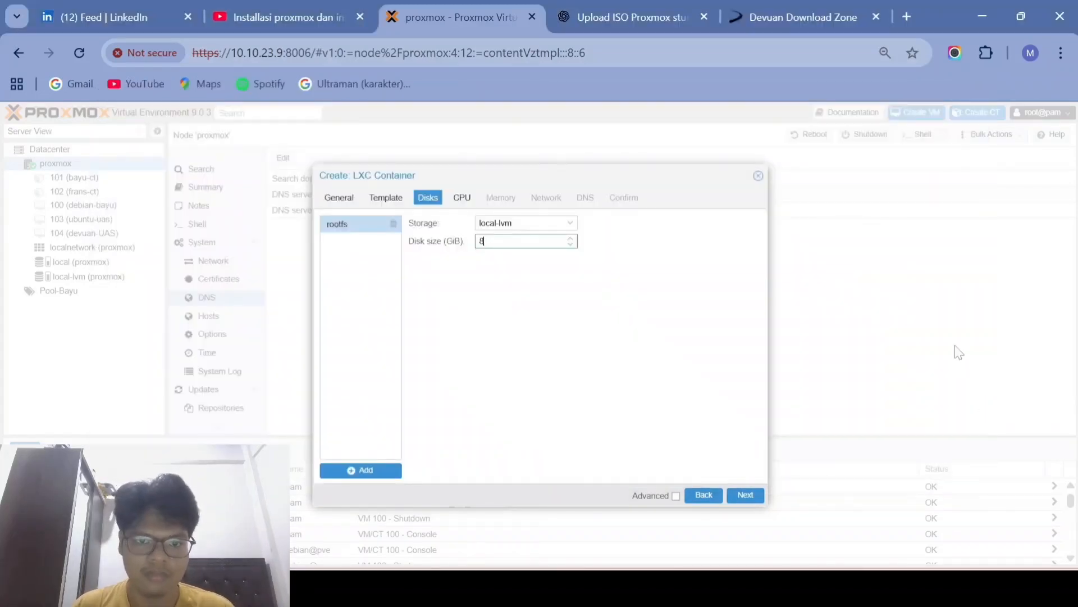
key(BackSpace)
text(4)
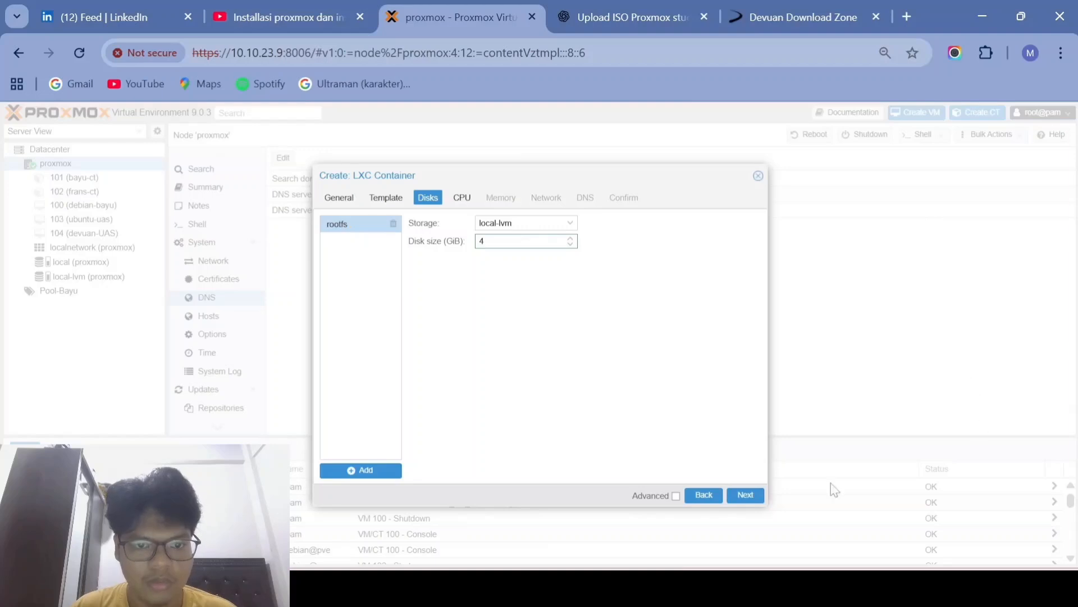
click(746, 496)
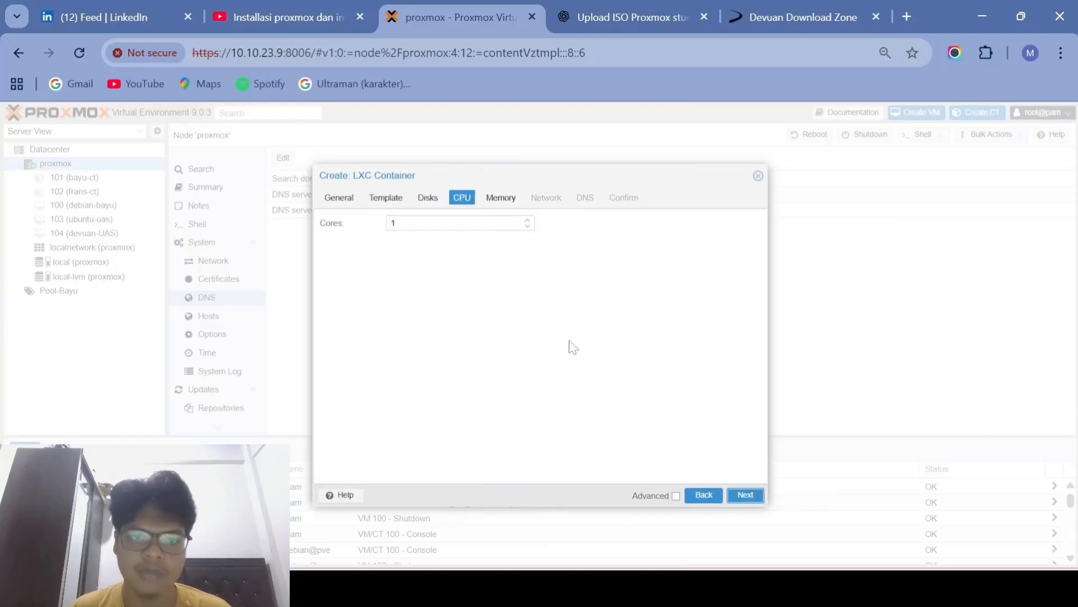
Step: Accept the default 1 CPU core and 512 MiB memory for the container
click(740, 495)
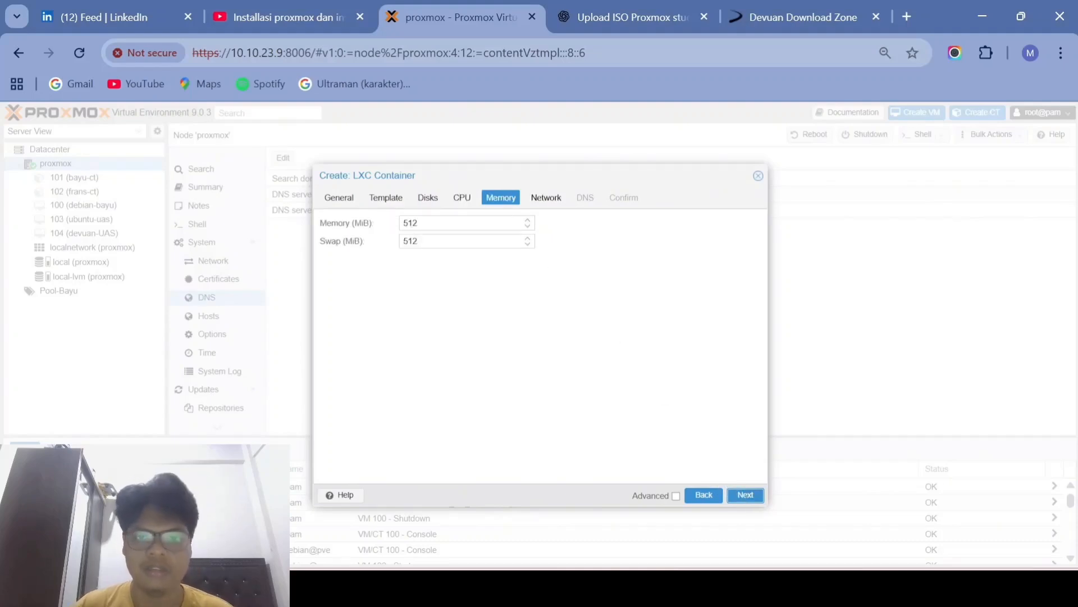
click(746, 495)
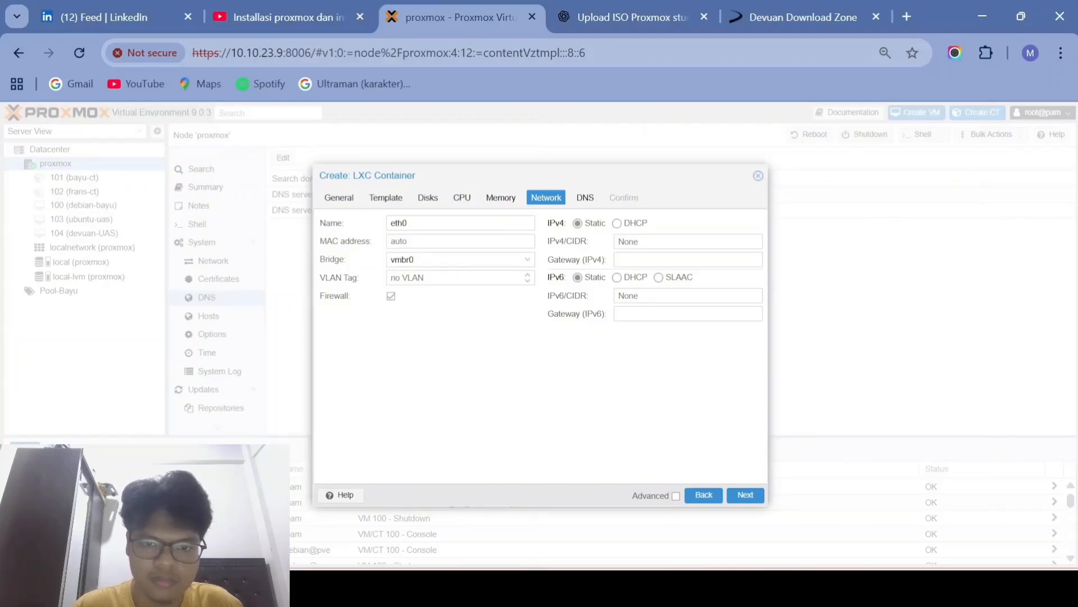
Step: Give eth0 static IPv4 10.10.23.9/24 with gateway 10.10.23.32, and IPv6 via DHCP
click(686, 241)
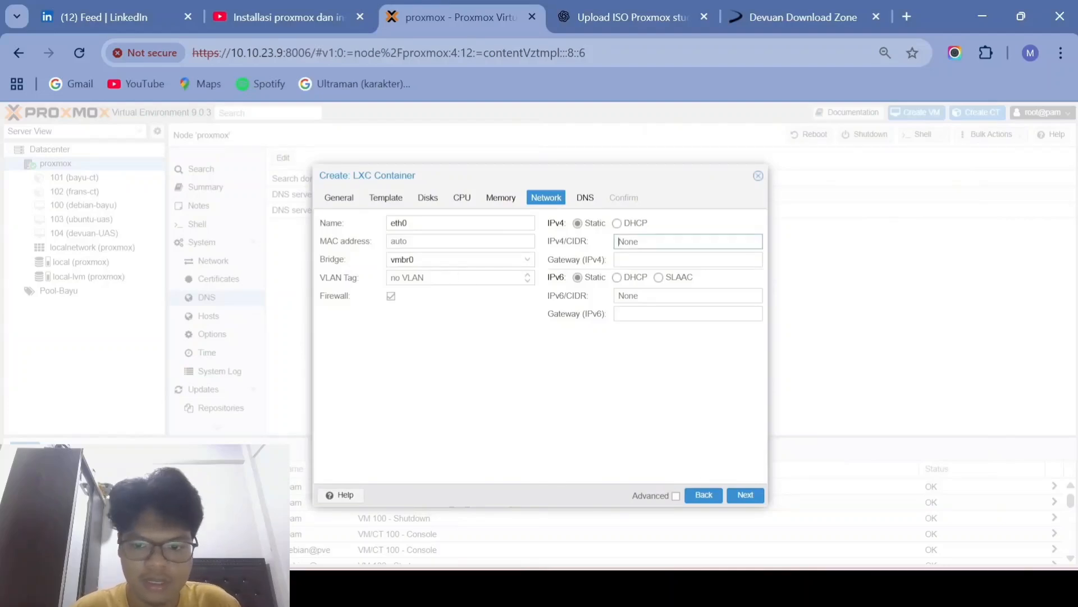
mouse_move(715, 587)
click(736, 519)
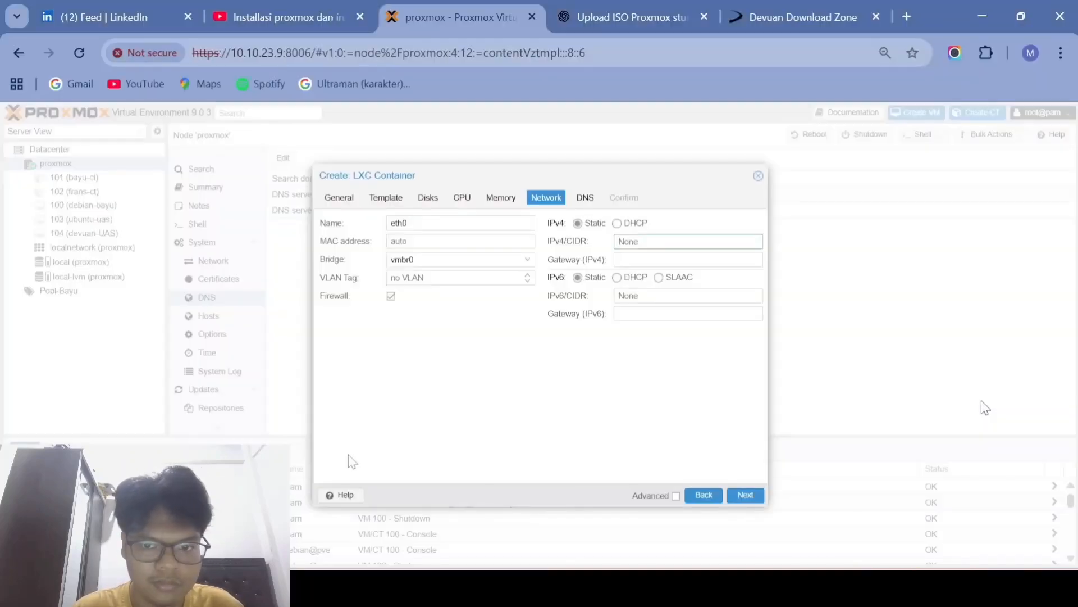
text(10.10.23.9)
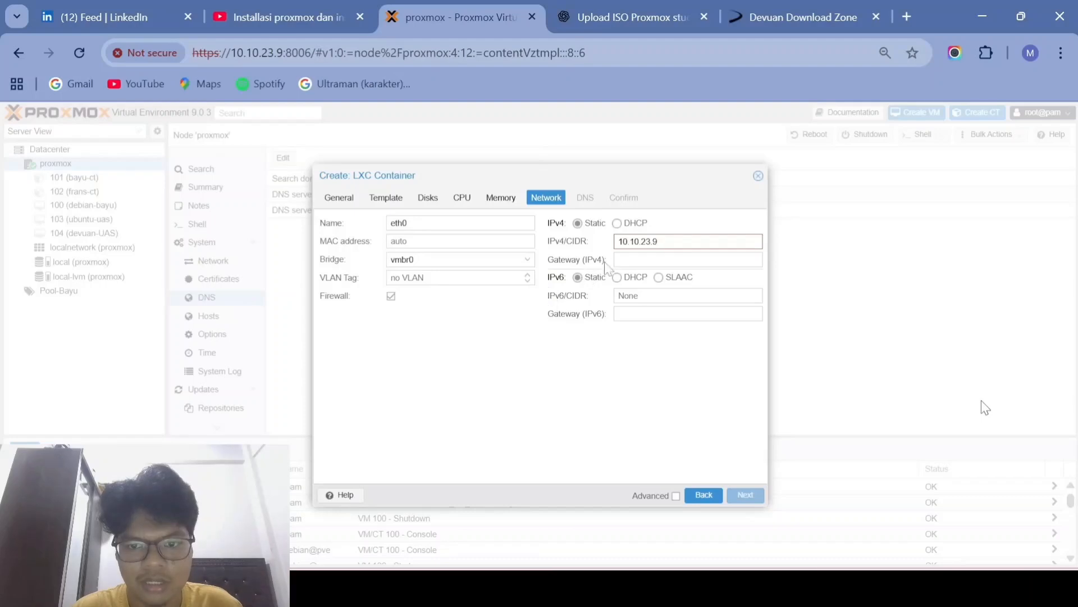
text(/2)
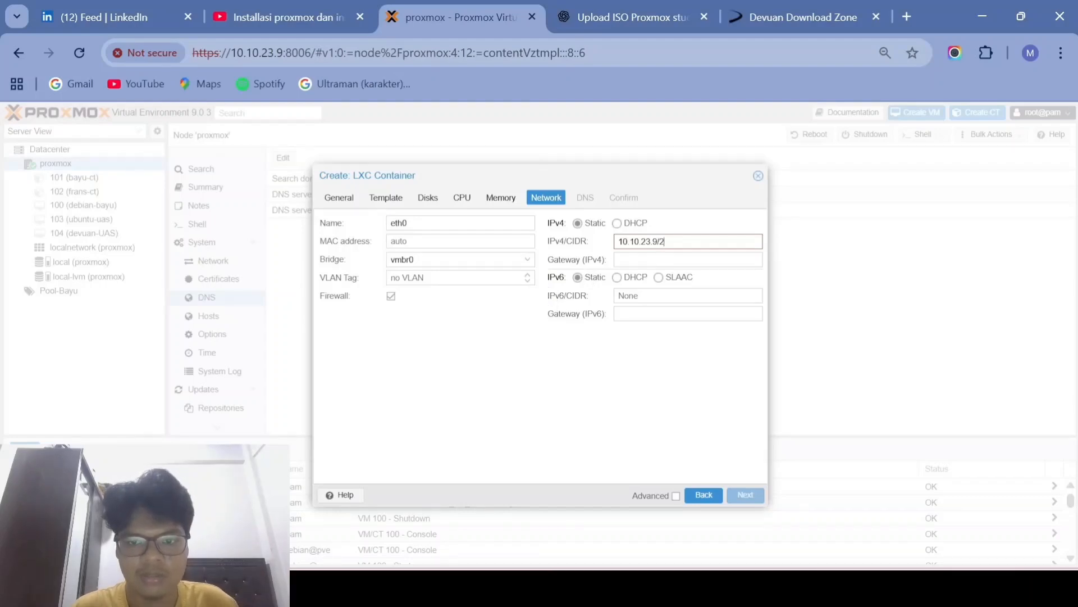
text(4)
click(688, 260)
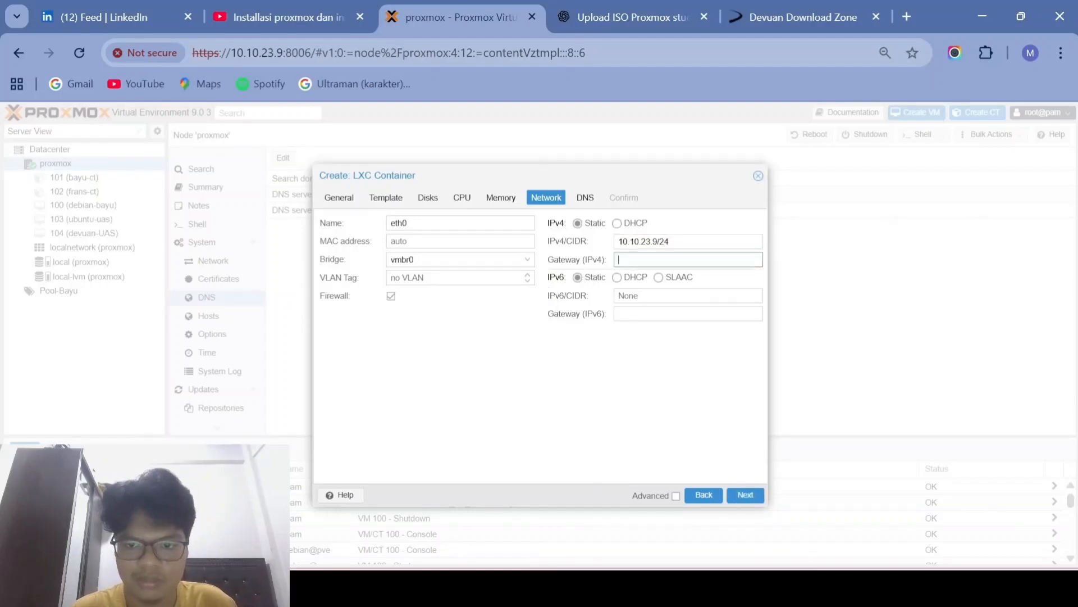
text(10.1)
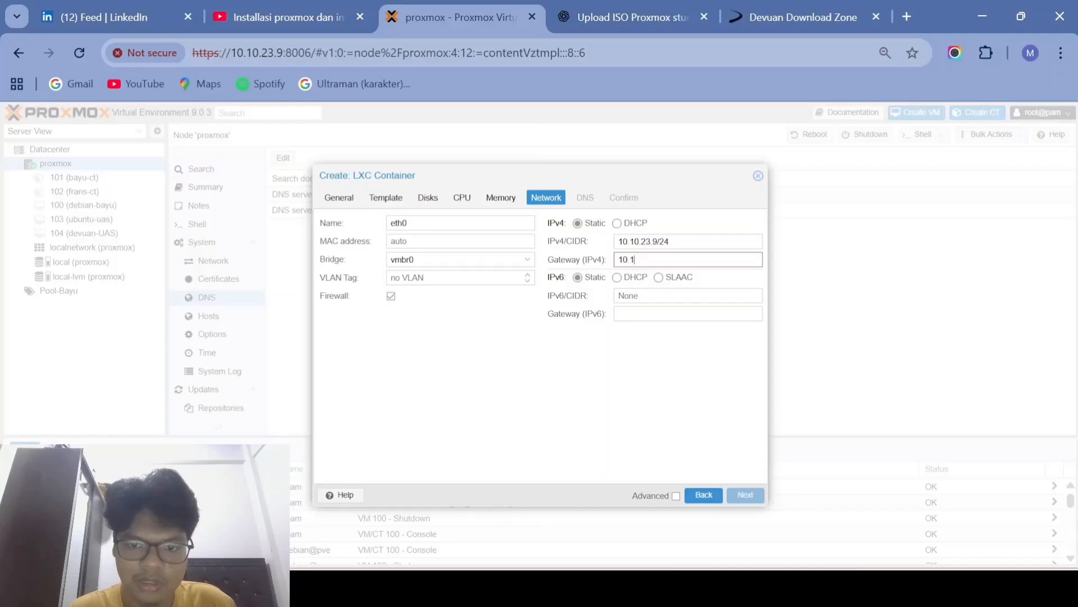
text(0.23.32)
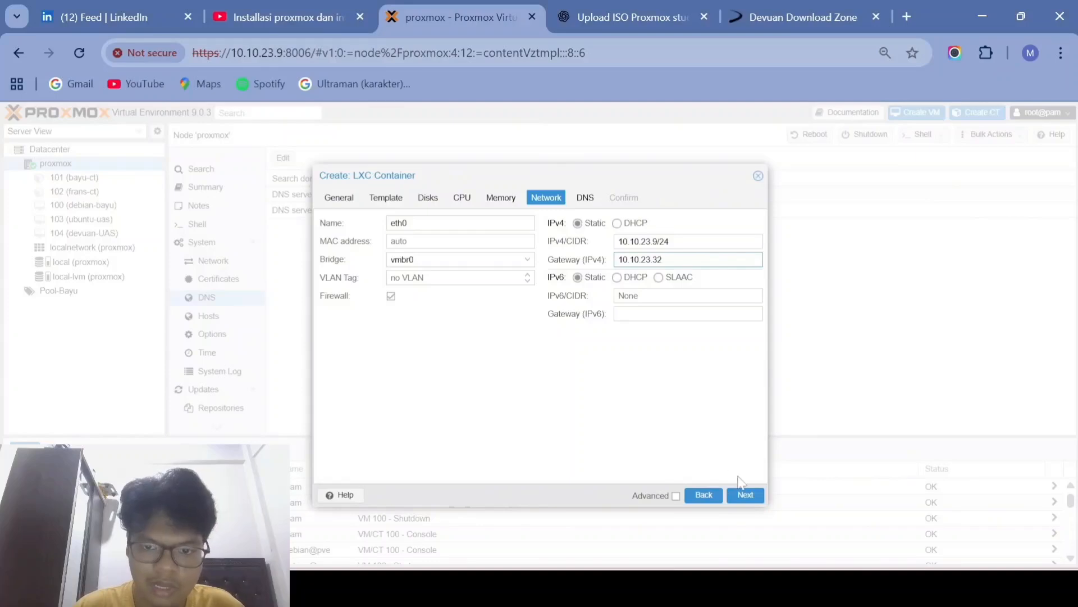
click(618, 223)
click(578, 223)
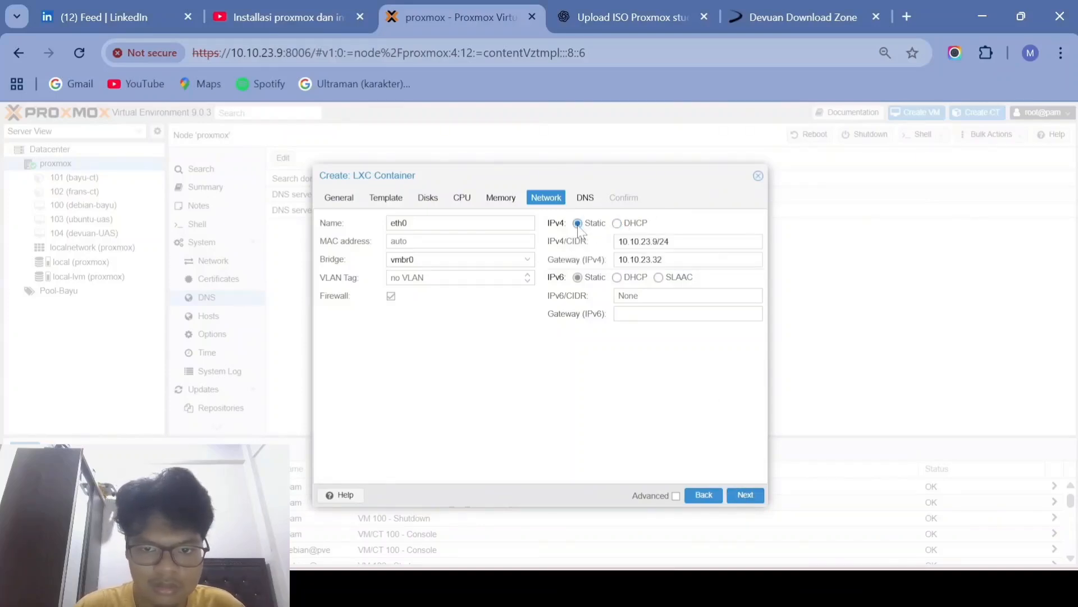
click(618, 277)
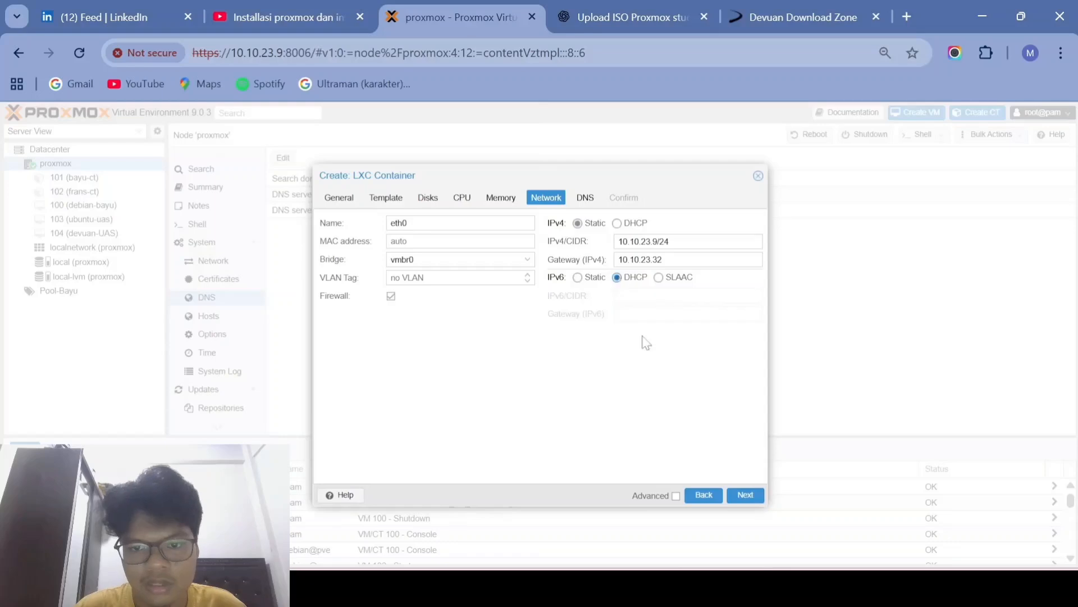
click(744, 495)
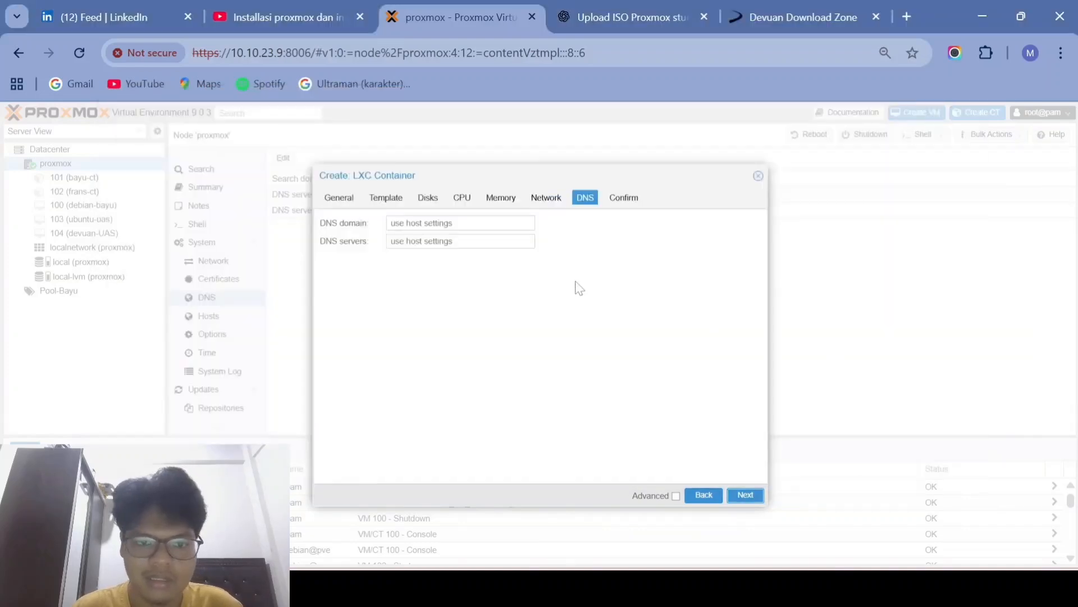
Step: Set the container's DNS server to 8.8.8.8, keeping the host's DNS domain
click(444, 223)
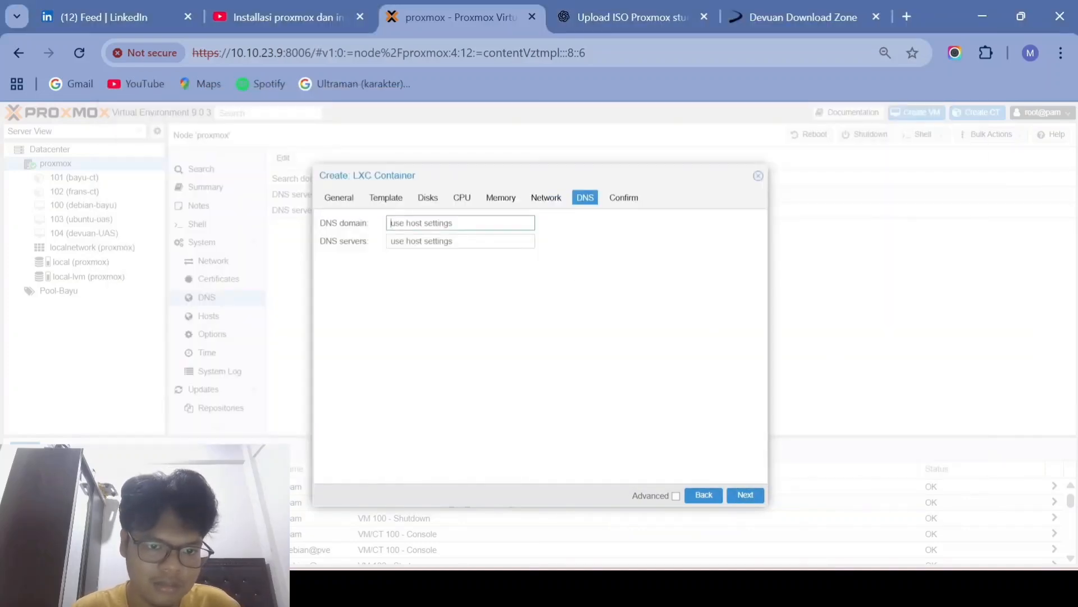
text(use)
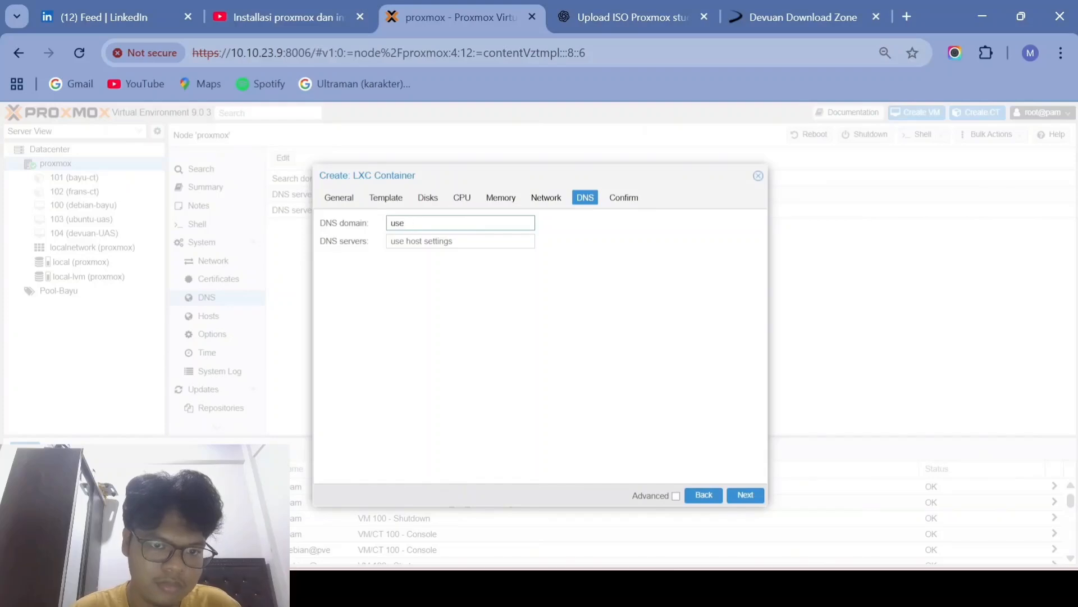
key(BackSpace)
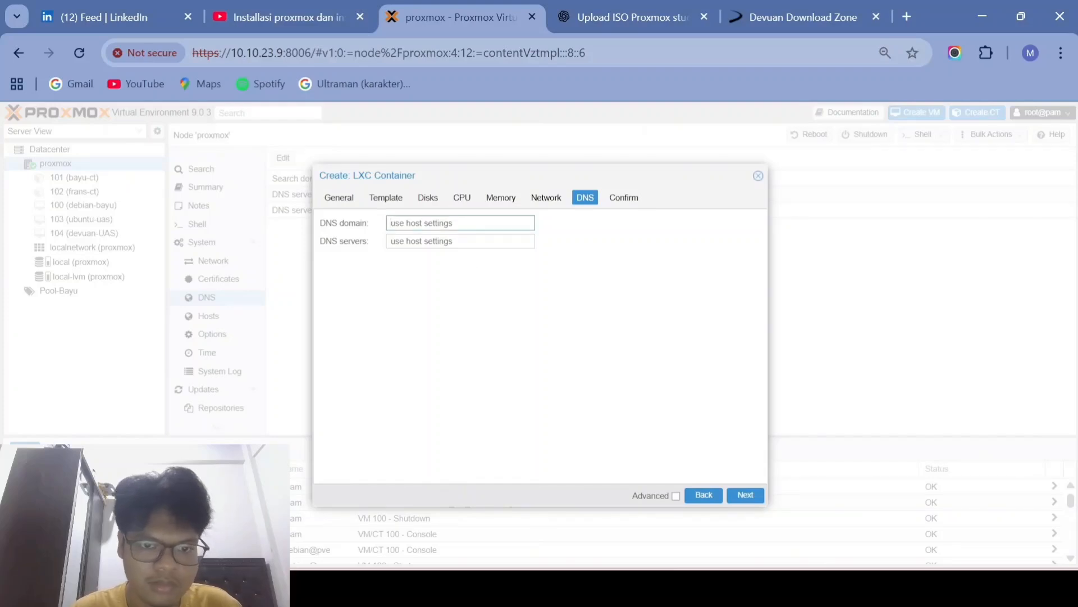
click(460, 241)
text(8)
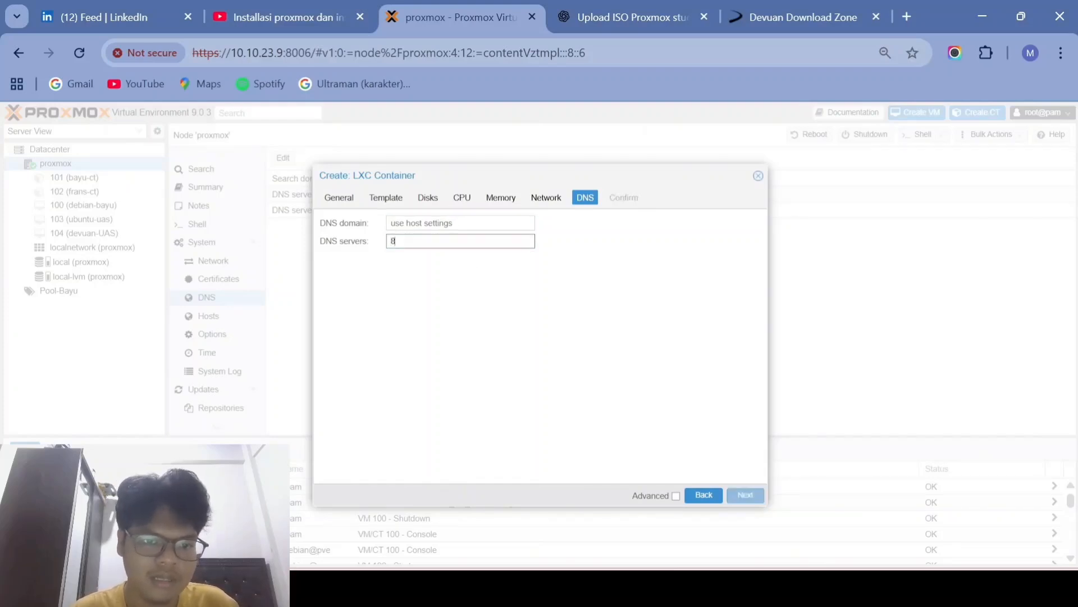
text(.8.8.8)
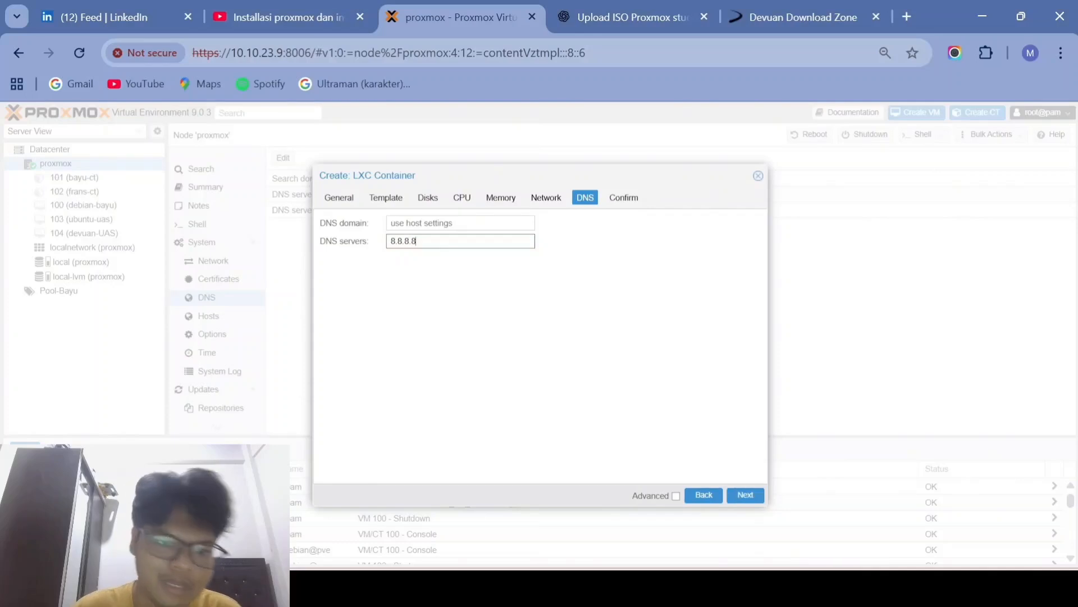
Step: Review the summary and create container 105 (CT-Devuan)
click(745, 496)
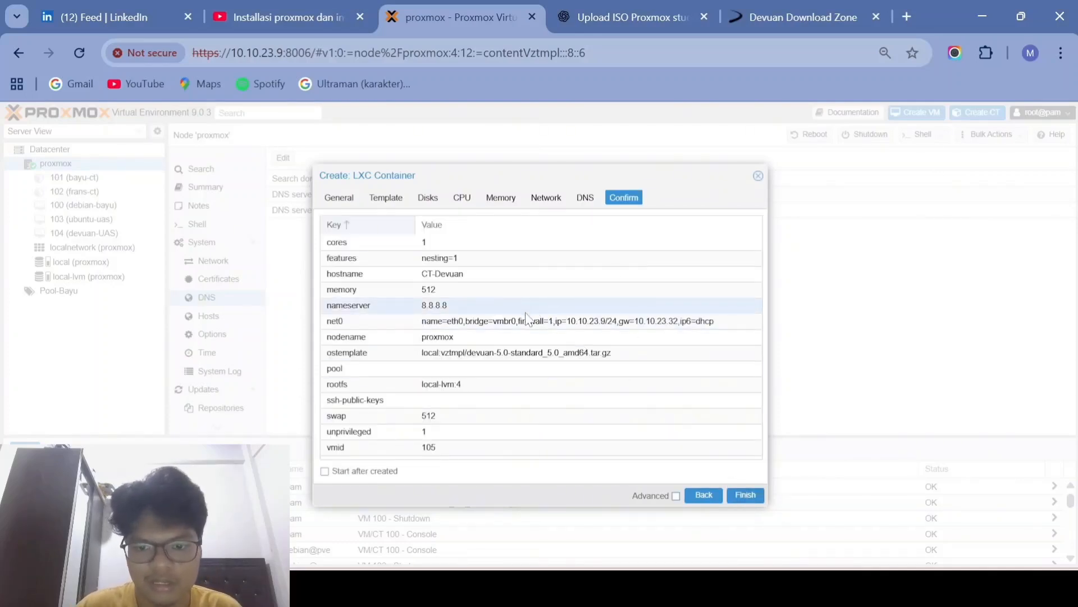
click(745, 495)
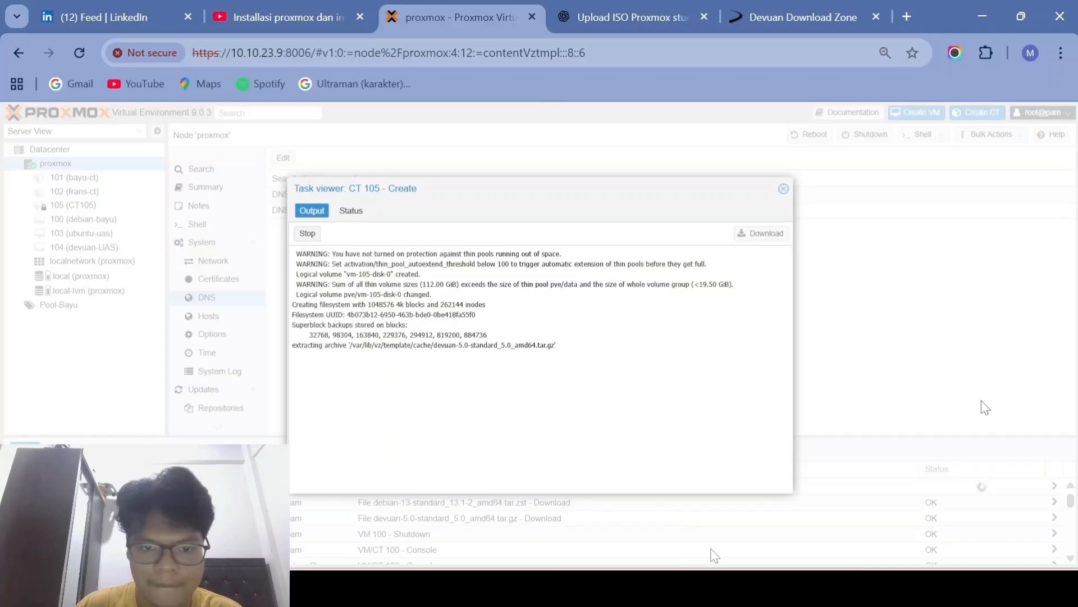
click(784, 188)
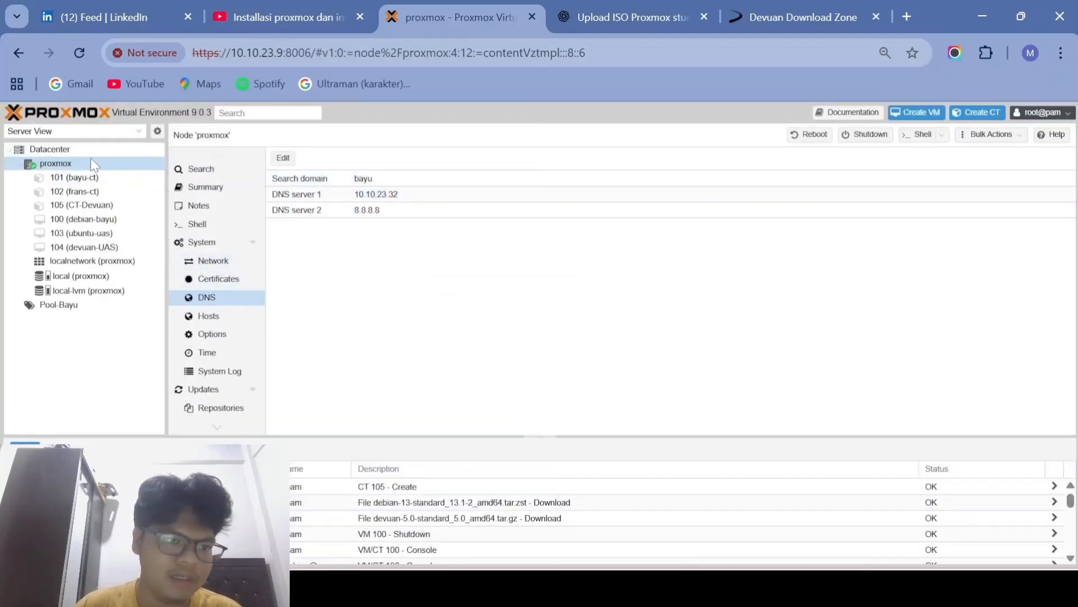
Step: Start another container with hostname CT-Debian and a root password
click(965, 111)
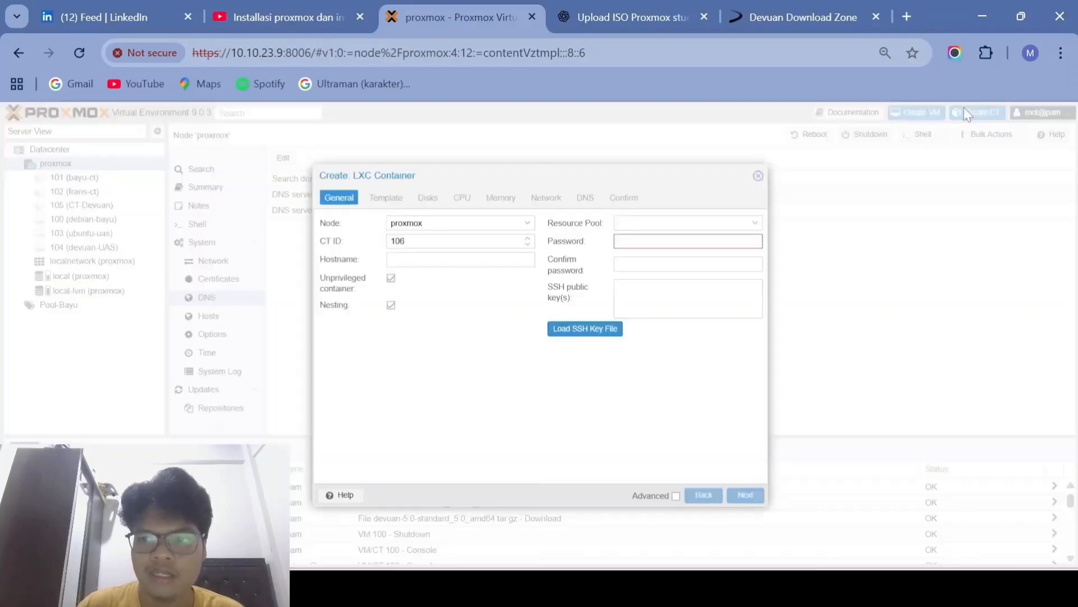
click(480, 260)
text(CT-Debian)
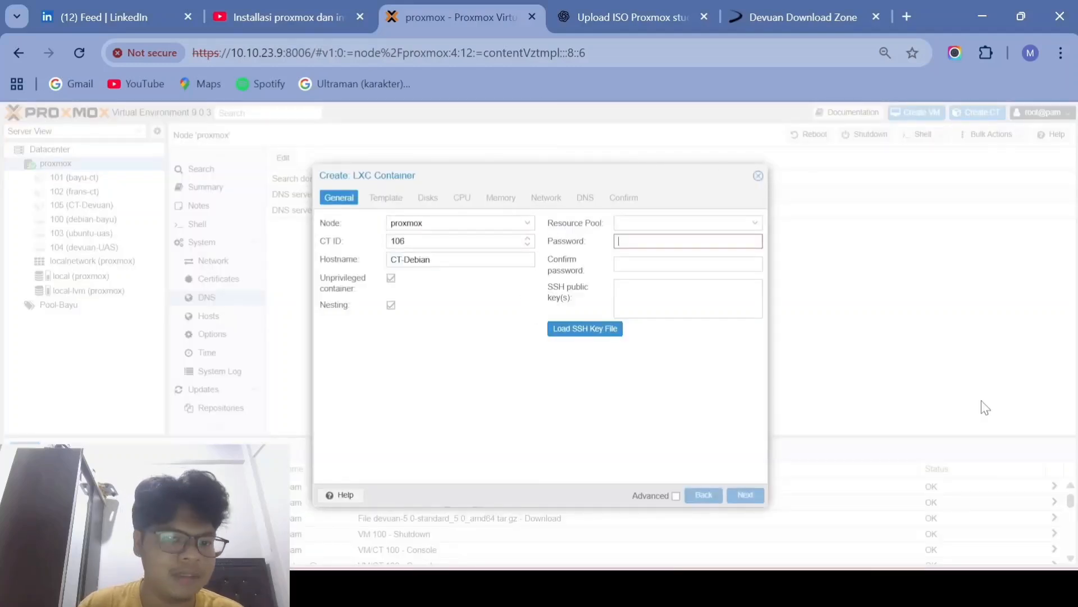
key(Tab)
key(Tab)
key(Tab)
key(Tab)
text(********)
key(Tab)
text(********)
key(Return)
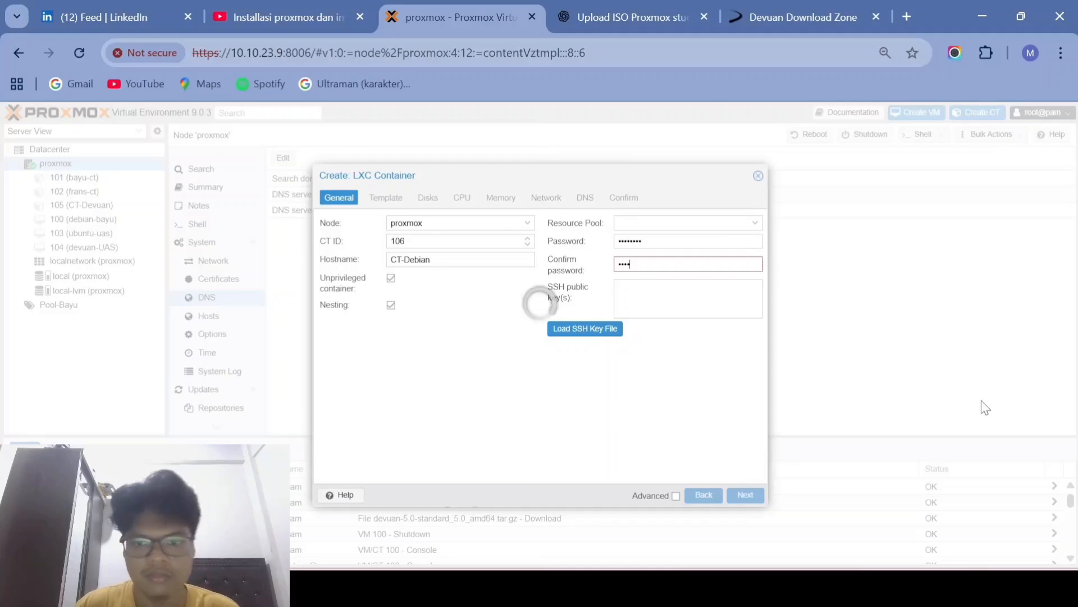
Step: Pick the Debian template and keep default disk, CPU and memory settings
click(460, 240)
click(440, 281)
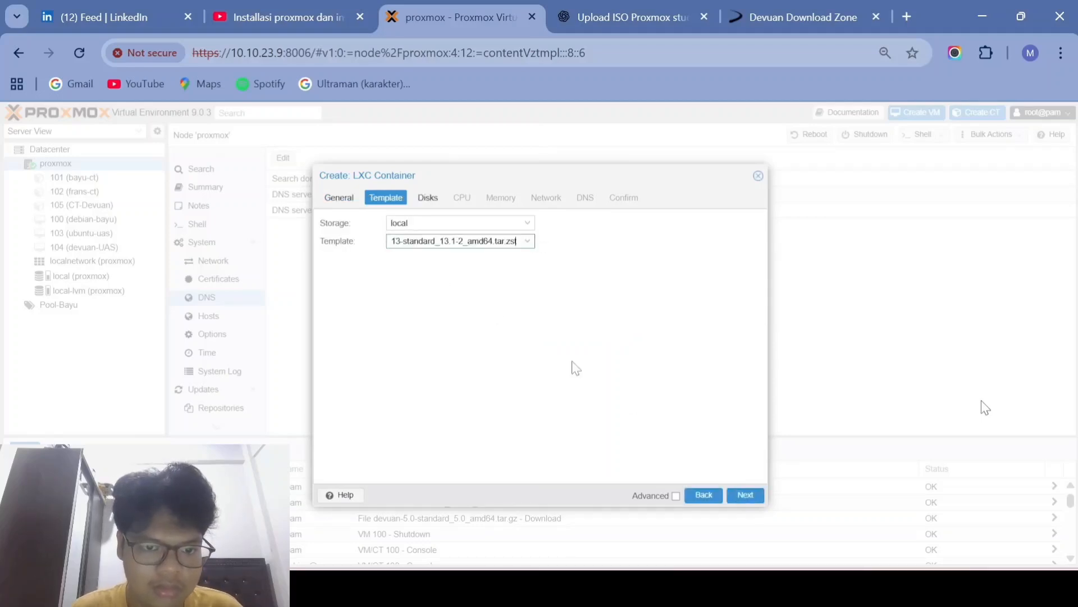
click(745, 497)
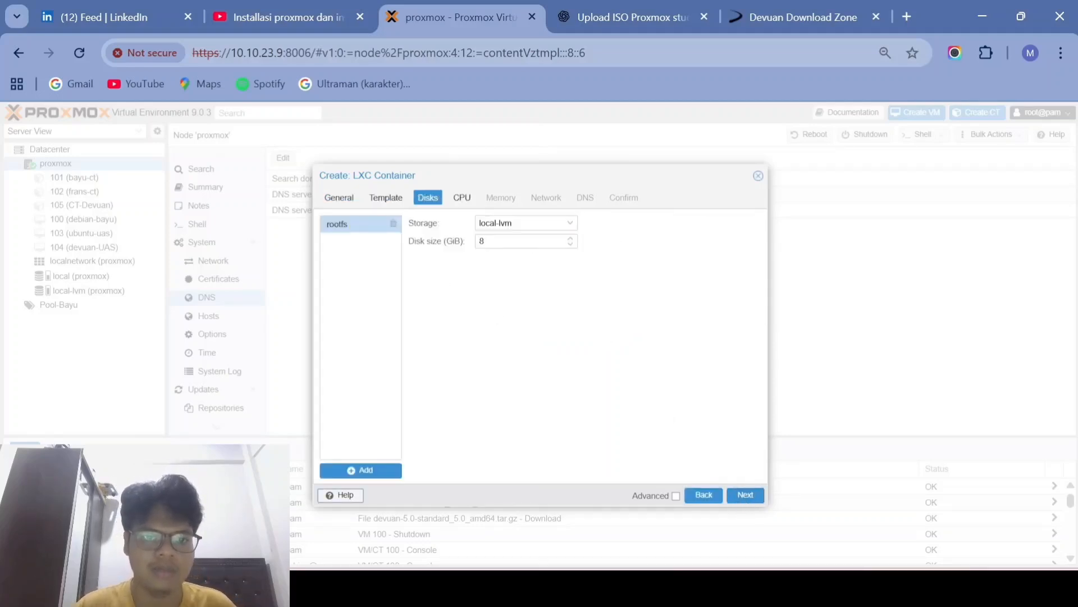
click(745, 495)
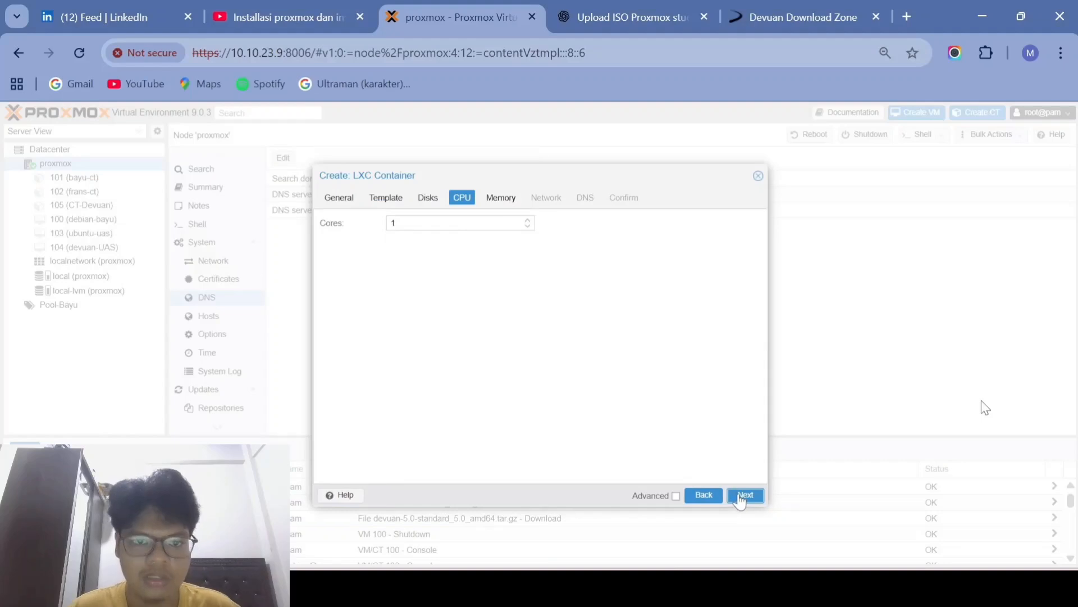
click(741, 499)
click(740, 498)
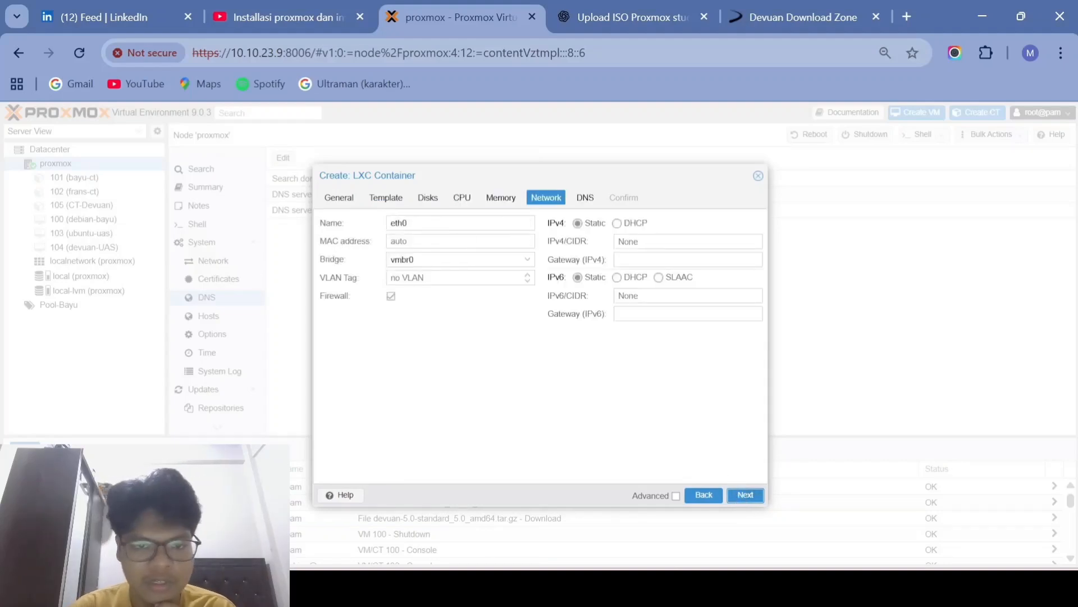
Step: Attach eth0 to bridge vmbr1 with IPv4 10.10.23.9/24 and gateway 10.10.23.1
click(527, 259)
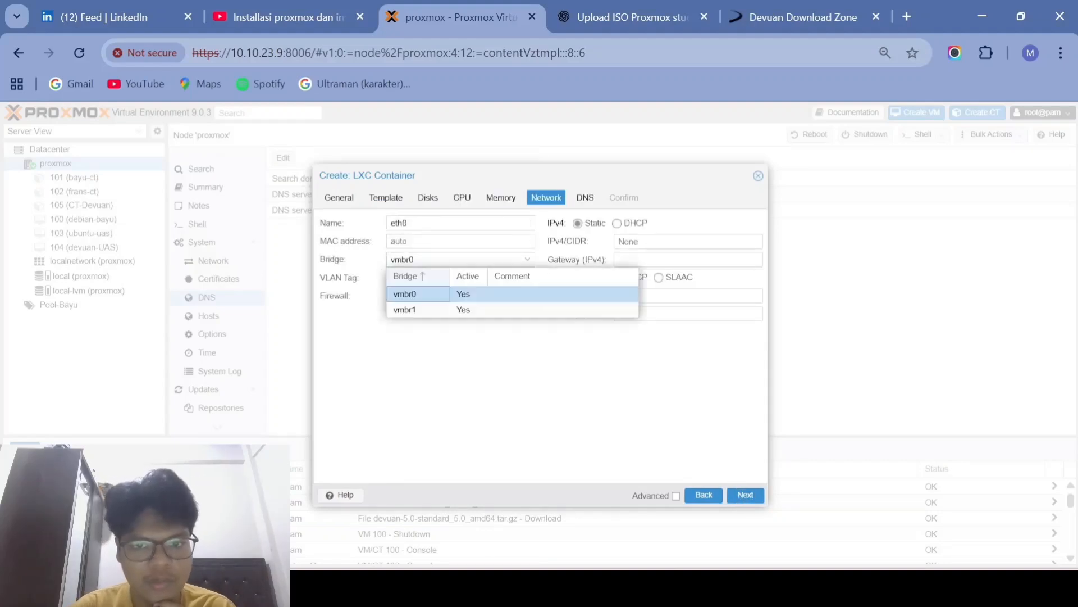
click(440, 311)
click(629, 241)
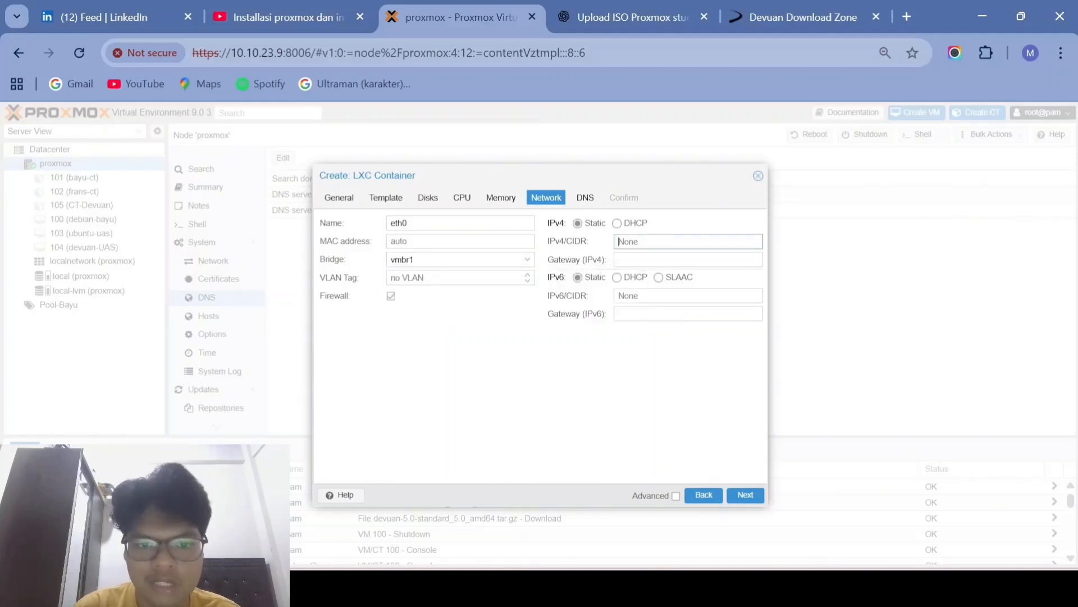
text(1)
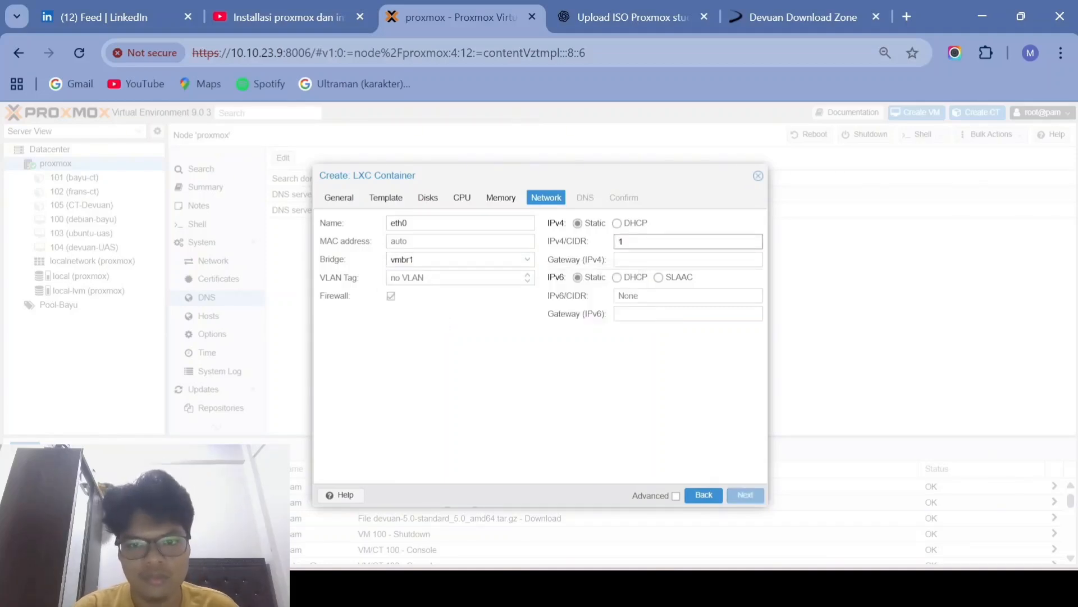
key(BackSpace)
text(10.10.23.9/24)
key(Tab)
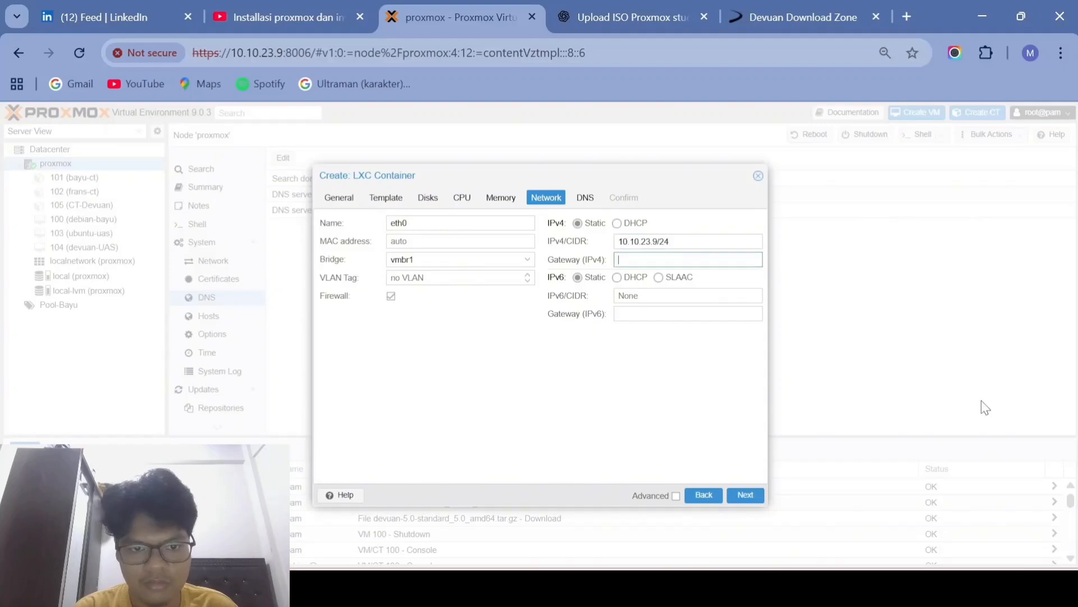
text(10)
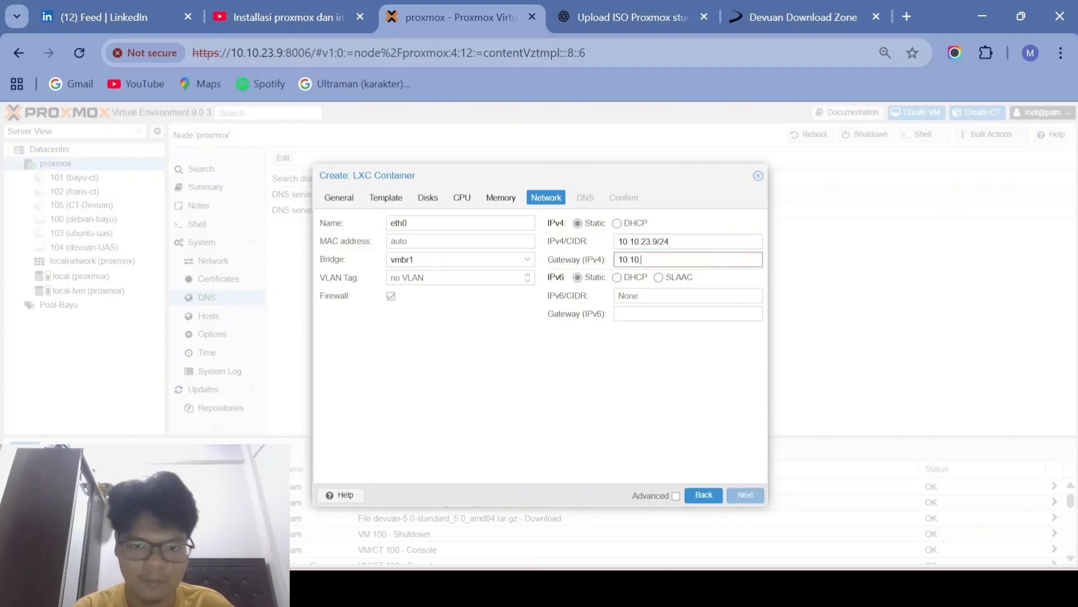
text(.10.23.1)
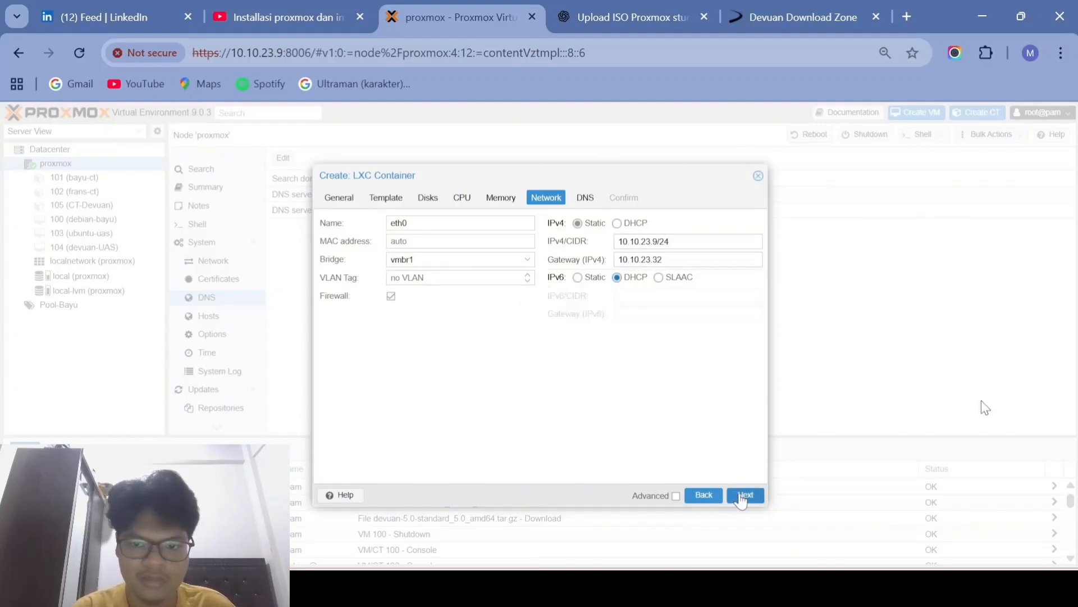
click(745, 494)
Step: Set the container's DNS server to 8.8.8.8
click(460, 241)
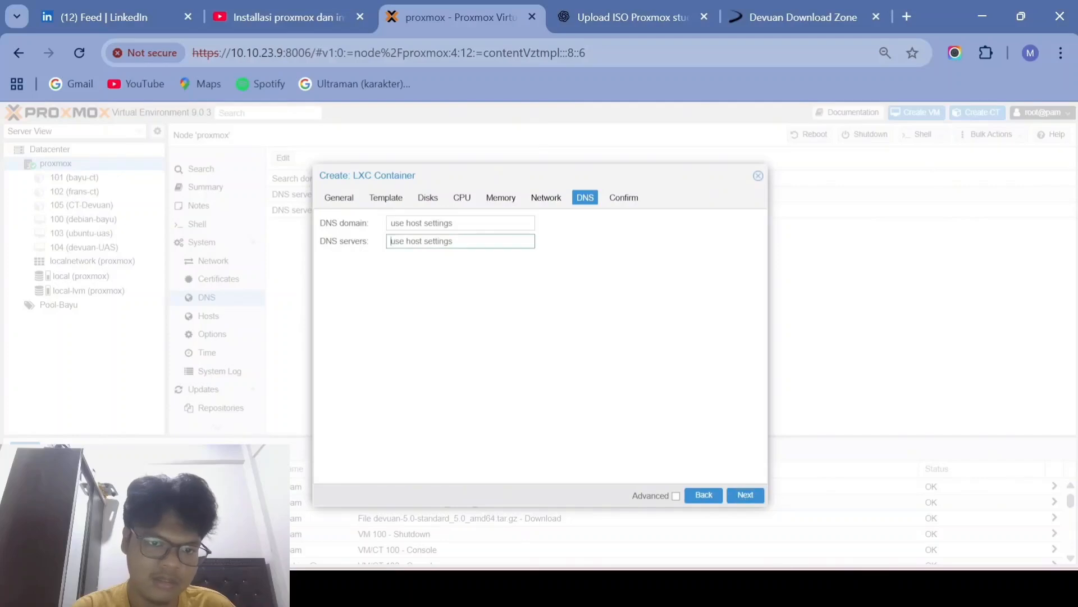
text(8.8.)
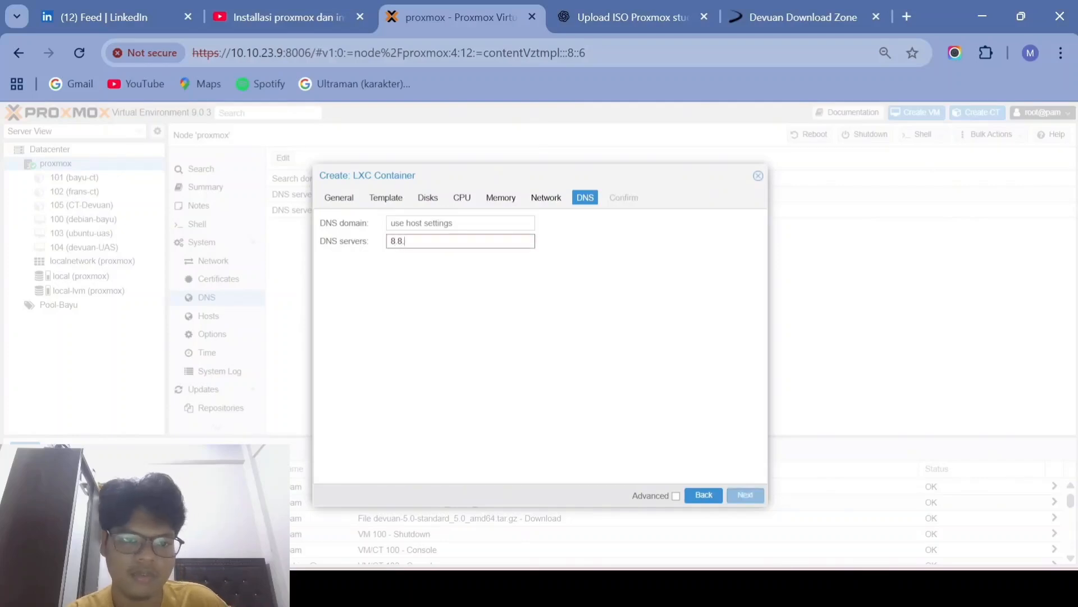
text(8.8)
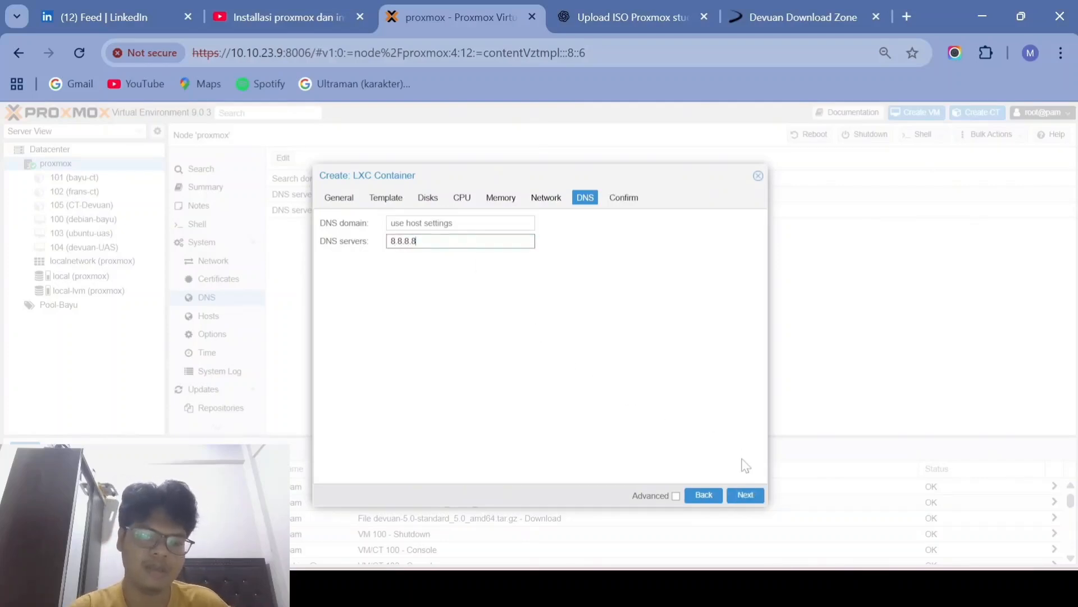
click(745, 495)
Step: Create container 106 (CT-Debian) and close its log after TASK OK
click(745, 495)
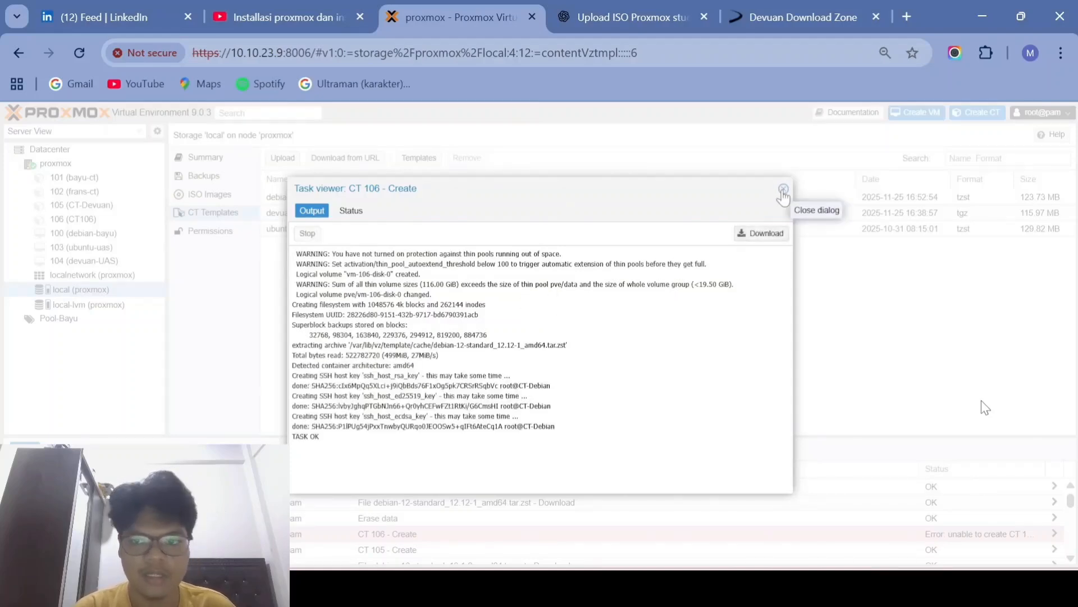
click(783, 190)
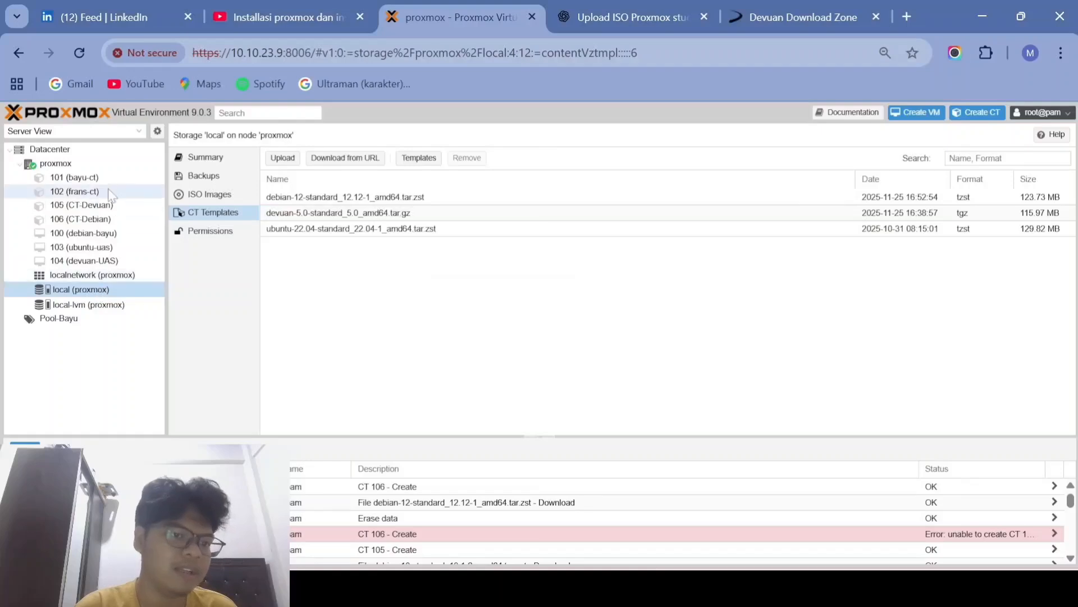
Step: Show the Datacenter Permissions list and bring up the Add permission-type menu
click(106, 164)
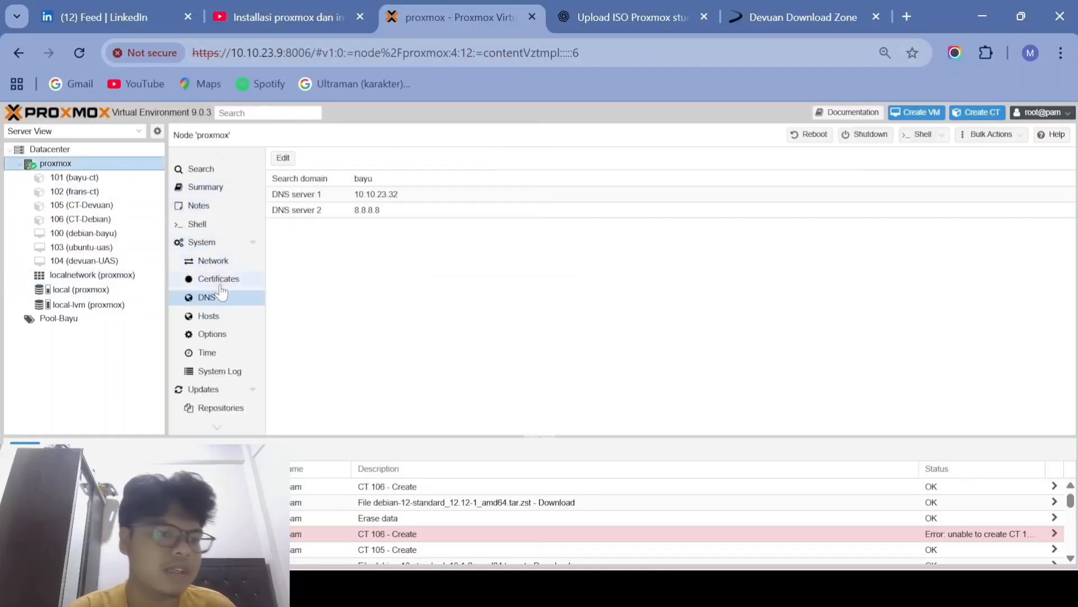
click(98, 150)
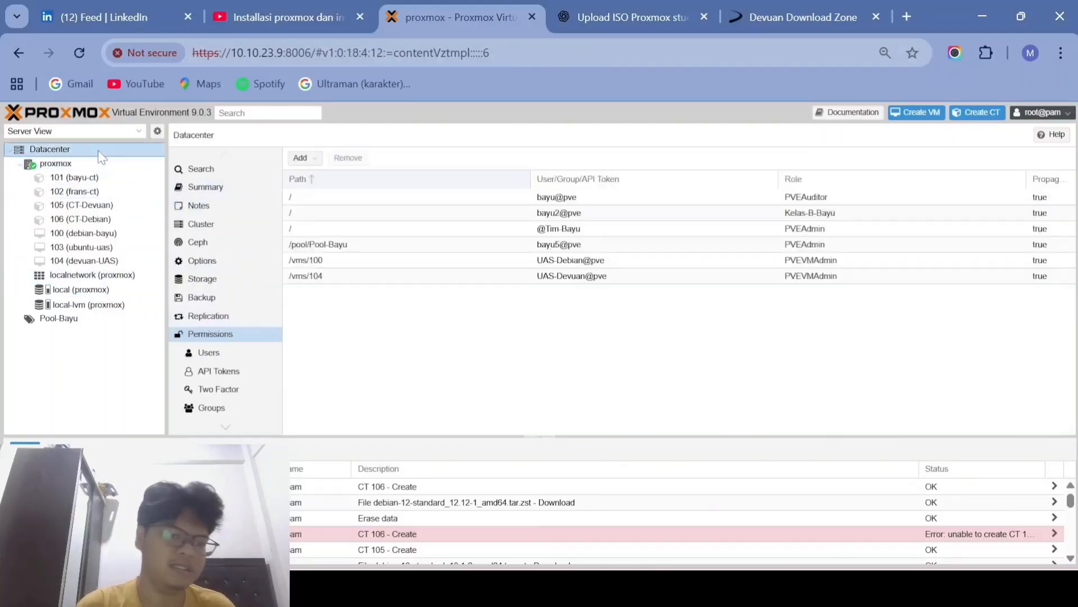
click(242, 335)
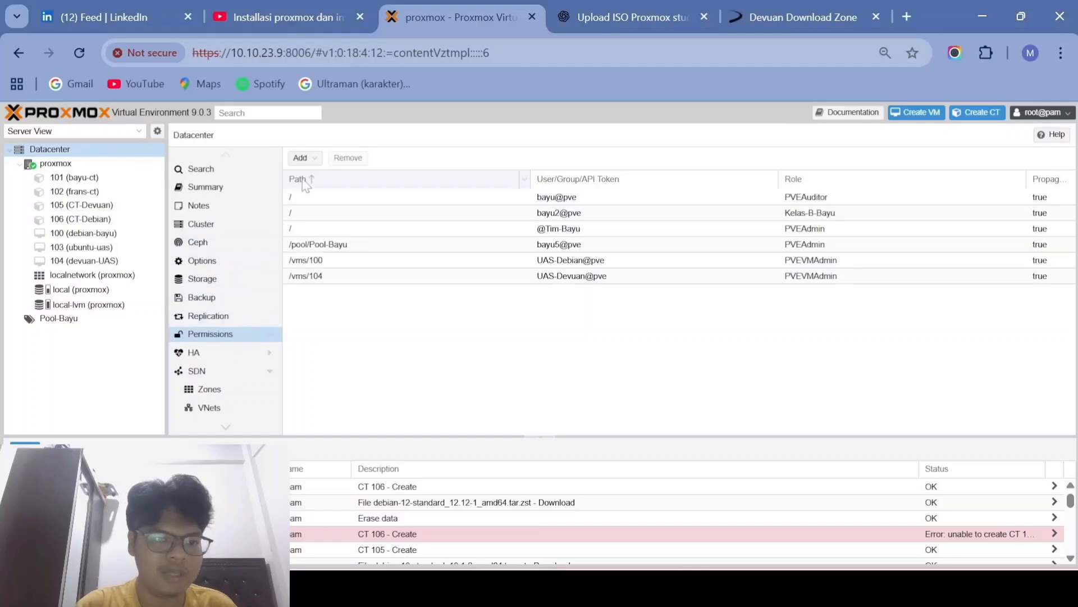
click(308, 159)
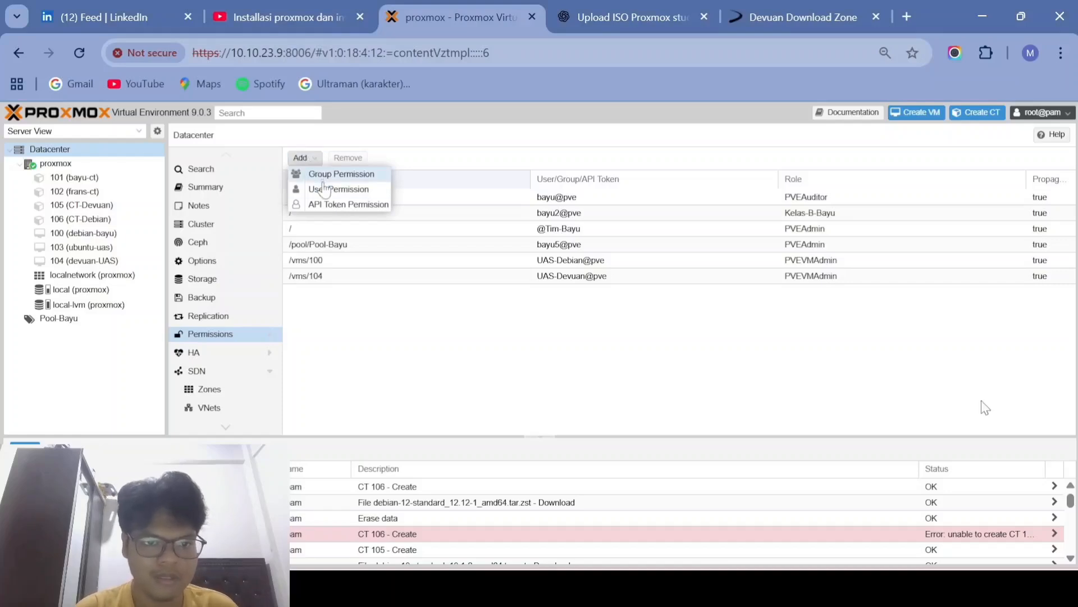
Step: Start a User Permission on path /vms/105 for user UAS-Devuan@pve
click(327, 191)
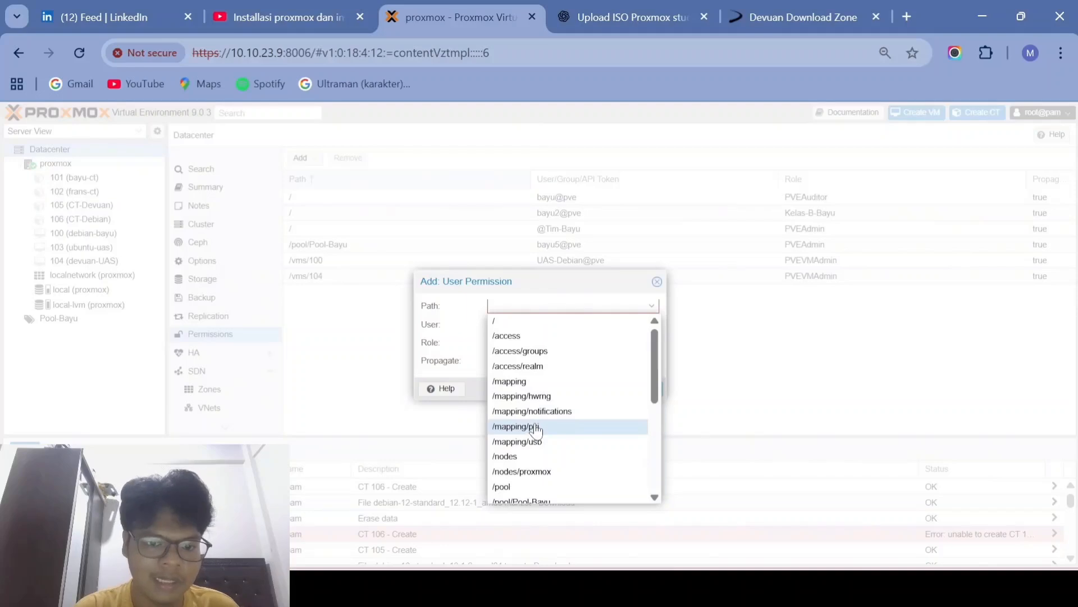
scroll(536, 430, down, 6)
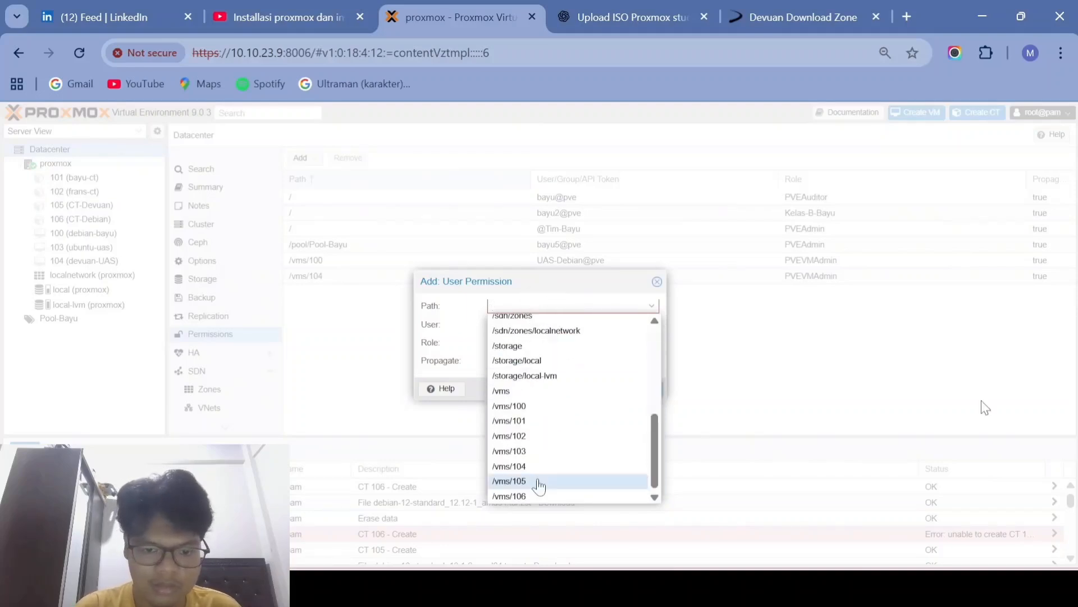
click(538, 485)
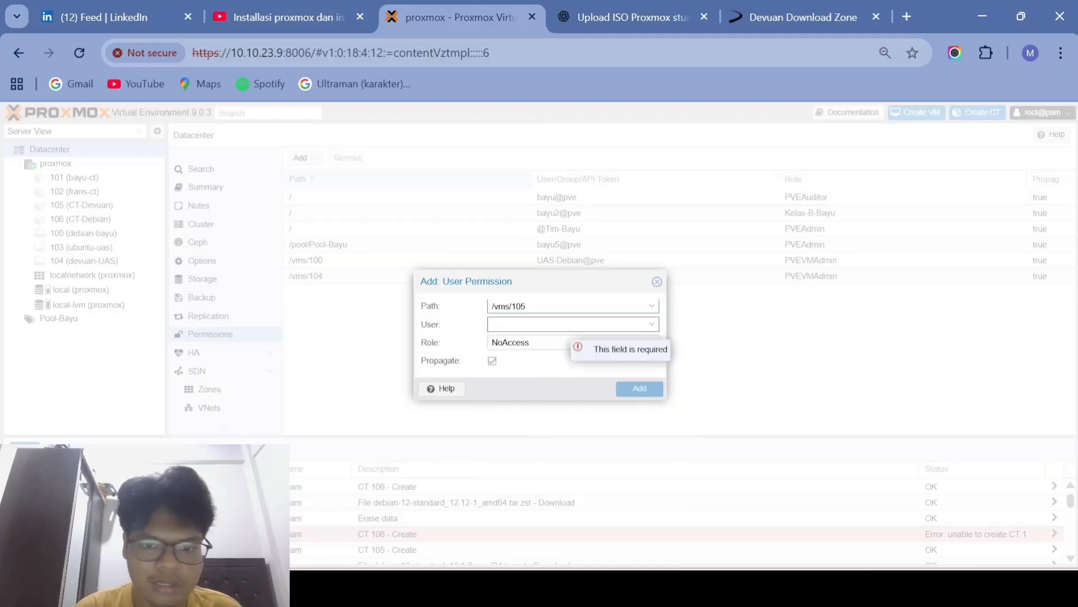
click(539, 325)
click(536, 373)
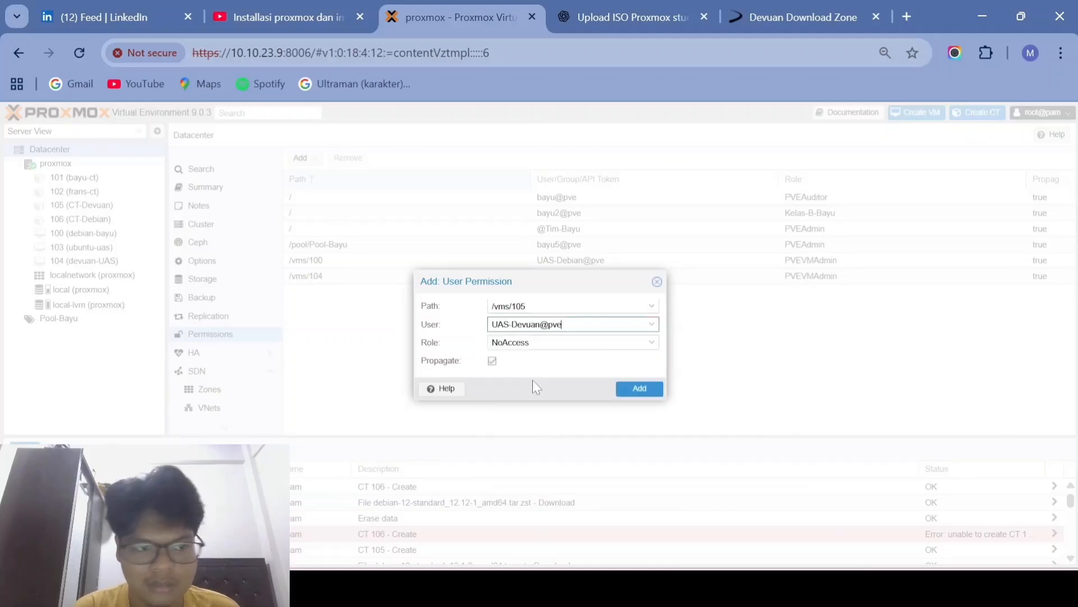
click(549, 344)
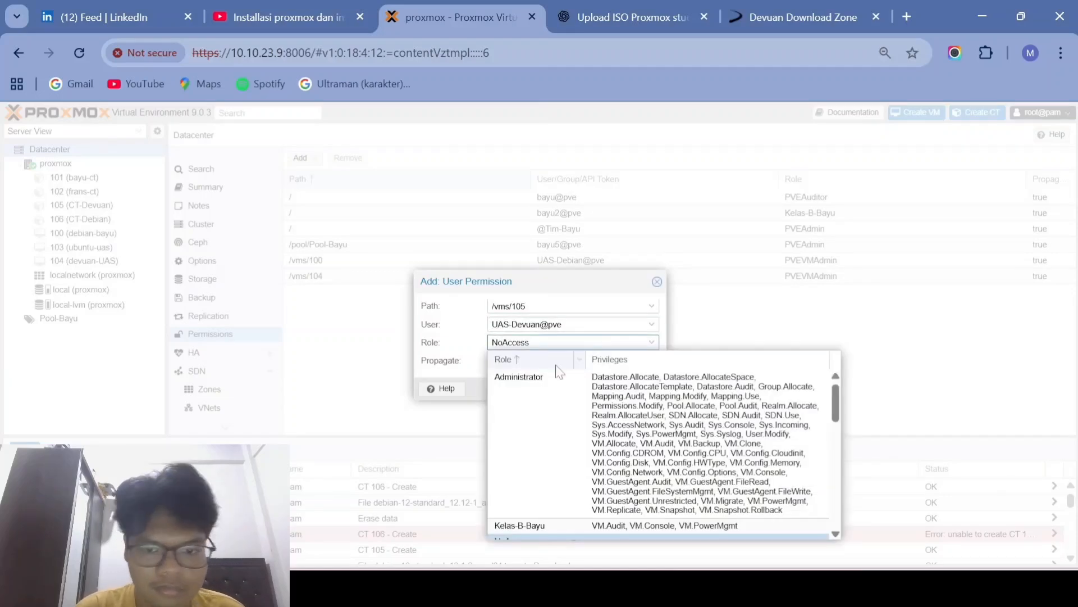
scroll(552, 425, down, 2)
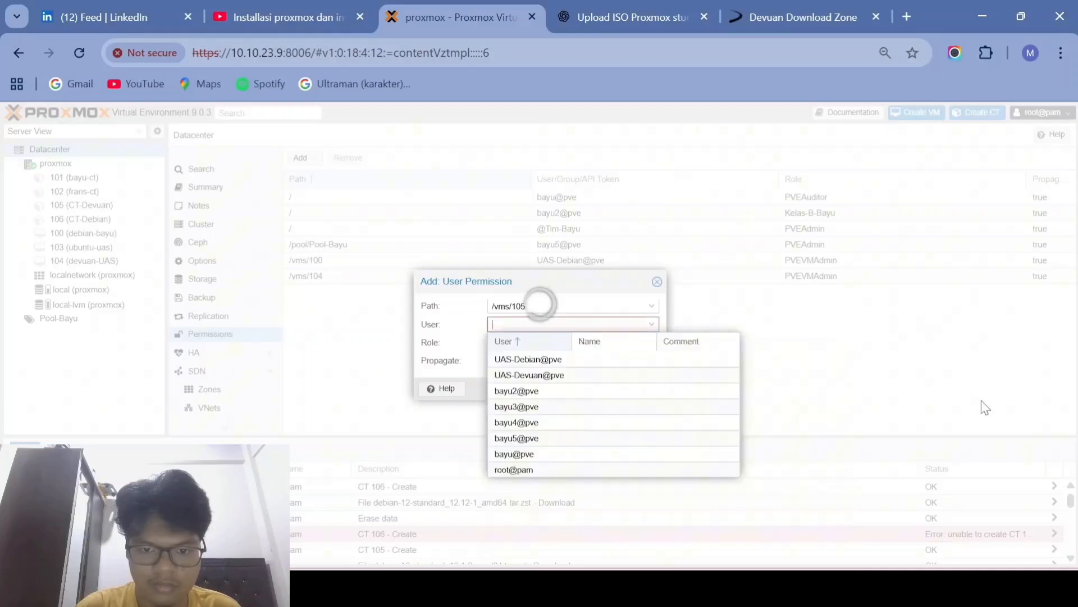
click(539, 374)
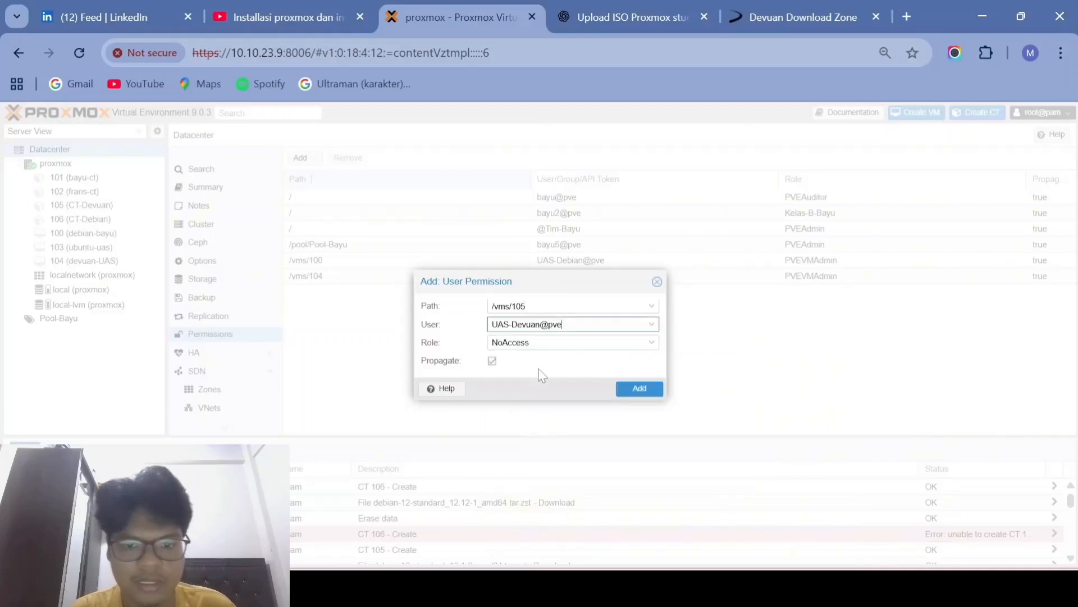
Step: Choose the PVEVMAdmin role and save the permission
click(549, 343)
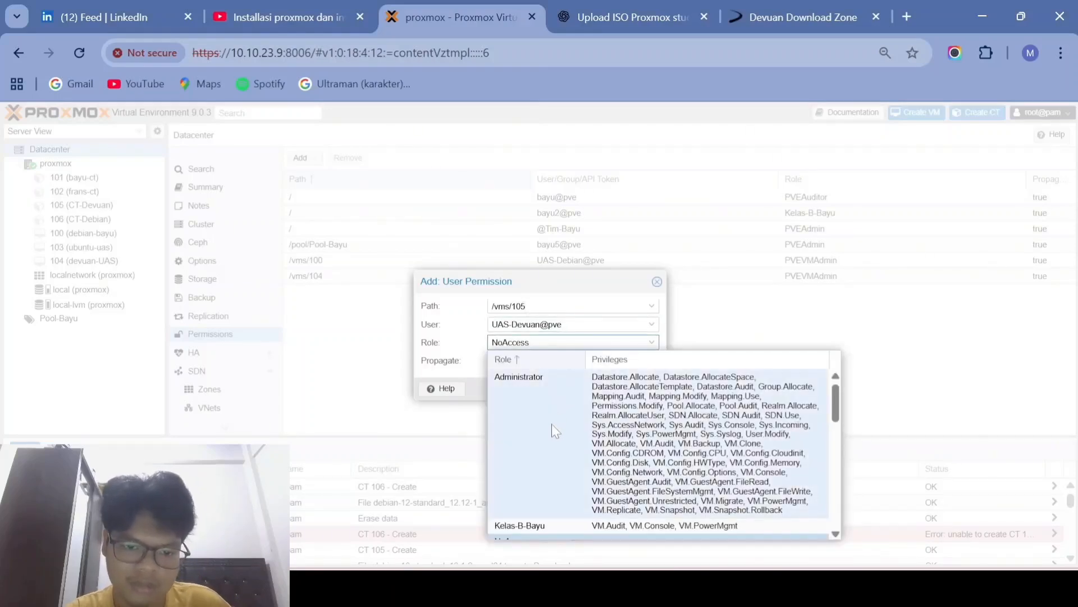
scroll(551, 424, down, 2)
scroll(552, 423, down, 3)
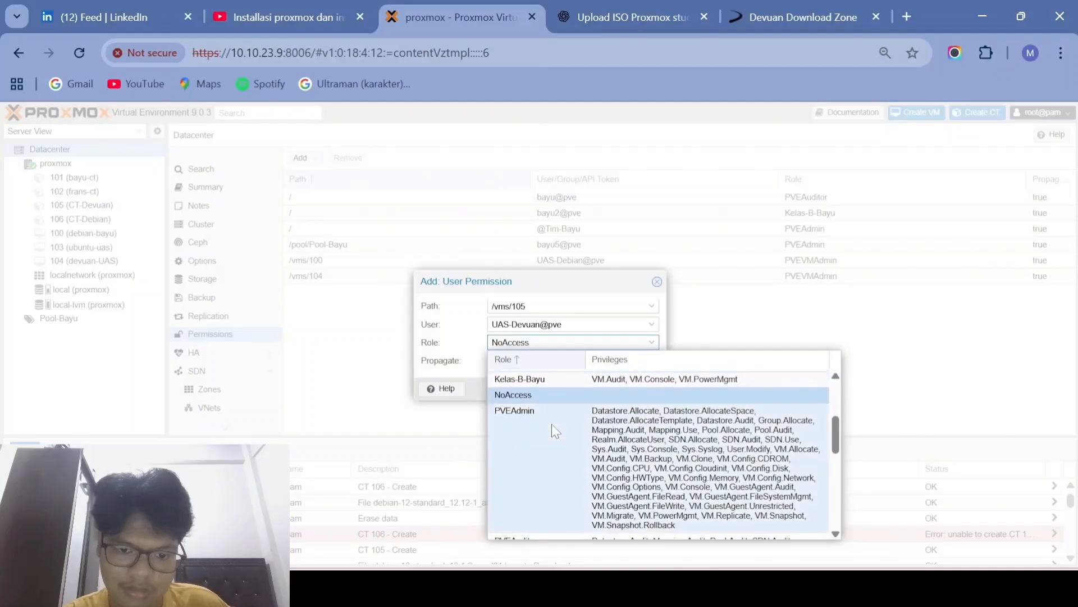
scroll(551, 425, down, 2)
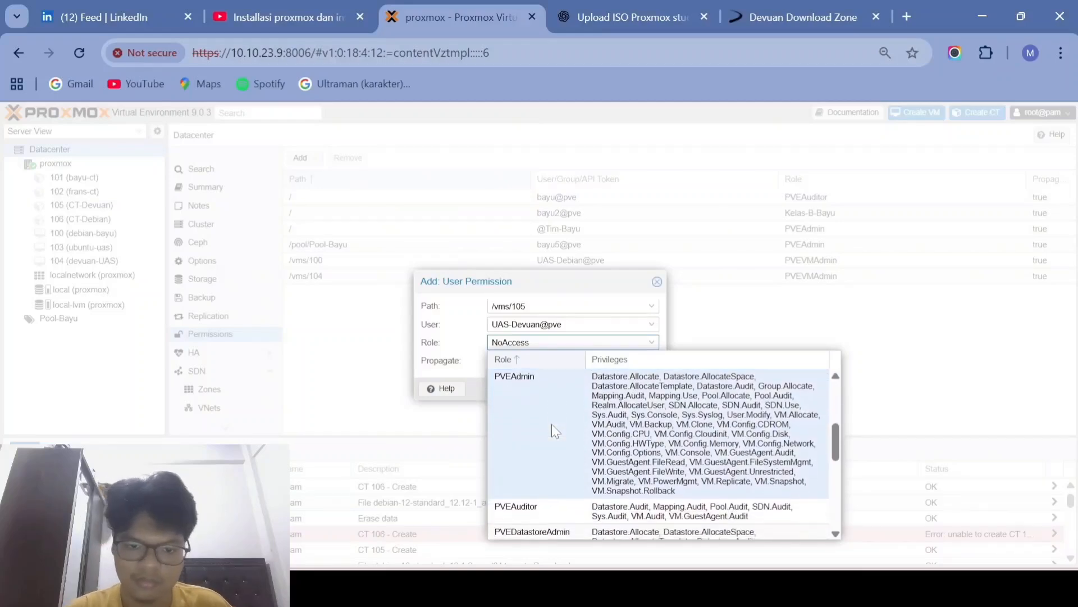
scroll(551, 425, down, 3)
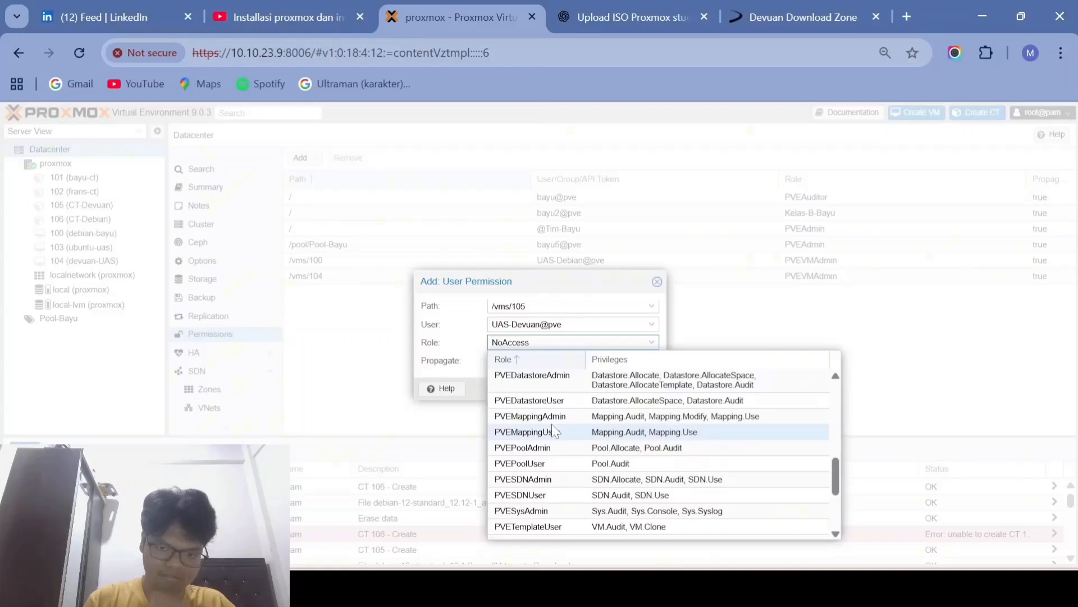
scroll(554, 431, down, 3)
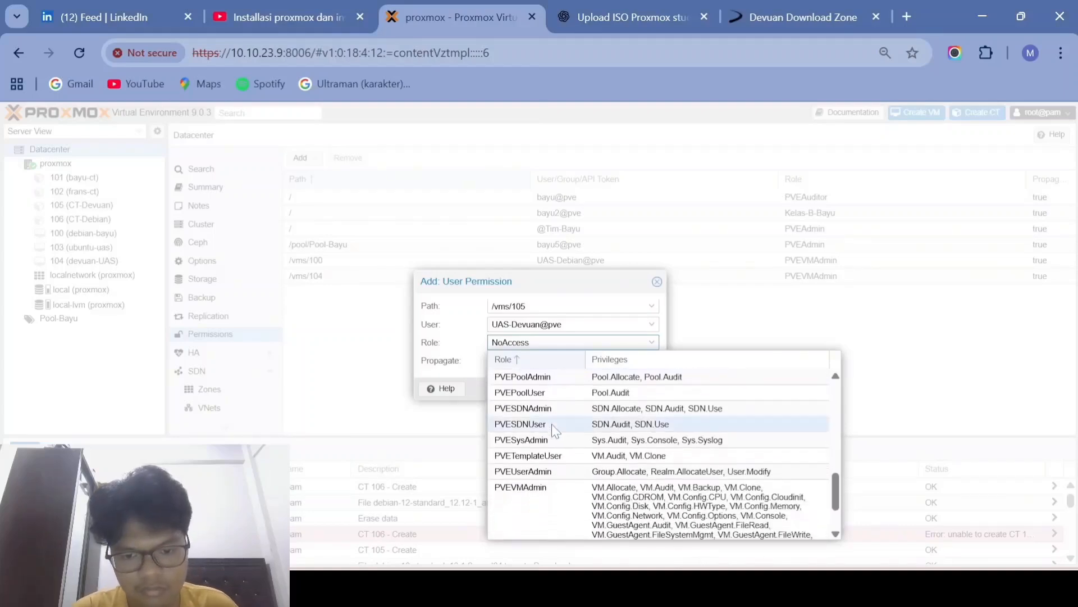
scroll(554, 431, down, 3)
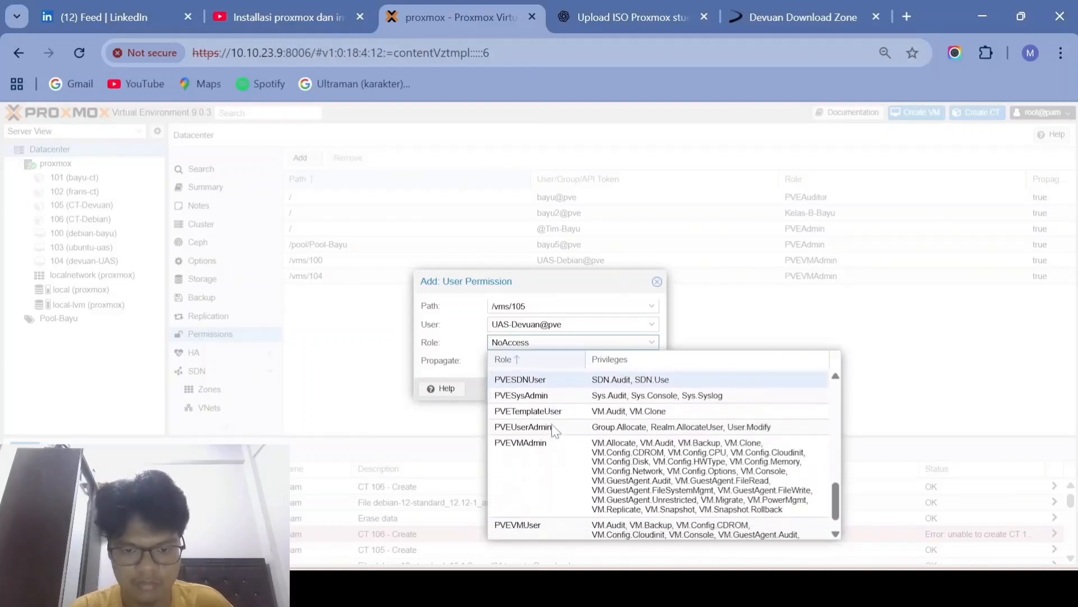
scroll(552, 427, down, 1)
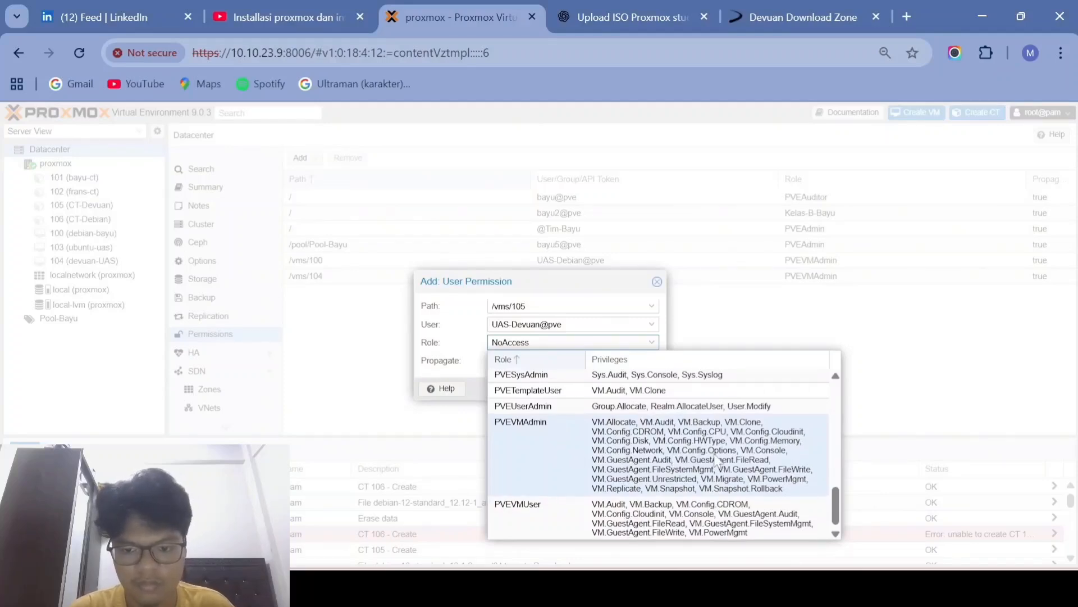
scroll(534, 453, up, 3)
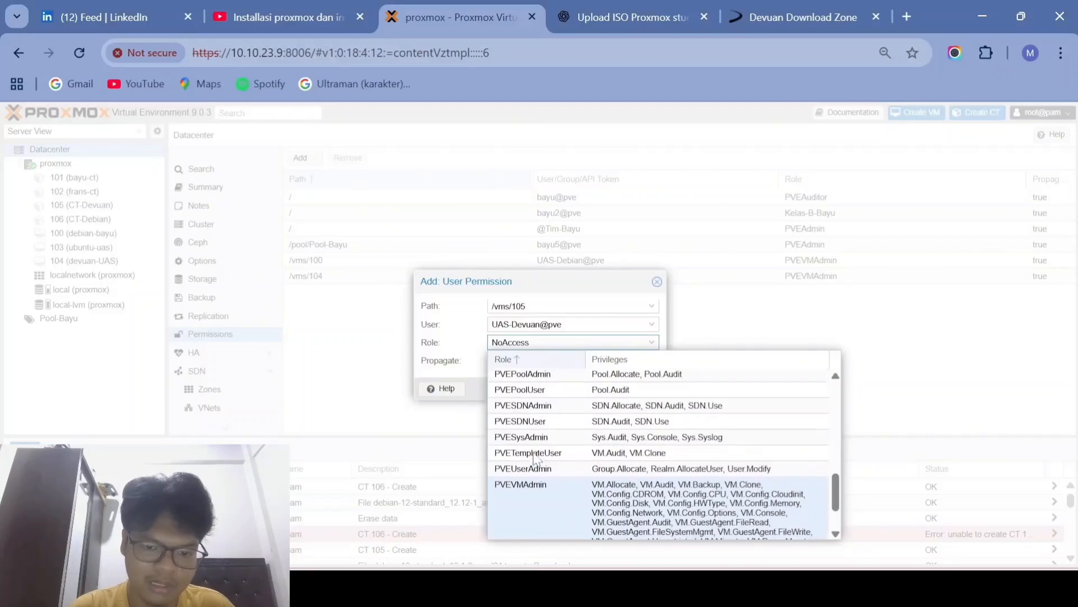
scroll(533, 458, up, 8)
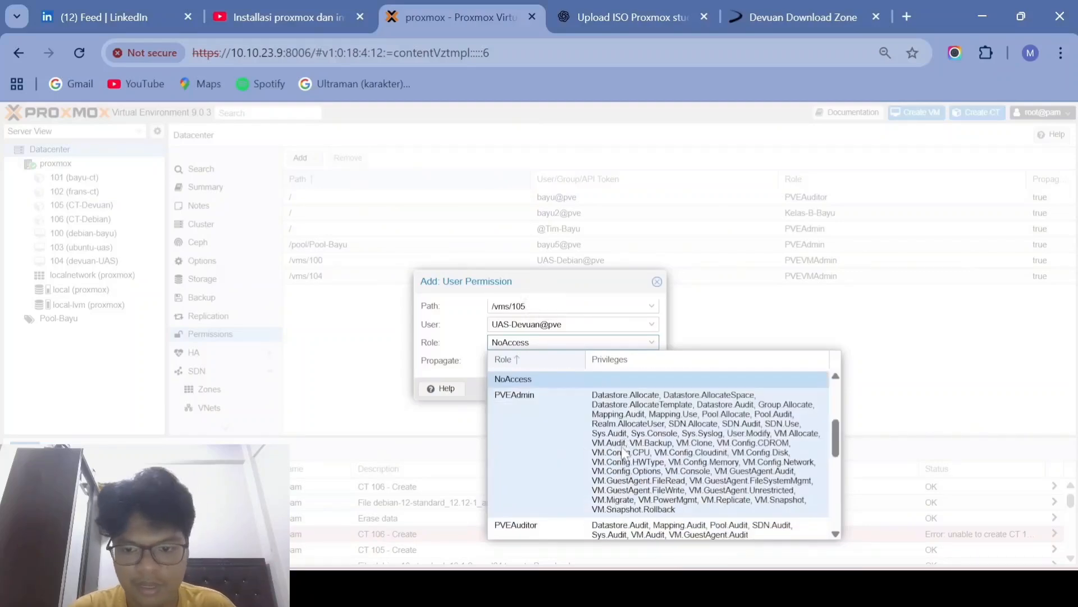
scroll(573, 459, down, 2)
scroll(573, 459, up, 2)
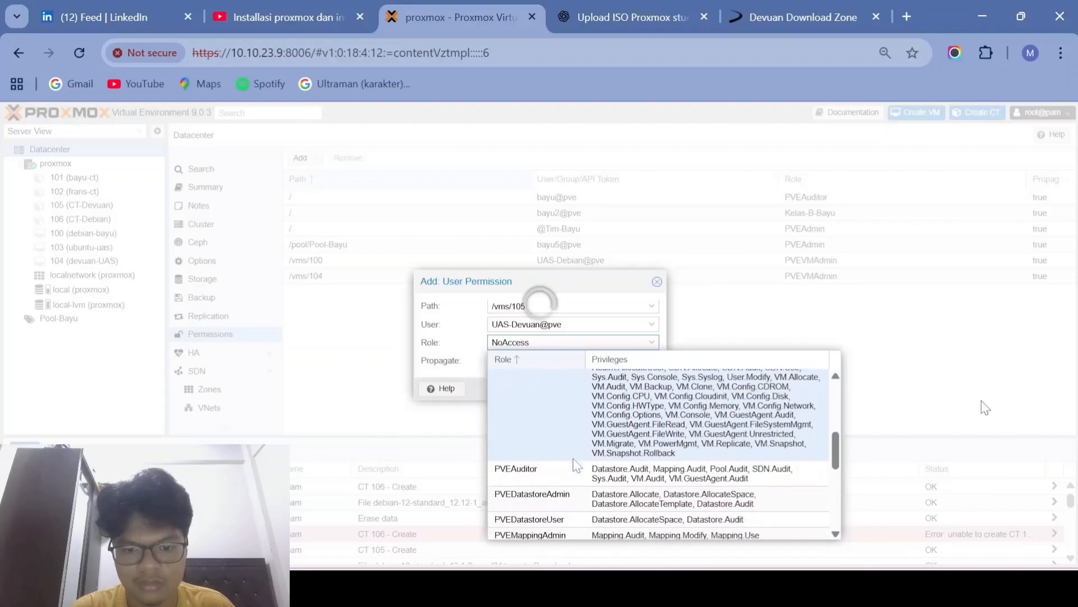
scroll(572, 443, down, 6)
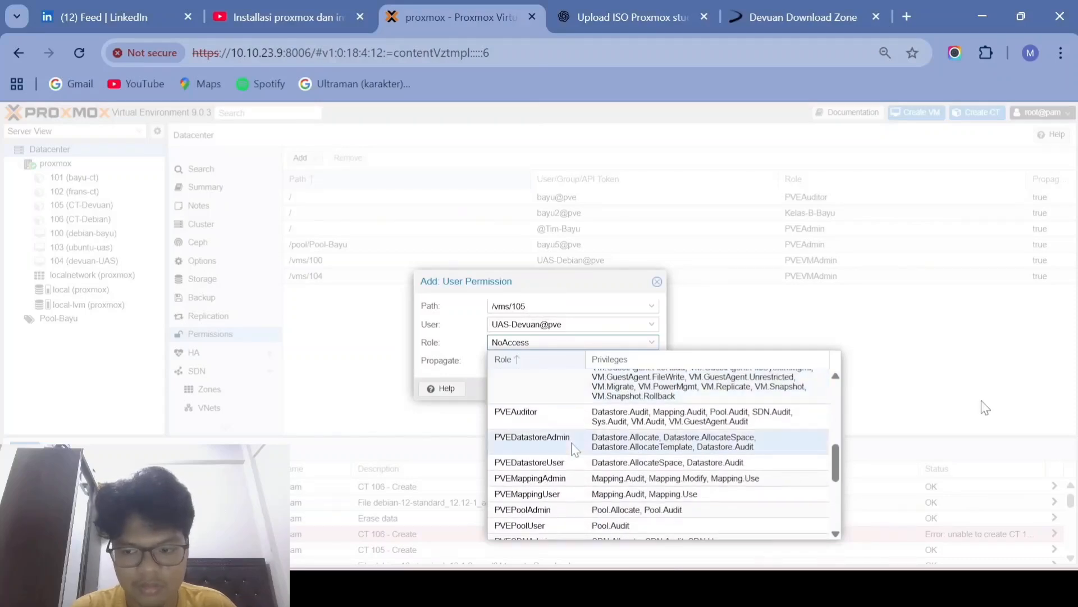
scroll(571, 442, down, 5)
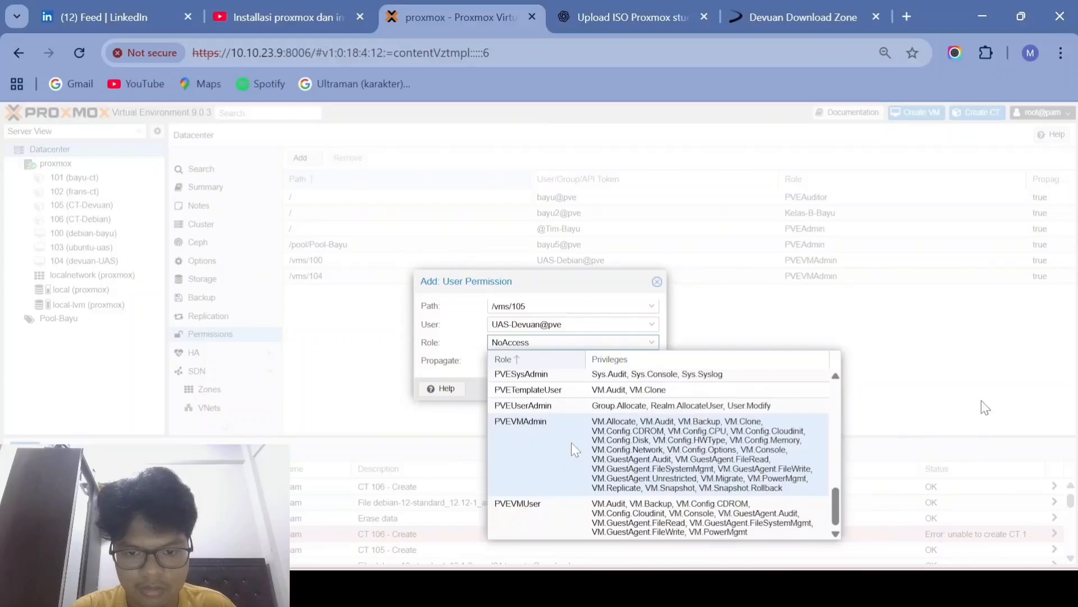
scroll(571, 442, up, 10)
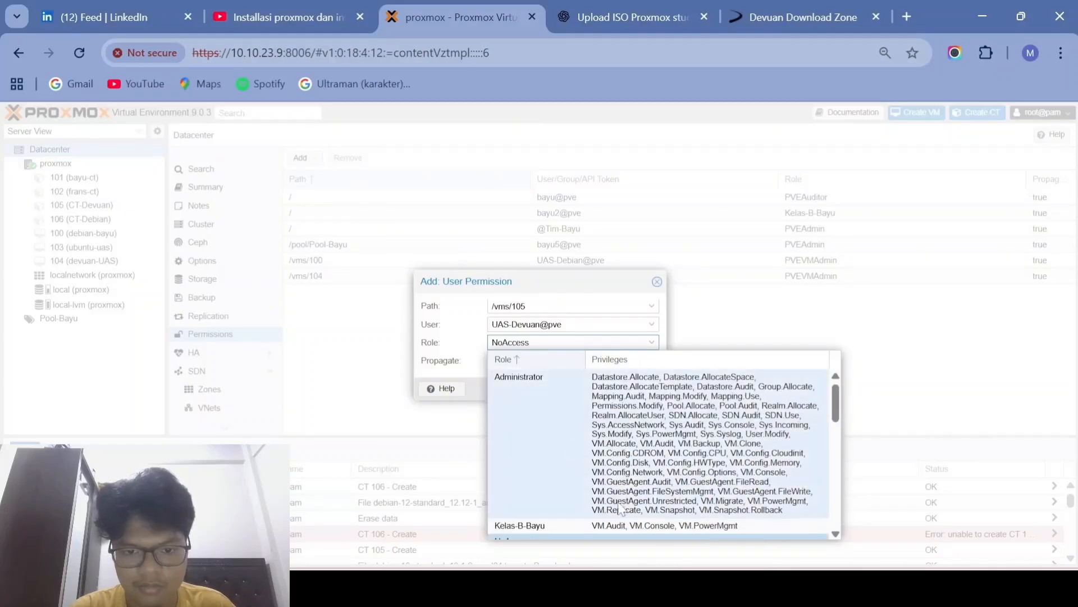
click(977, 588)
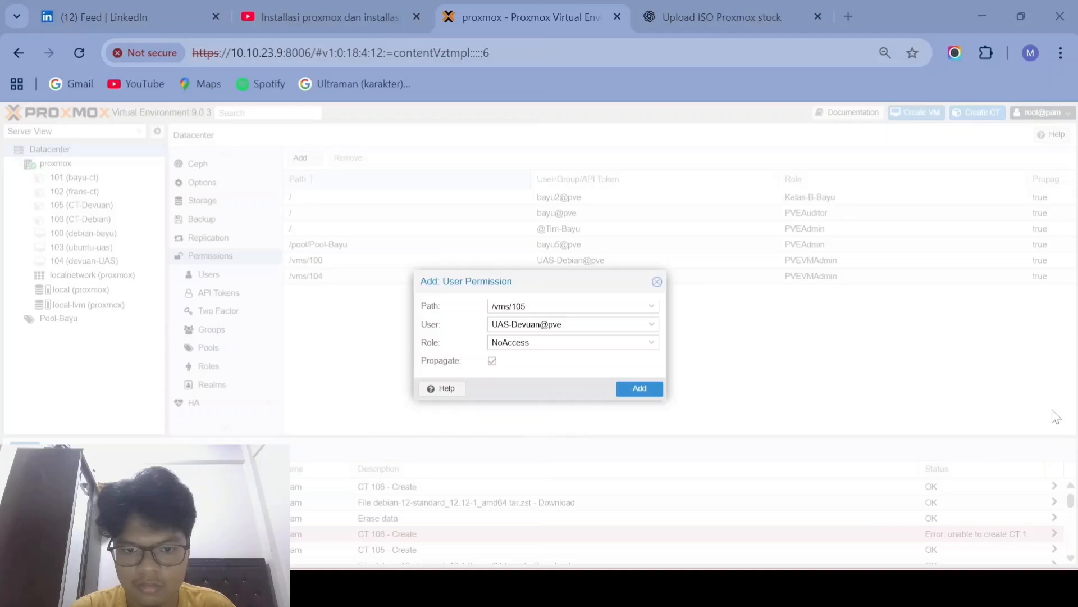
click(1056, 415)
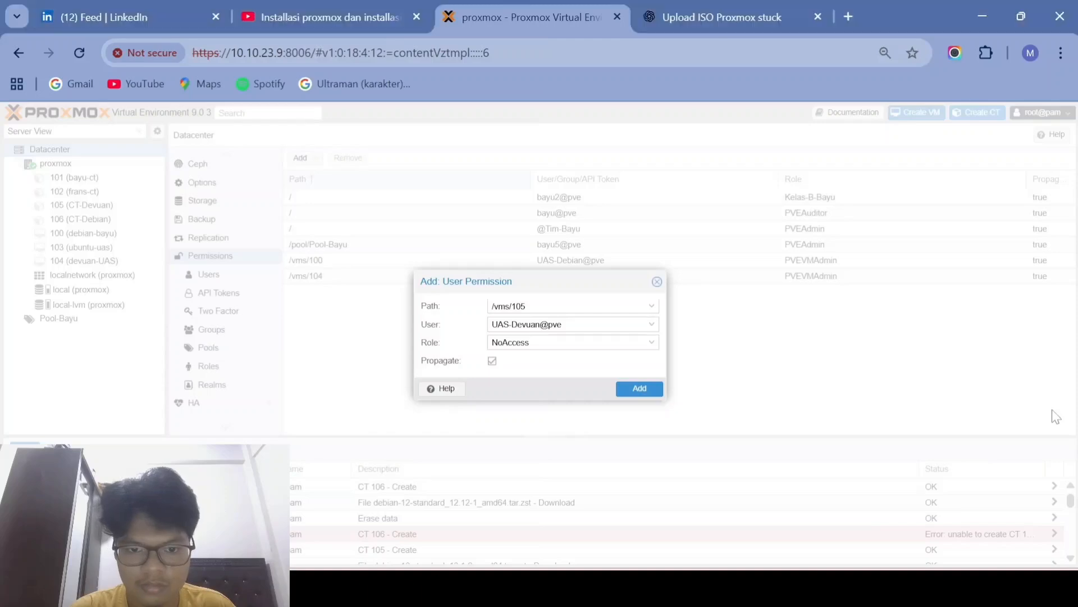
click(652, 324)
click(651, 342)
scroll(552, 444, down, 2)
scroll(552, 444, down, 5)
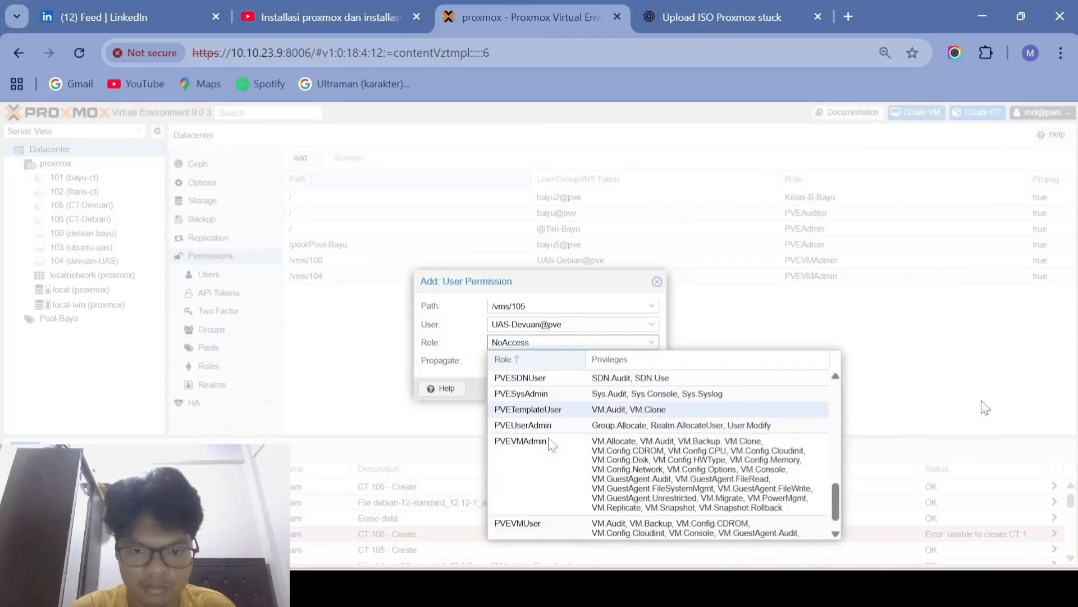
click(533, 445)
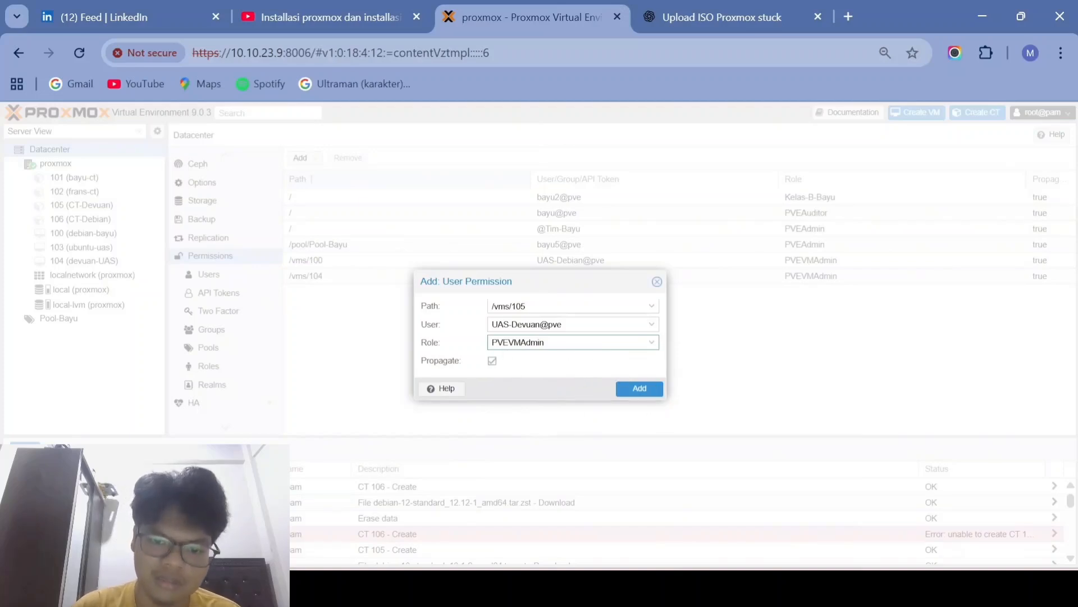
click(640, 389)
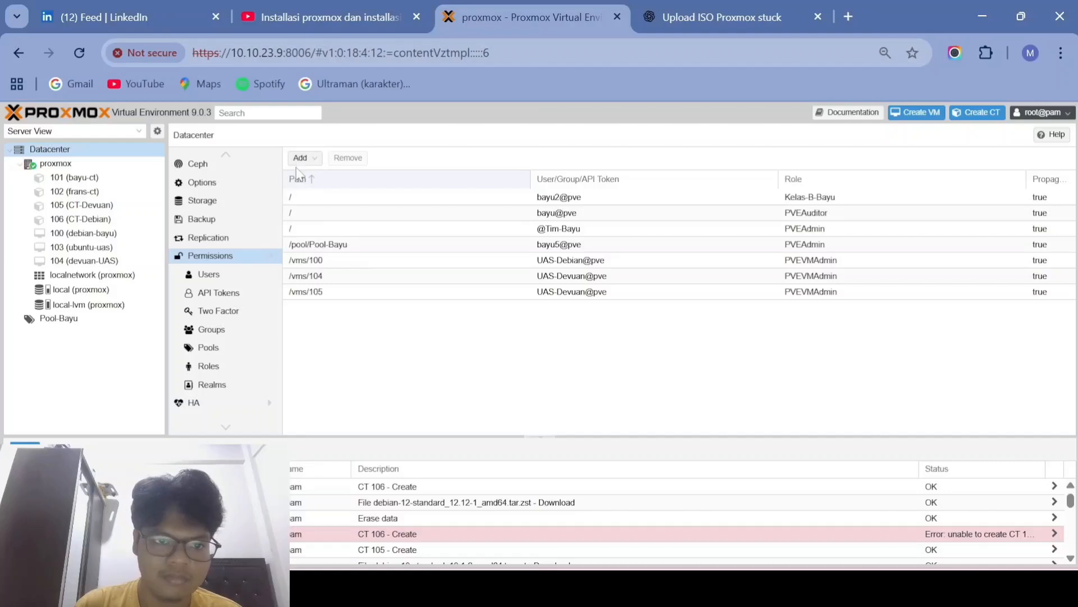
Step: Add a user permission granting UAS-Debian@pve the PVEVMAdmin role on path /vms/106
click(300, 158)
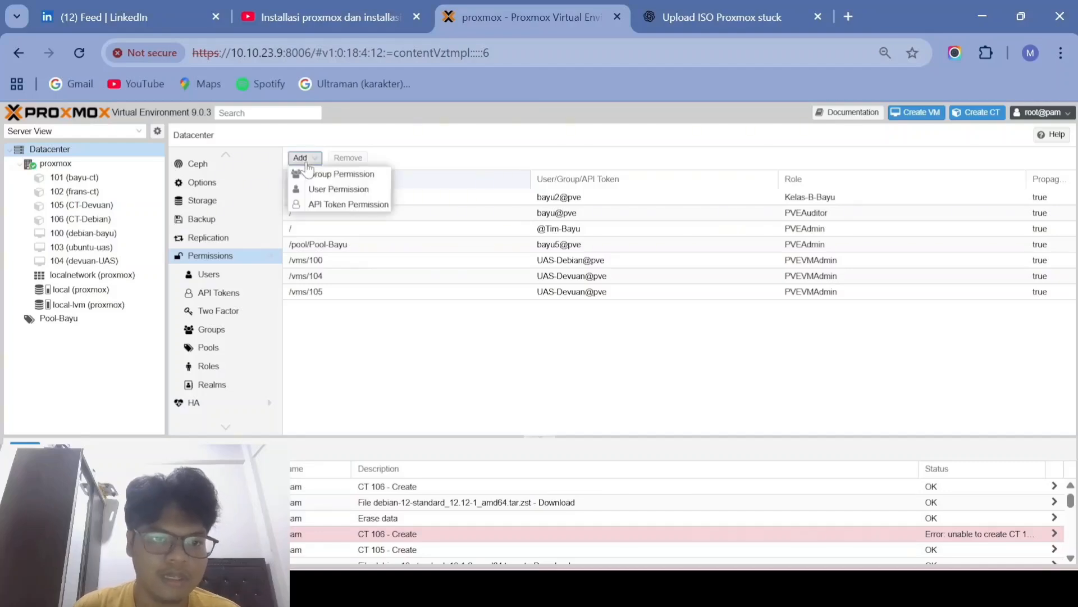
click(334, 191)
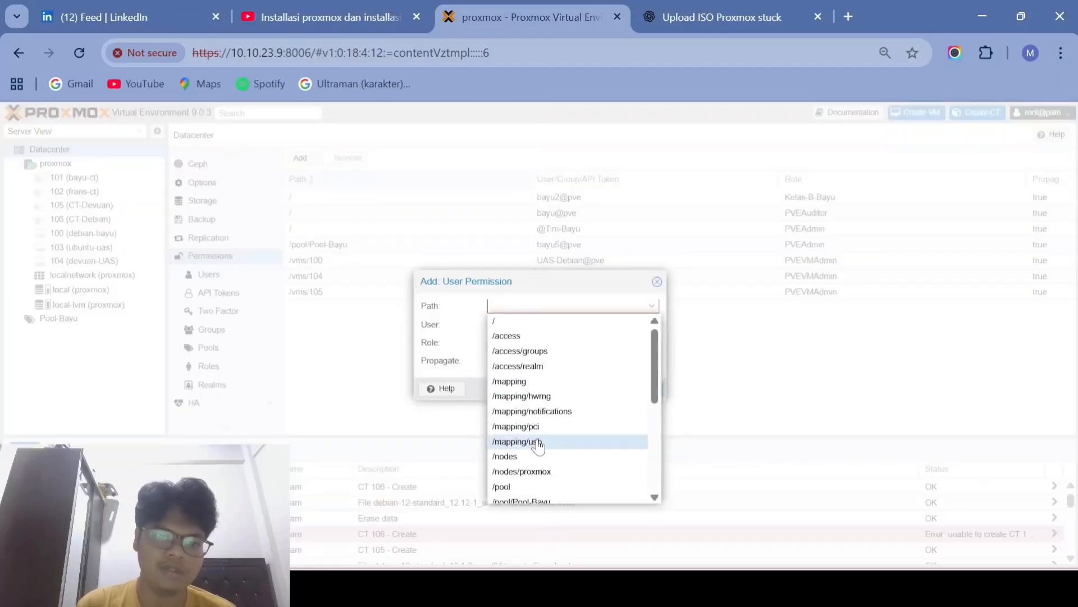
scroll(538, 444, down, 5)
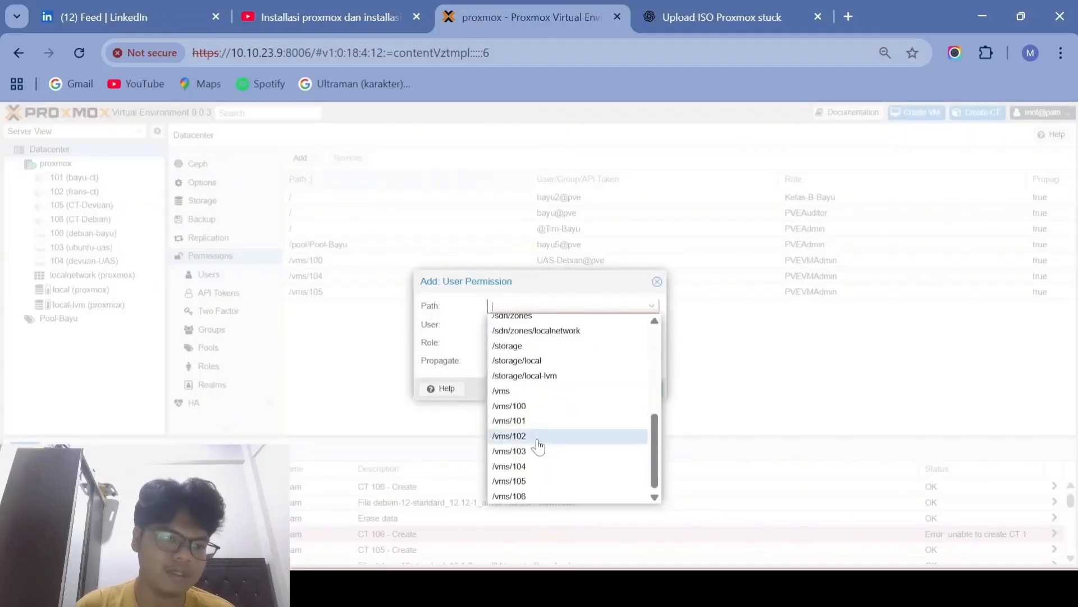
click(528, 494)
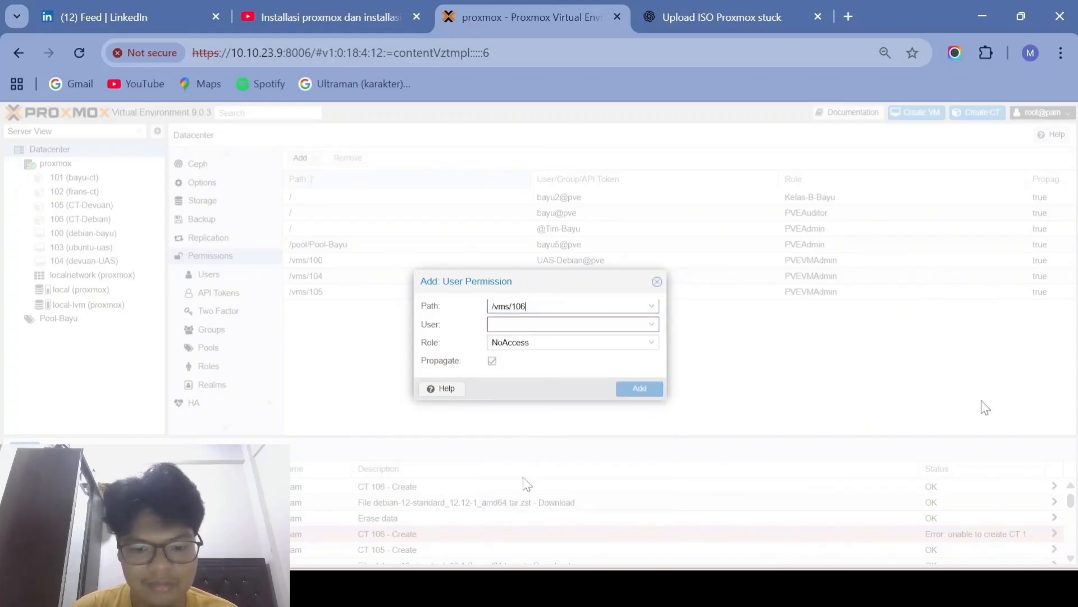
key(Tab)
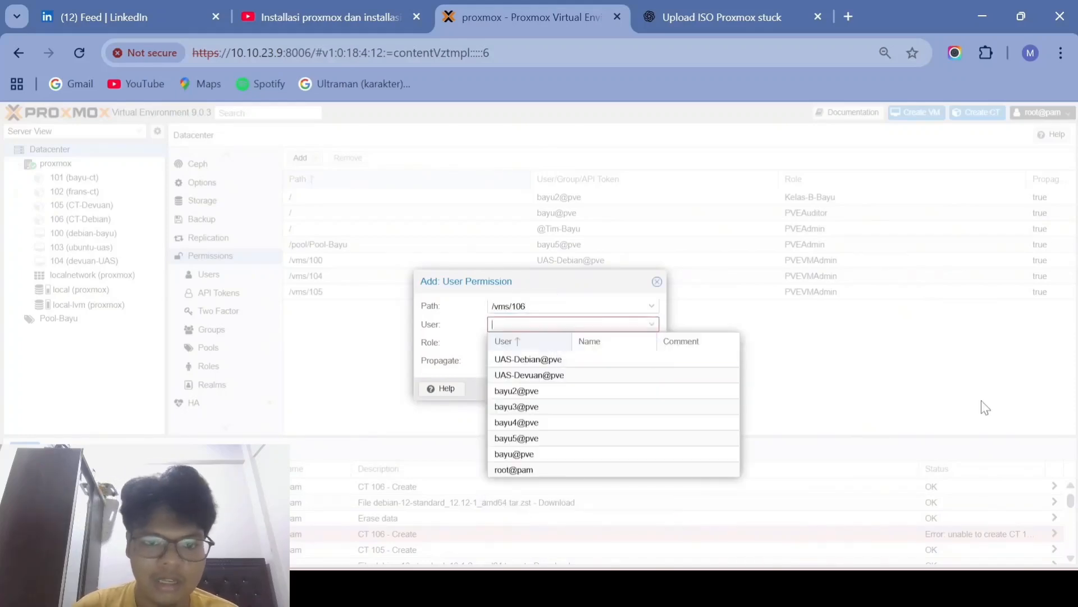
click(543, 362)
key(Tab)
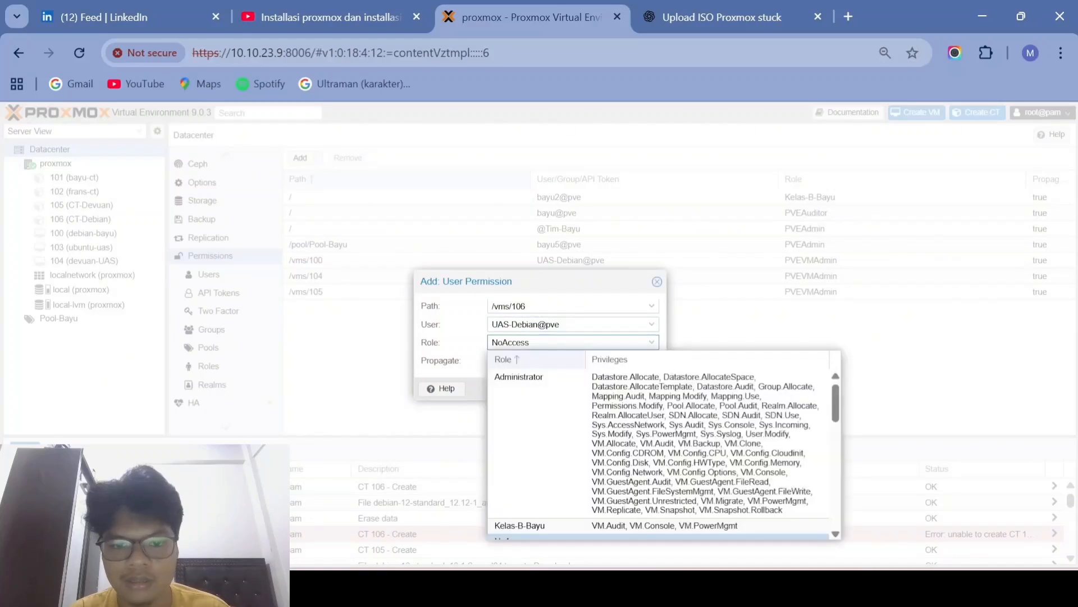
scroll(562, 484, down, 3)
scroll(566, 490, down, 2)
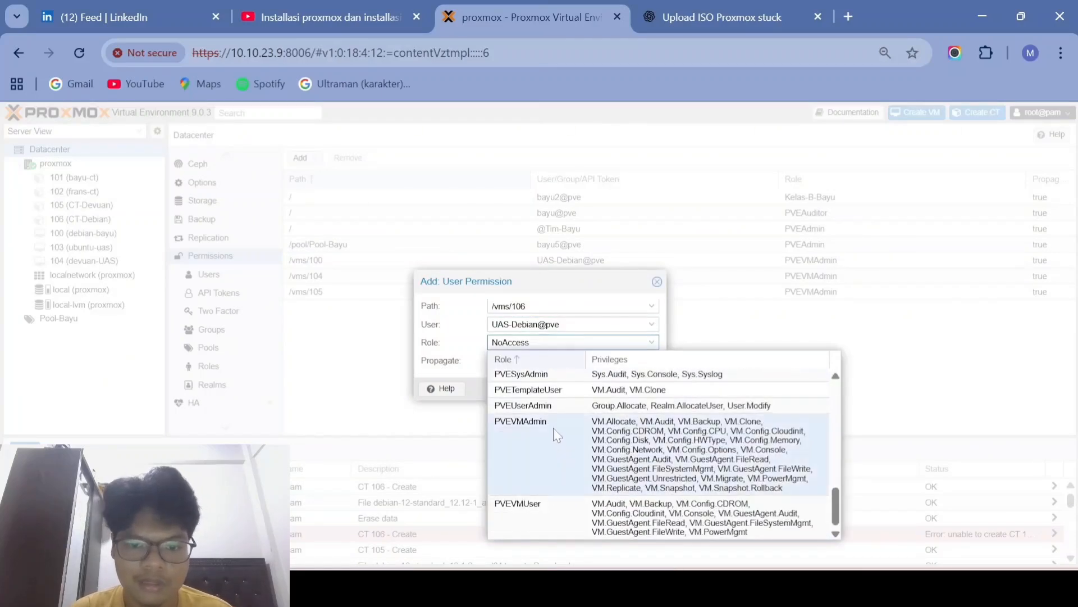
click(511, 426)
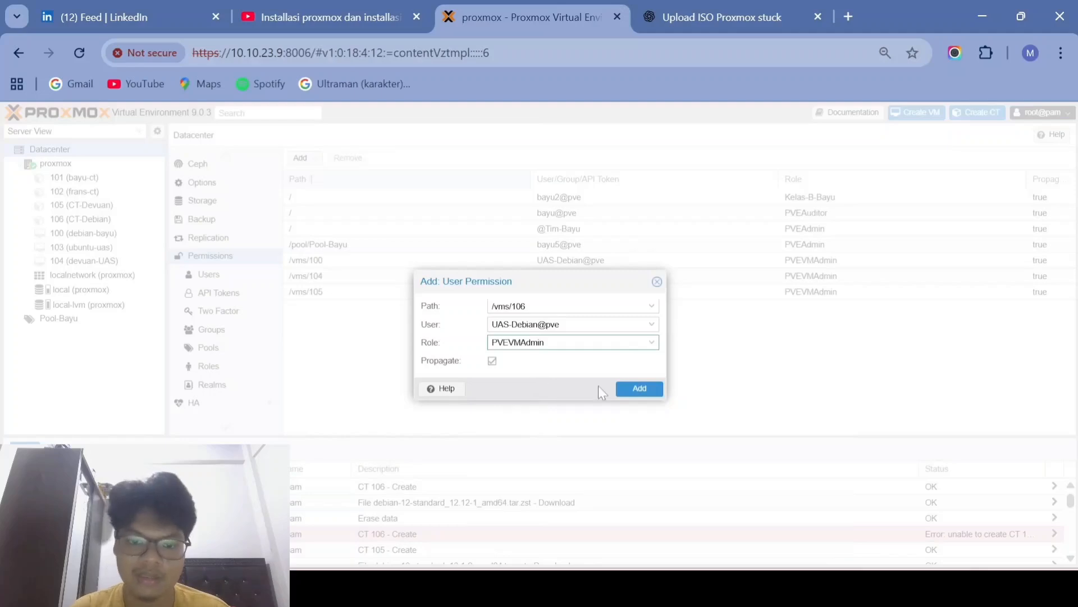
click(628, 388)
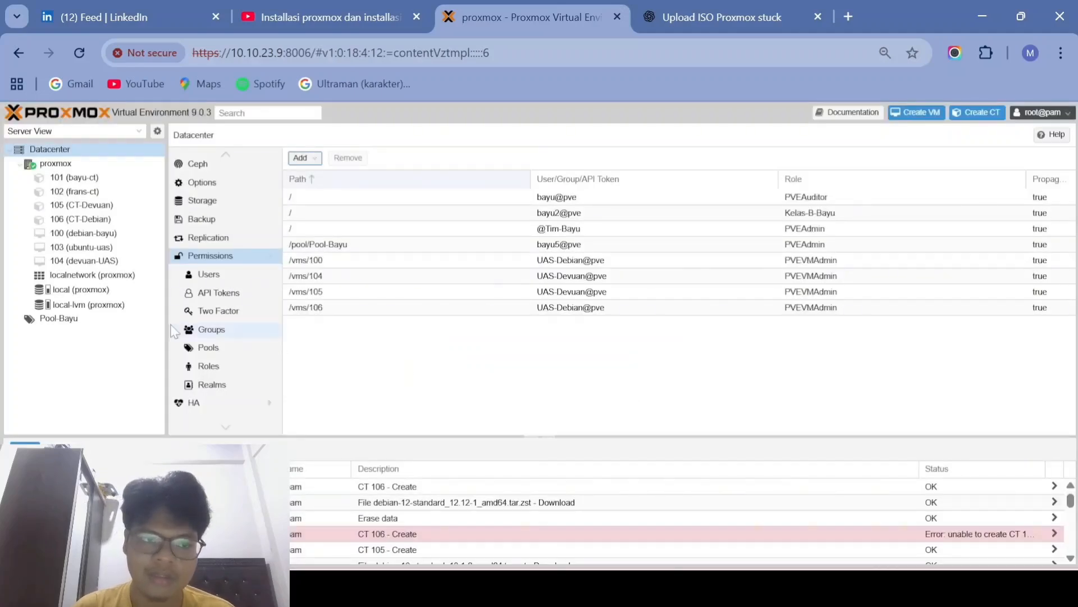
Step: Log out of root and sign in as UAS-Devuan via the Proxmox VE authentication server realm
click(1052, 114)
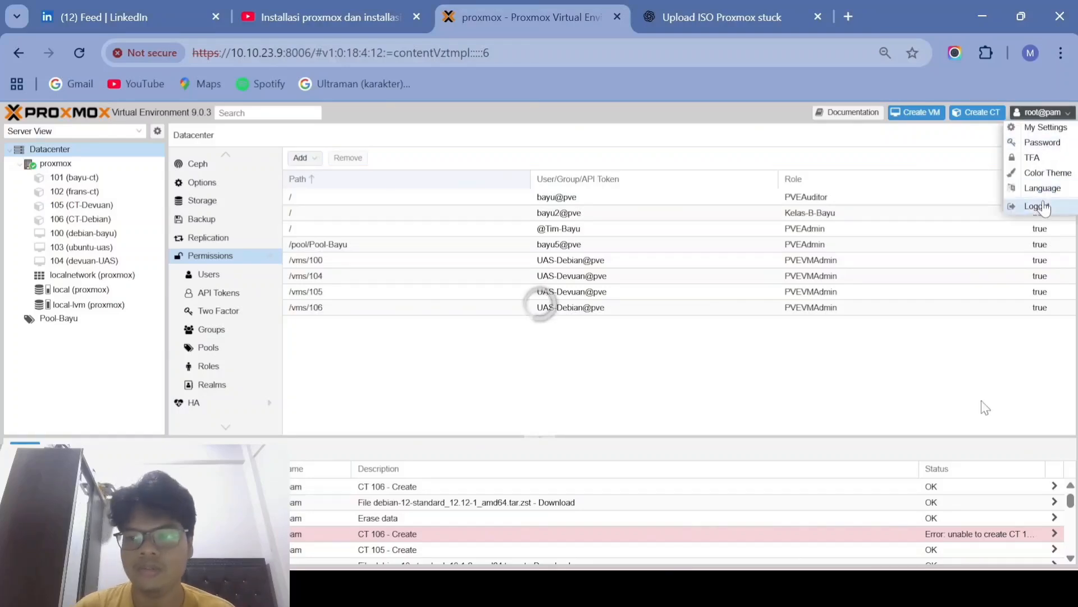
click(1043, 206)
text(UAS)
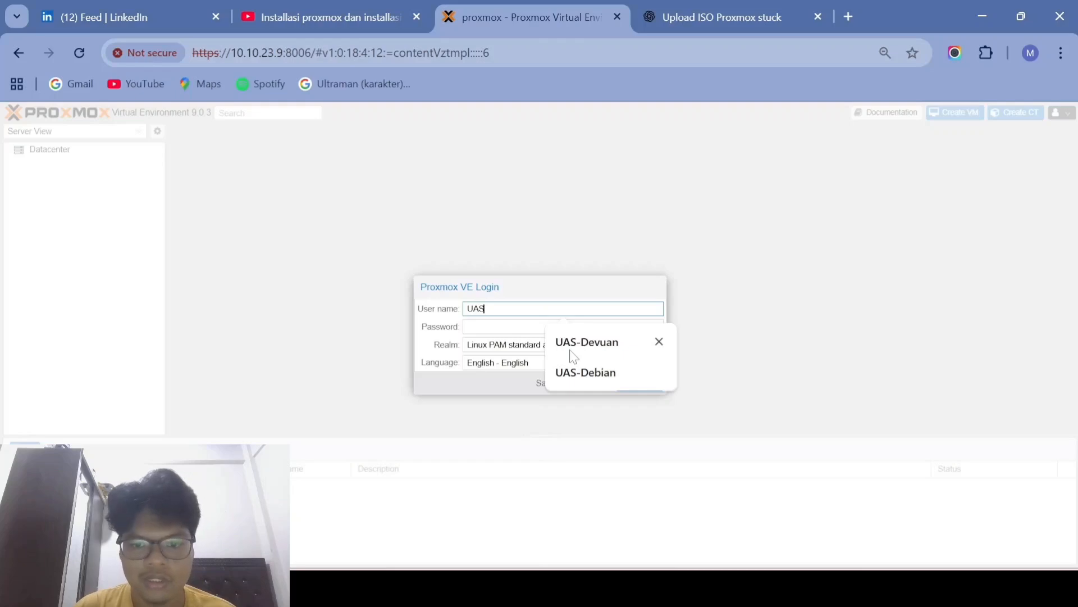
key(Tab)
click(563, 308)
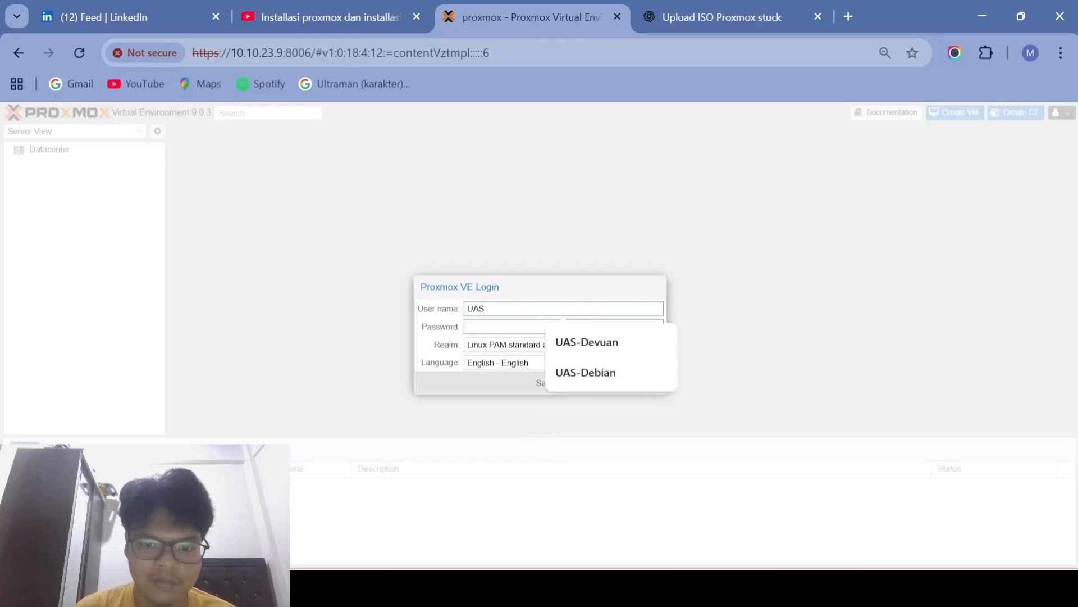
text(-Devuan)
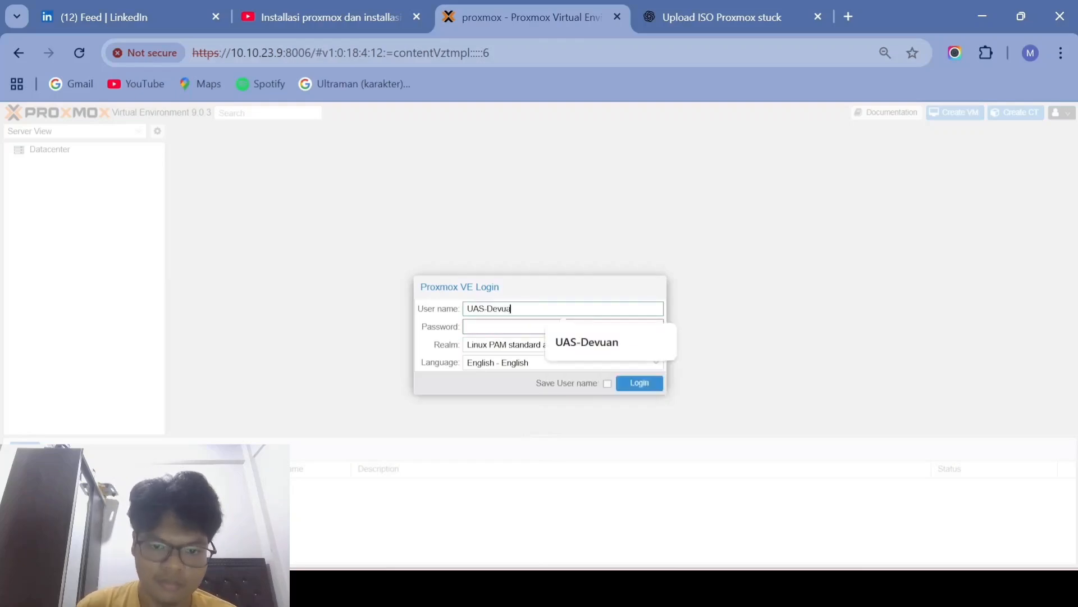
key(Tab)
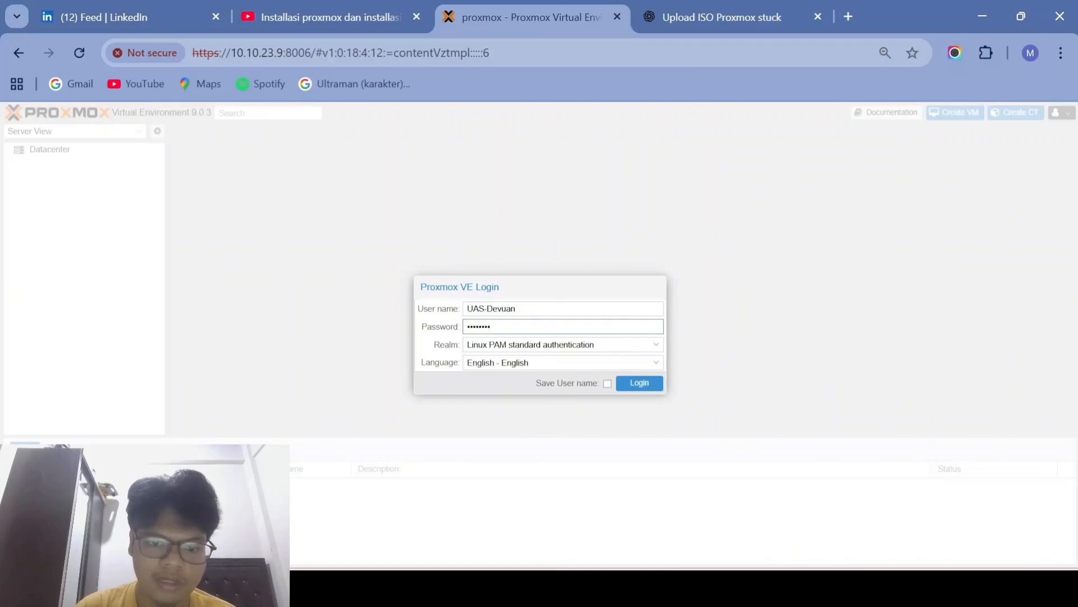
click(561, 344)
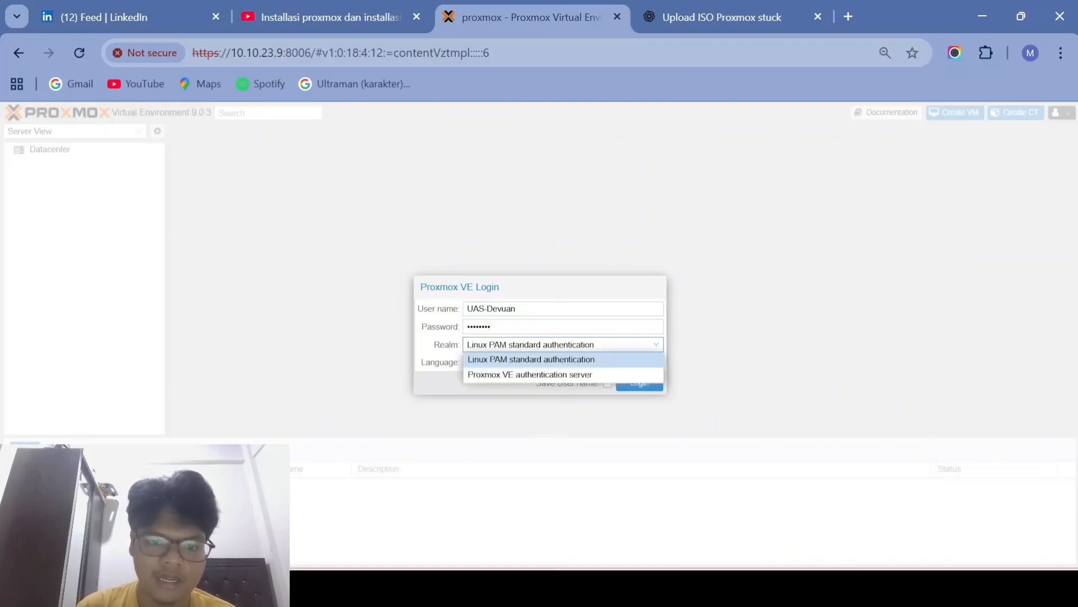
click(559, 373)
click(637, 382)
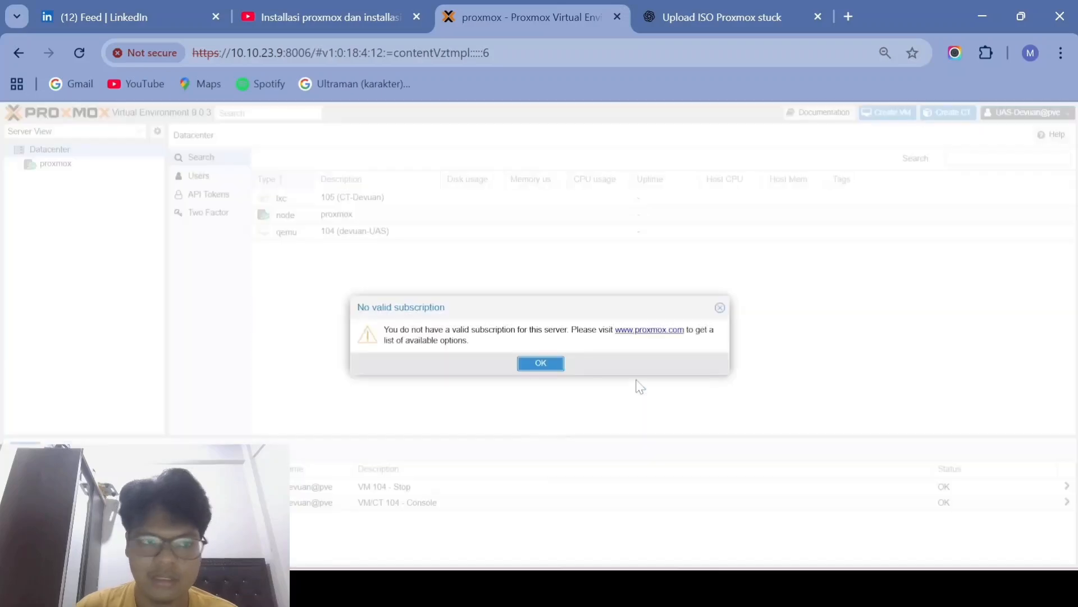
click(549, 363)
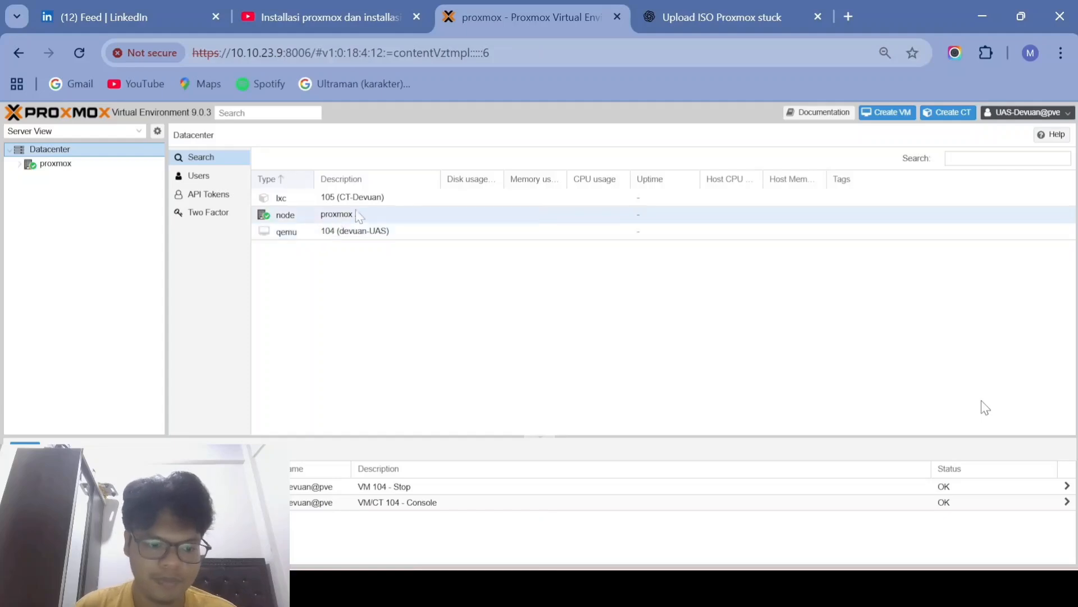
Step: Open container 105 (CT-Devuan), start it and reconnect to its console
click(371, 206)
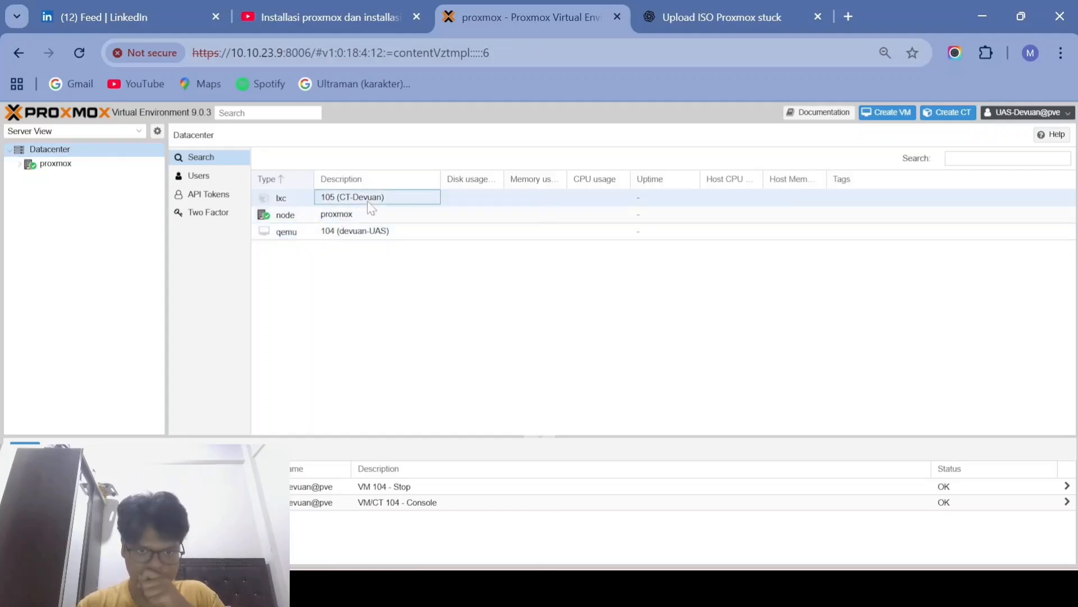
double_click(511, 198)
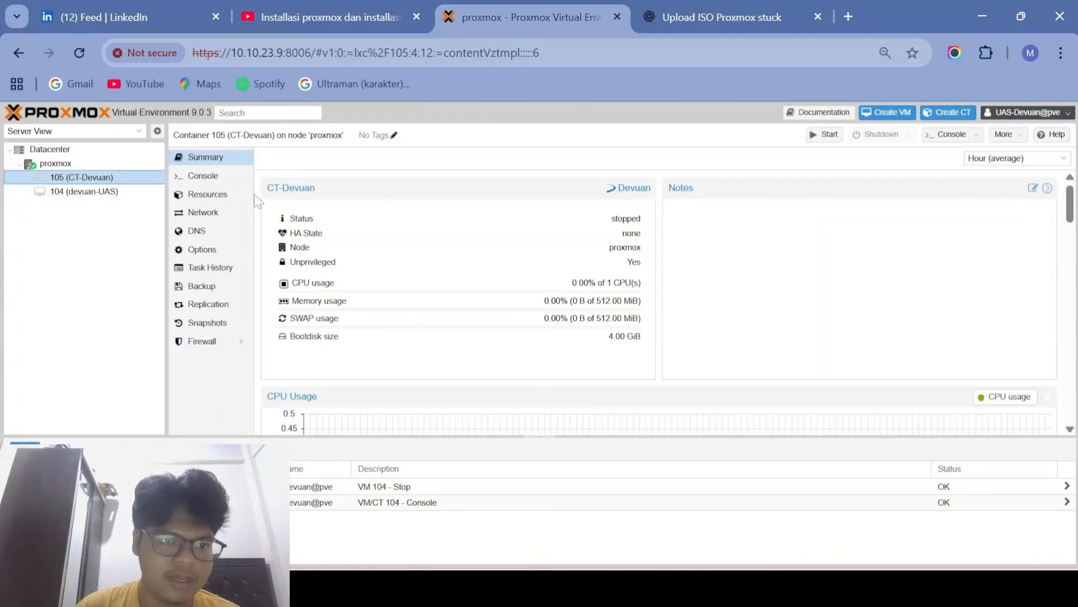
click(198, 176)
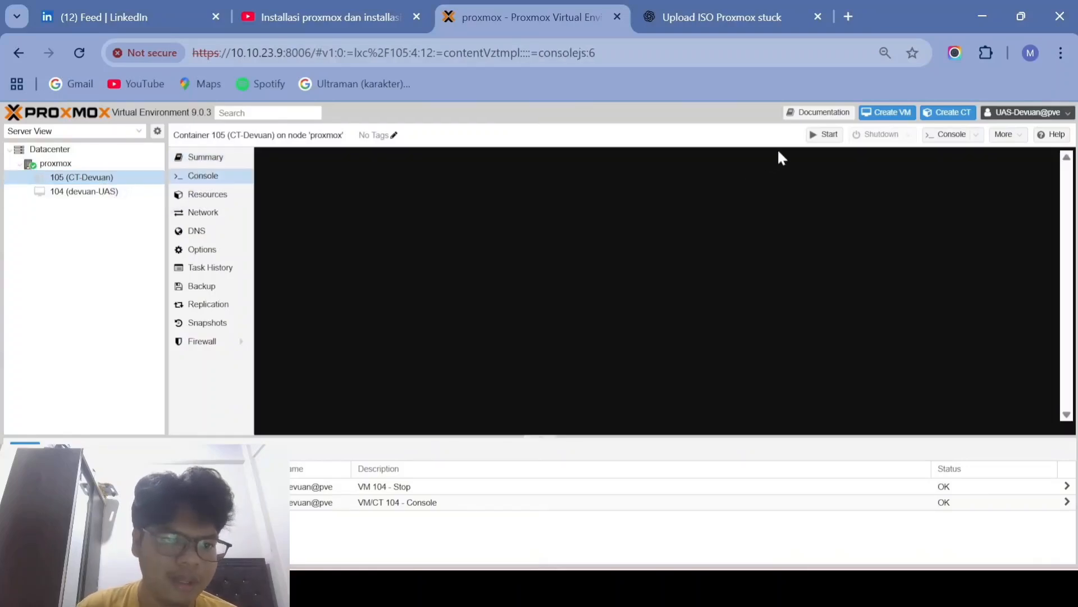
click(825, 135)
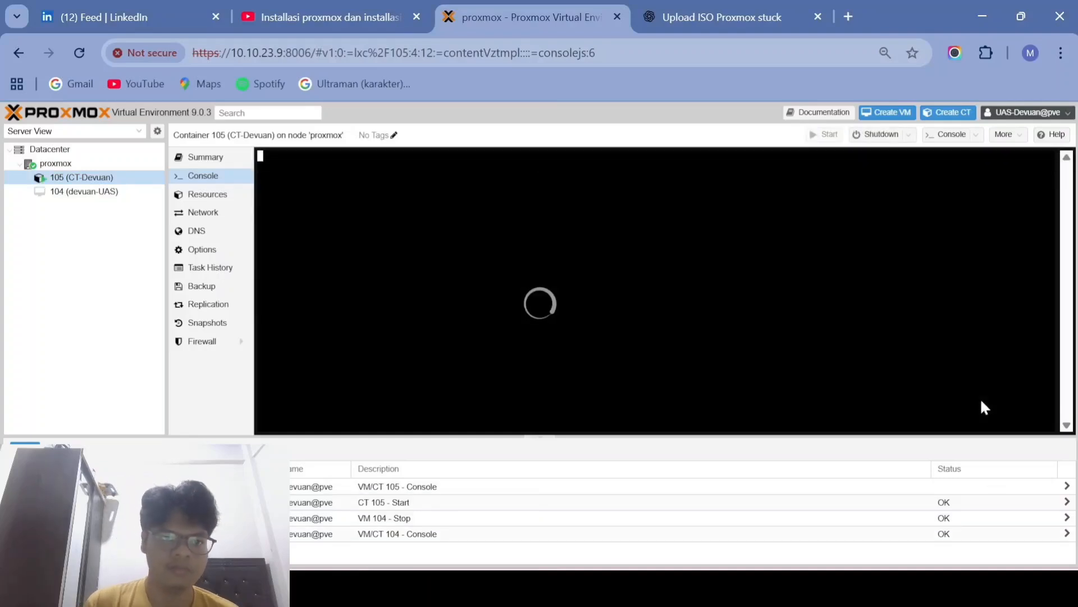
click(208, 194)
click(202, 176)
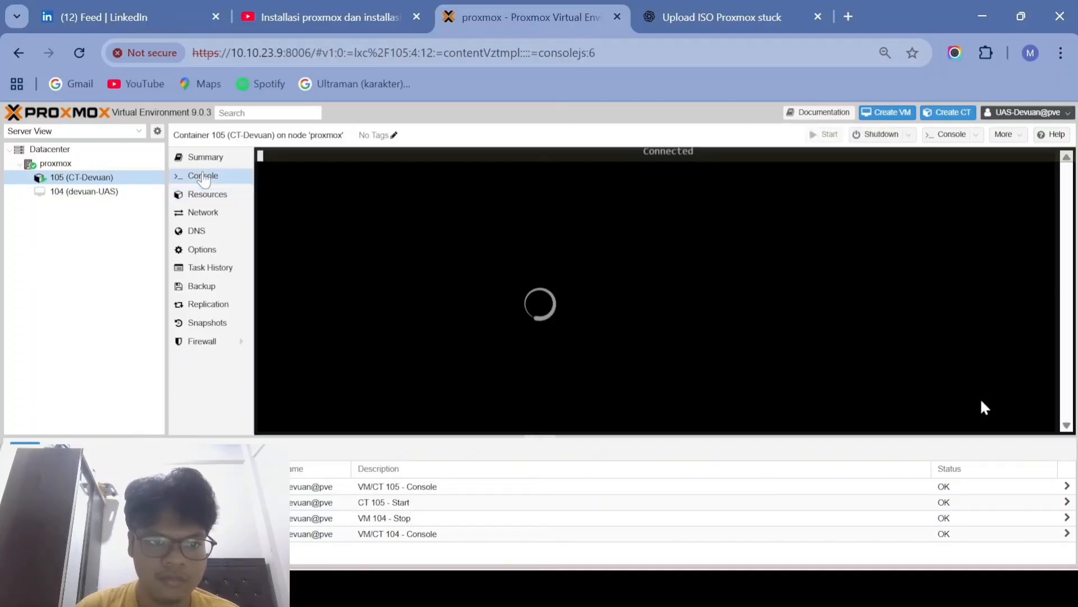
Step: Play 'Karano Kokoro (Instrumental)' in the music player and confirm rebooting container 105
key(alt+Tab)
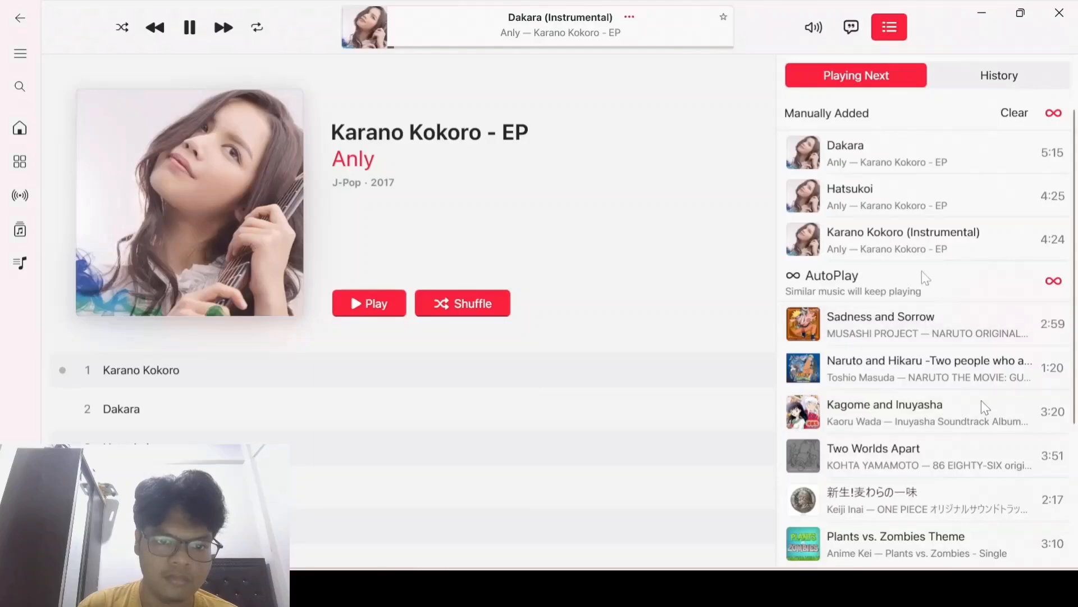
click(921, 241)
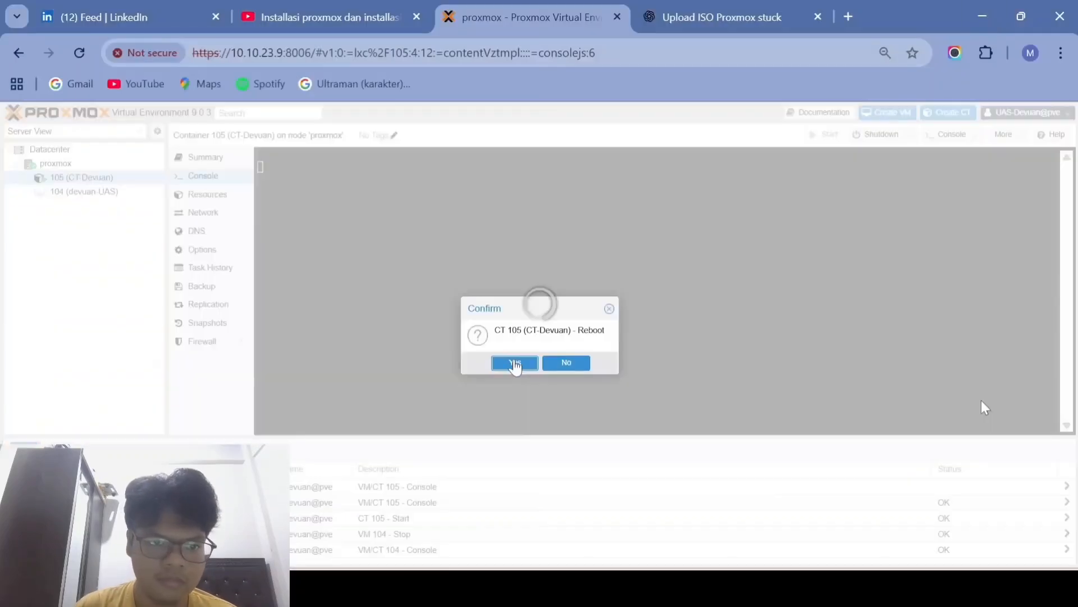
click(513, 364)
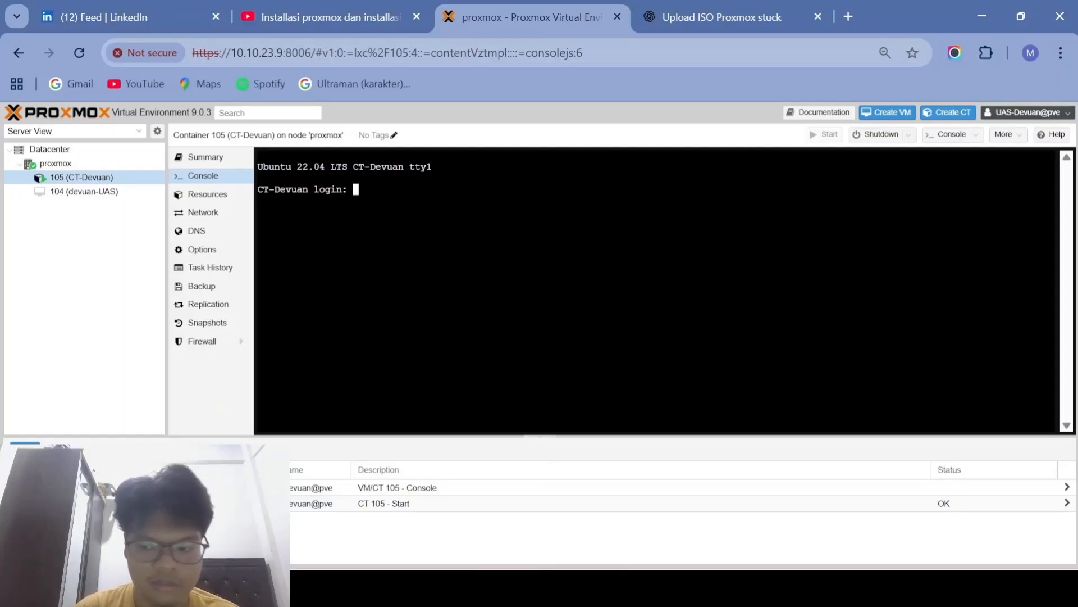
Step: Log into the CT-Devuan console as root and ping 8.8.8.8 until stopped
text(root)
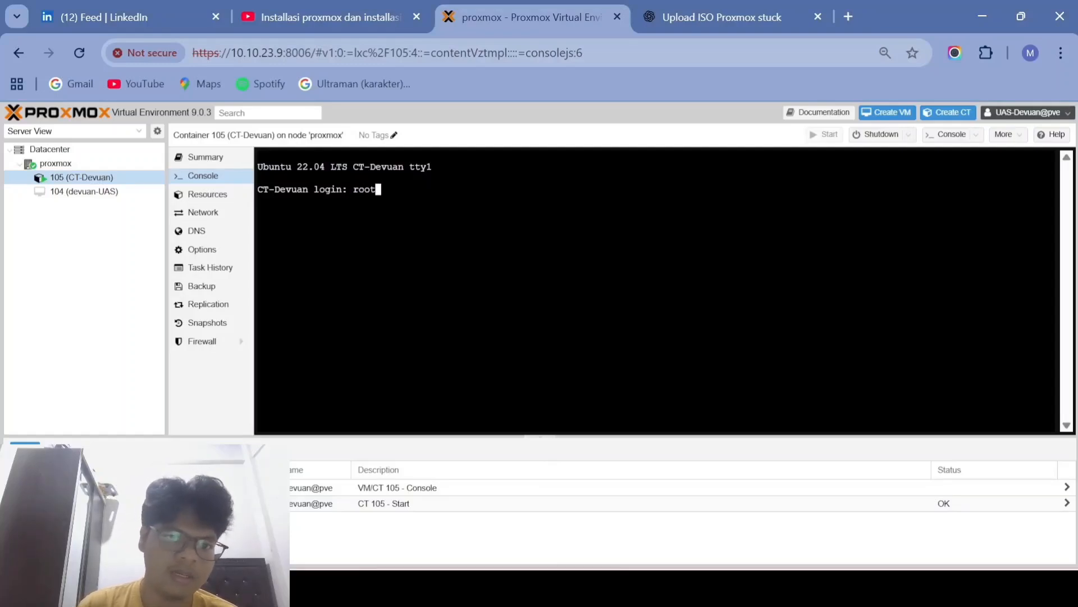
key(Return)
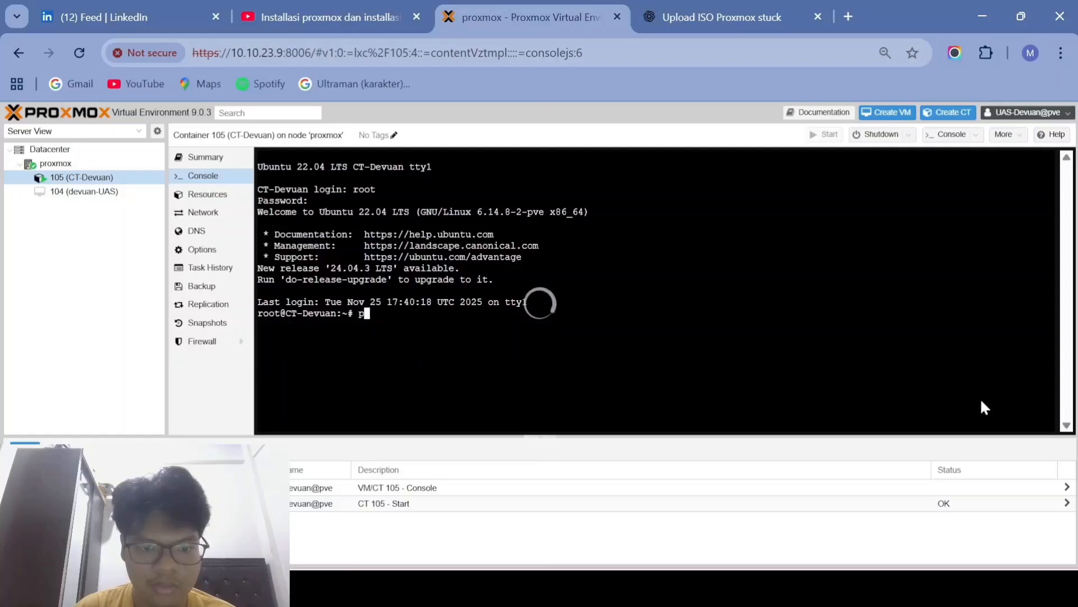
text(ing 8.8.8.8)
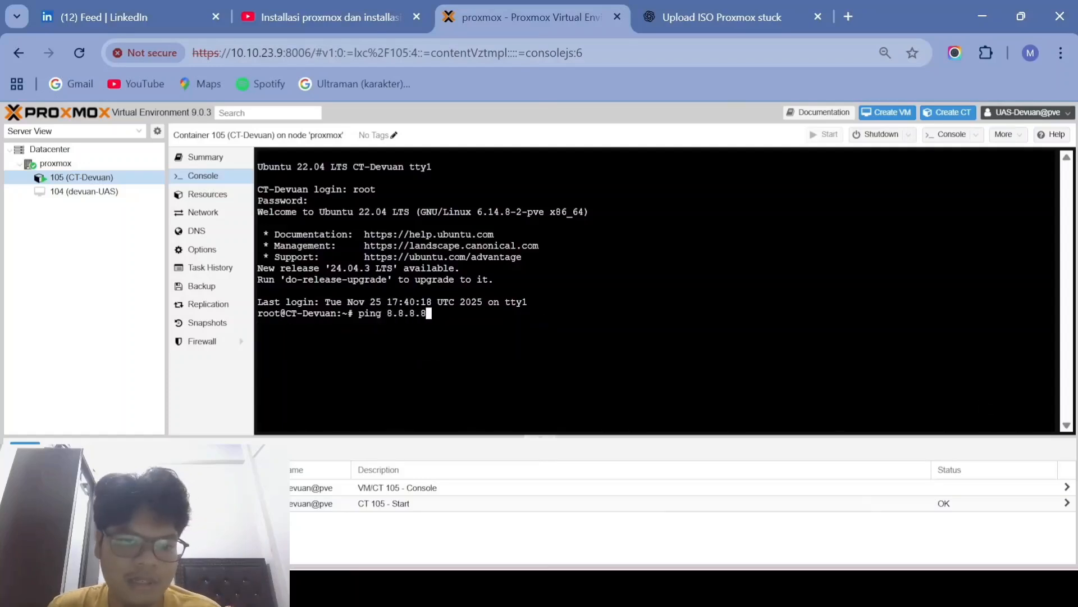
key(Return)
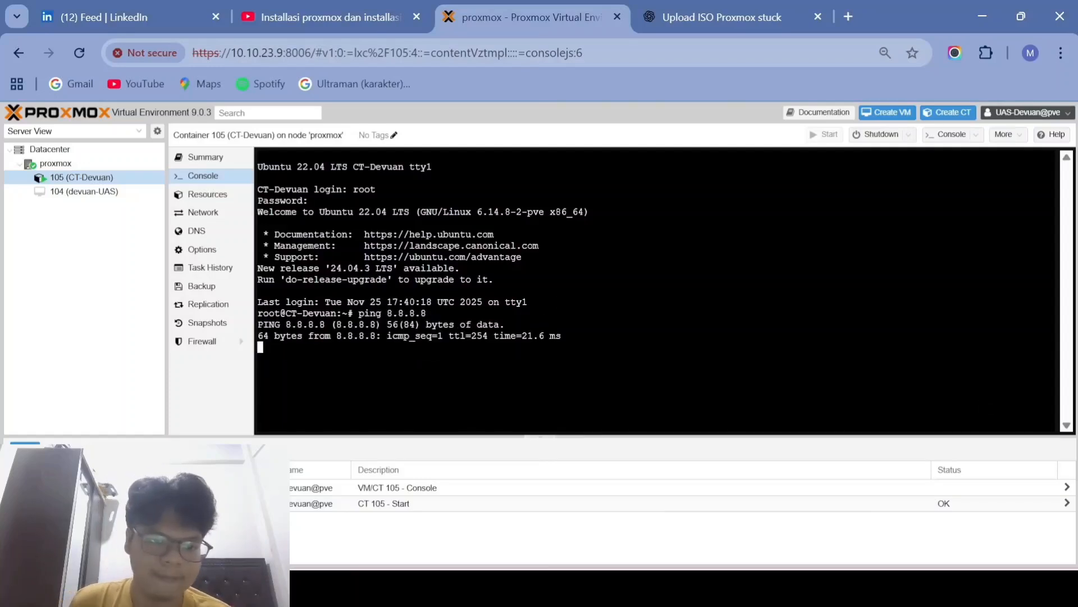
key(ctrl+c)
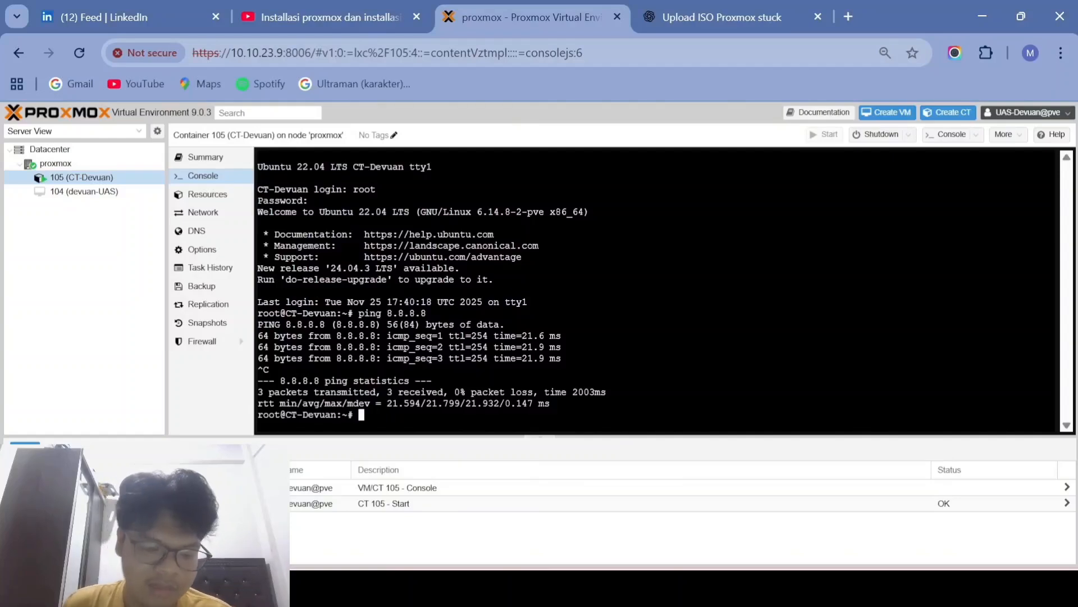
Step: Ping google.com from CT-Devuan and stop it to show 0% packet loss
text(ping g)
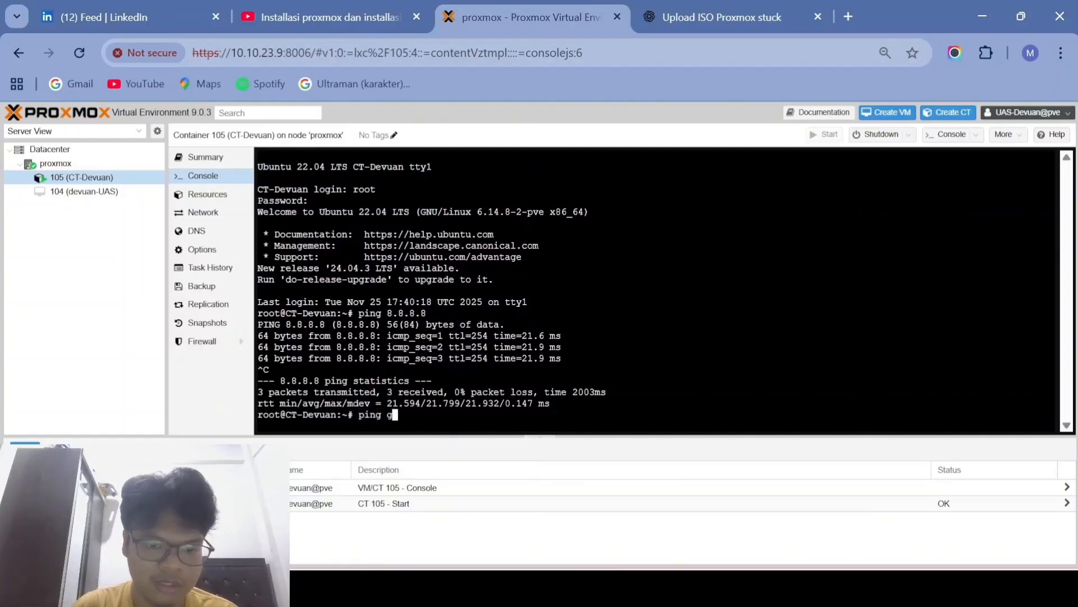
text(oogle.com)
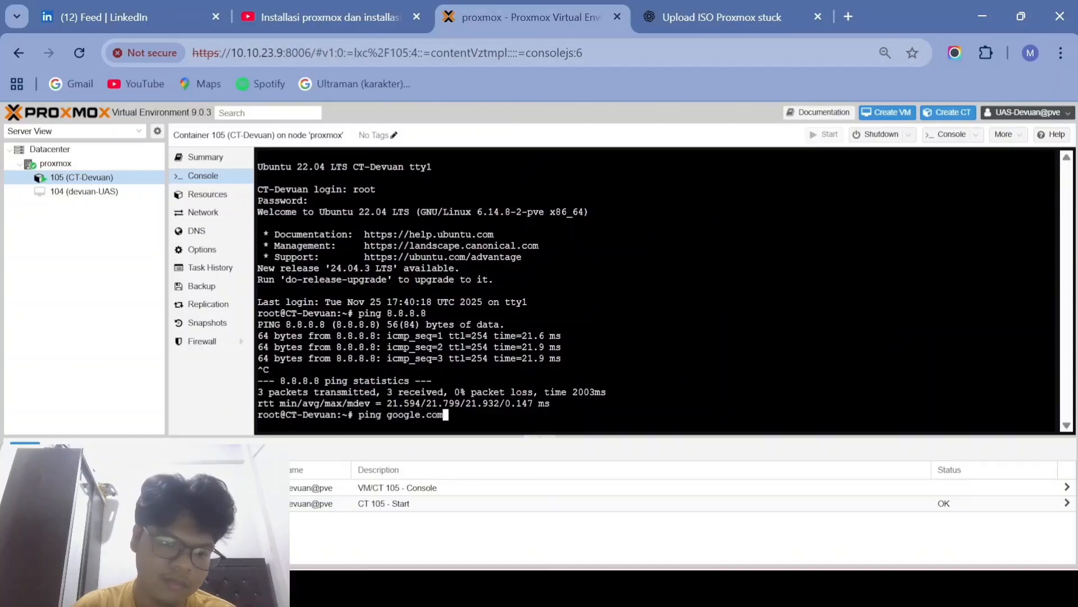
key(Return)
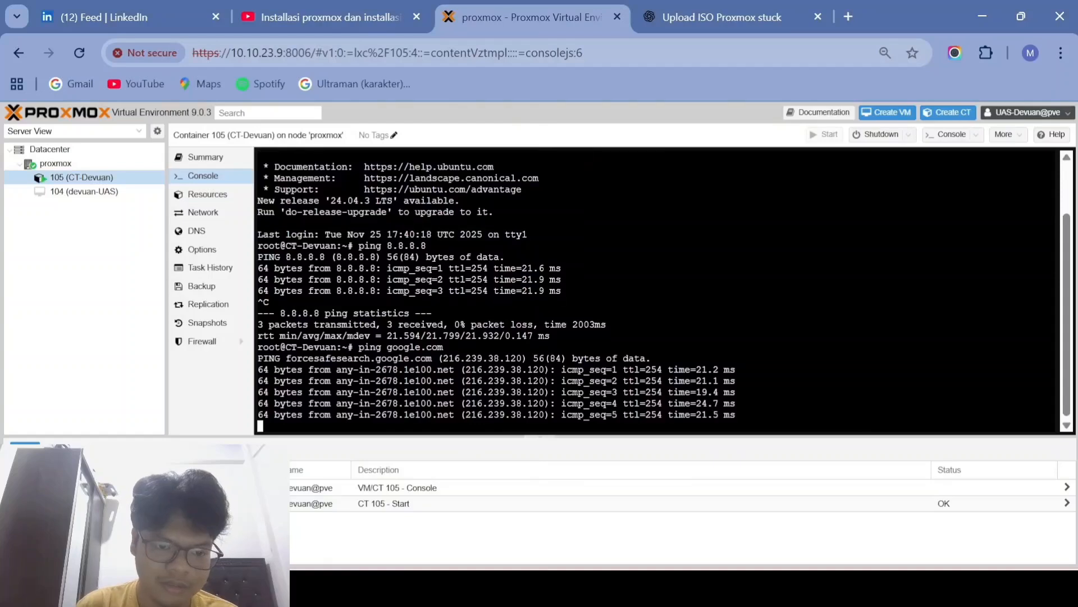
key(ctrl+c)
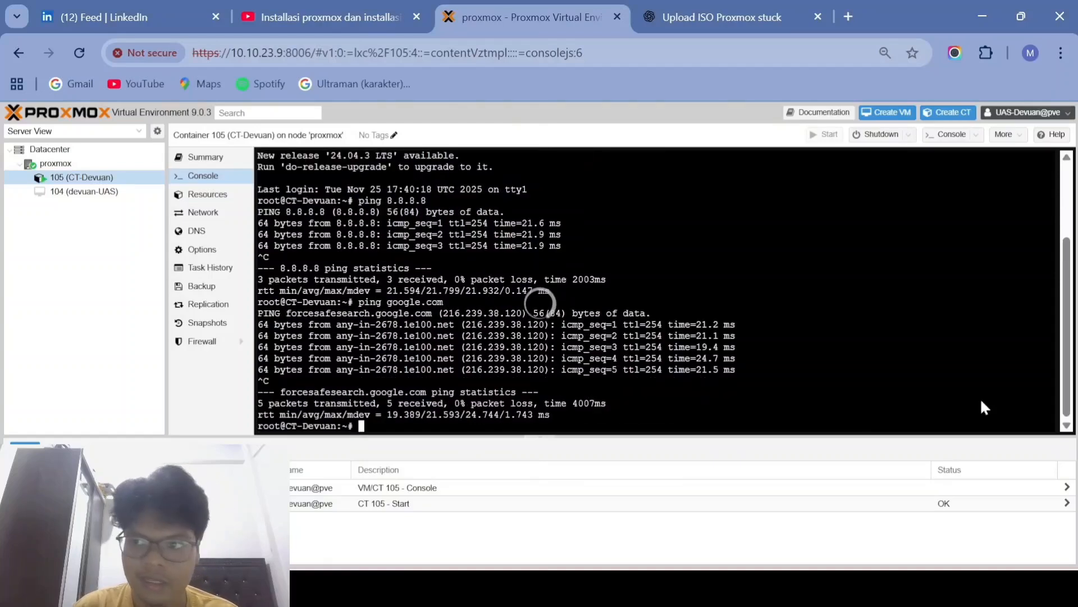
click(1042, 114)
Step: Log out and sign back in as UAS-Debian with its password
click(1013, 207)
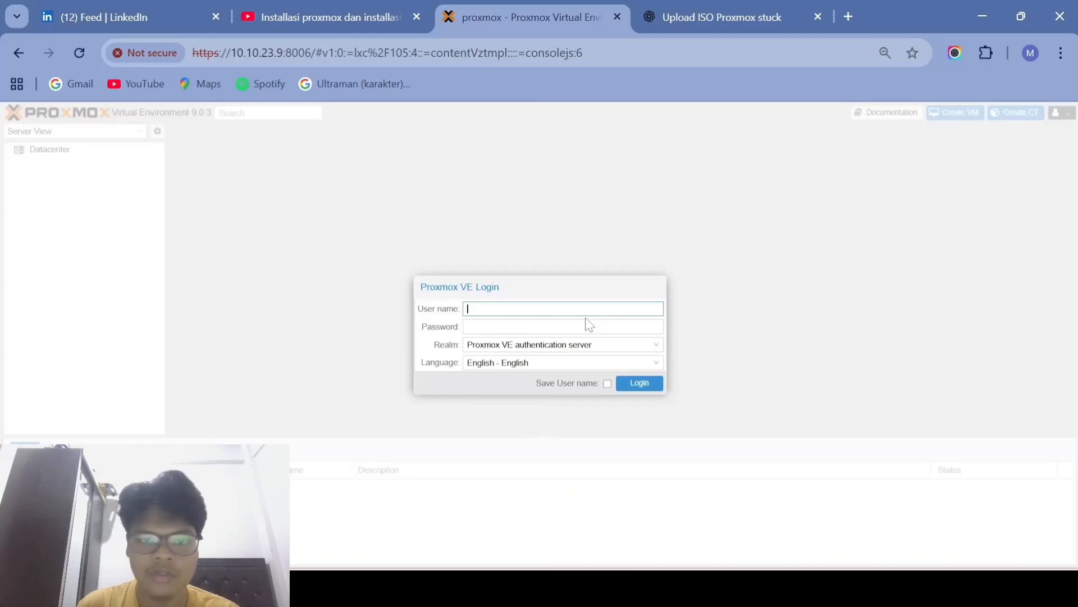
text(UAS-Debian)
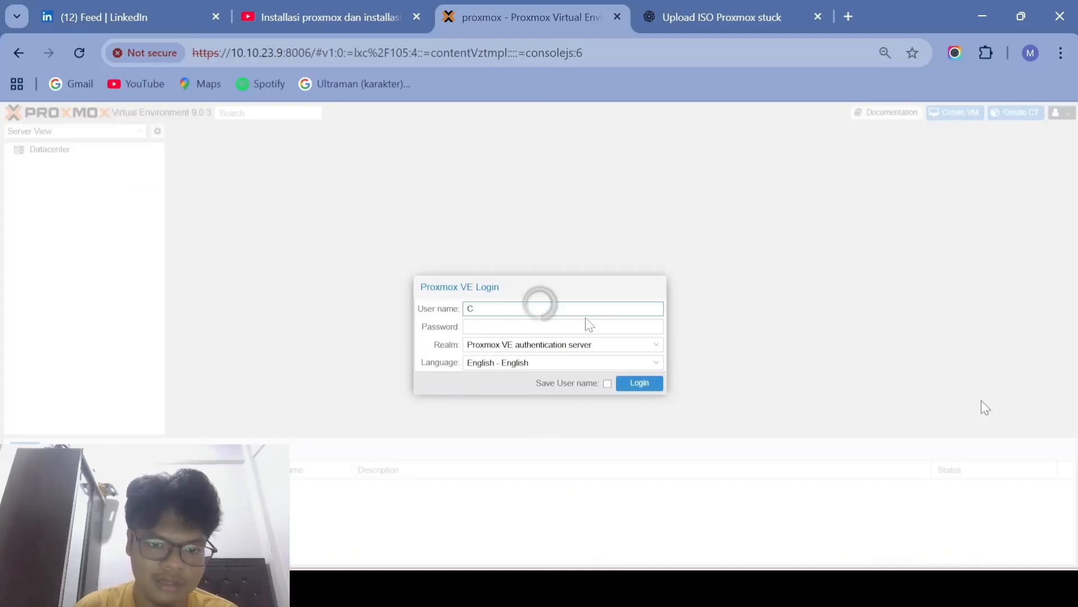
key(Tab)
text(********)
key(Return)
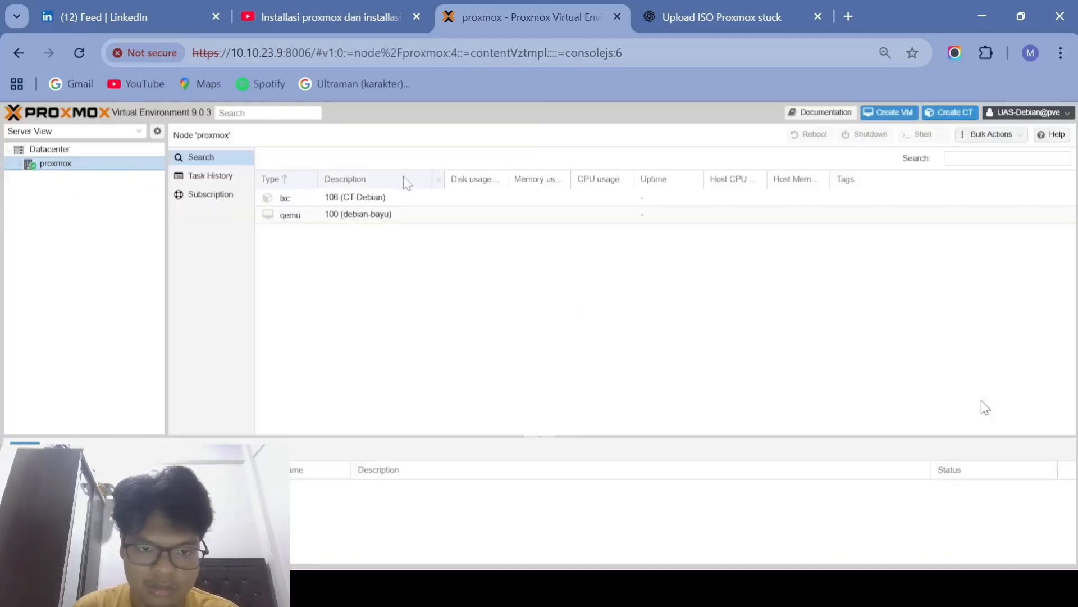
Step: Start container 106 (CT-Debian) and log into its console as root
double_click(405, 197)
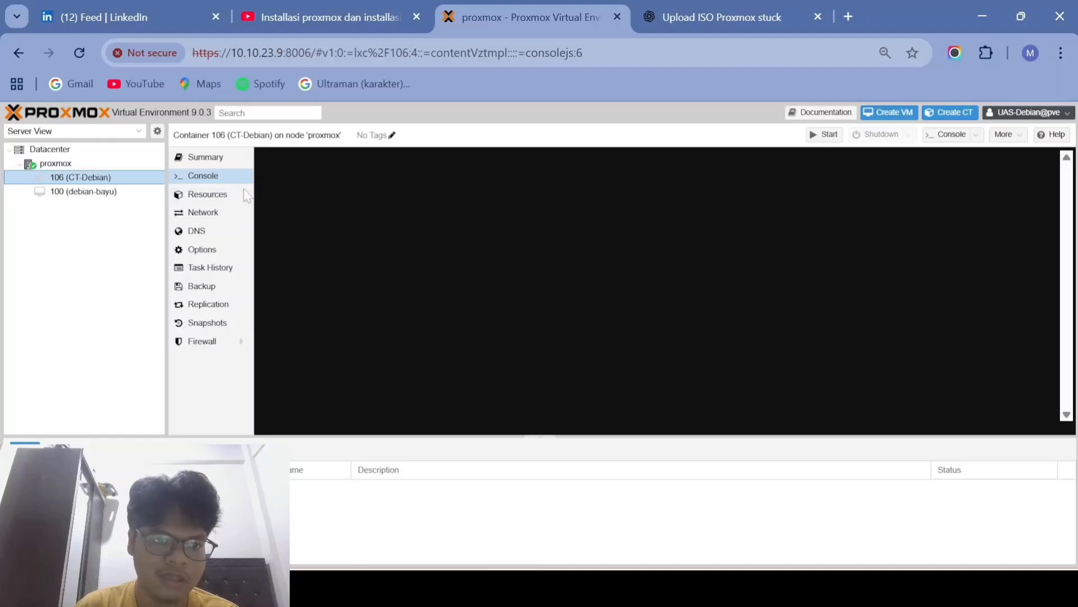
click(823, 141)
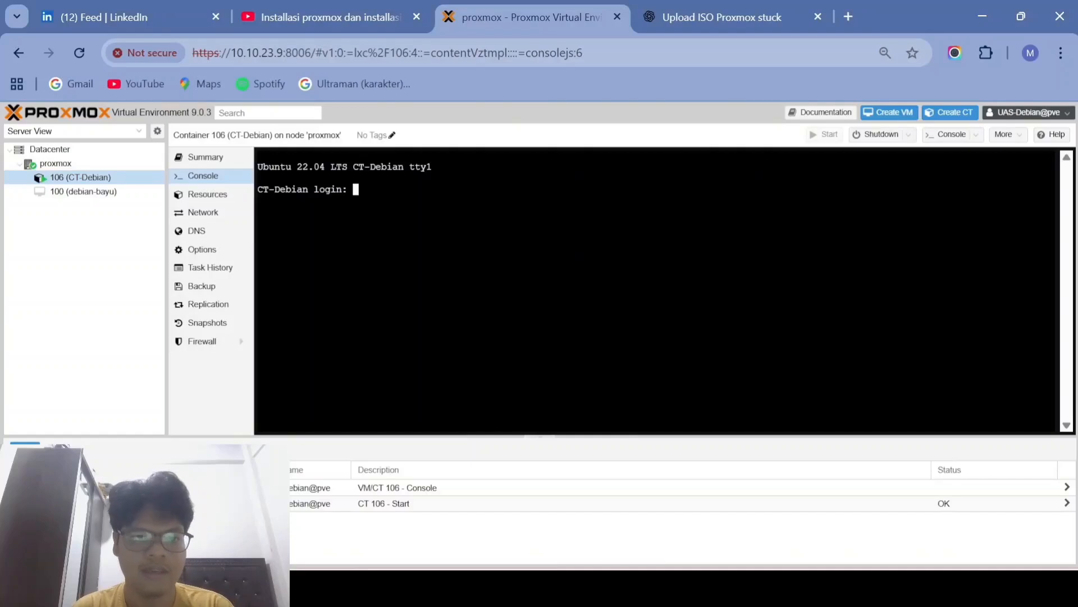
text(root)
key(Return)
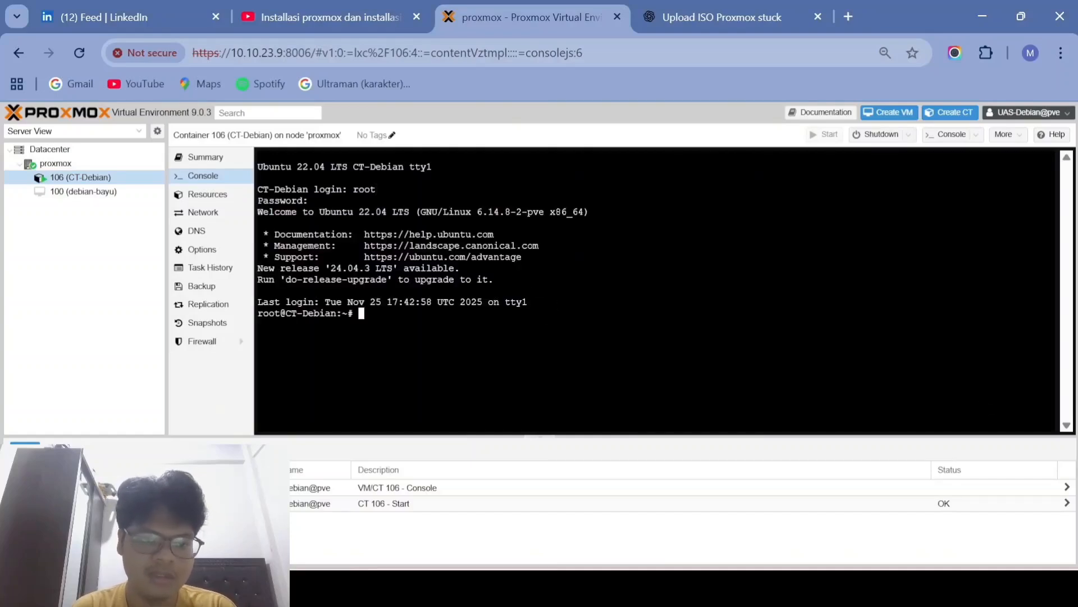
Step: Ping 8.8.8.8 and google.com from CT-Debian, stopping with Ctrl+C
text(ping 8.)
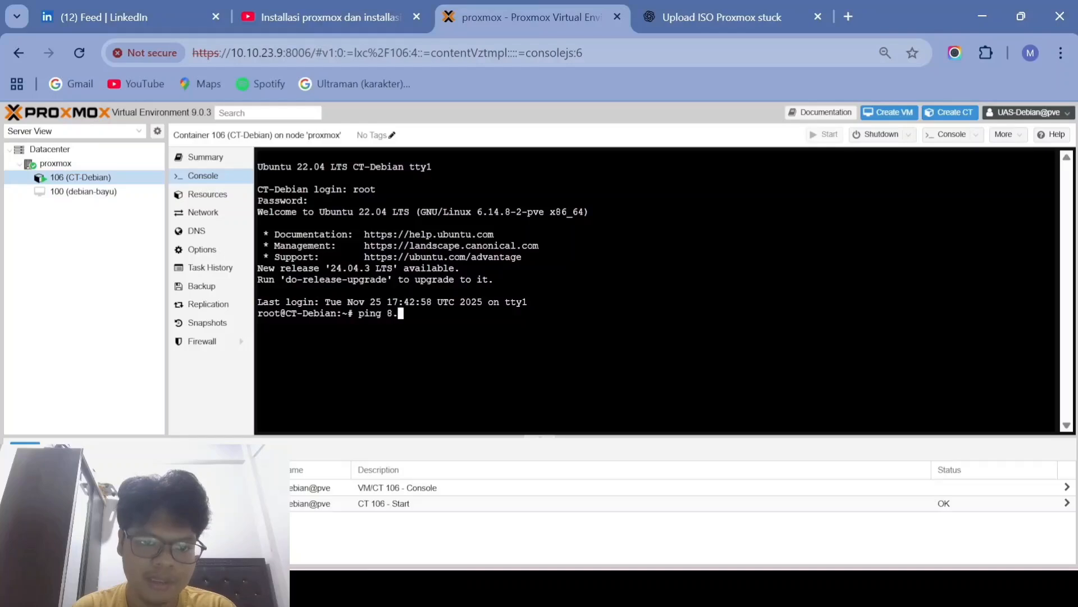
text(8.8)
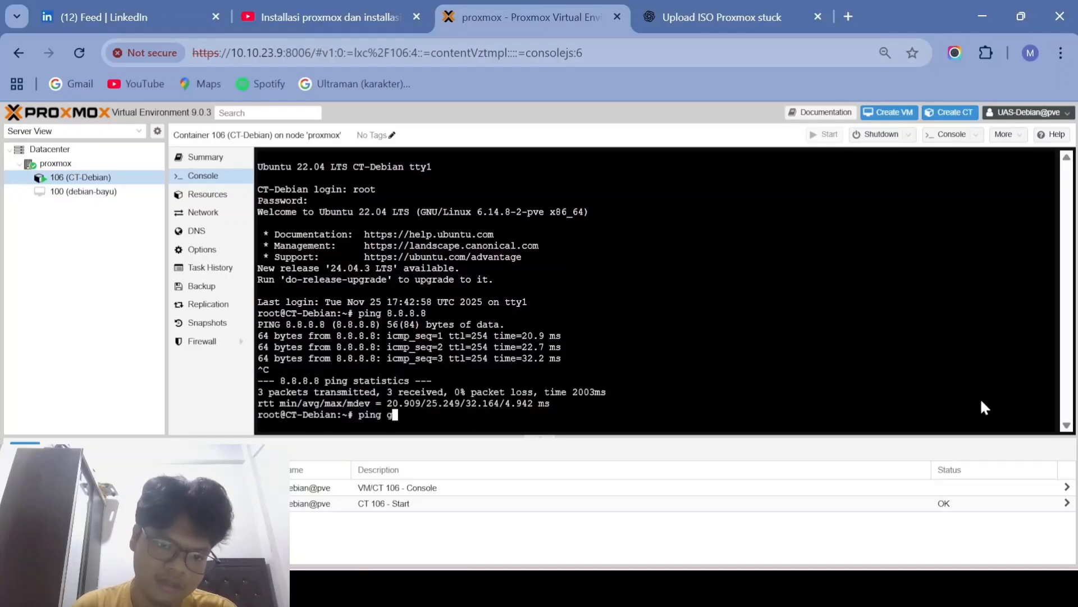
text(oog)
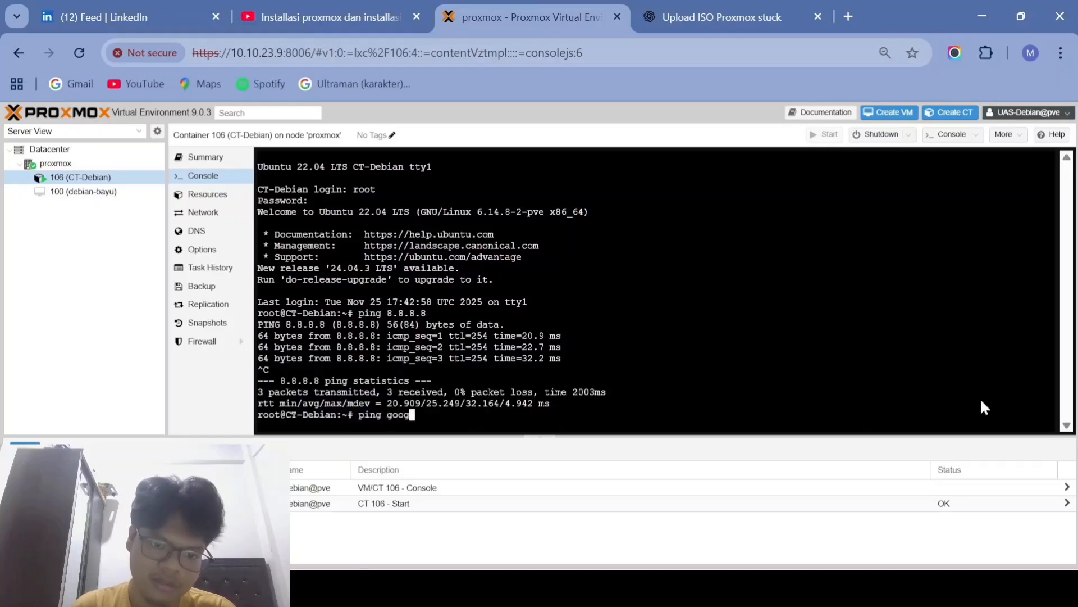
text(le.com)
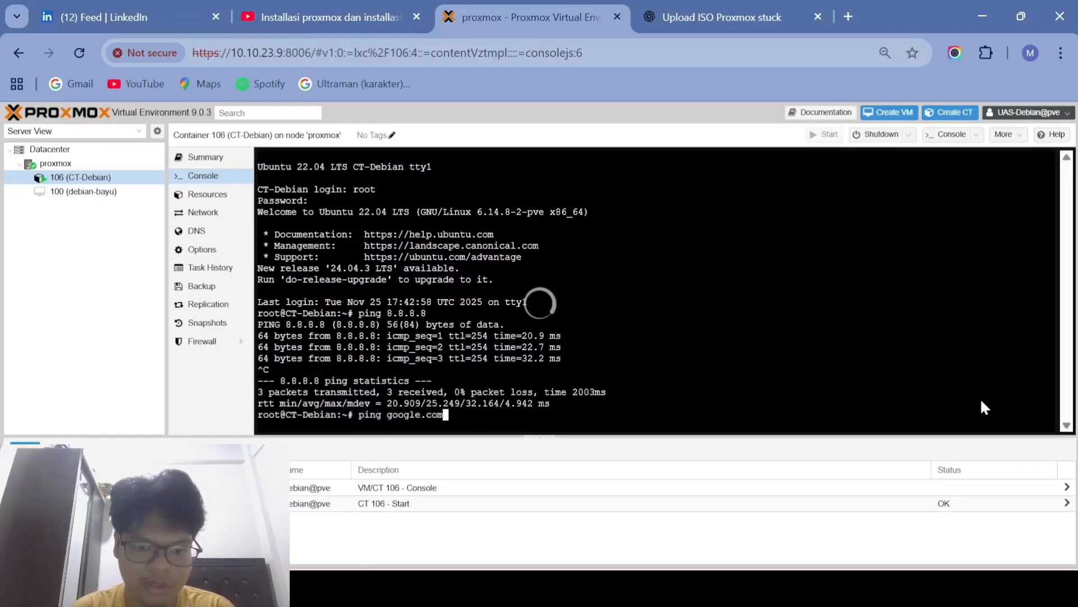
key(Return)
key(ctrl+c)
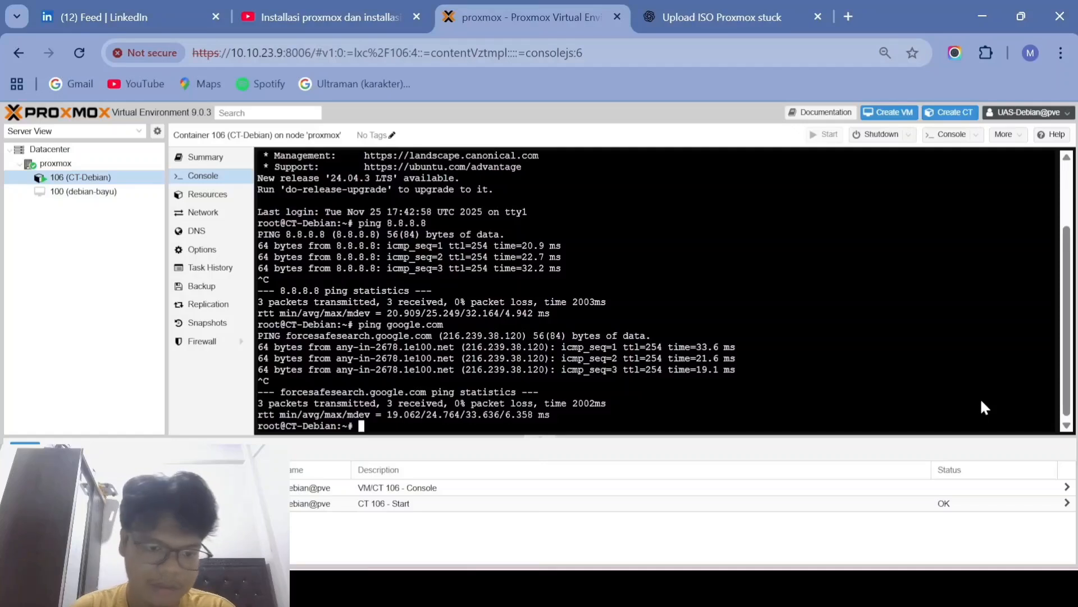